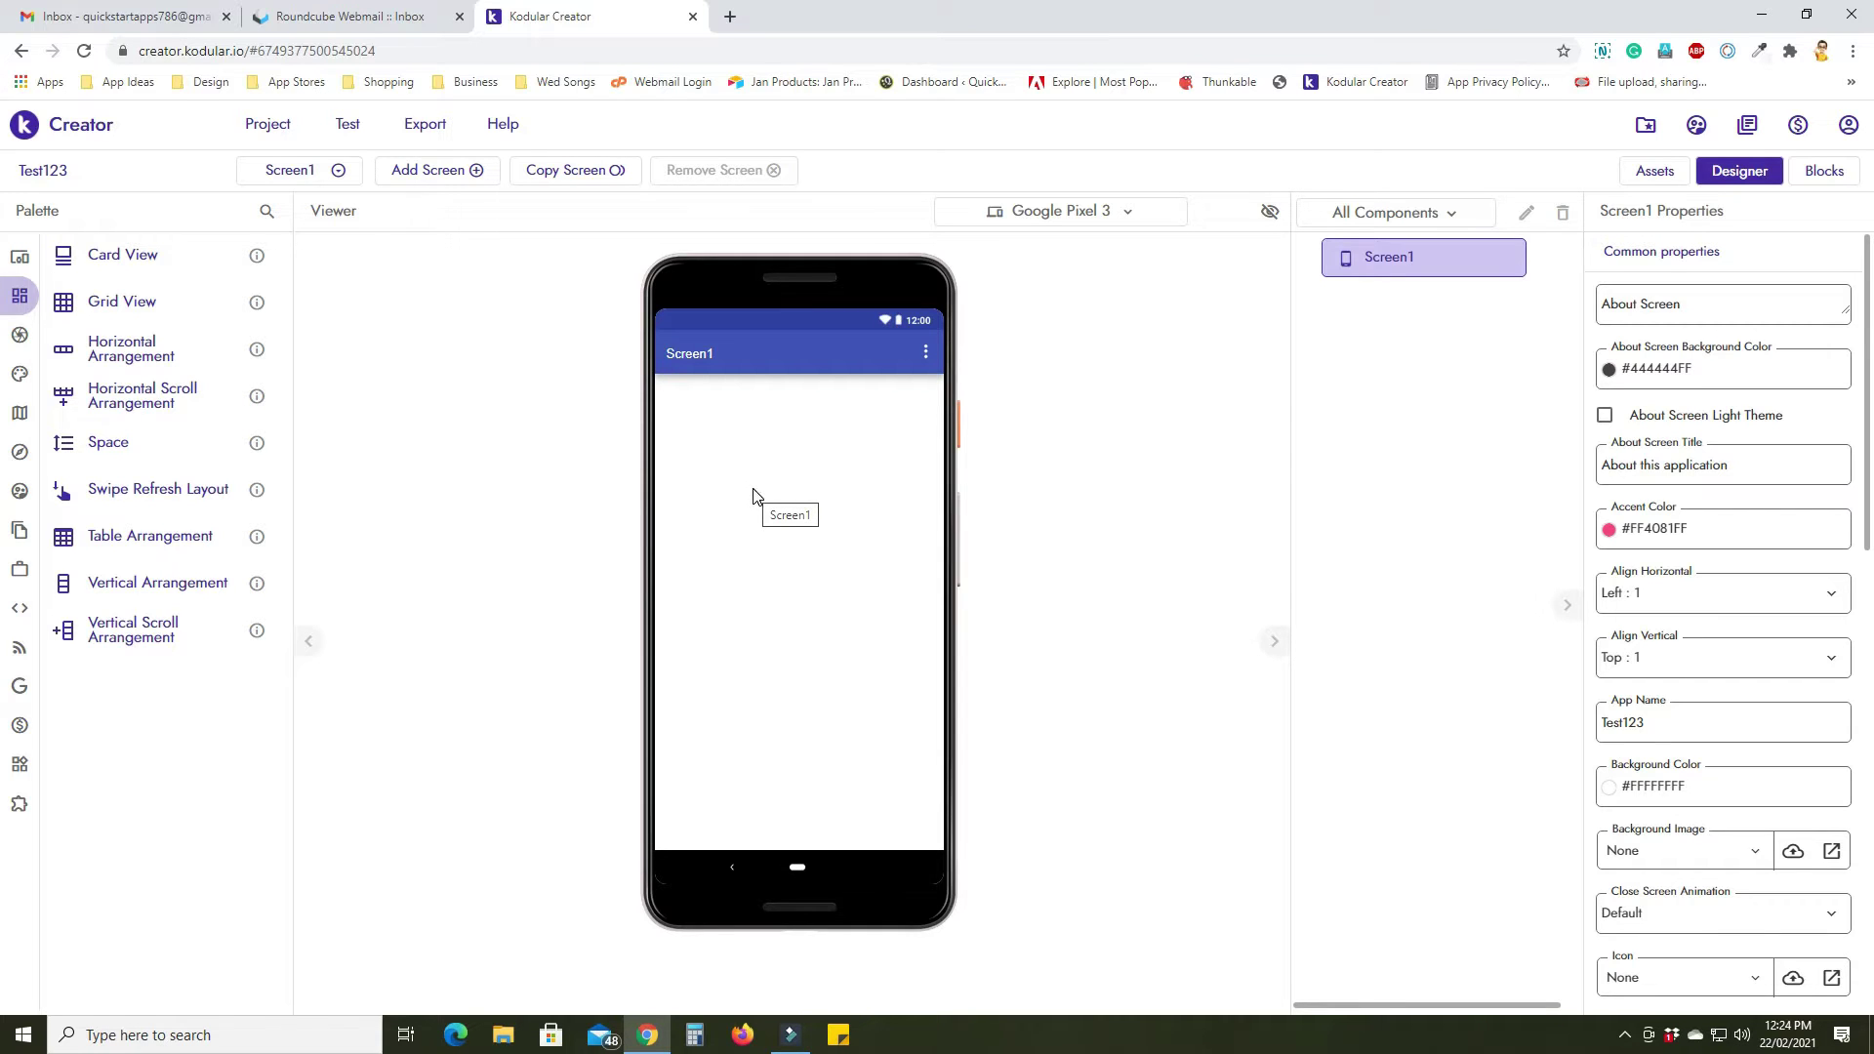
Add a Button component from the User Interface components to Screen1.
{"action": "mouse_move", "coordinate": [14, 264]}
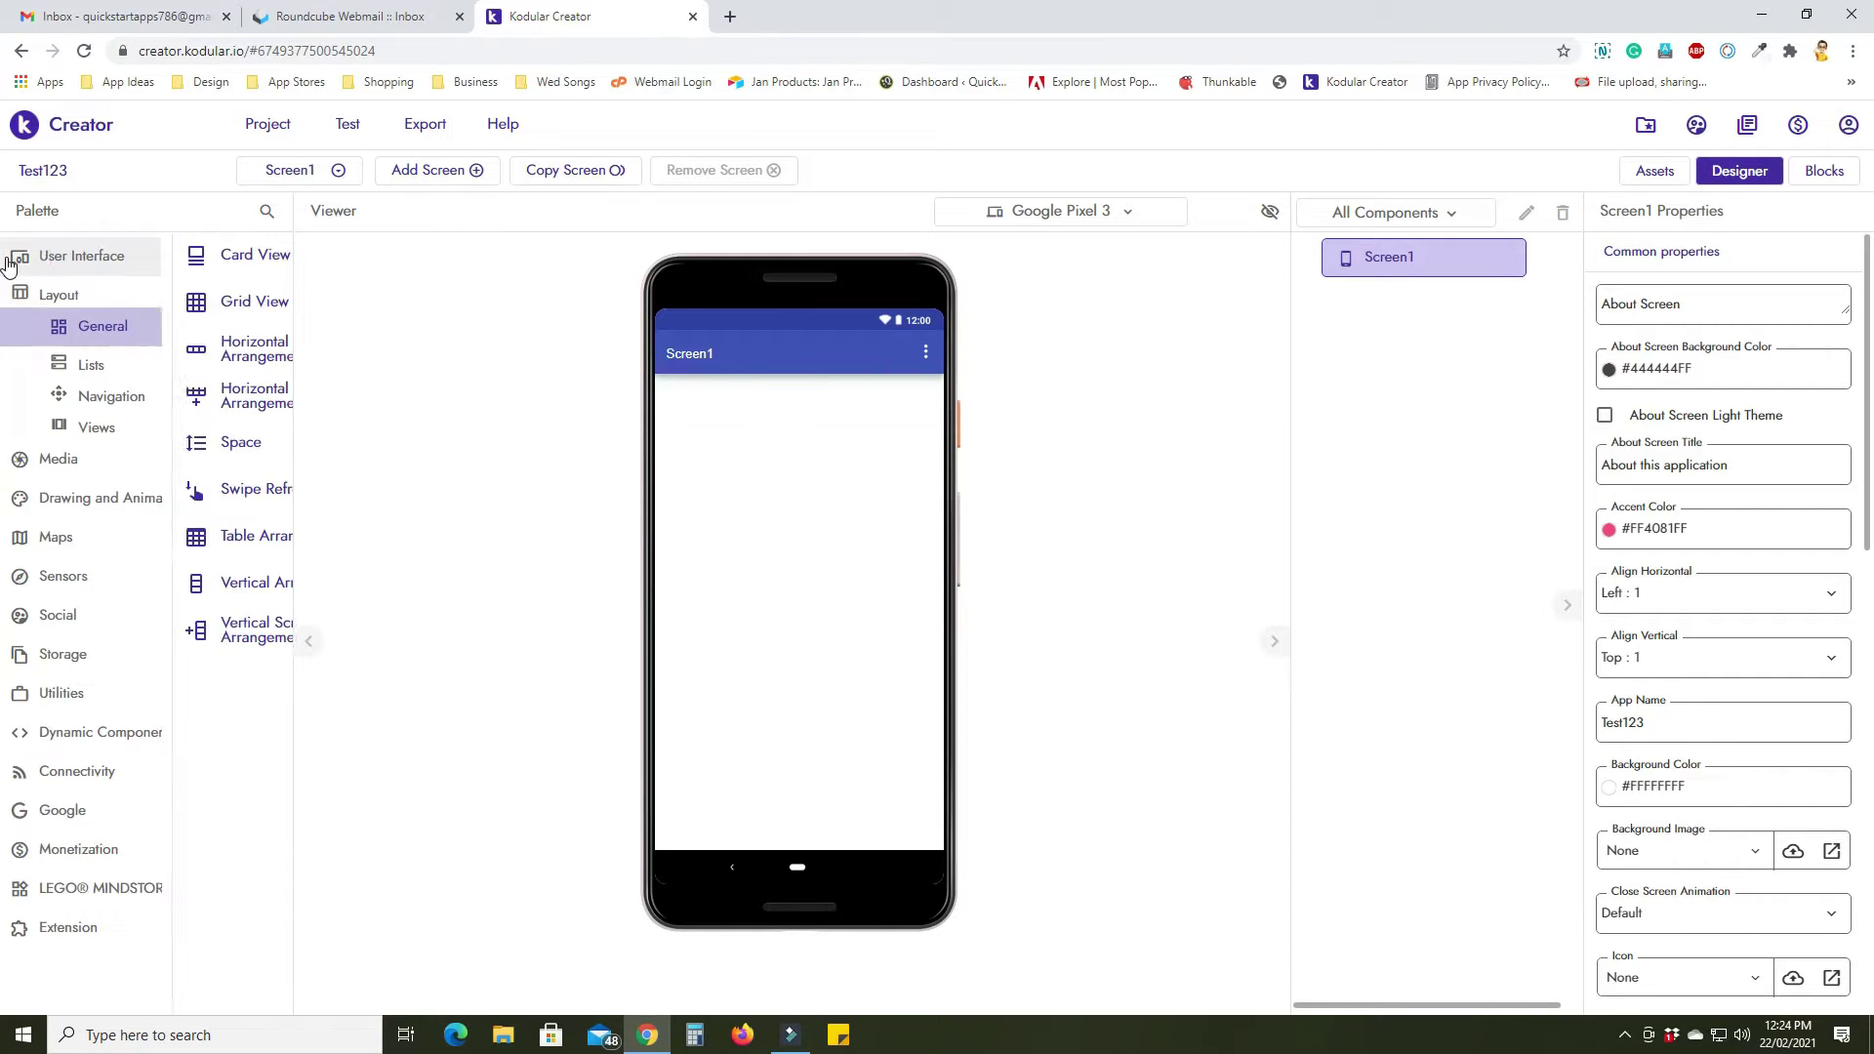
{"action": "left_click", "coordinate": [71, 291]}
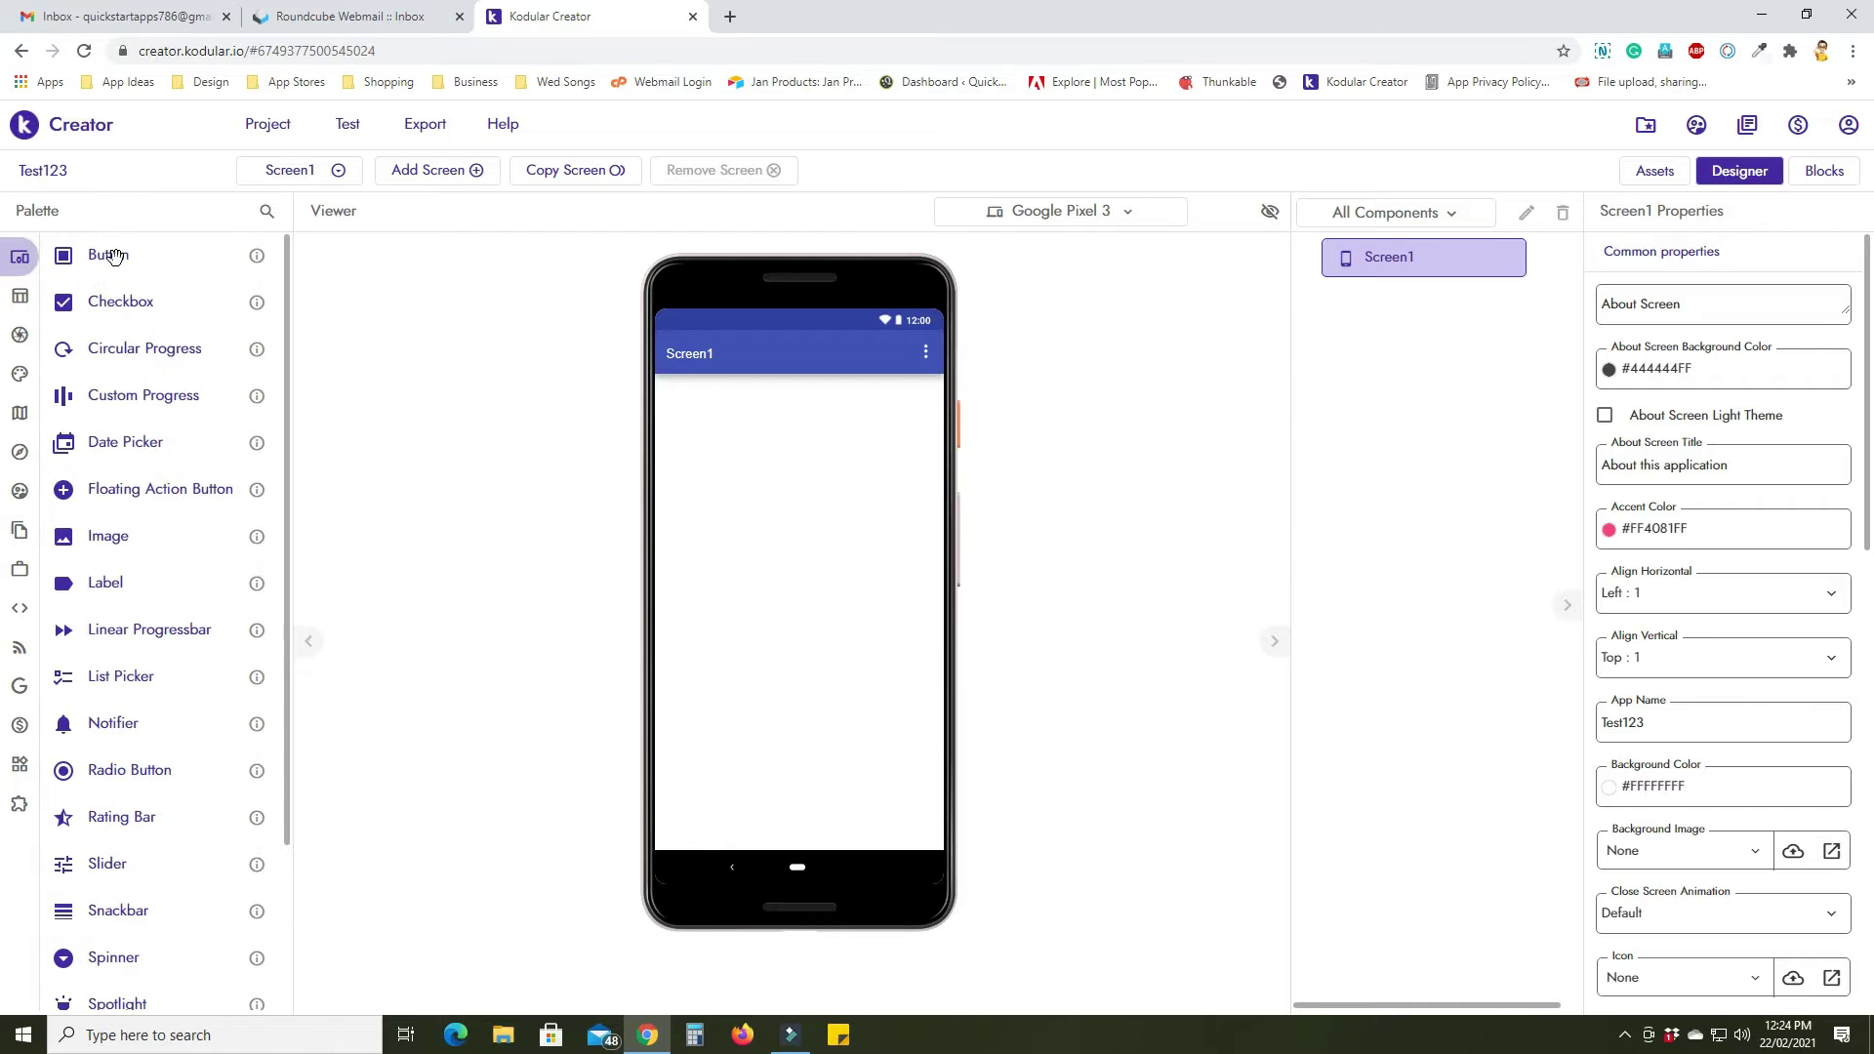
{"action": "left_click_drag", "start_coordinate": [113, 256], "coordinate": [782, 469]}
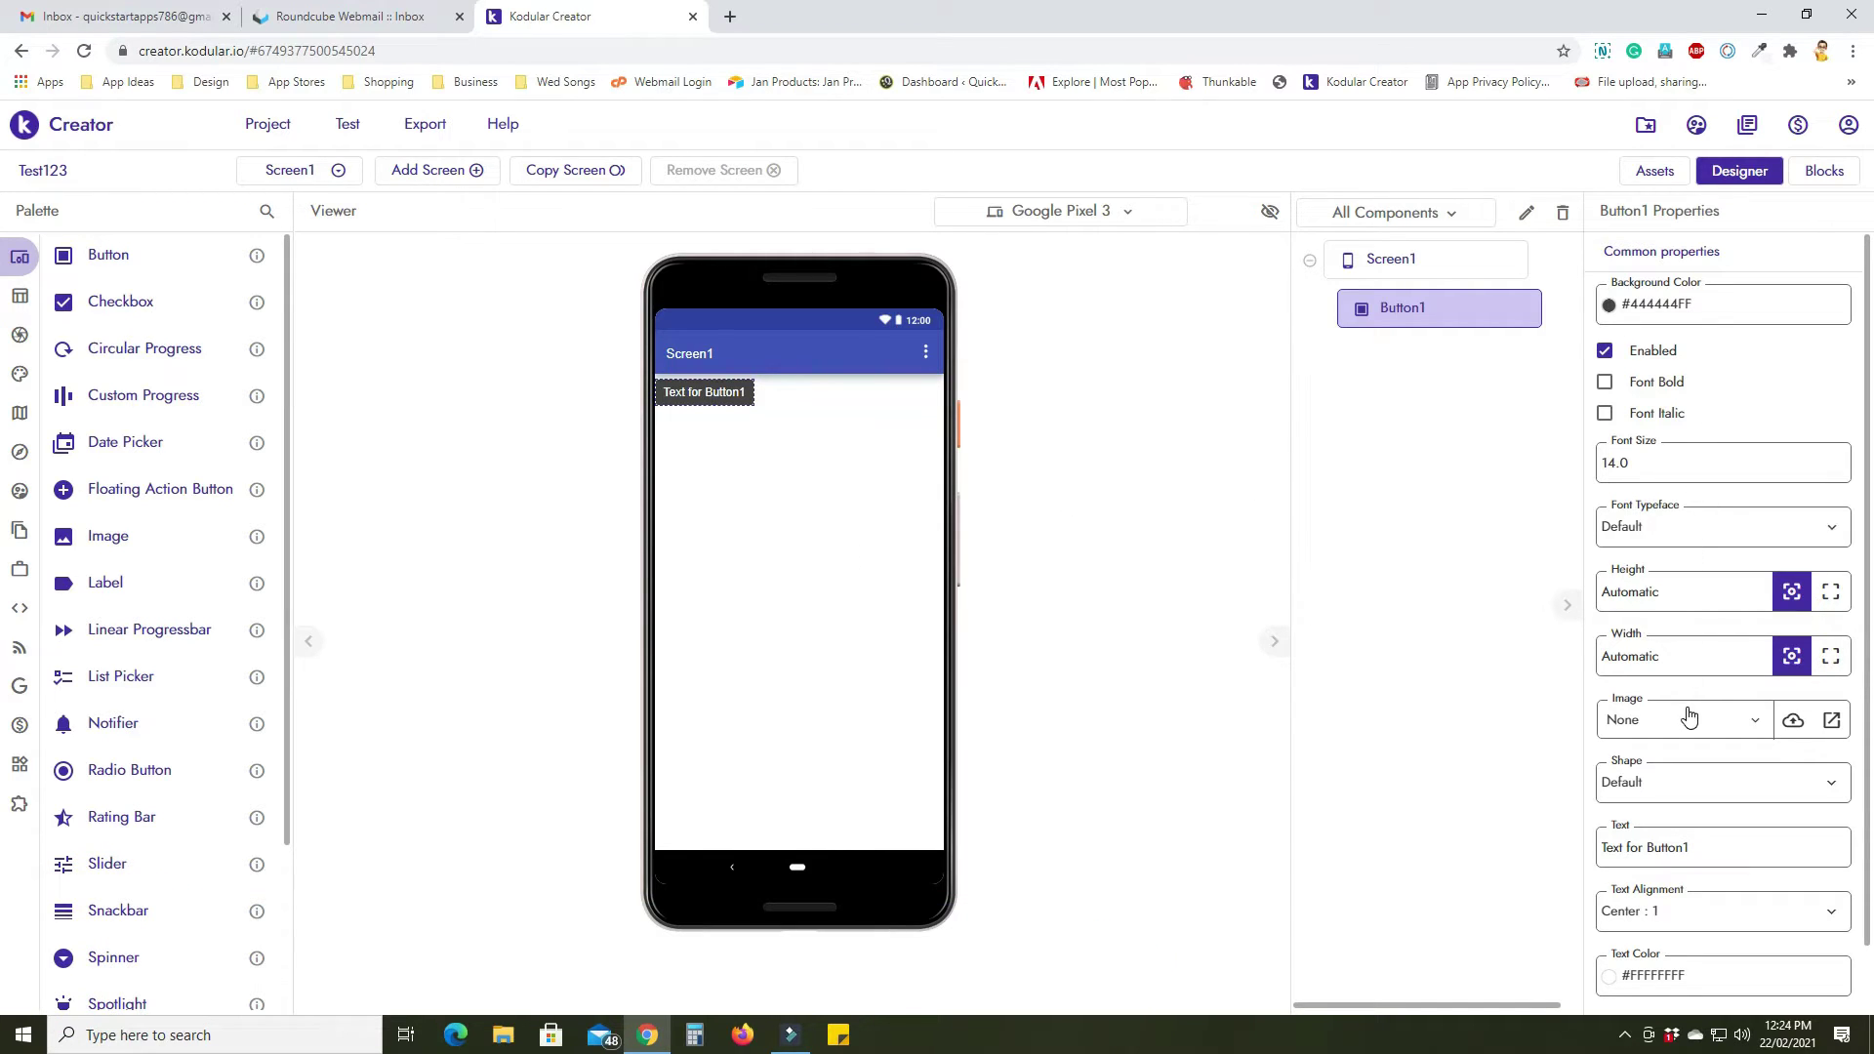
{"action": "scroll", "coordinate": [1689, 716], "scroll_direction": "down", "scroll_amount": 1}
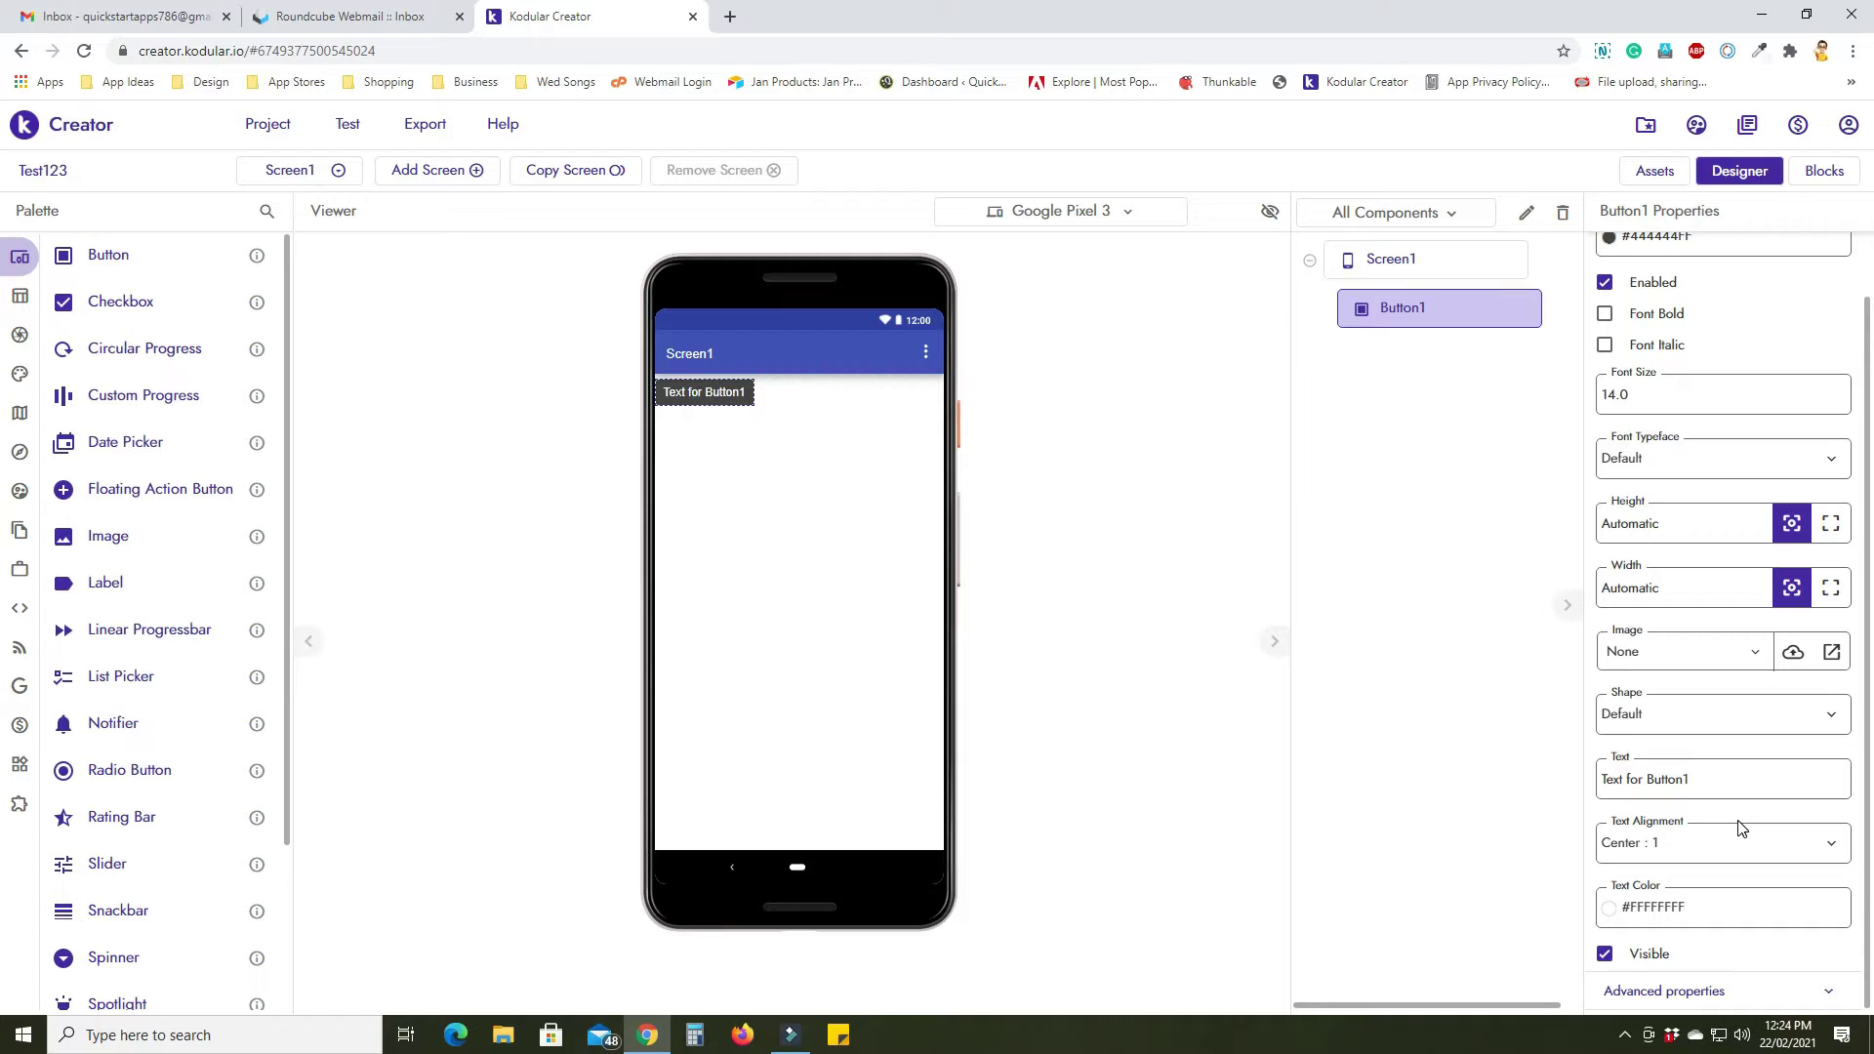
{"action": "scroll", "coordinate": [1743, 829], "scroll_direction": "up", "scroll_amount": 1}
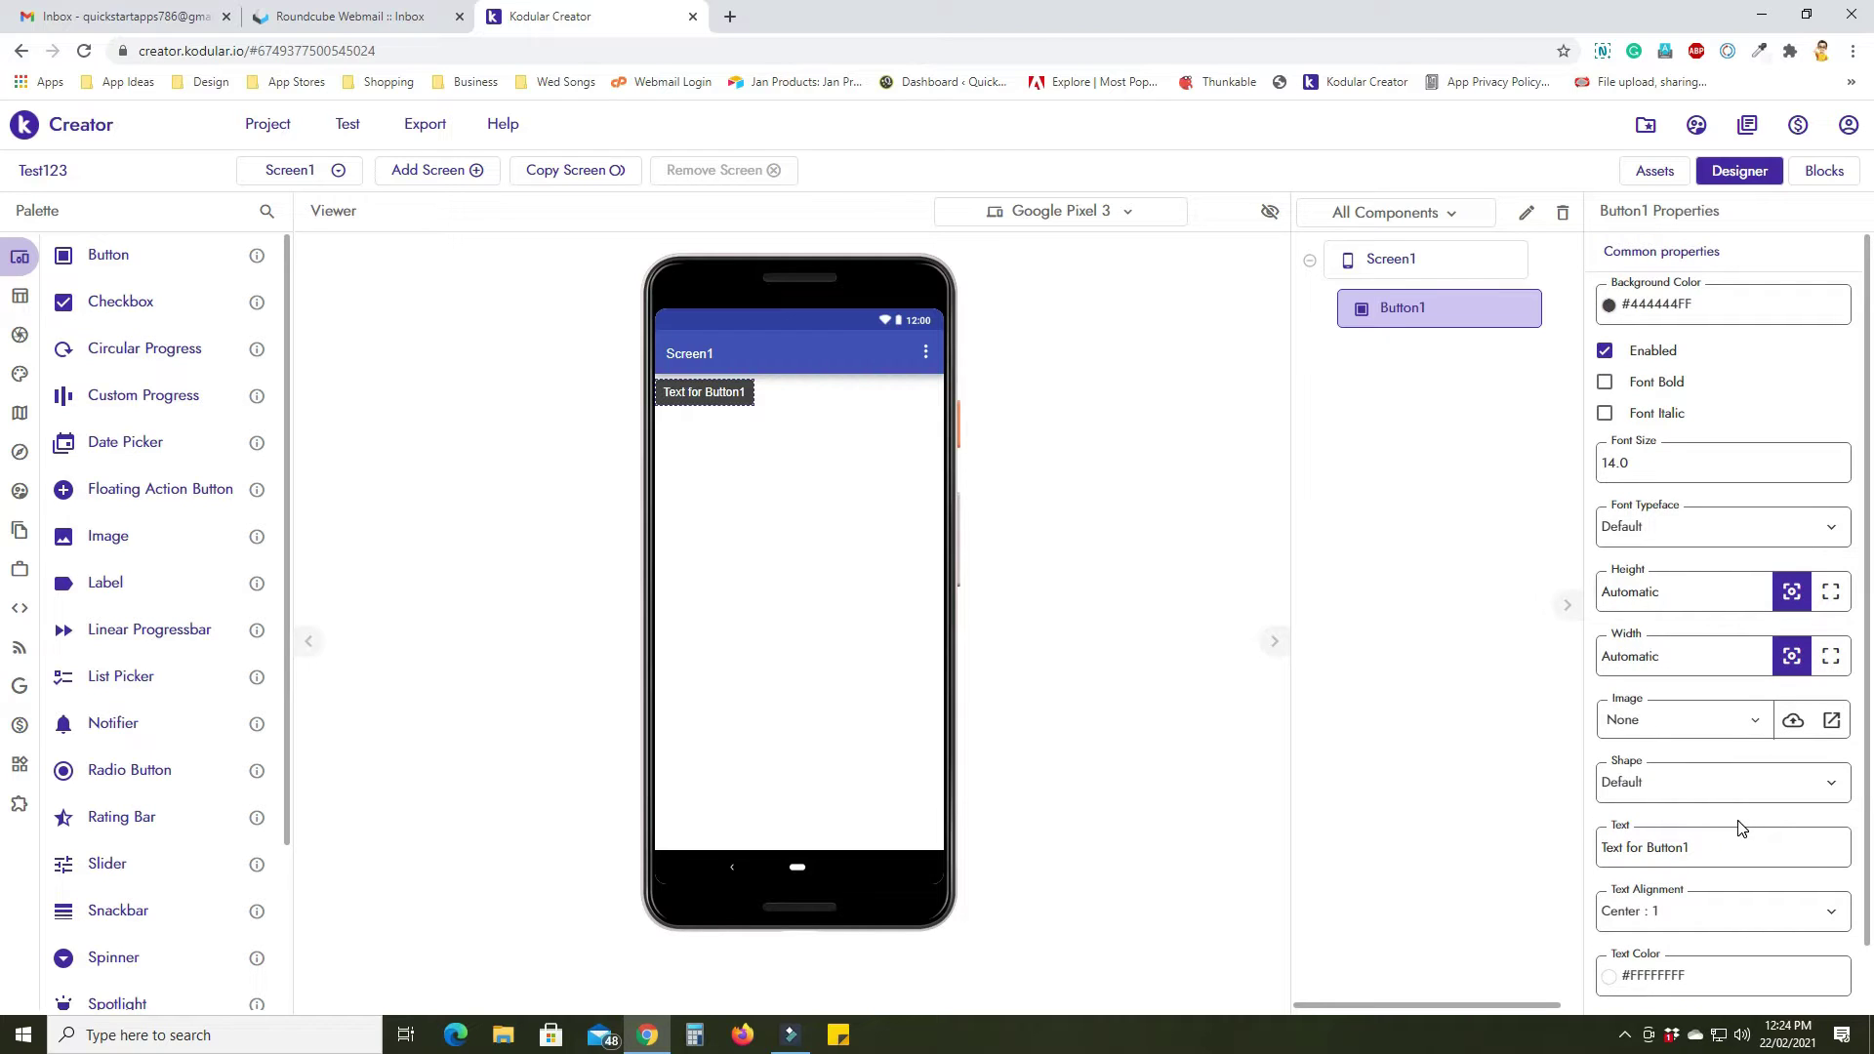
Try Right as Screen1's horizontal alignment, and settle on Center.
{"action": "left_click", "coordinate": [1407, 263]}
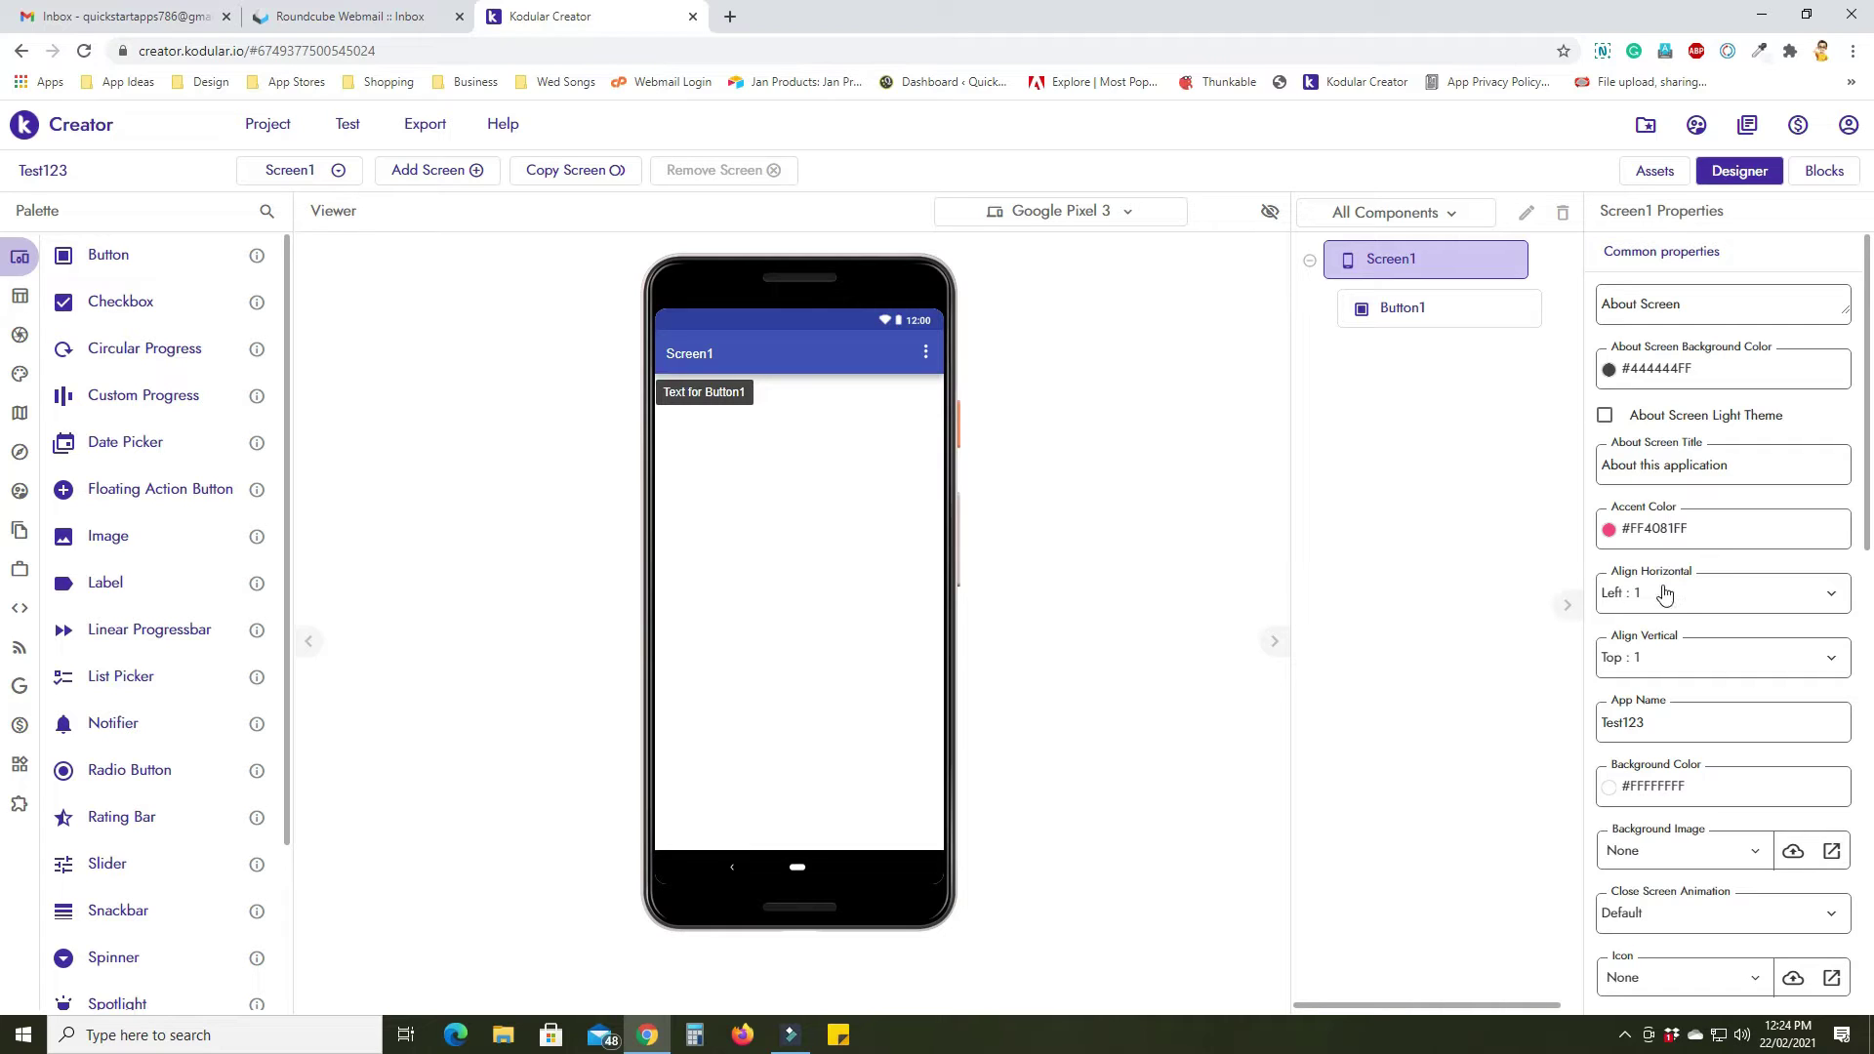
{"action": "left_click", "coordinate": [1704, 592]}
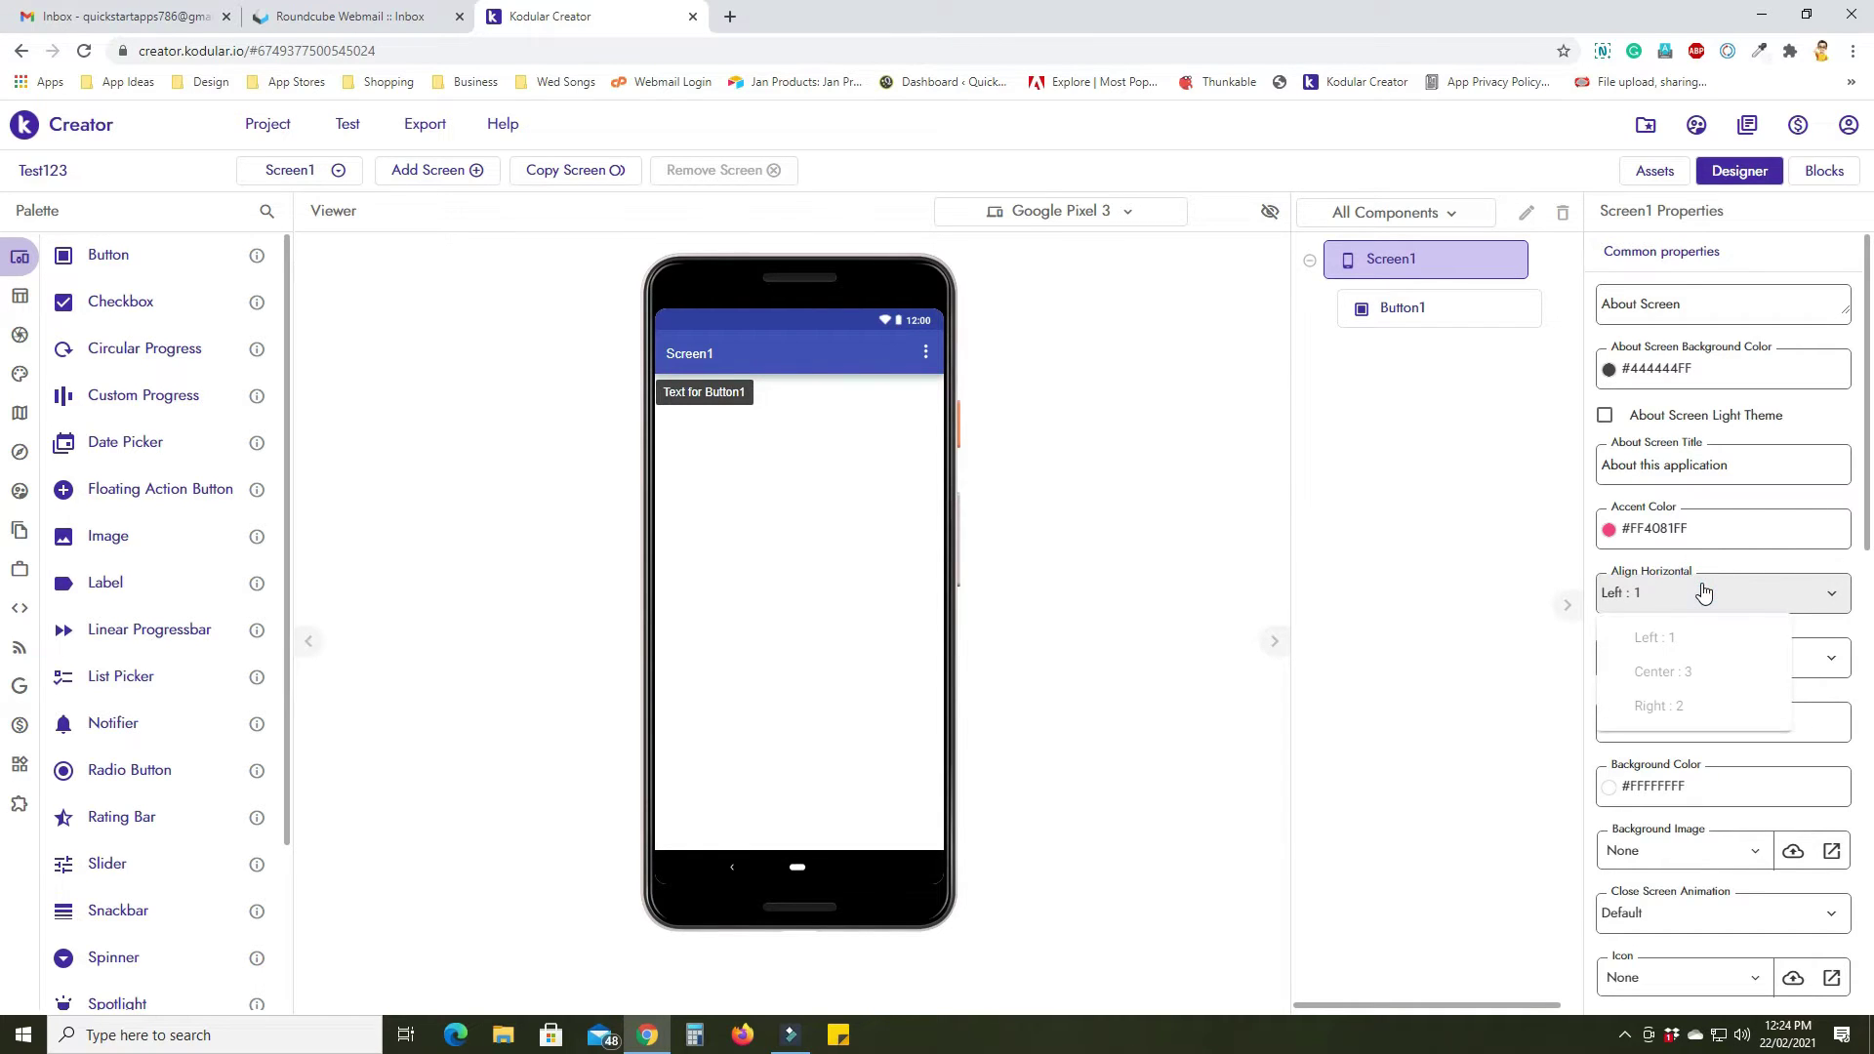
{"action": "left_click", "coordinate": [1707, 673]}
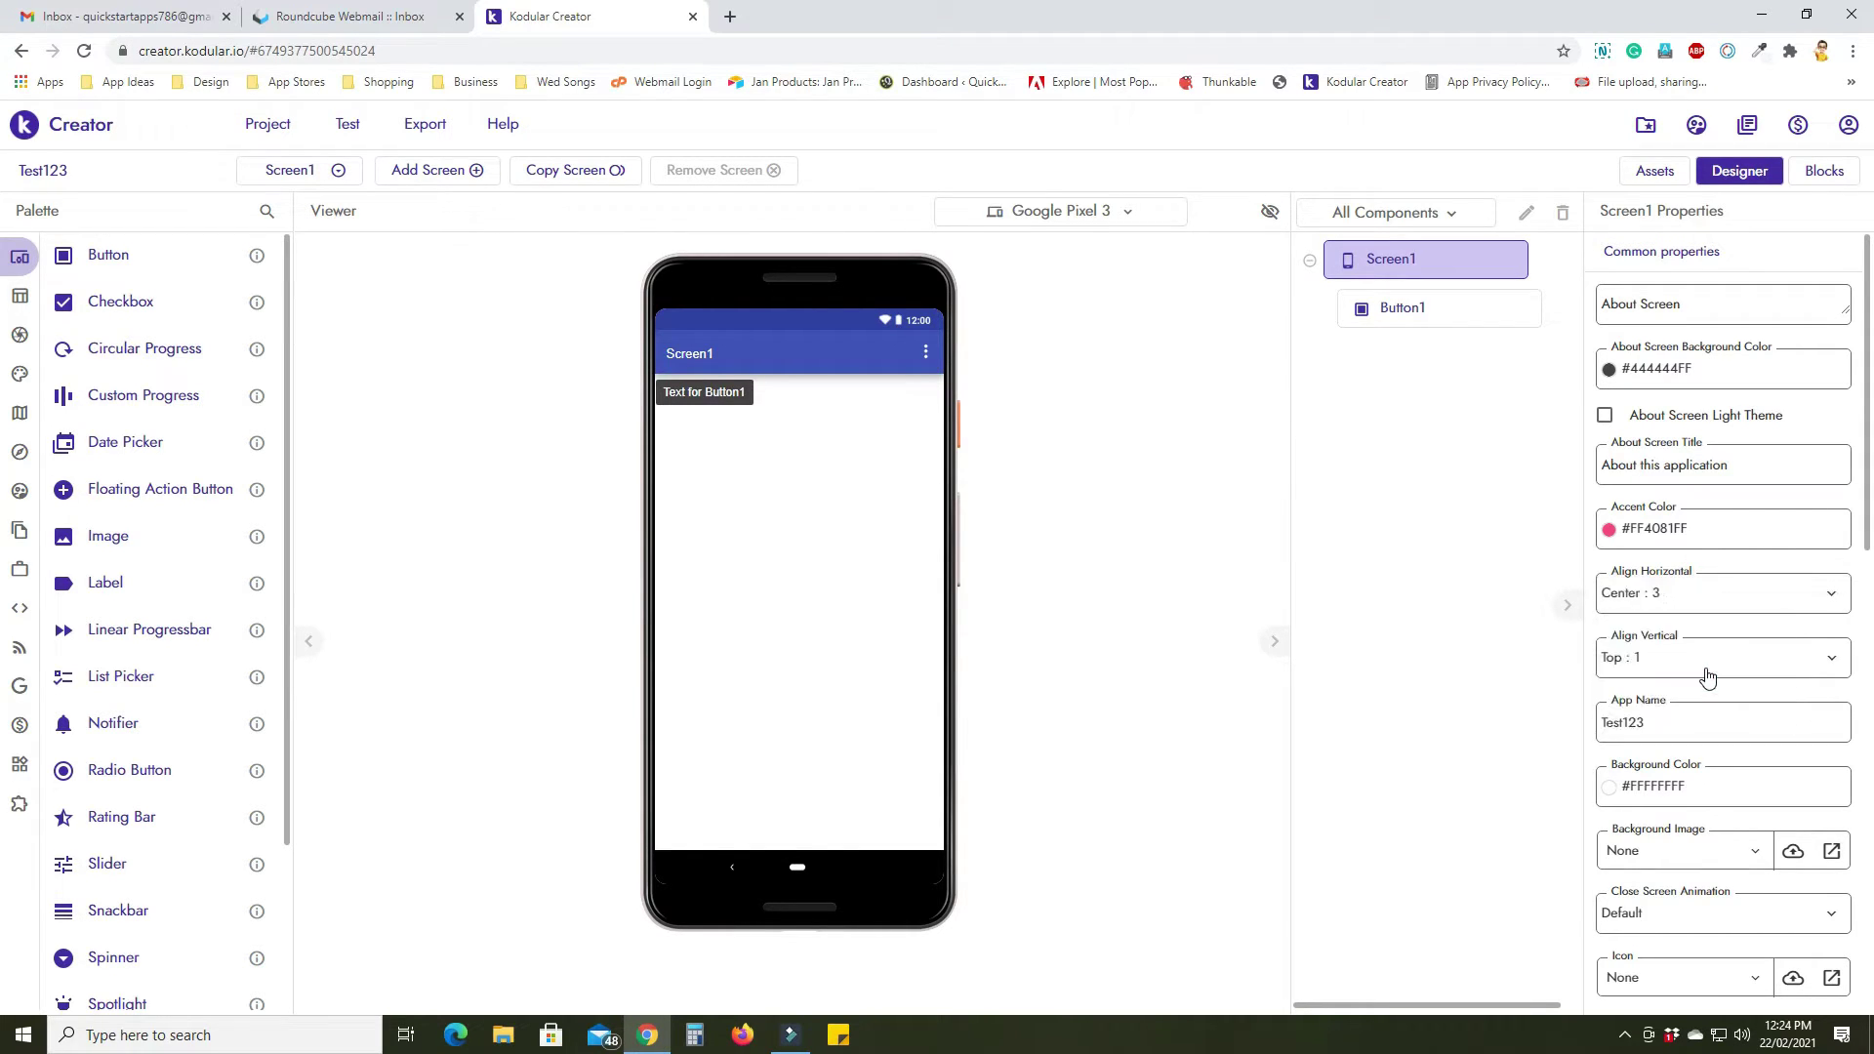
{"action": "left_click", "coordinate": [1715, 592]}
{"action": "left_click", "coordinate": [1676, 711]}
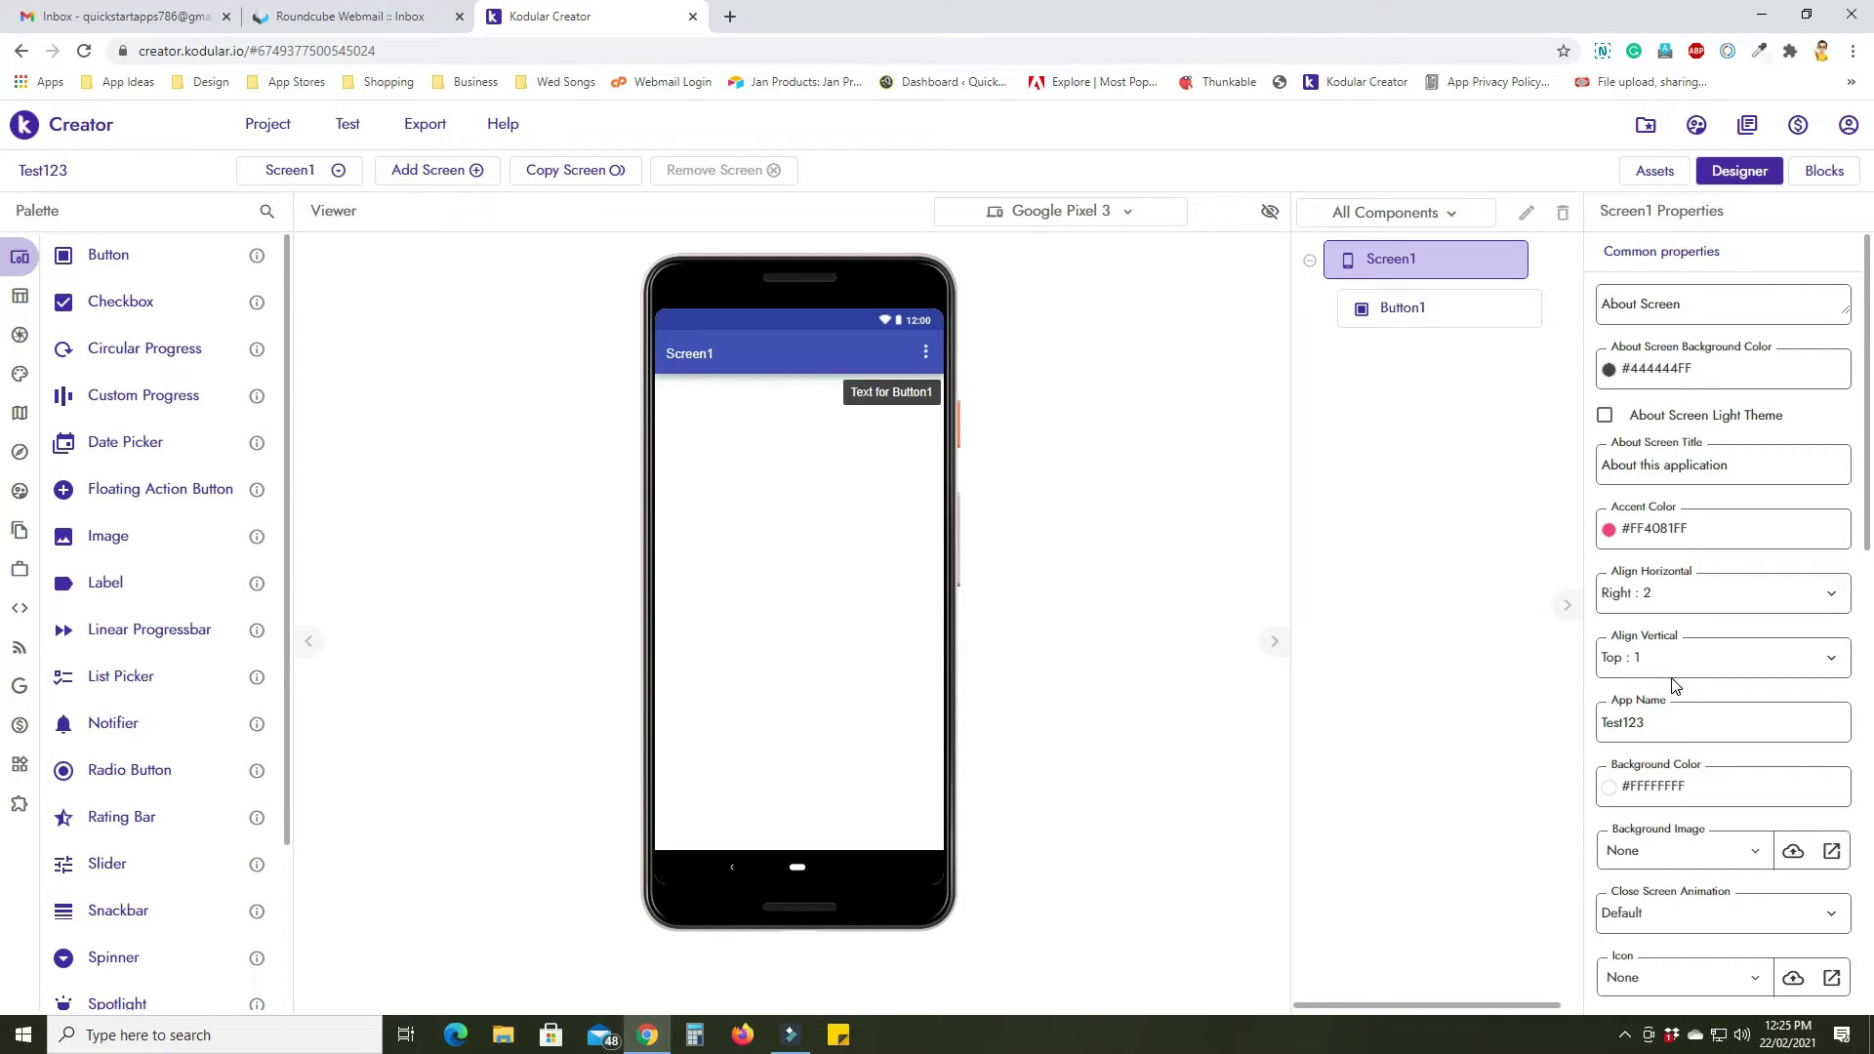
{"action": "left_click", "coordinate": [1703, 596]}
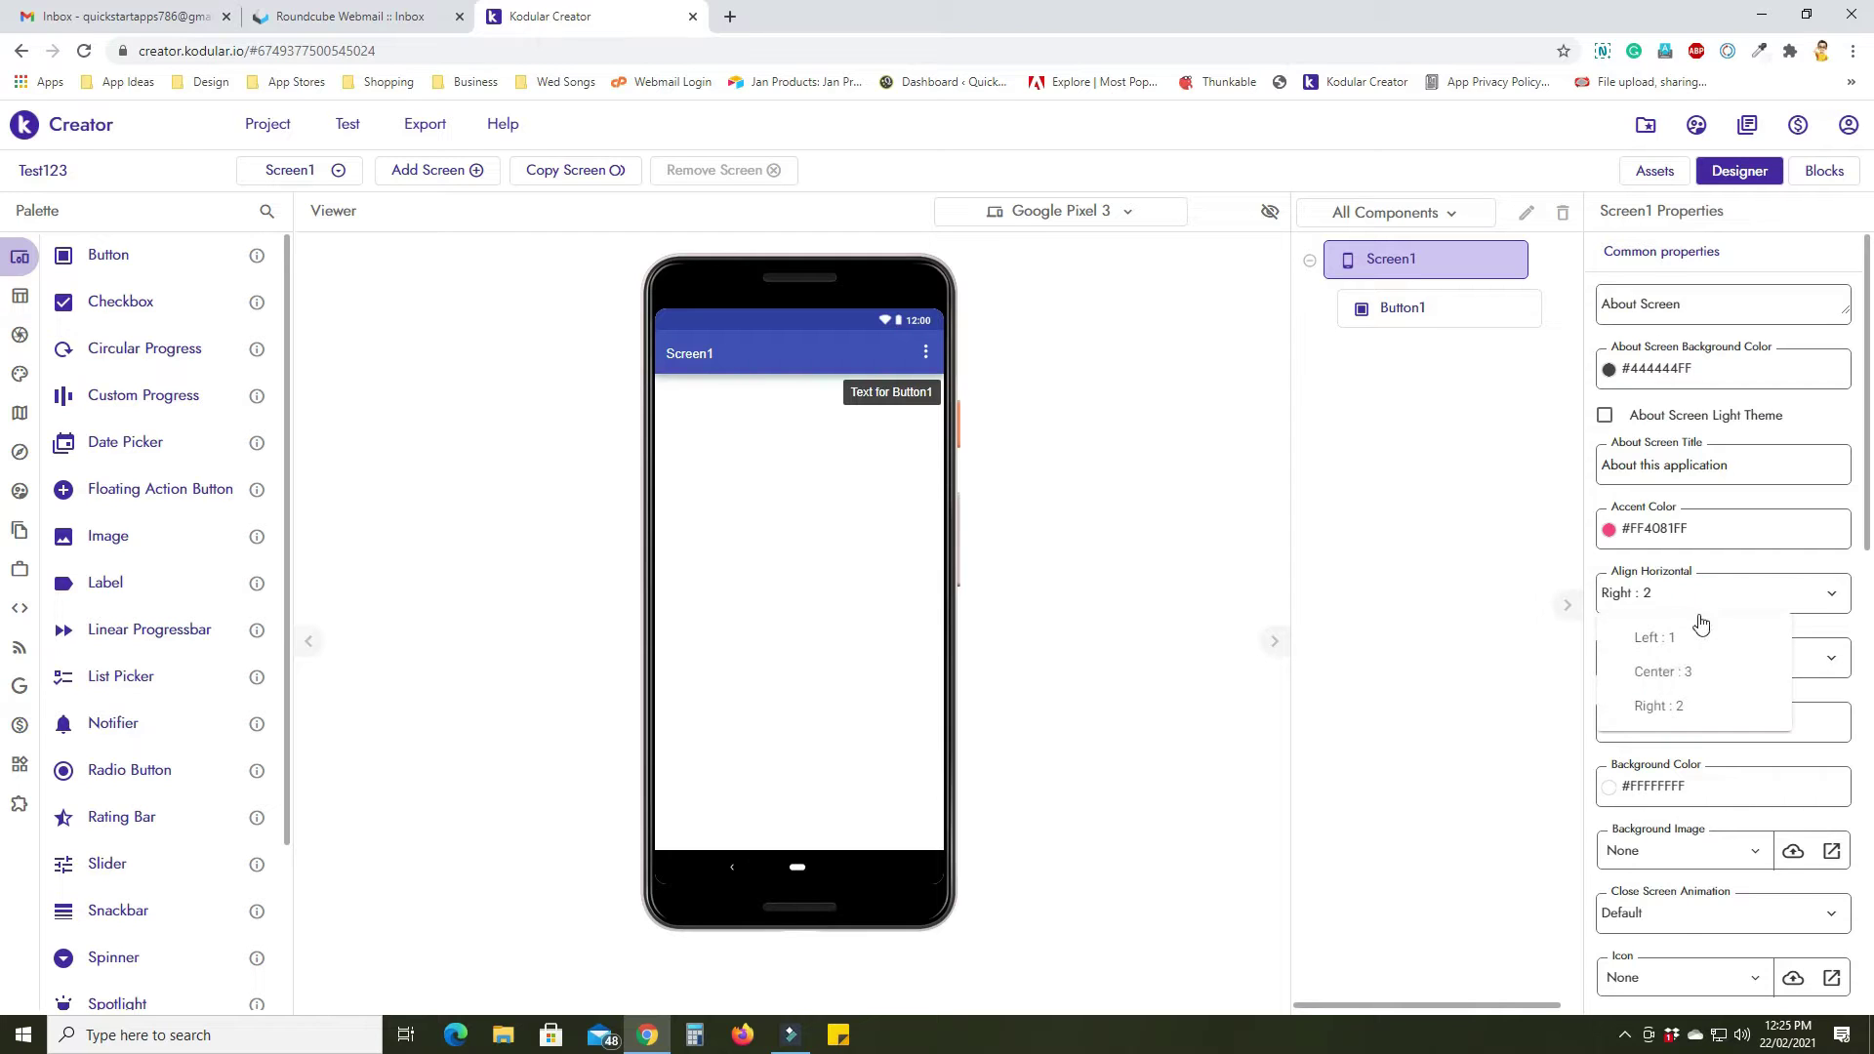
{"action": "left_click", "coordinate": [1652, 672]}
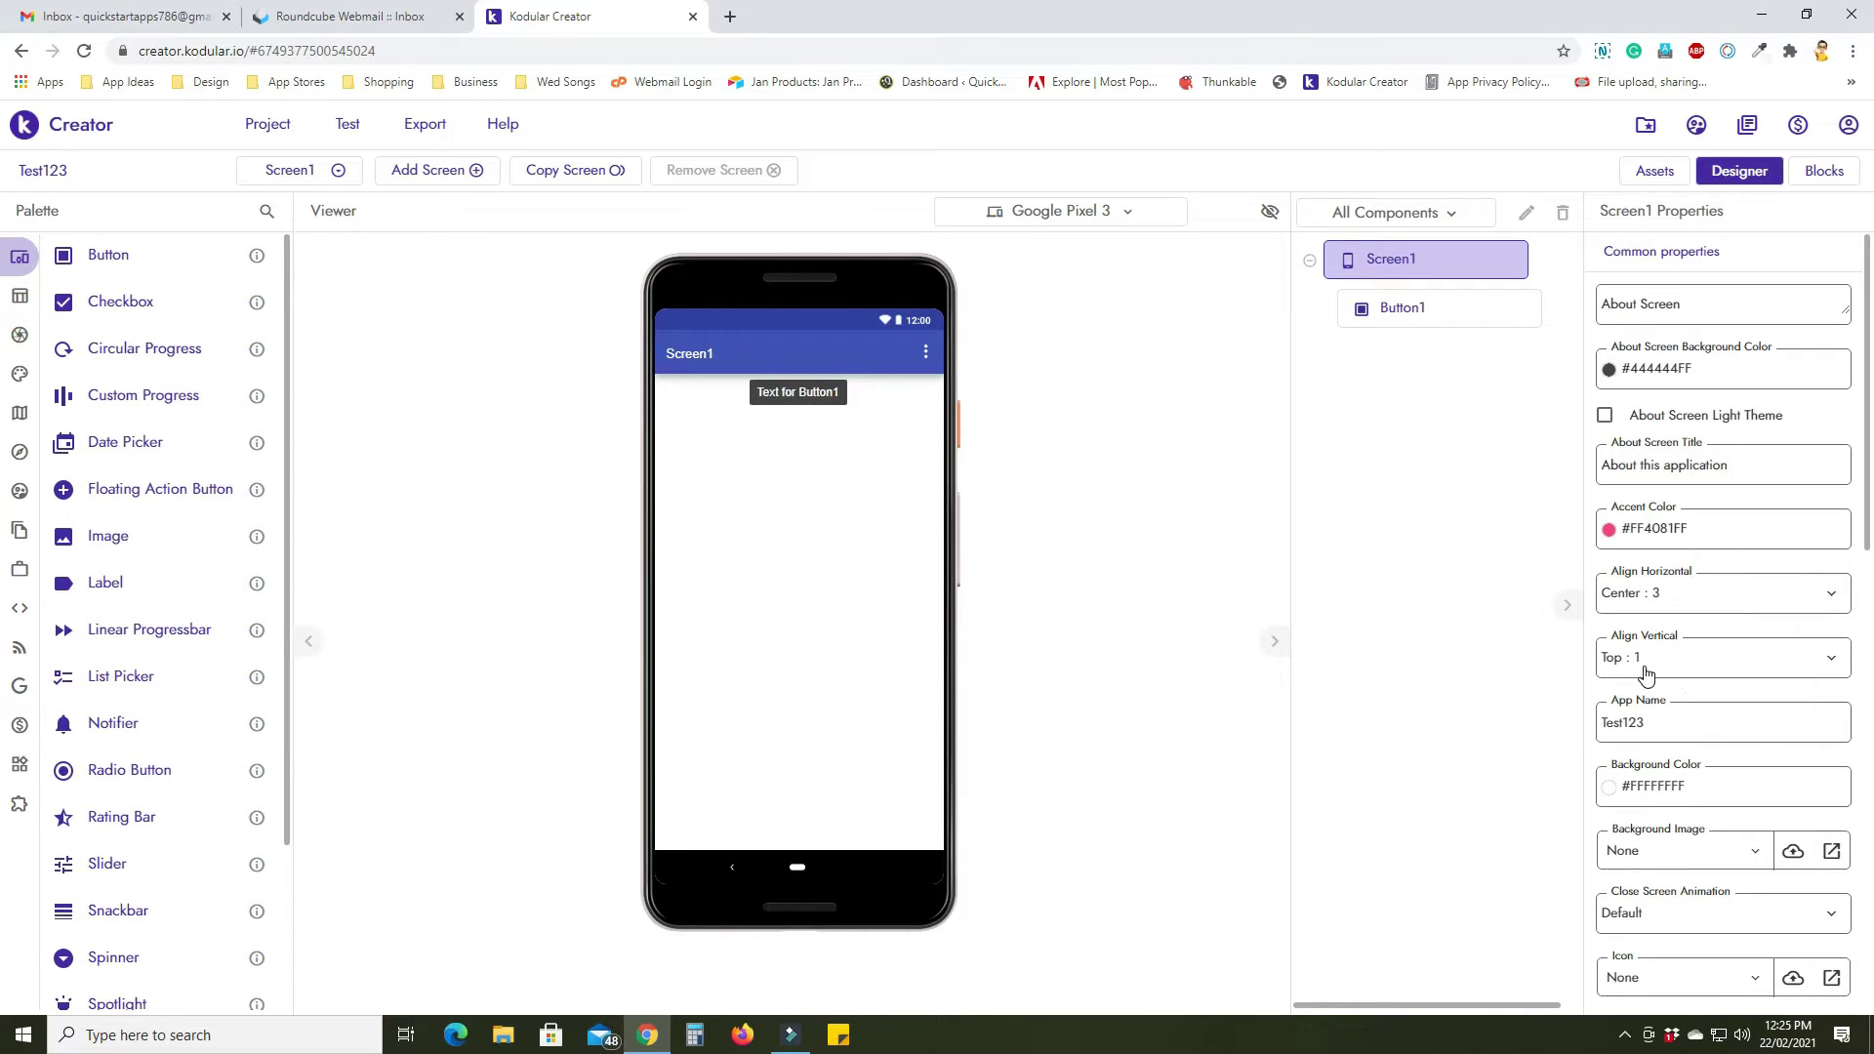
Try Bottom as Screen1's vertical alignment, and settle on Center.
{"action": "left_click", "coordinate": [1701, 668]}
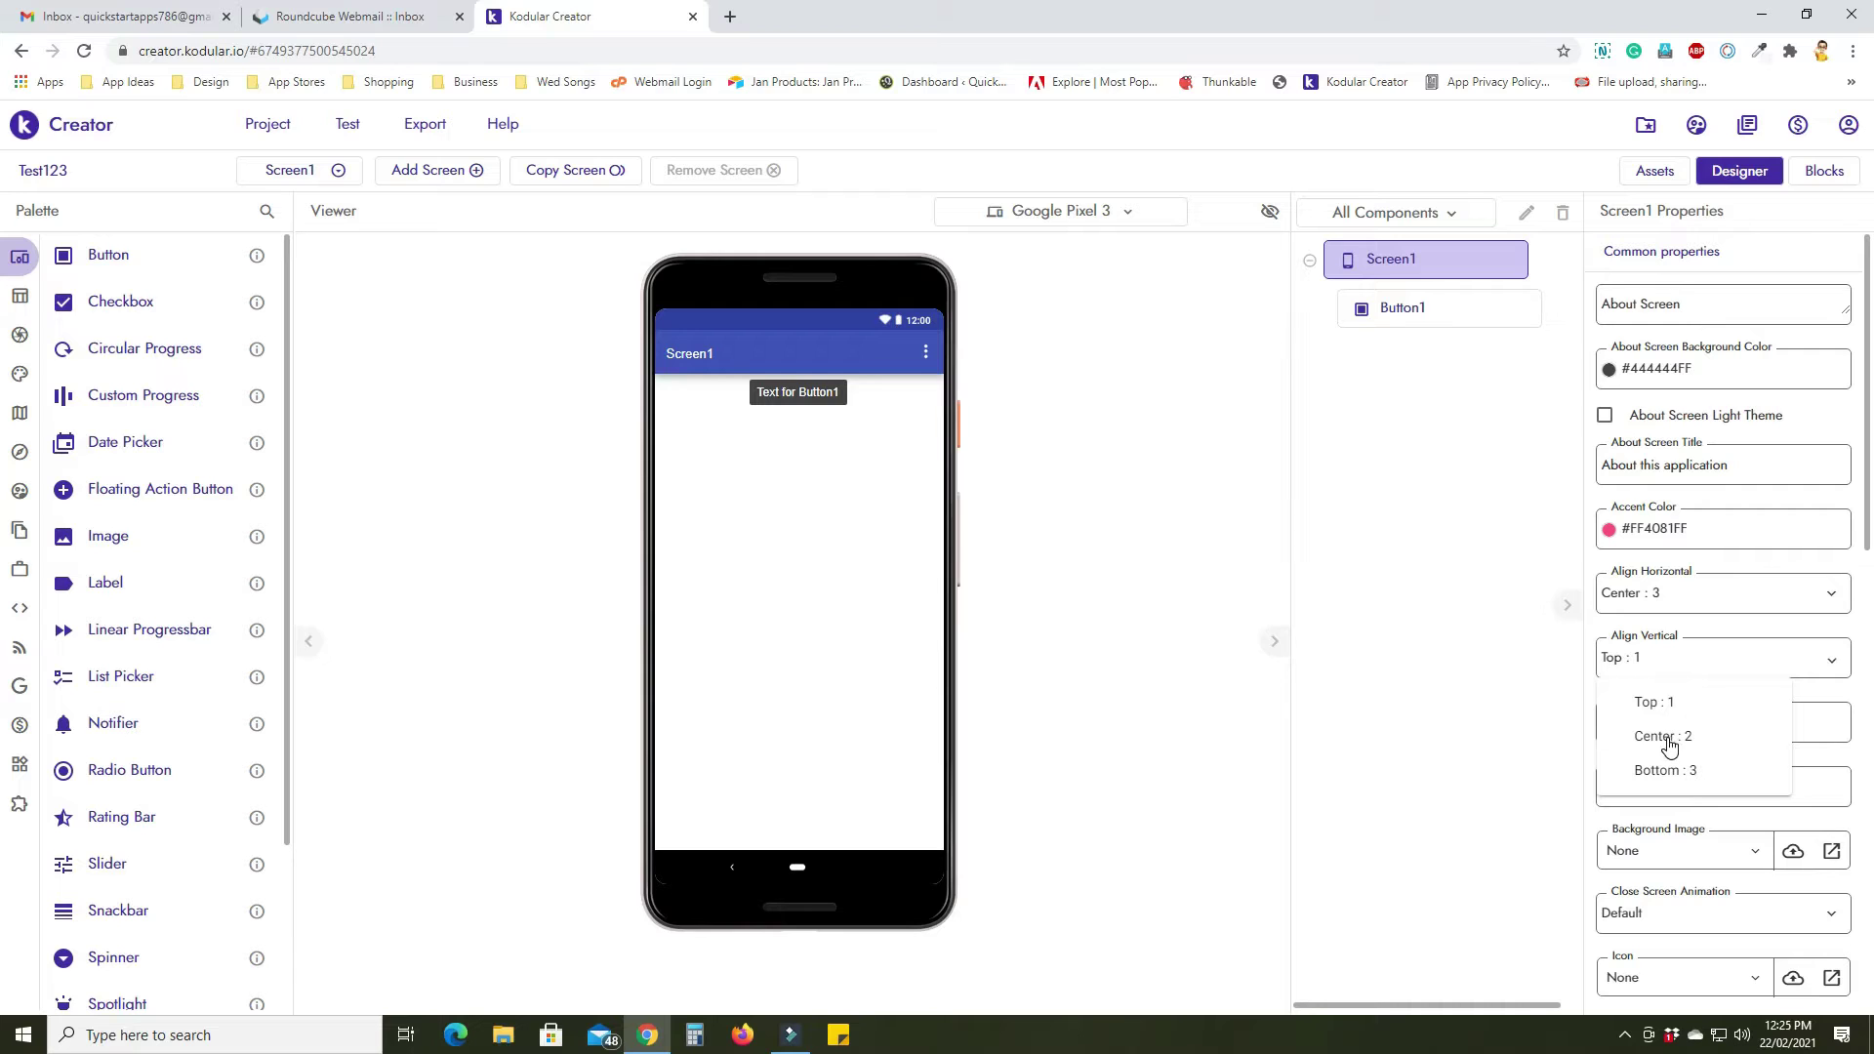
{"action": "left_click", "coordinate": [1669, 742]}
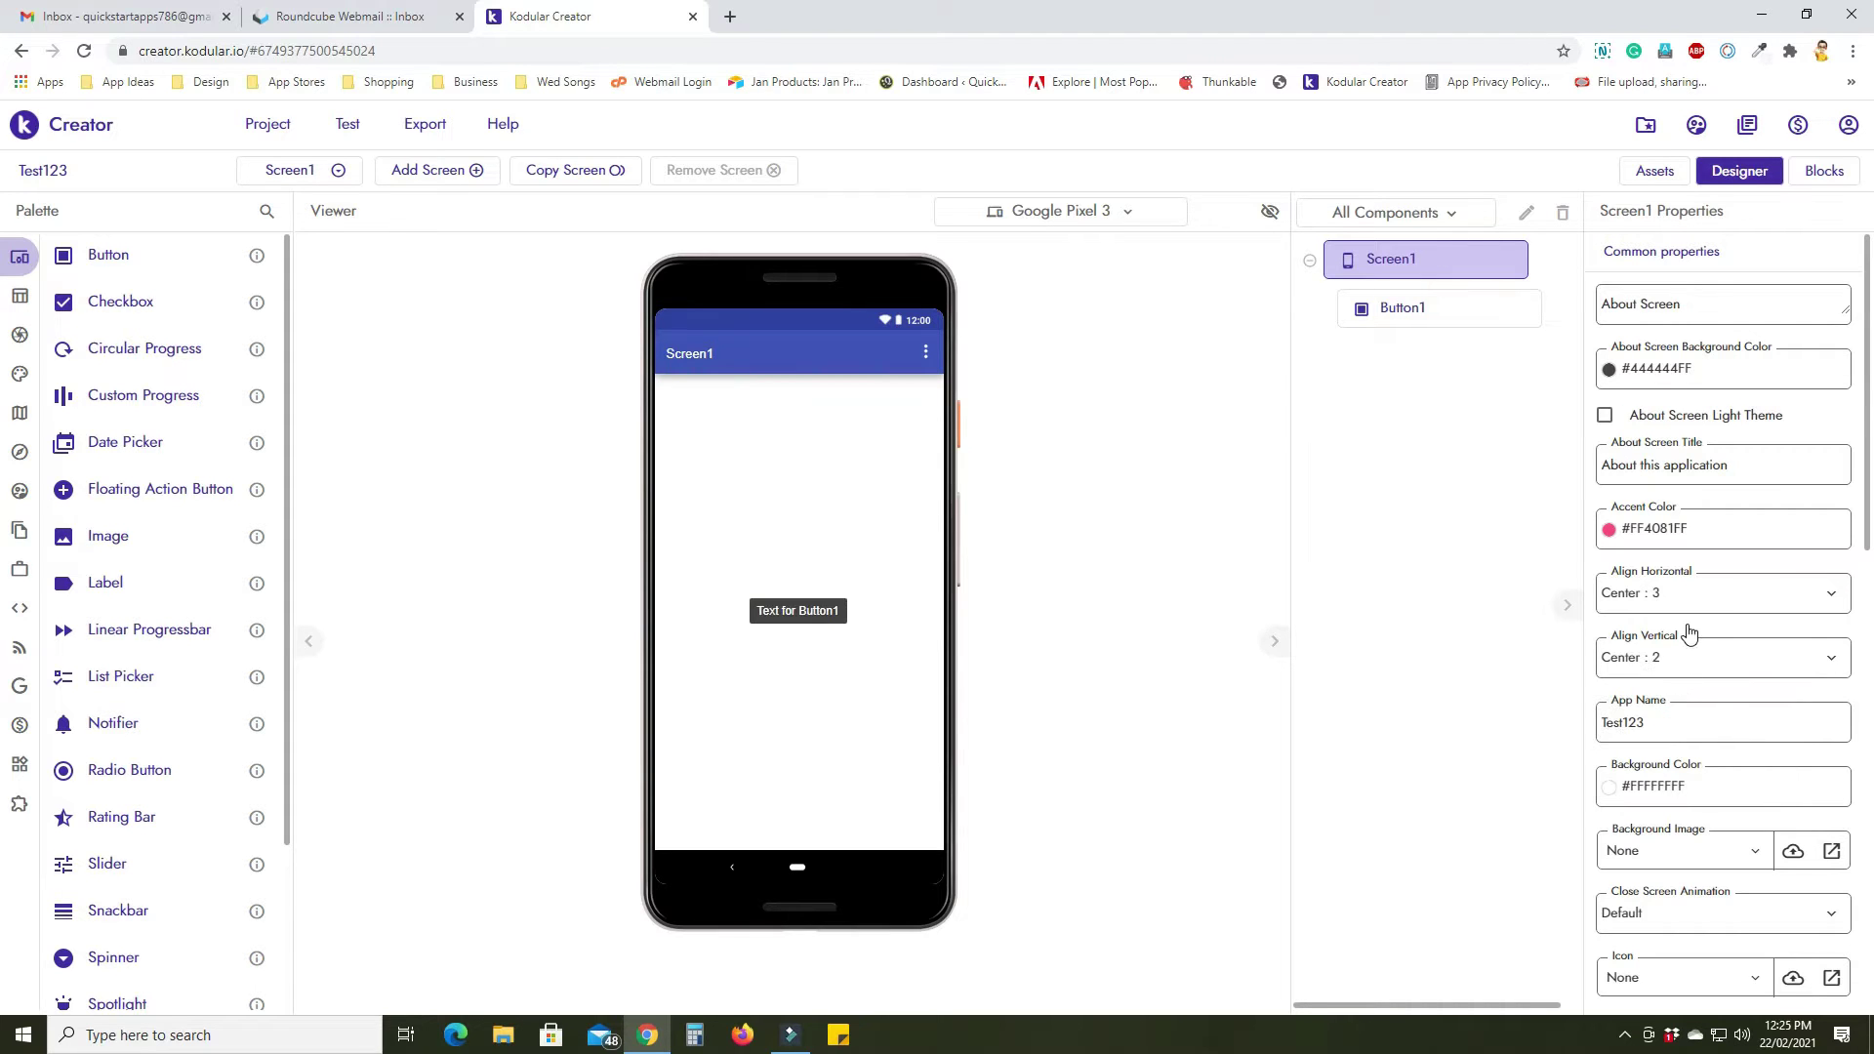
{"action": "left_click", "coordinate": [1673, 667]}
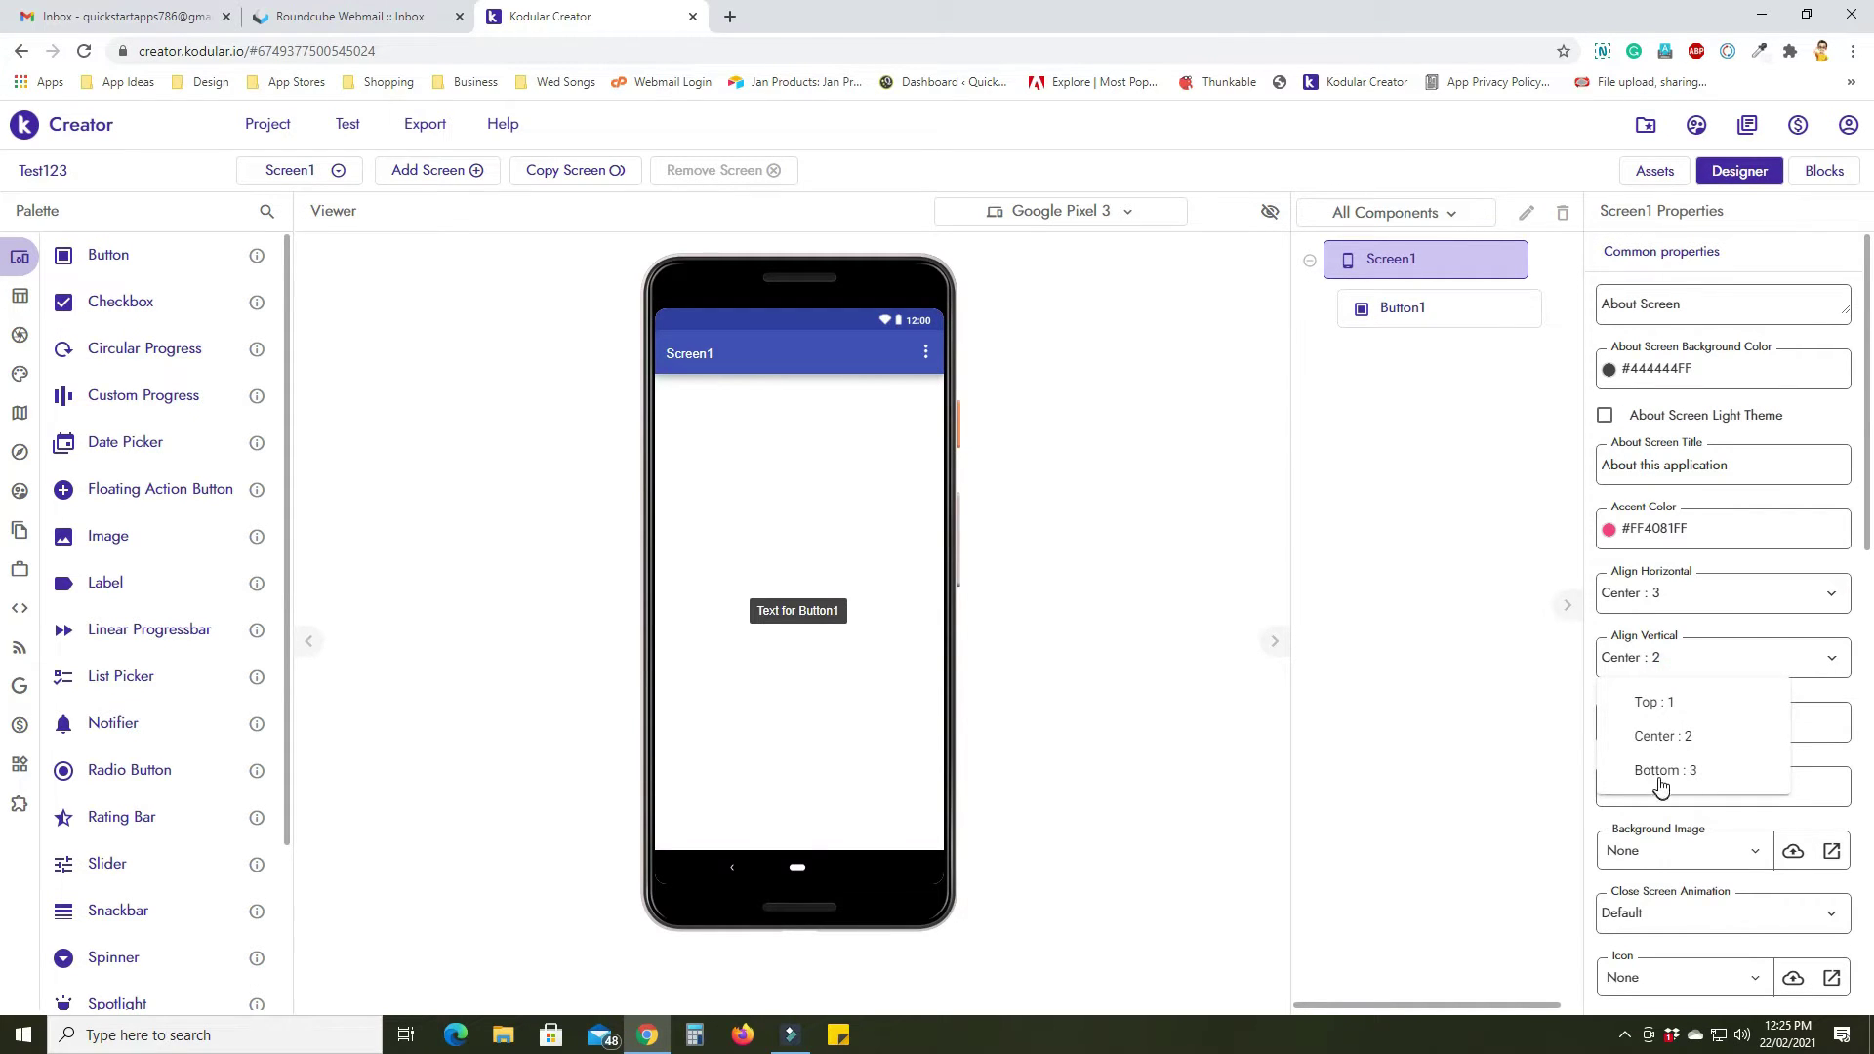
{"action": "left_click", "coordinate": [1660, 770]}
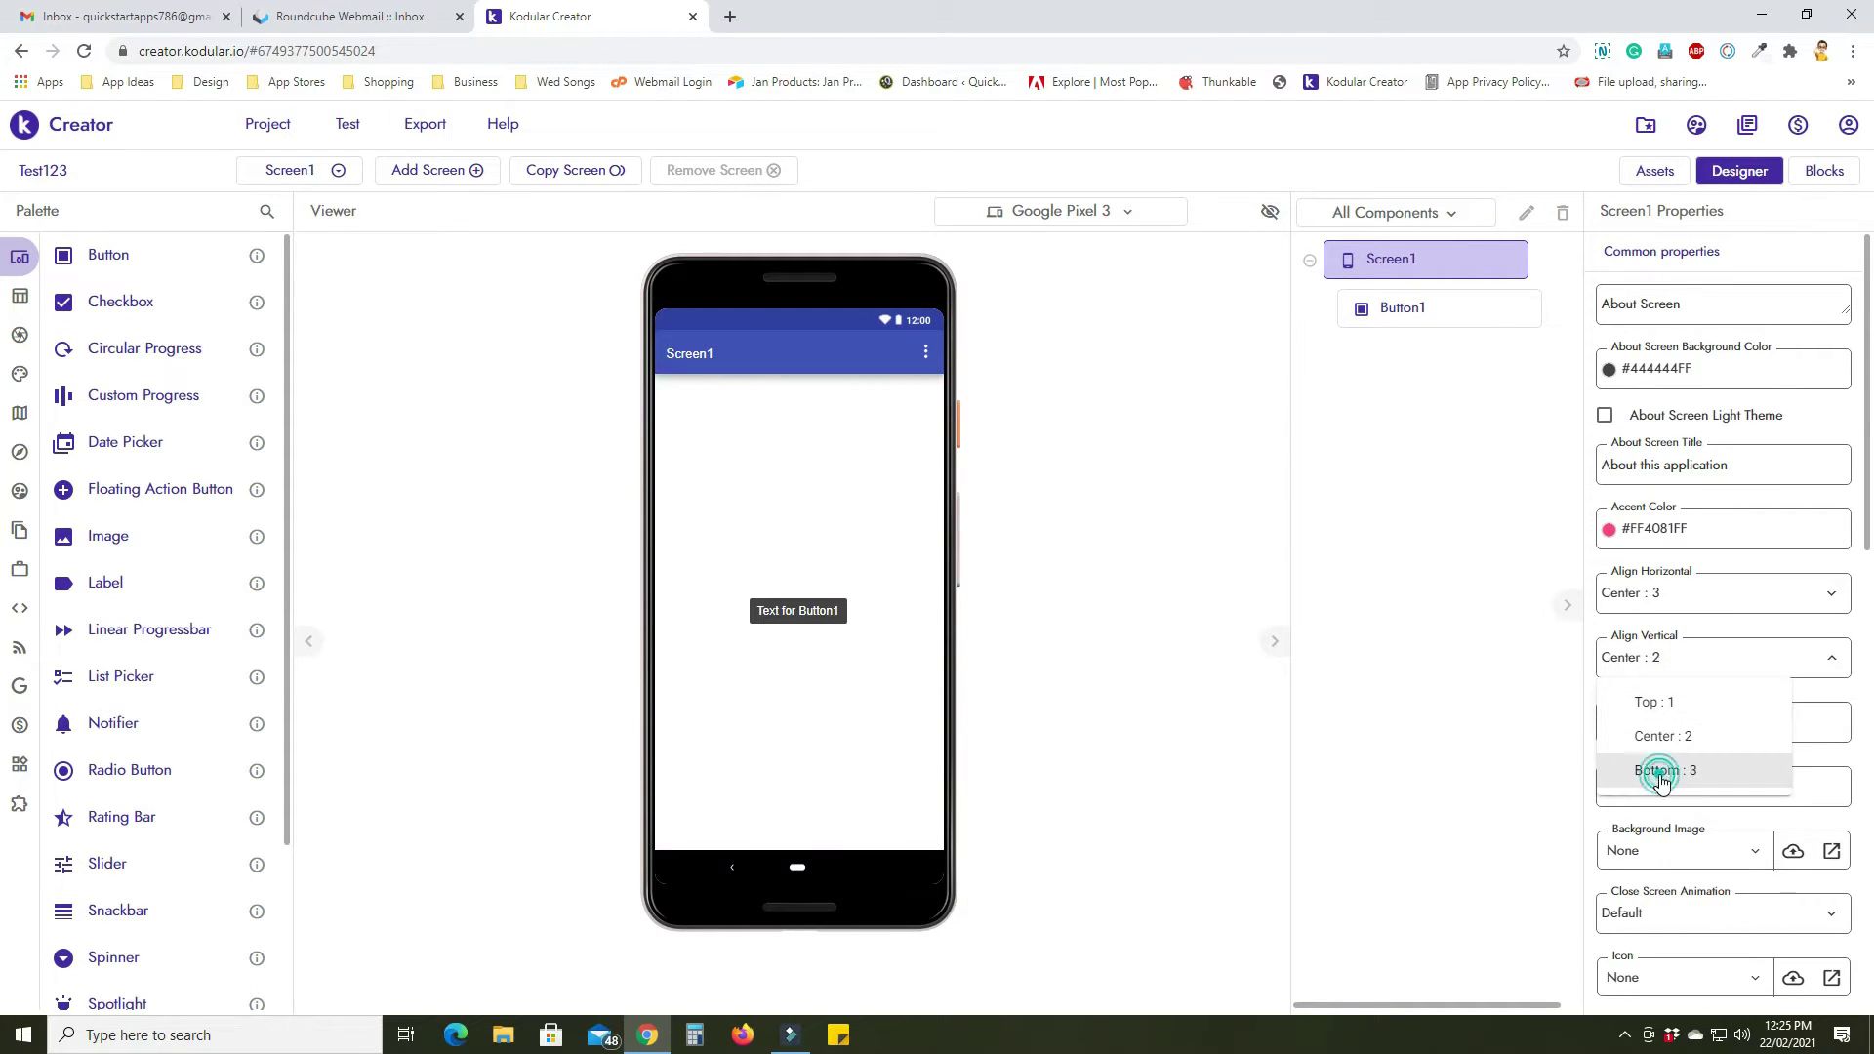
{"action": "left_click", "coordinate": [1690, 657]}
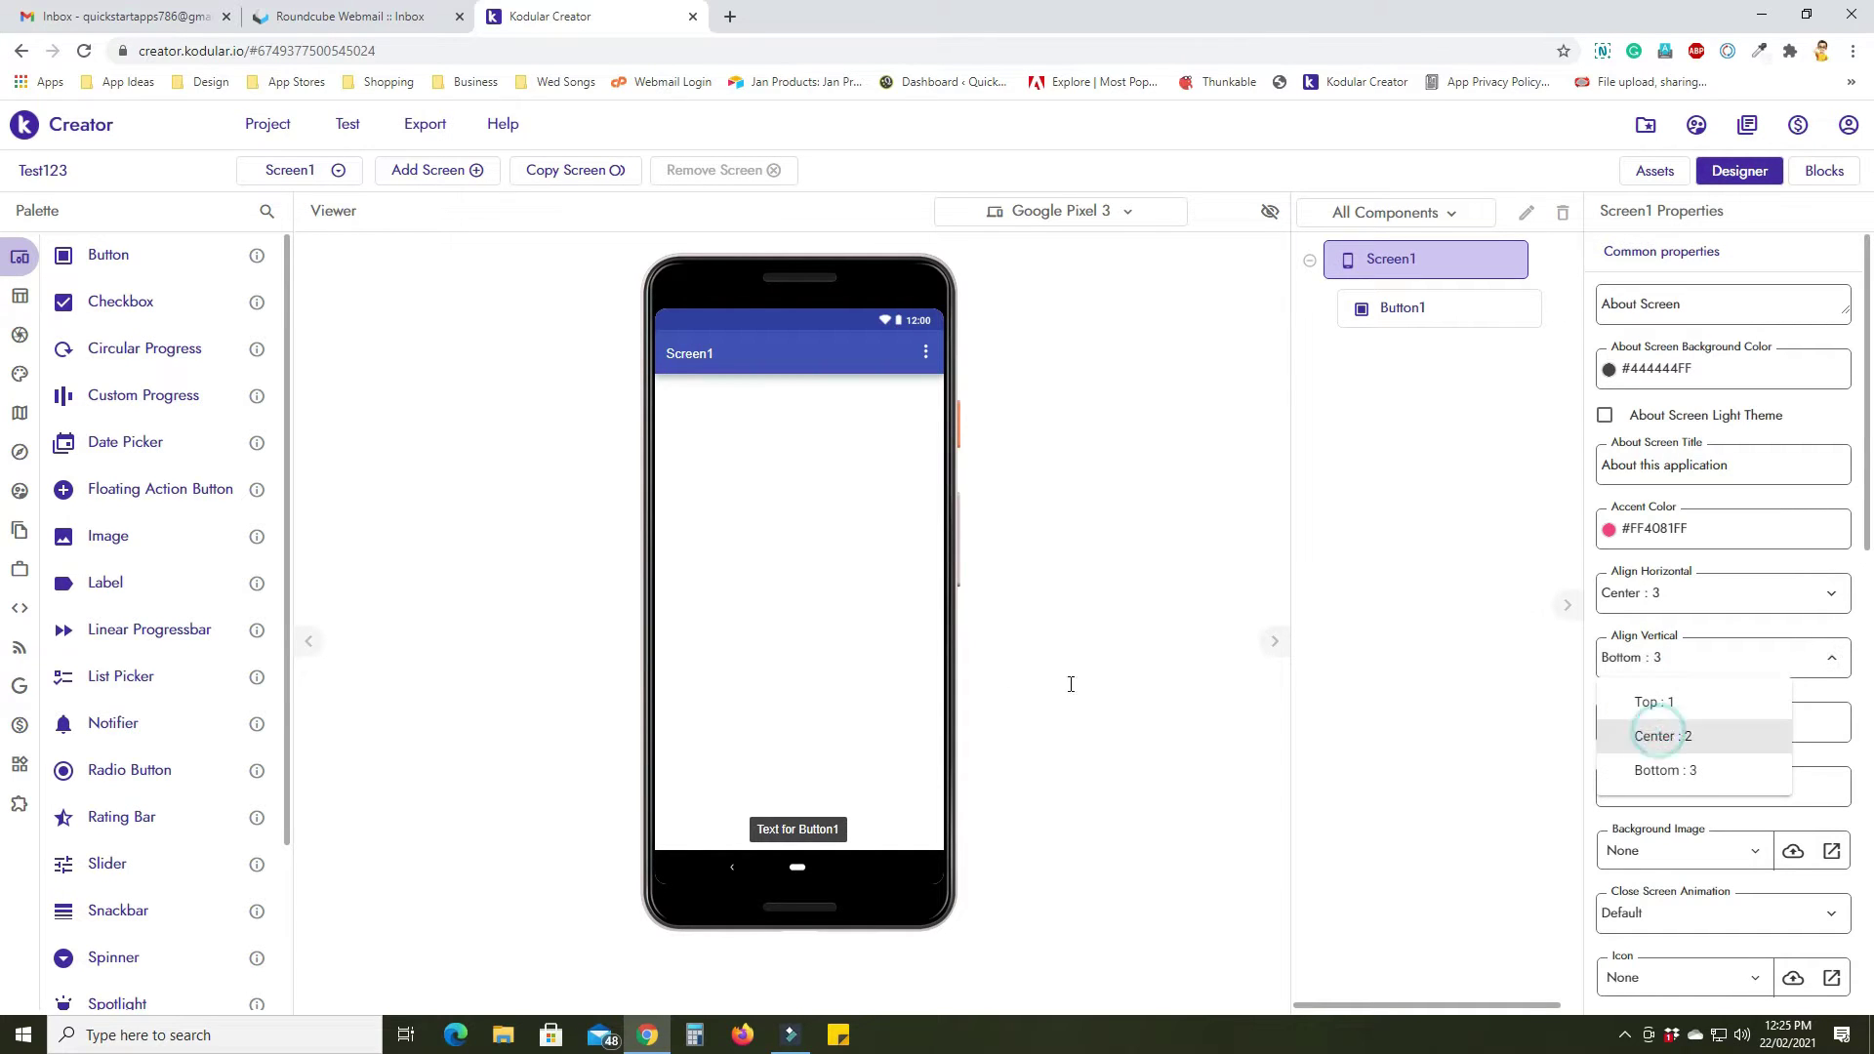
{"action": "left_click", "coordinate": [1660, 737]}
Delete the button from Screen1 and confirm the deletion.
{"action": "left_click", "coordinate": [788, 620]}
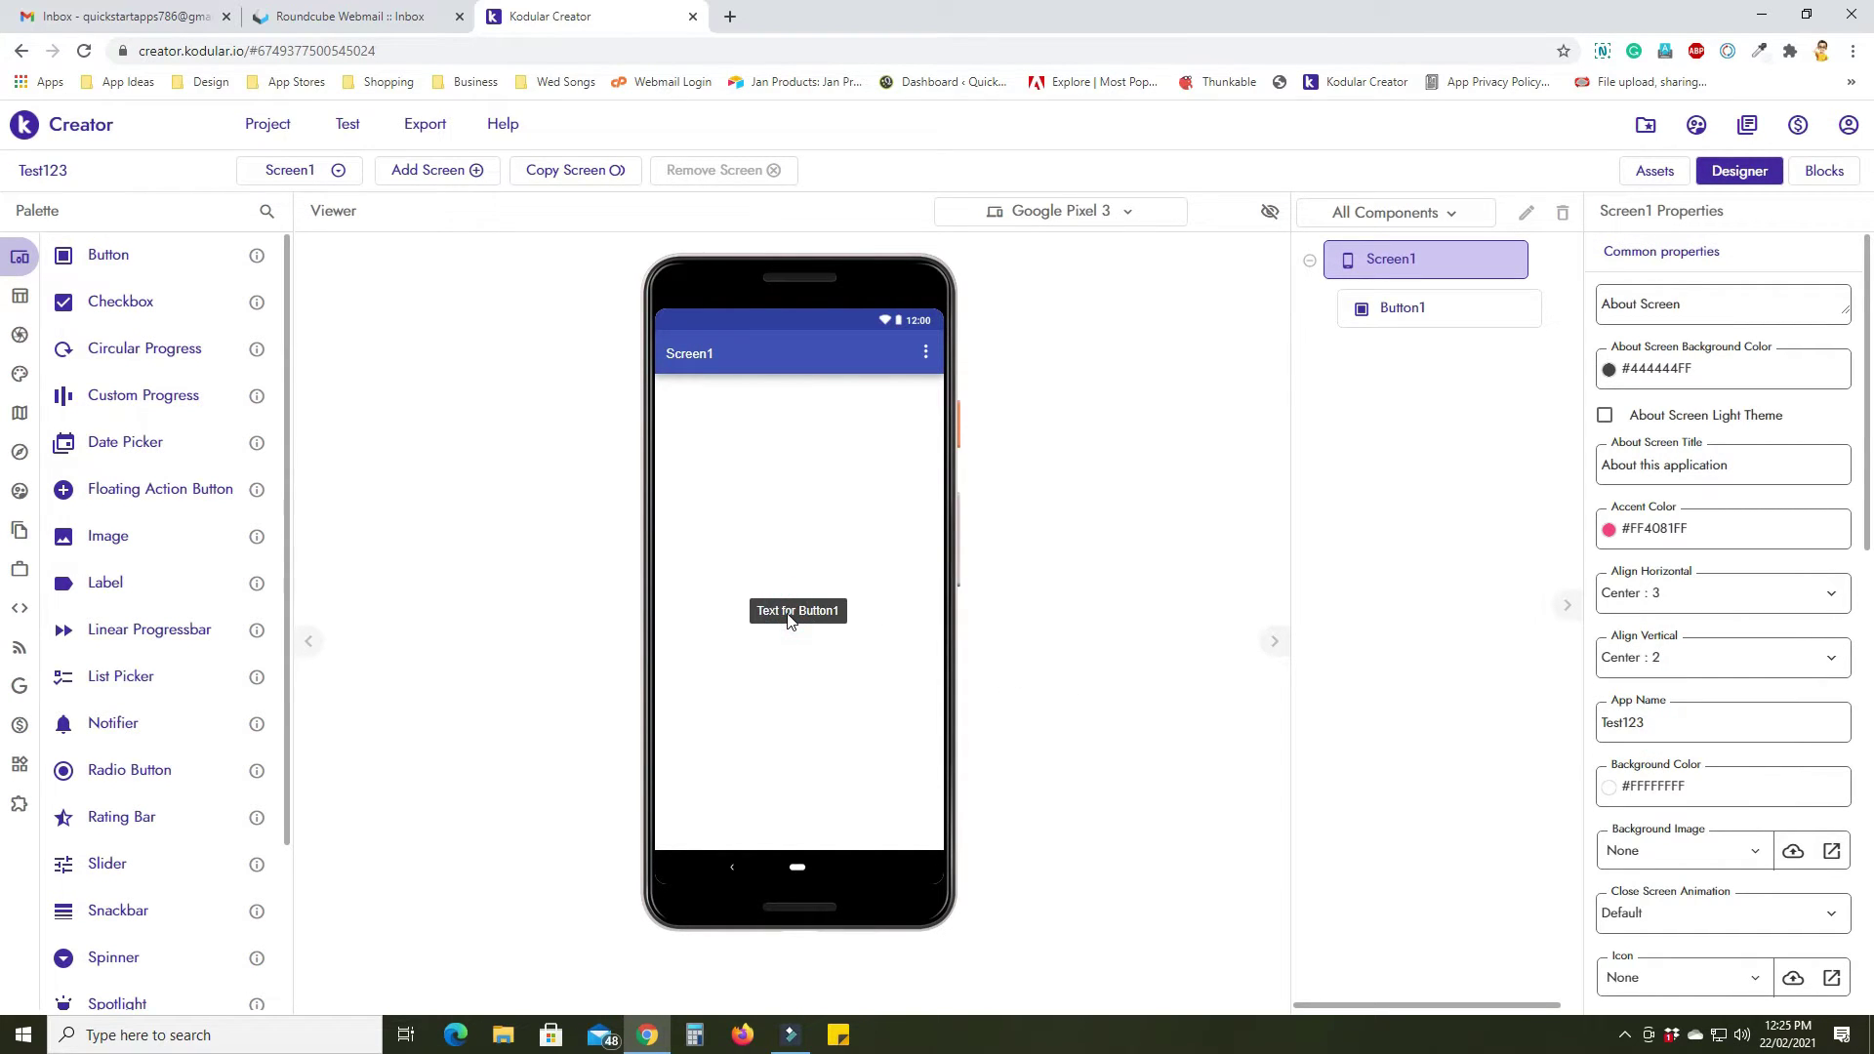
{"action": "left_click", "coordinate": [1562, 214]}
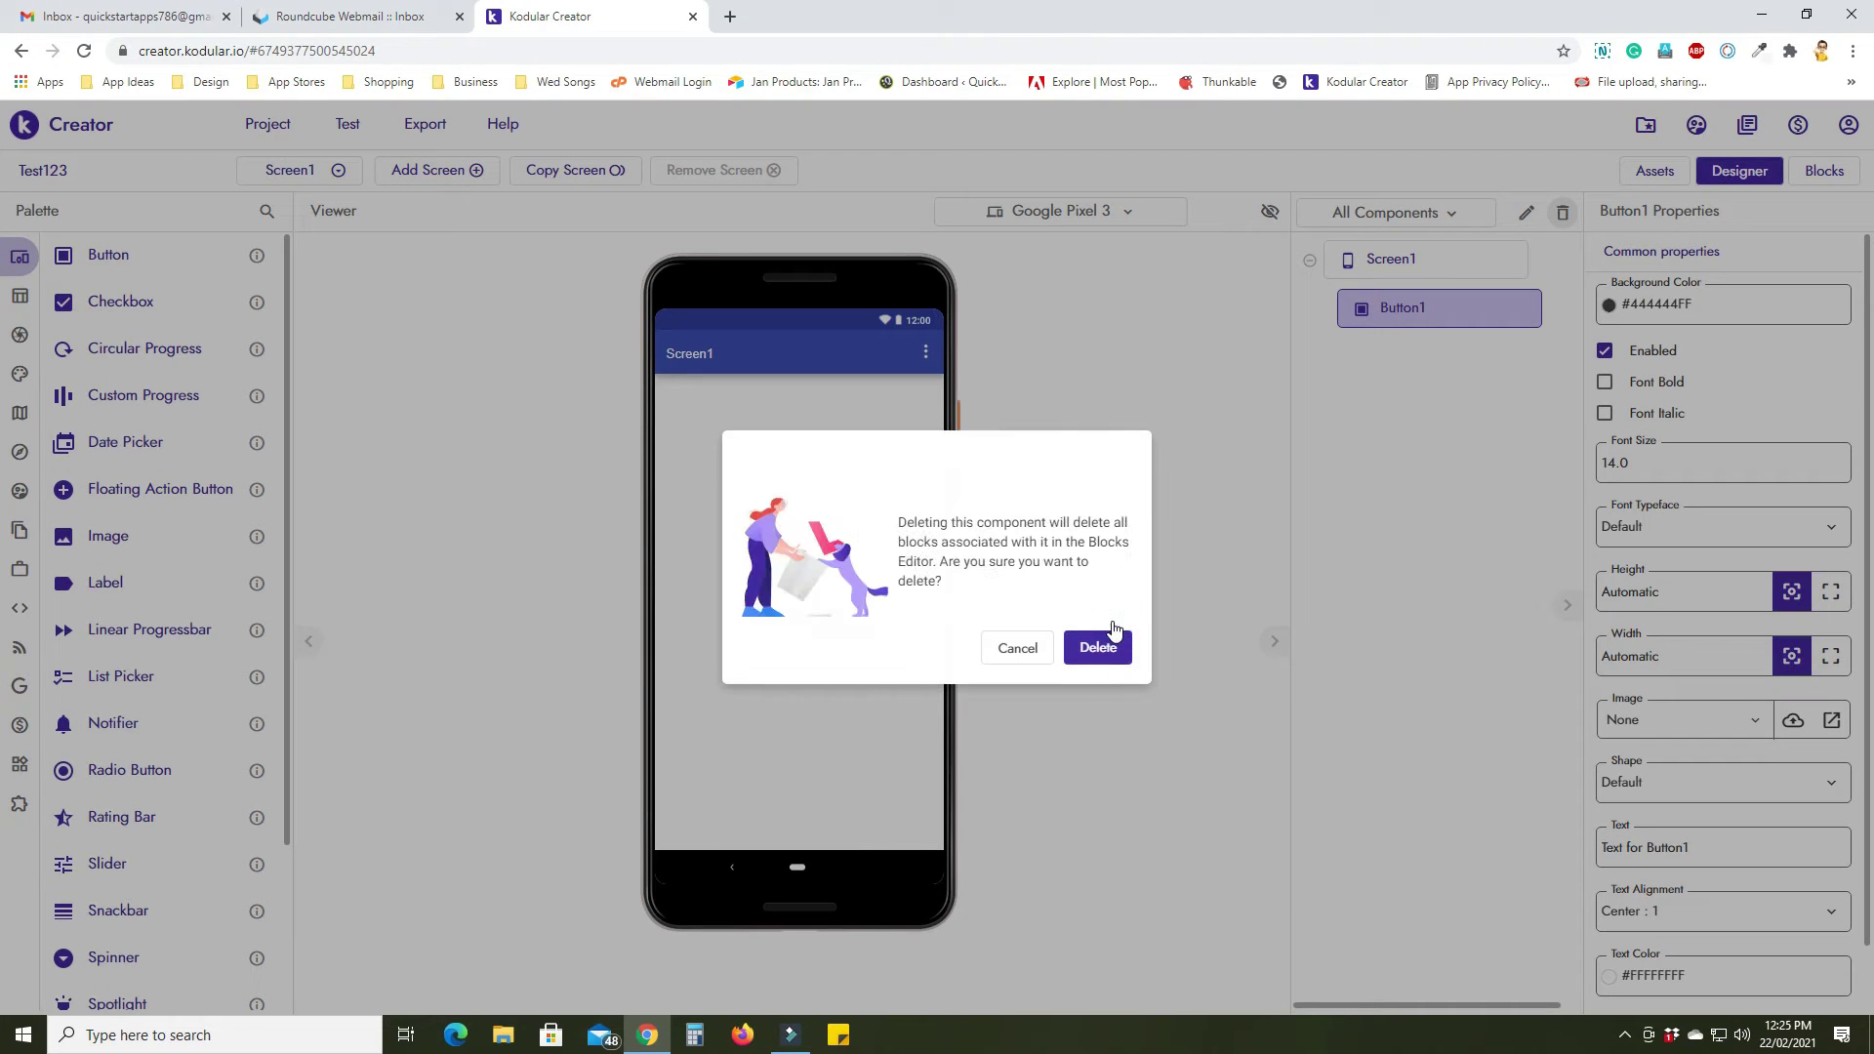
{"action": "left_click", "coordinate": [1103, 648]}
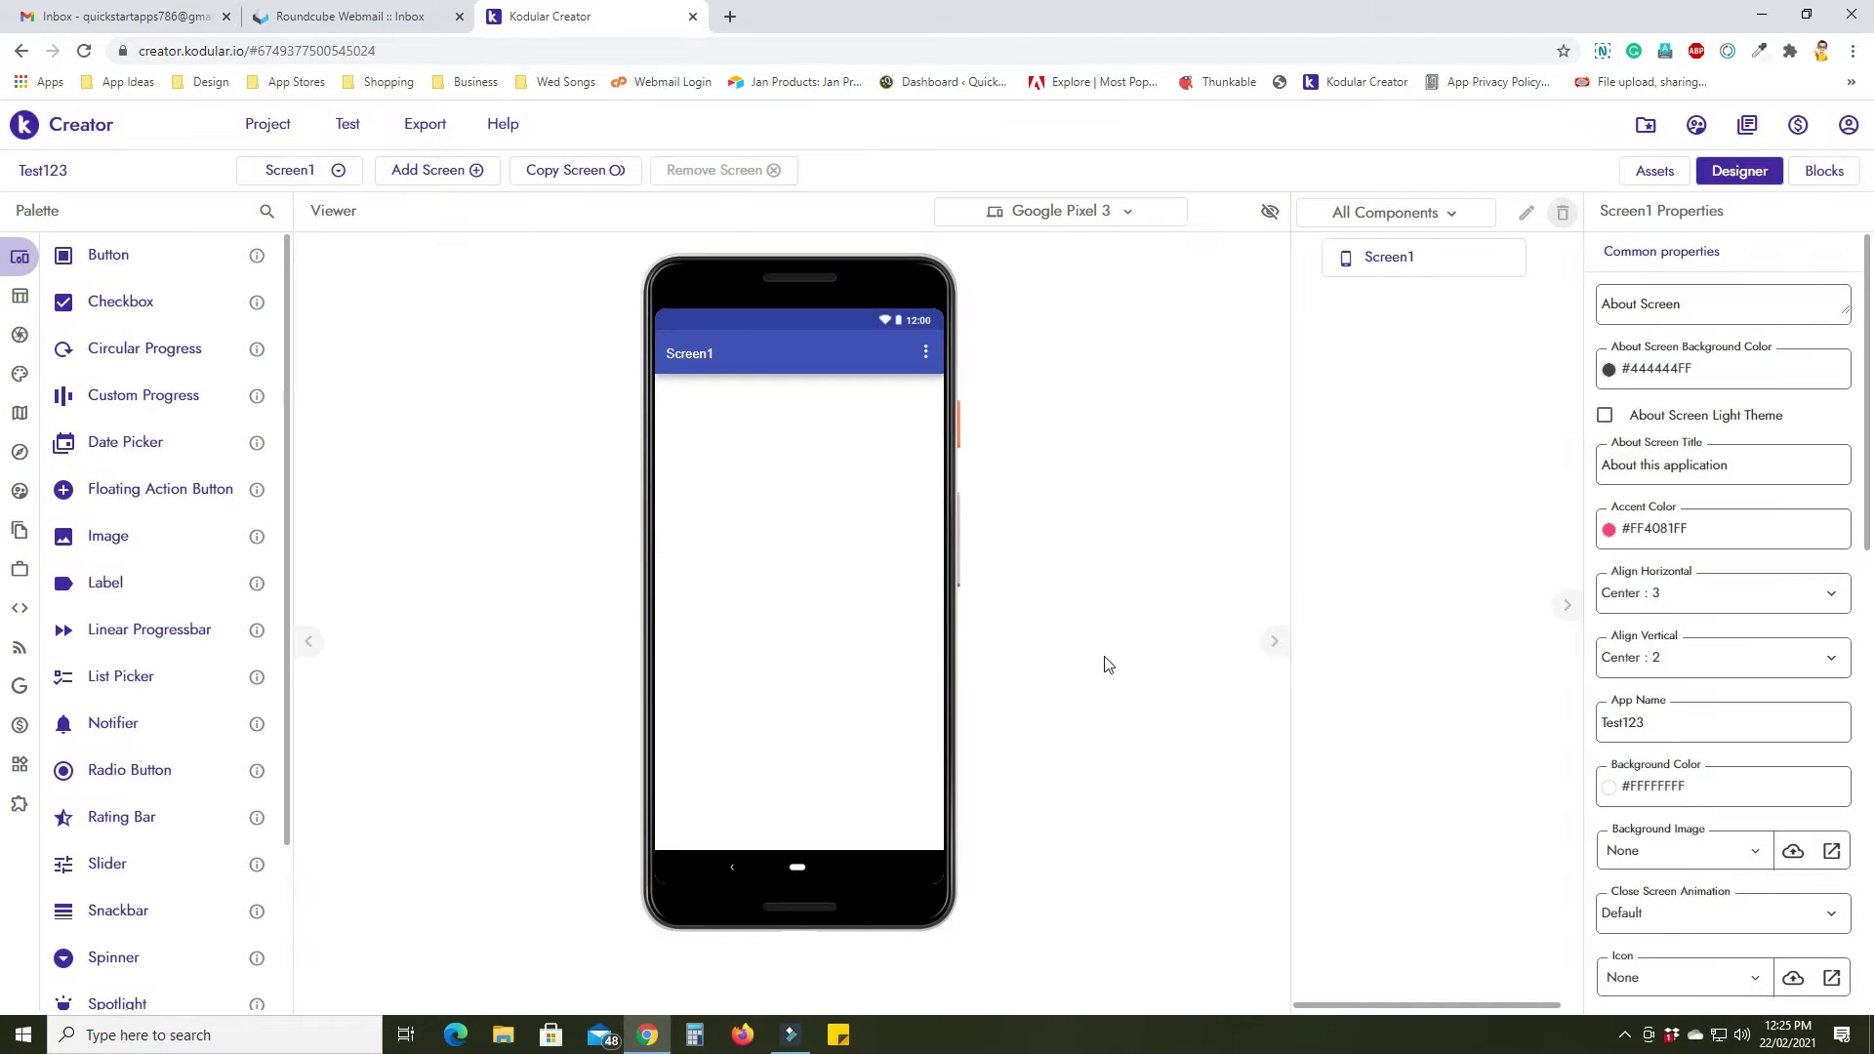
Add a Horizontal Arrangement from the general layout components to Screen1.
{"action": "left_click", "coordinate": [35, 295]}
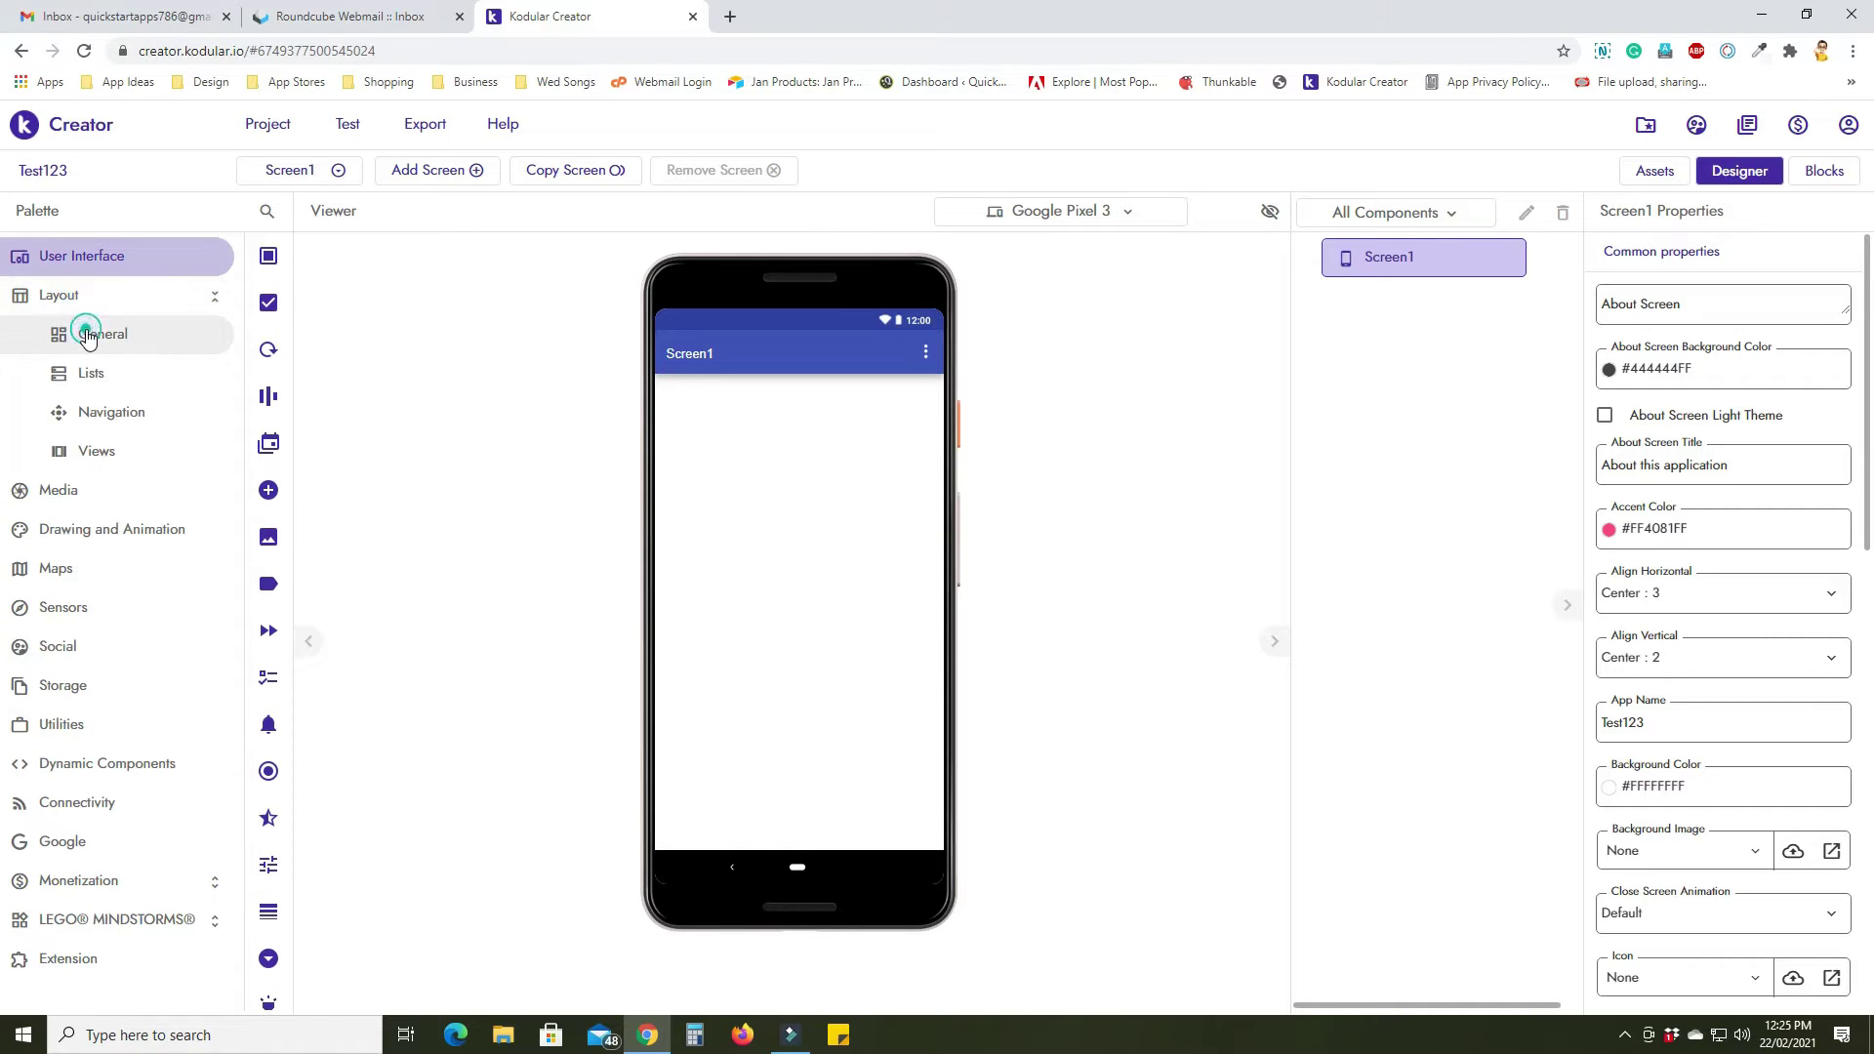
{"action": "left_click", "coordinate": [87, 337]}
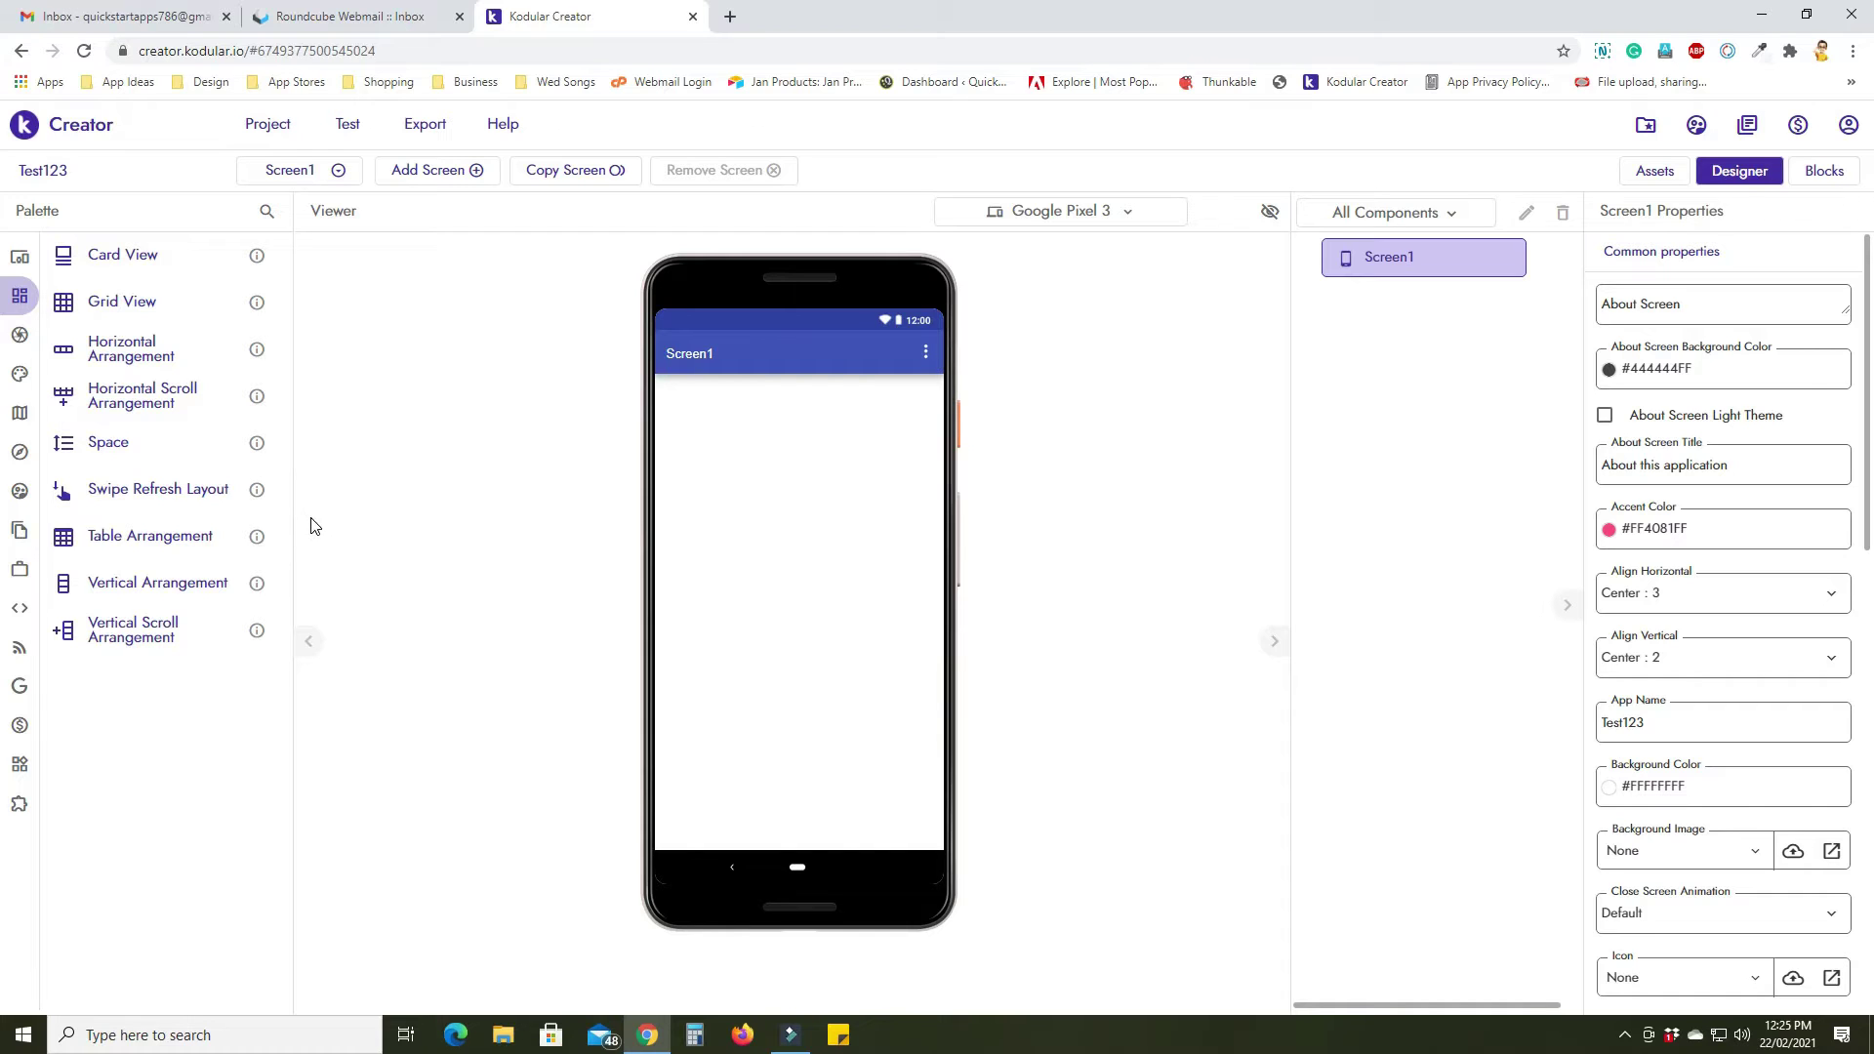
{"action": "left_click_drag", "start_coordinate": [122, 348], "coordinate": [574, 444]}
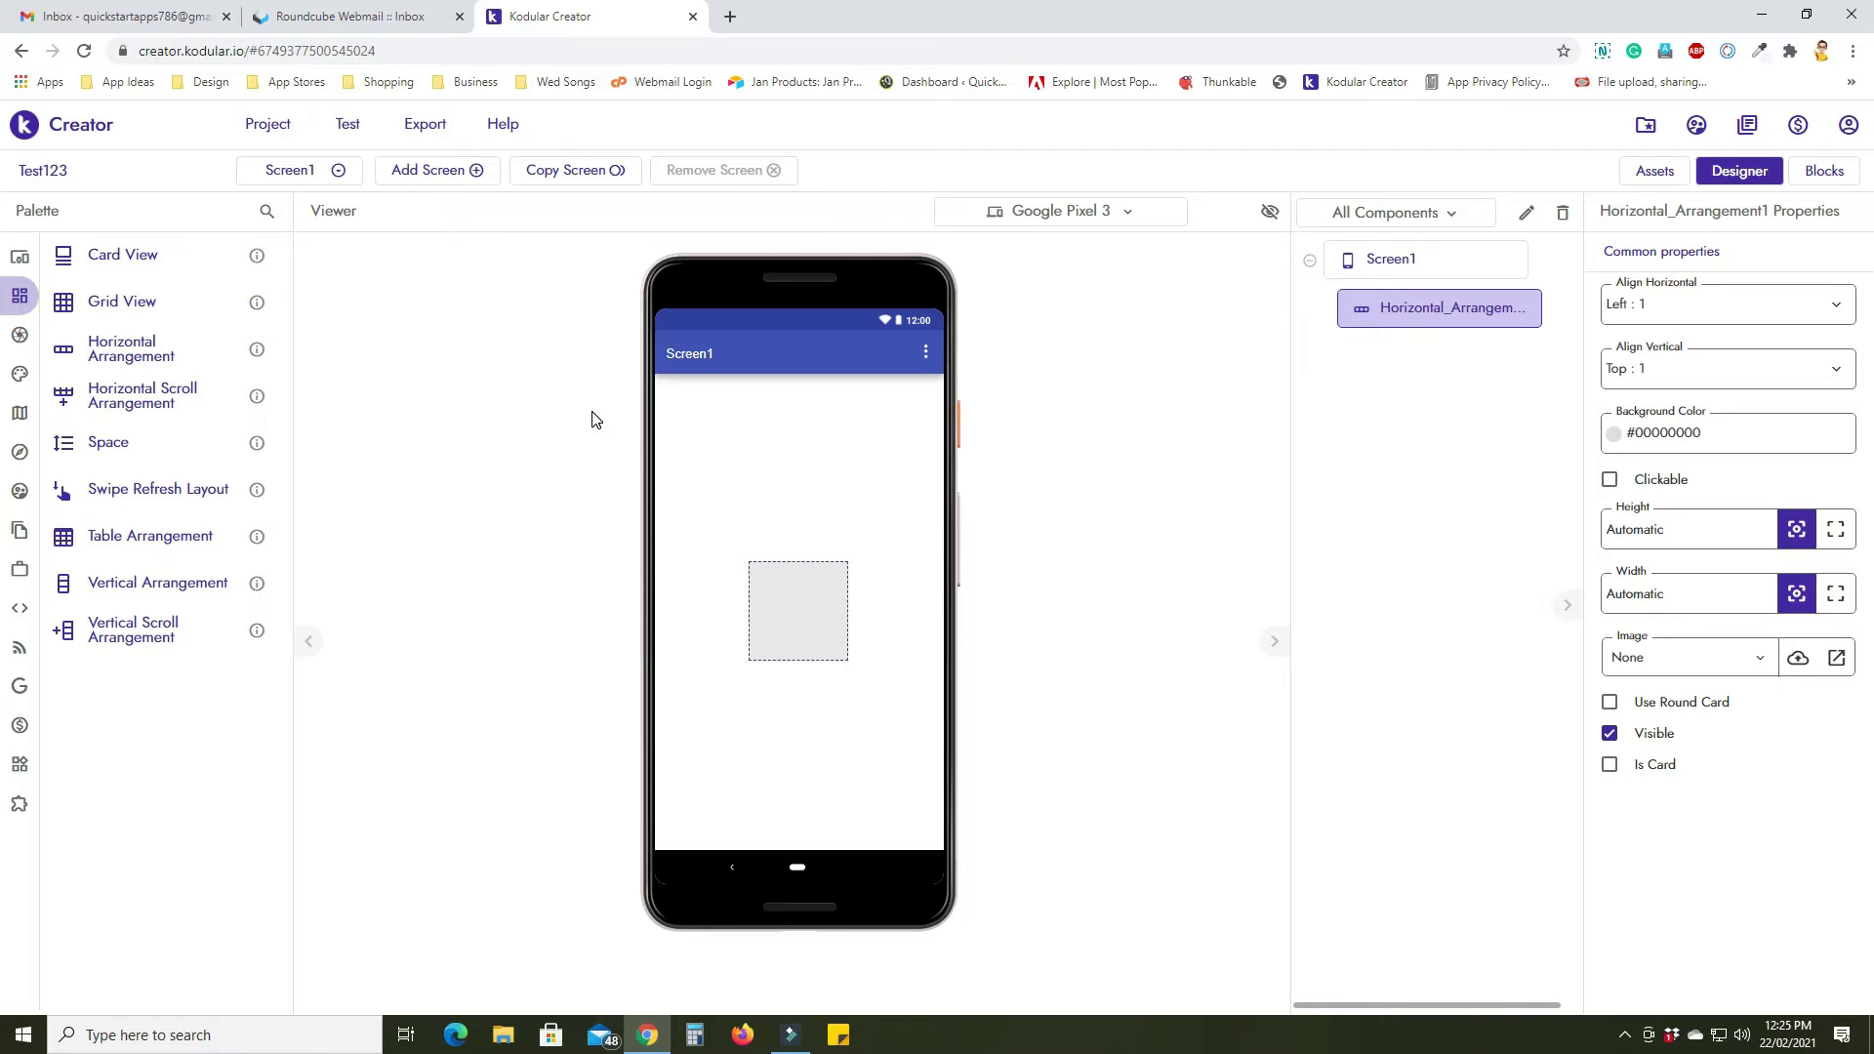
Try Fill parent and Automatic for the Horizontal Arrangement's width, and set it to 50%.
{"action": "left_click", "coordinate": [810, 608]}
{"action": "left_click", "coordinate": [1835, 598]}
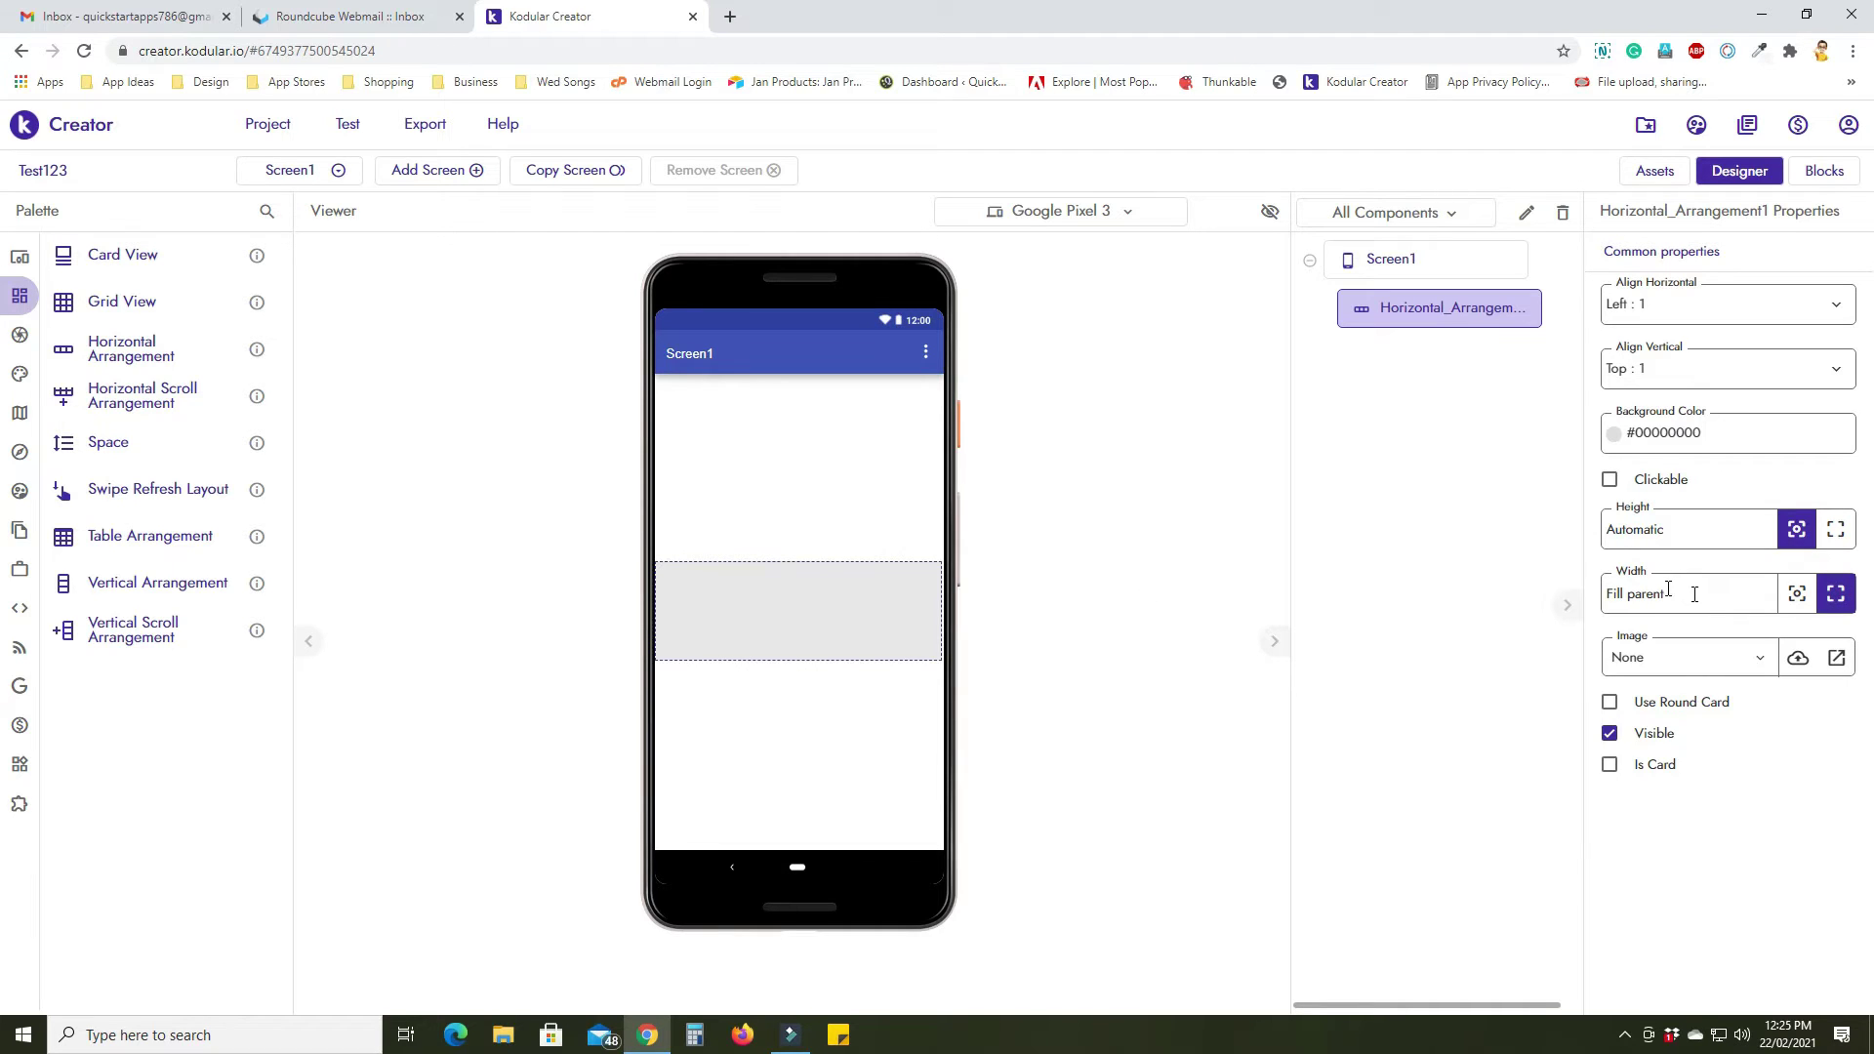
{"action": "left_click", "coordinate": [1800, 600]}
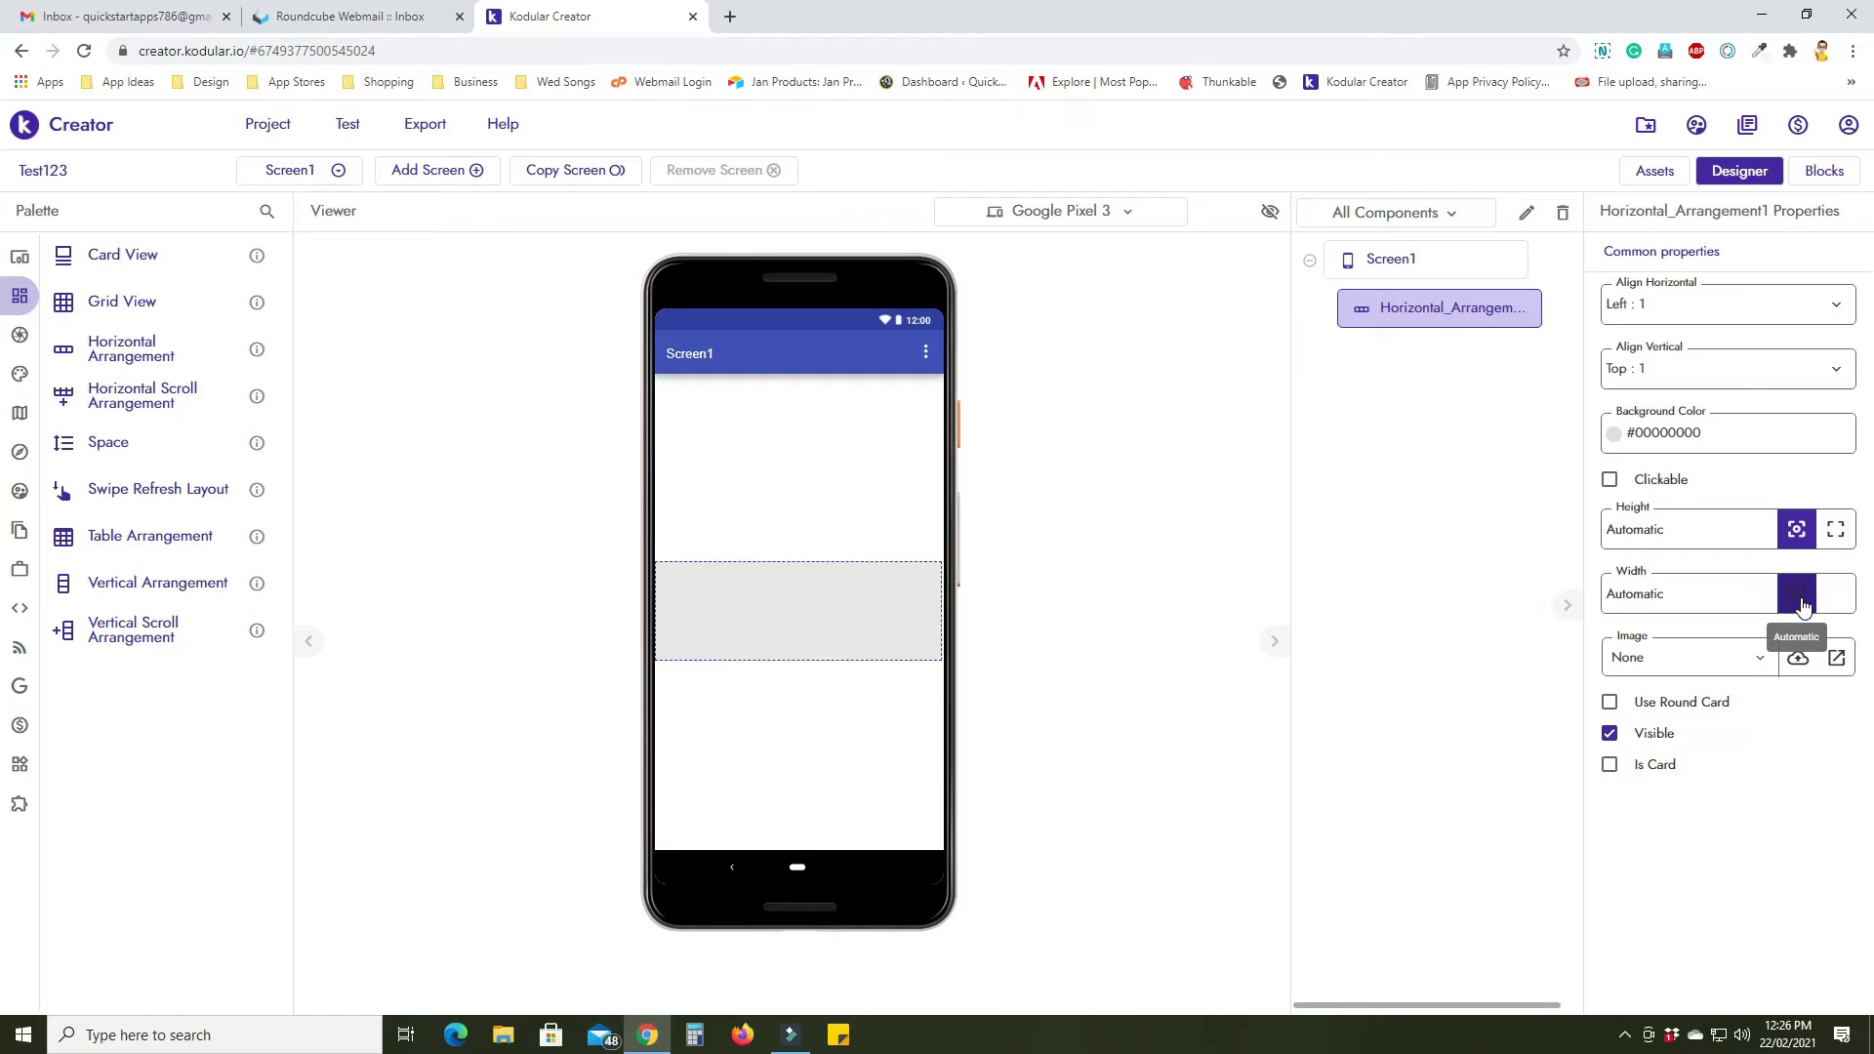
{"action": "left_click", "coordinate": [1720, 598]}
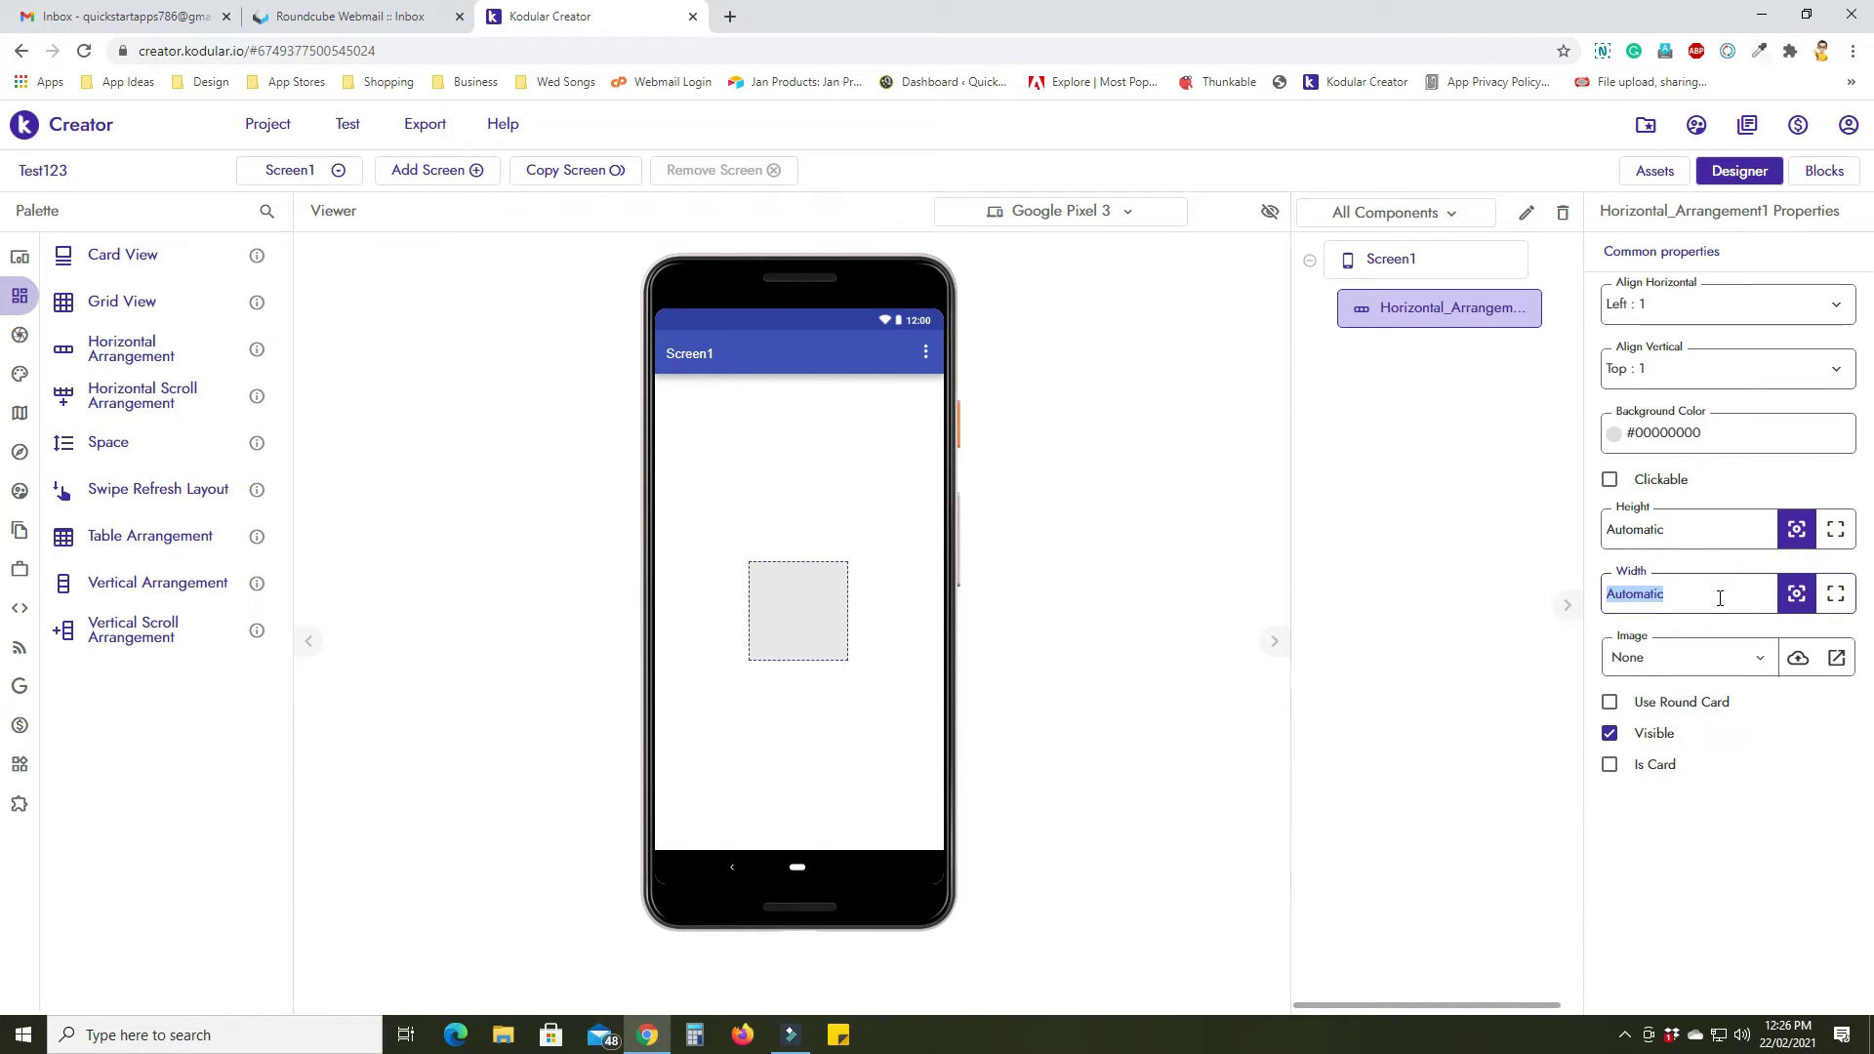
{"action": "type", "text": "50"}
{"action": "key", "text": "Return"}
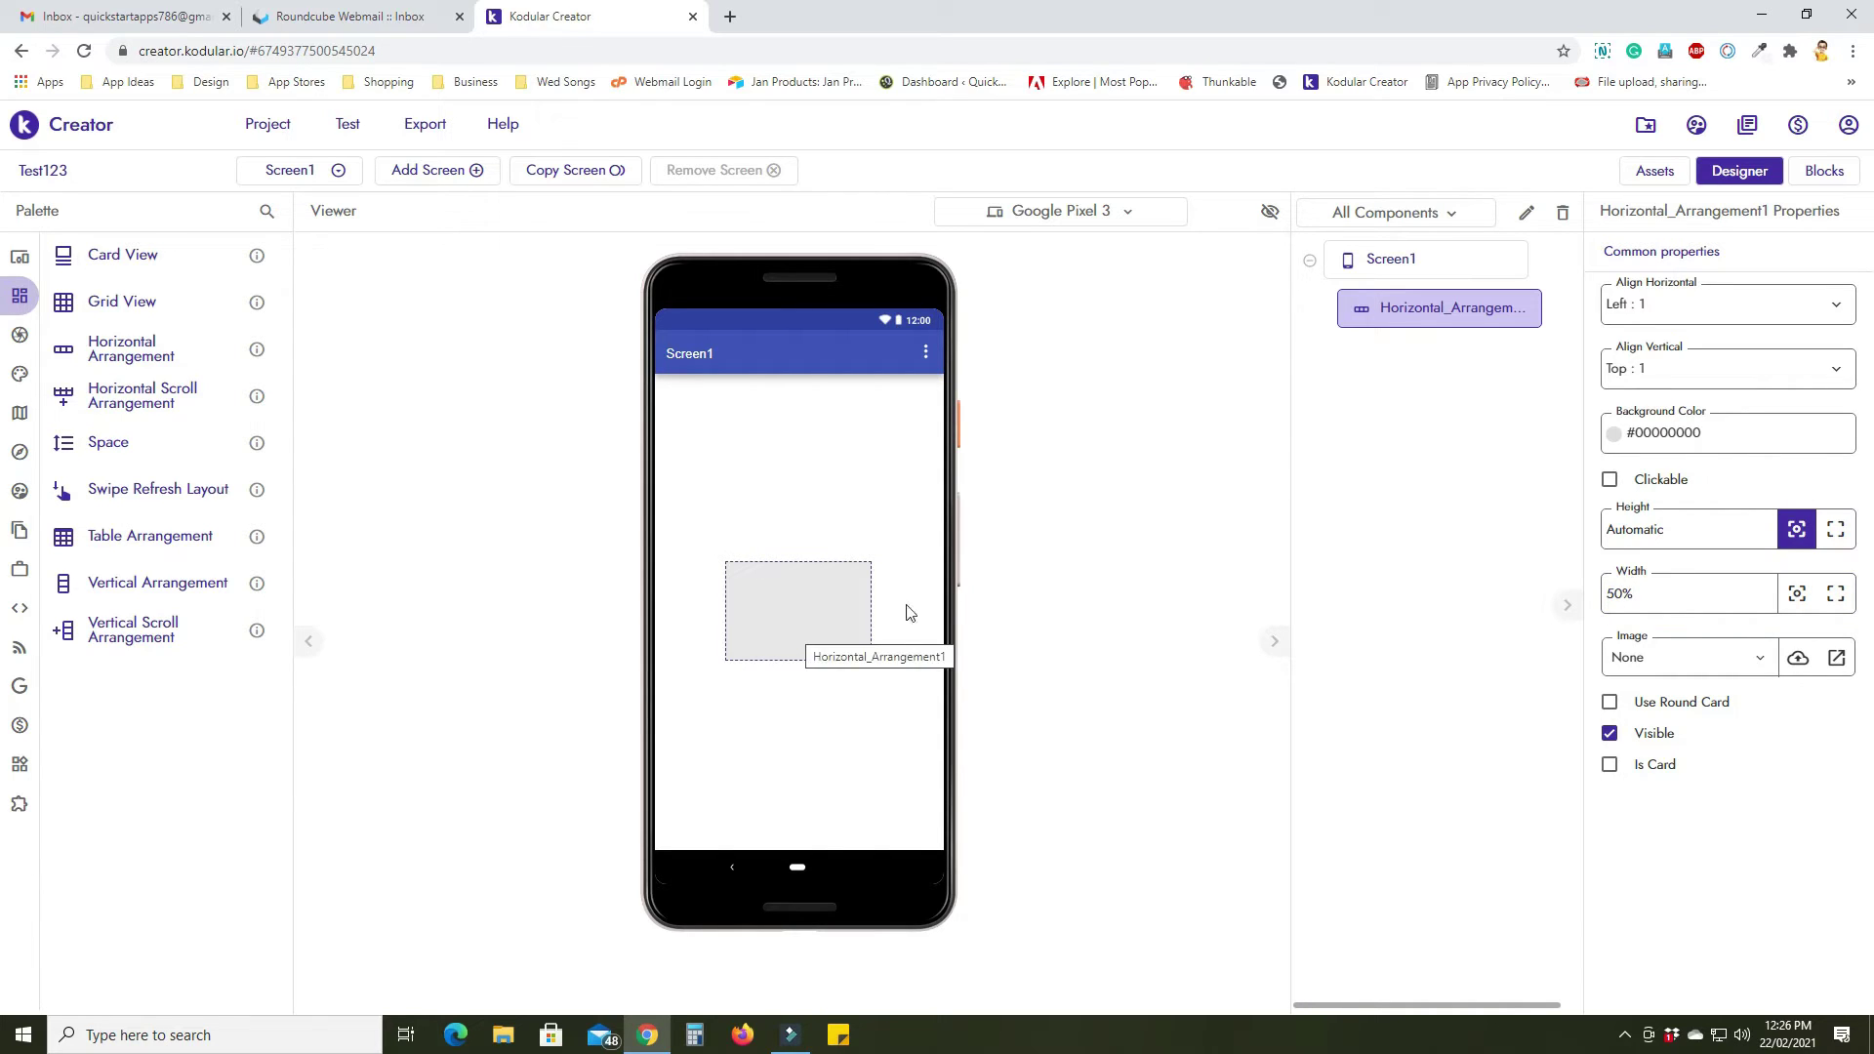
Place a Label component inside the Horizontal Arrangement.
{"action": "left_click", "coordinate": [20, 255]}
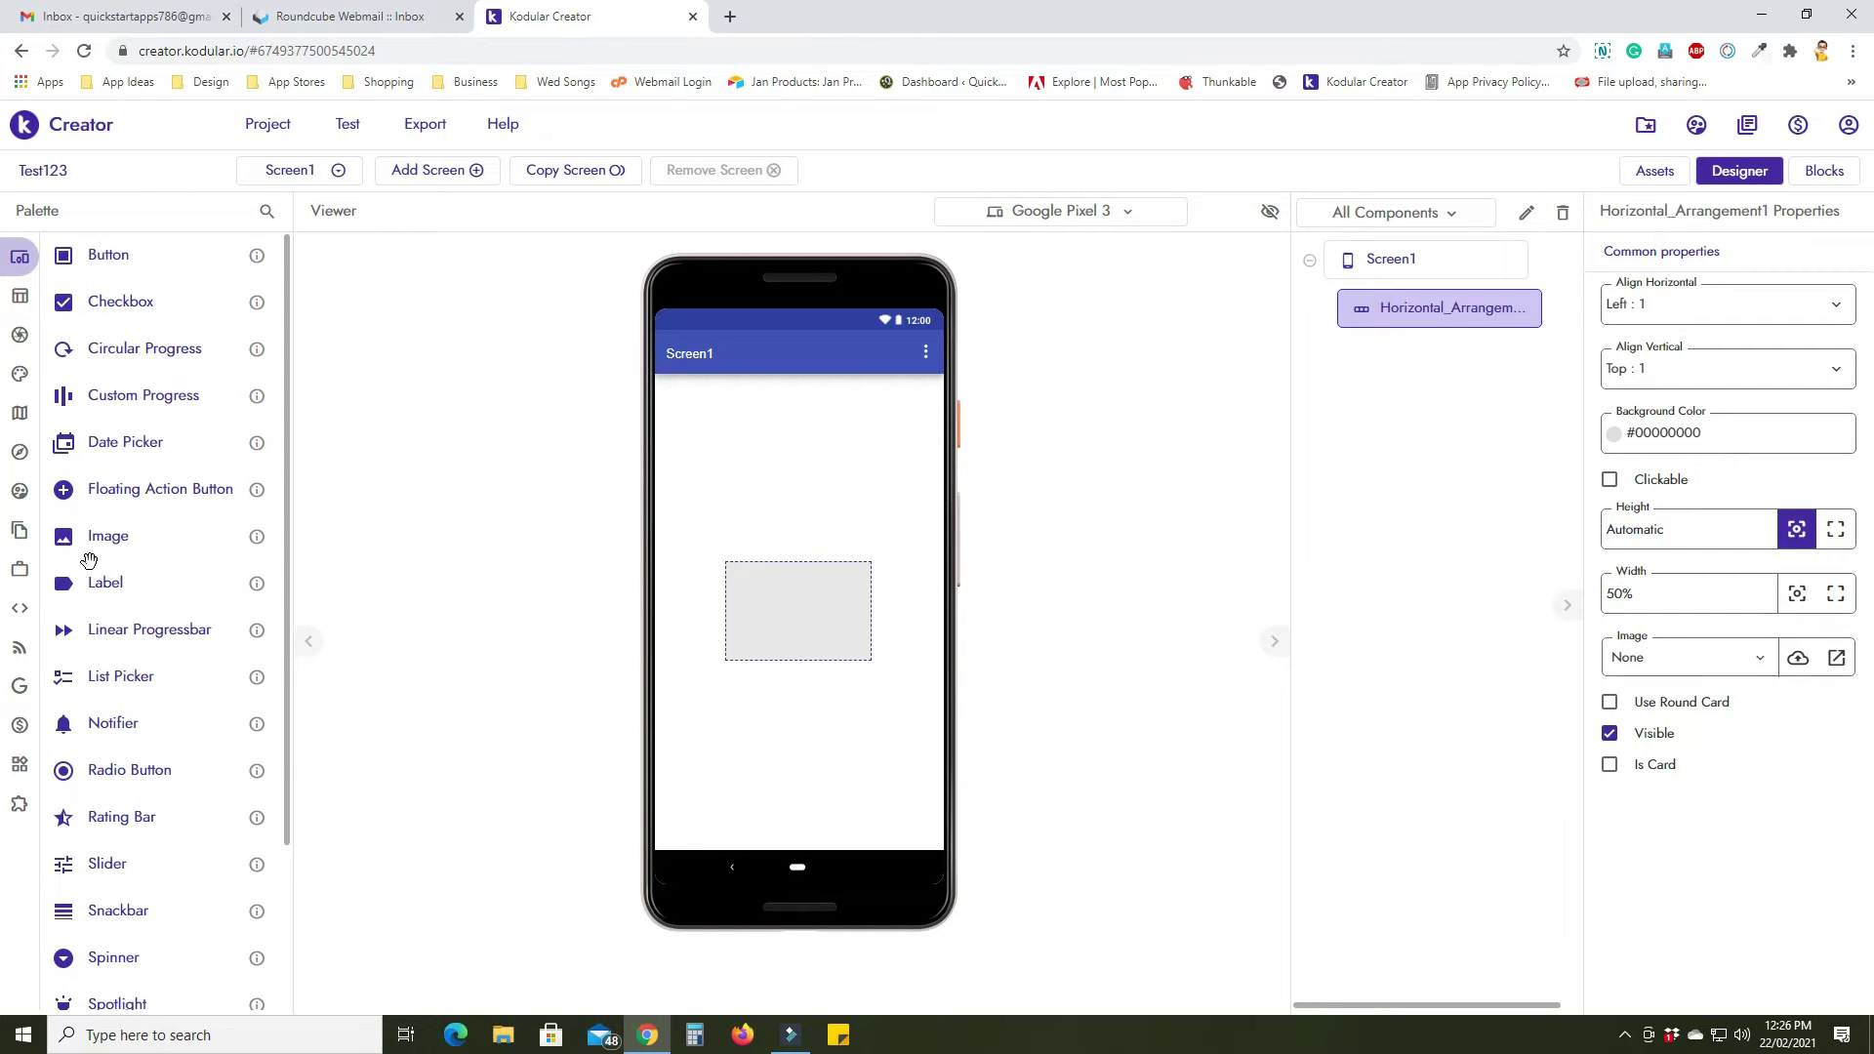
{"action": "left_click_drag", "start_coordinate": [93, 587], "coordinate": [758, 612]}
{"action": "left_click_drag", "start_coordinate": [547, 609], "coordinate": [546, 610]}
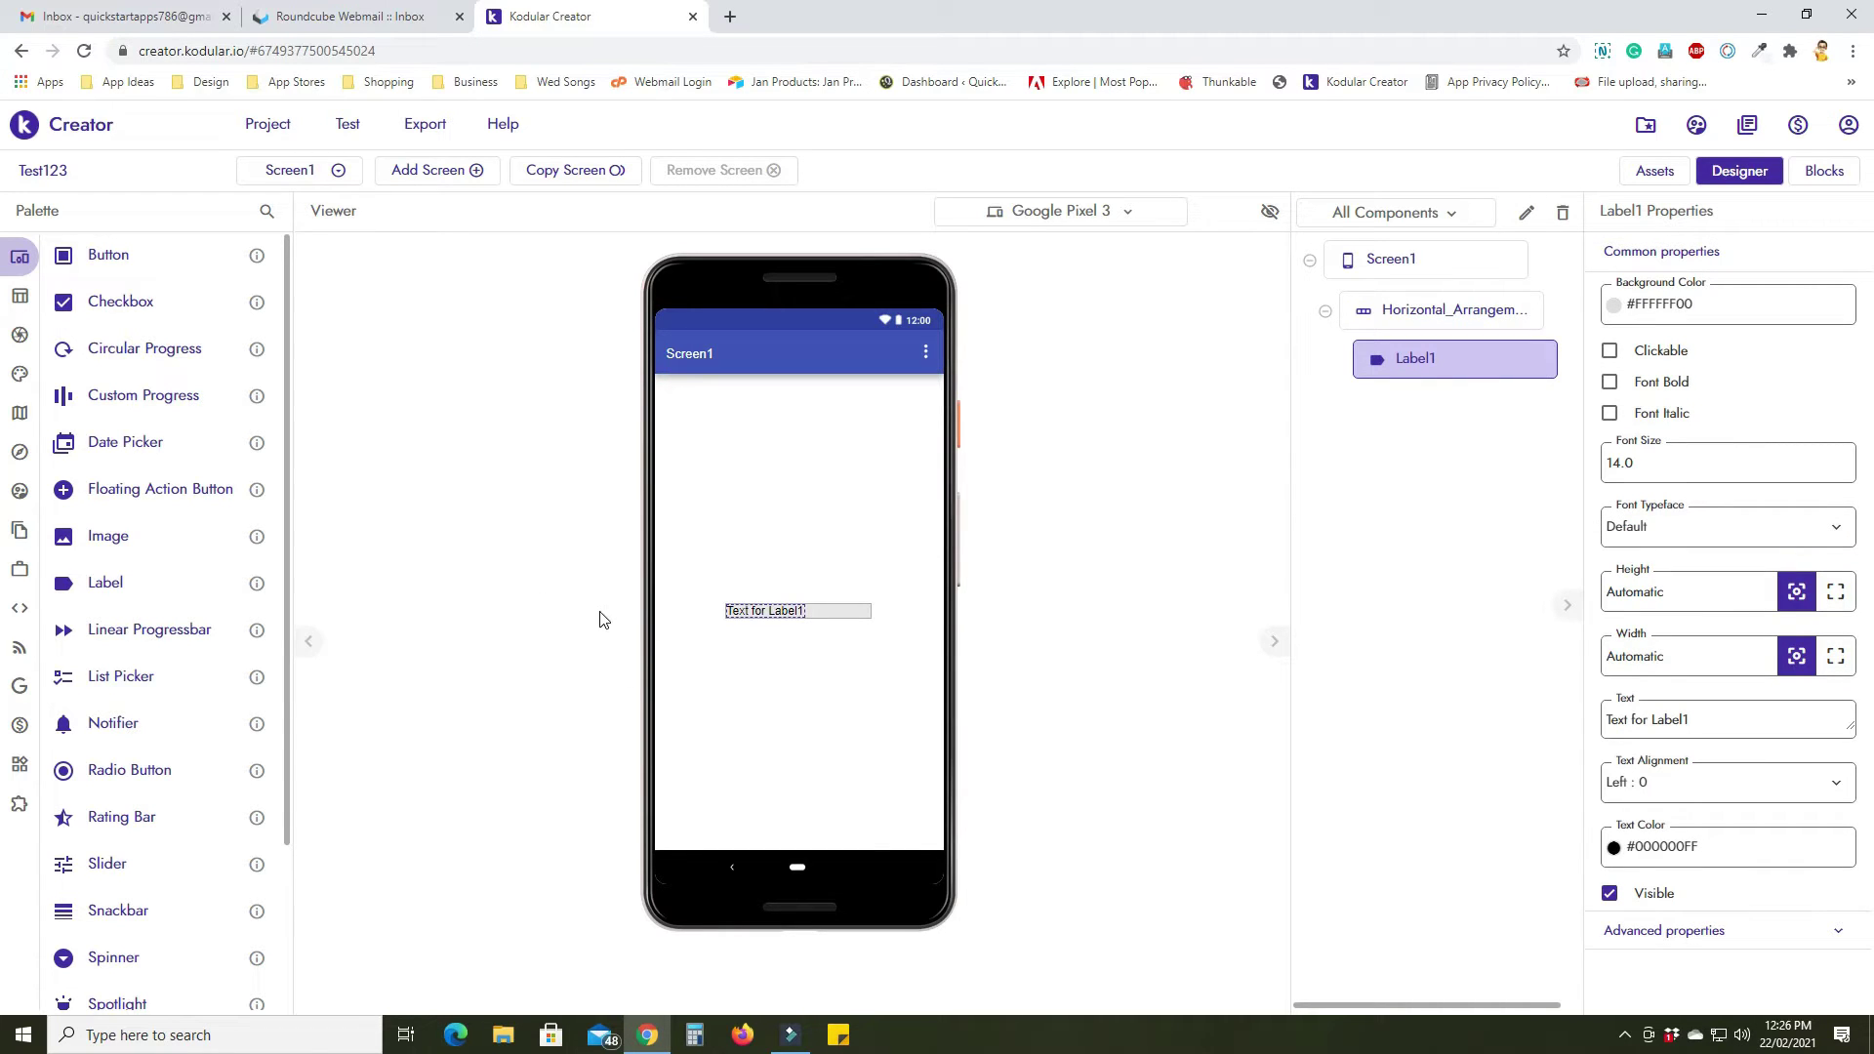
Set the height of the Horizontal Arrangement to 50%.
{"action": "left_click", "coordinate": [866, 619]}
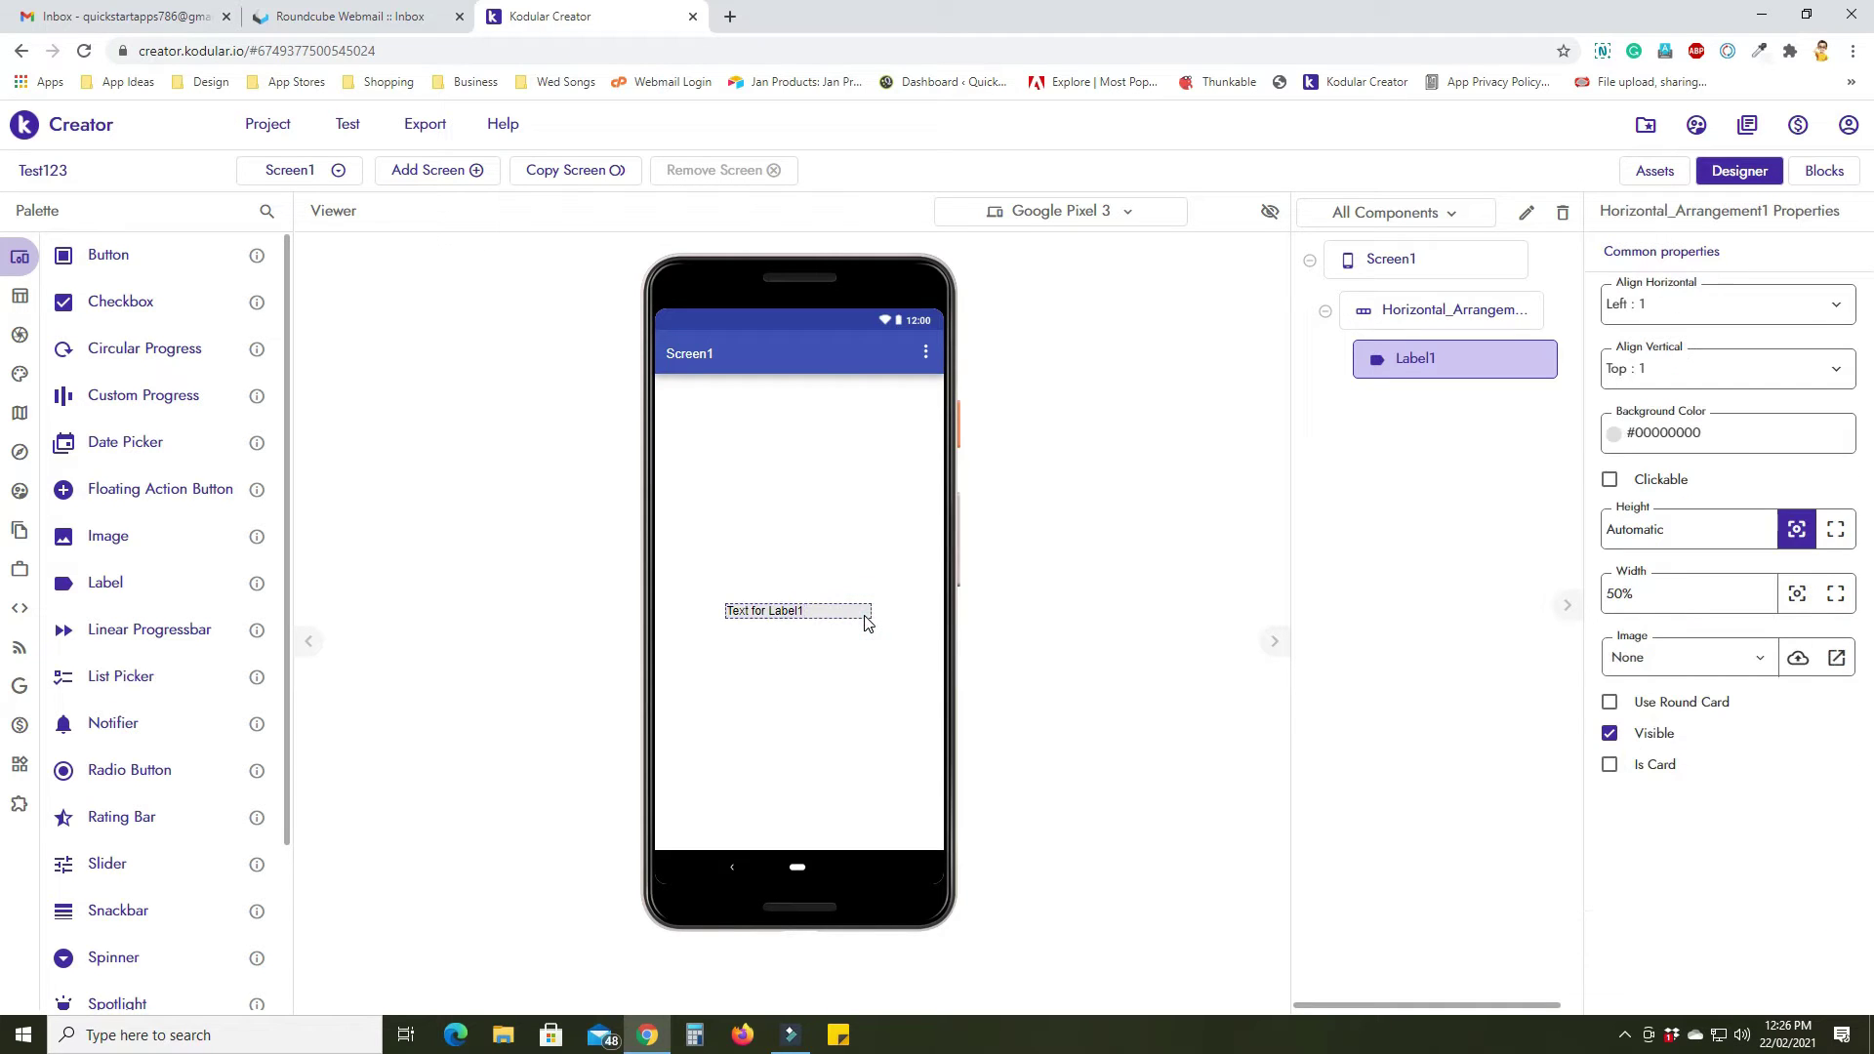
{"action": "double_click", "coordinate": [1690, 525]}
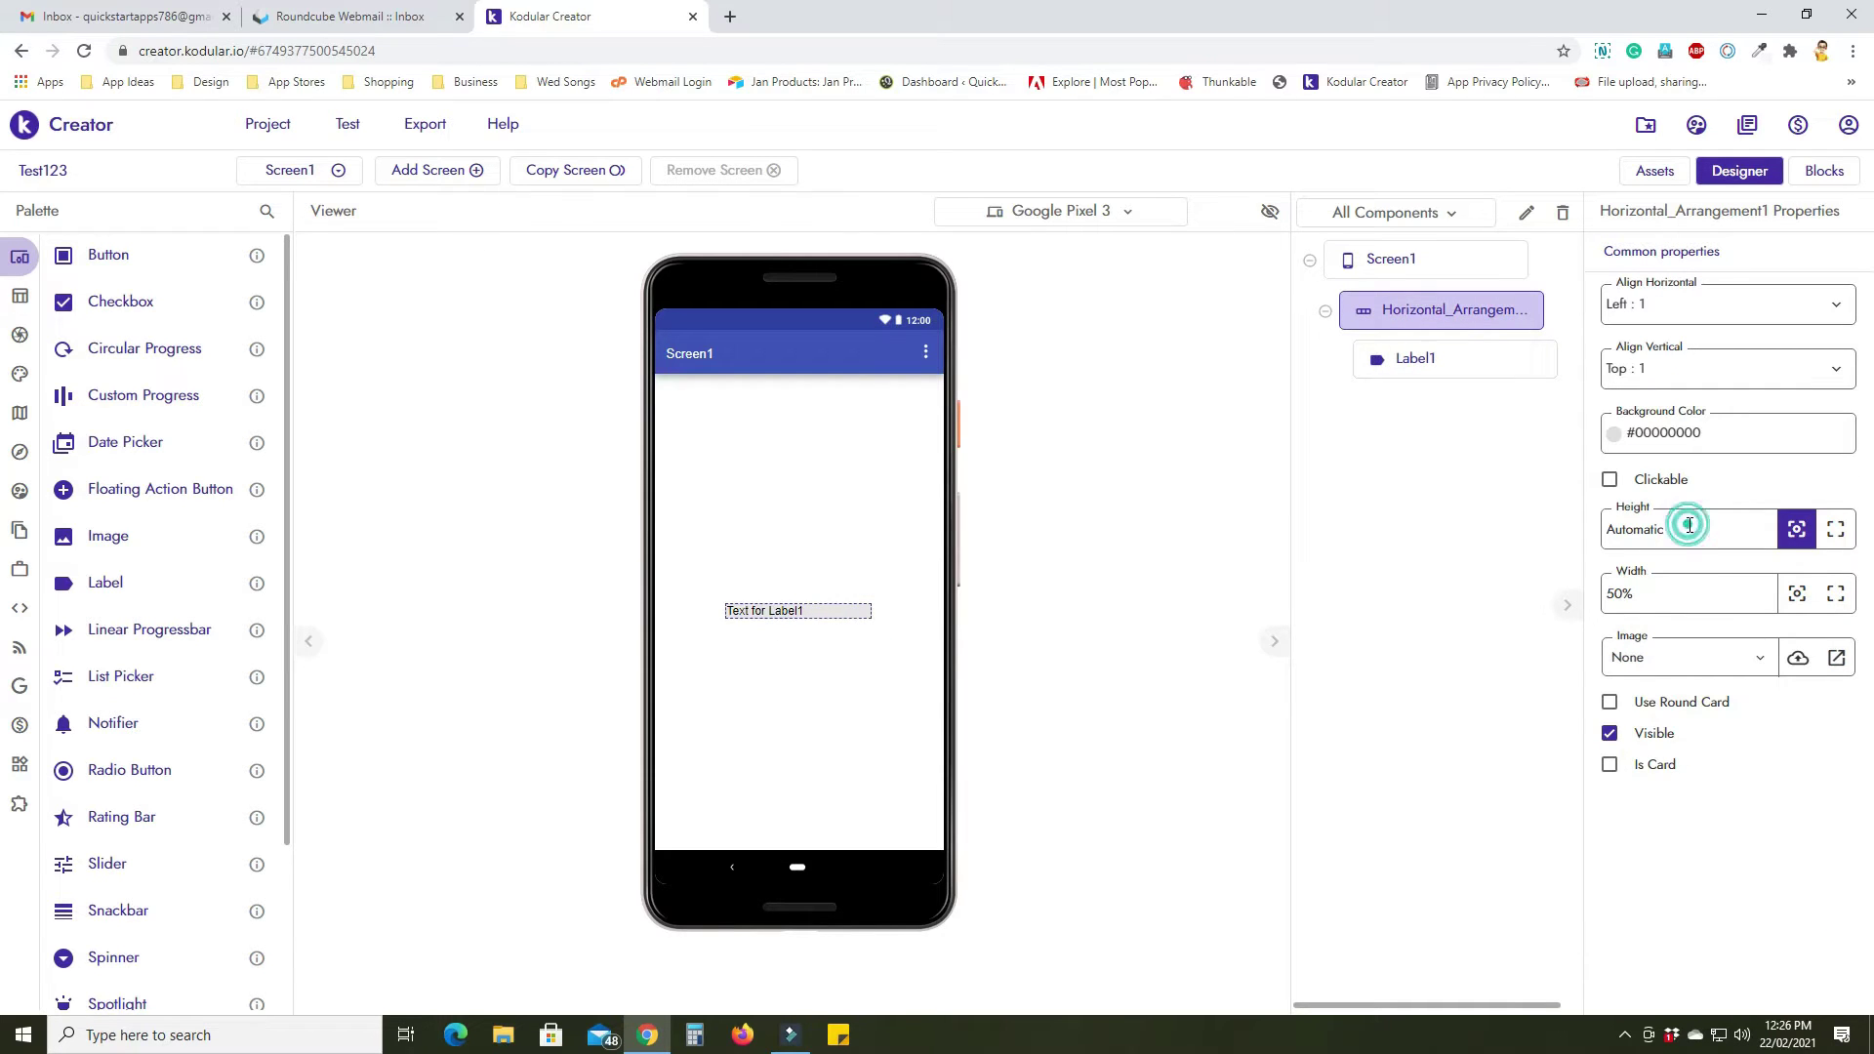
{"action": "type", "text": "50%"}
{"action": "left_click", "coordinate": [1410, 589]}
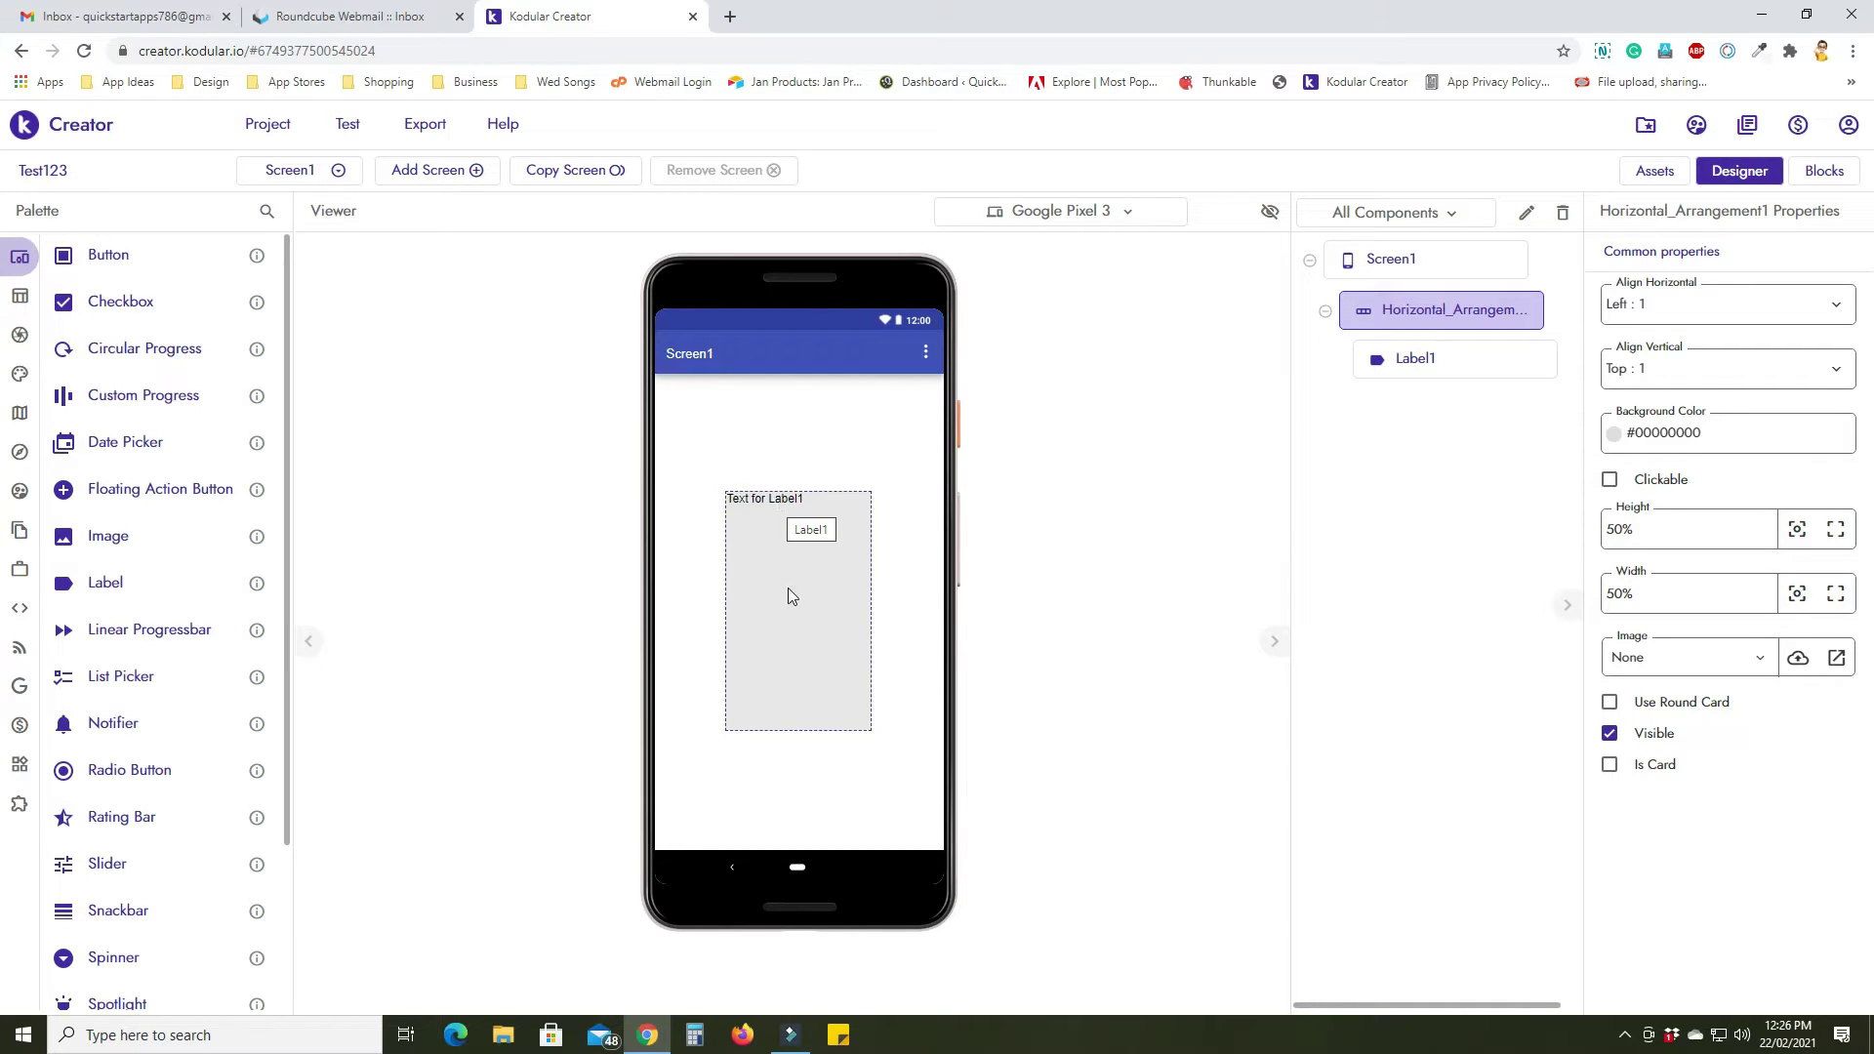
Set the Horizontal Arrangement's horizontal and vertical alignment to Center so its label sits in the middle.
{"action": "left_click", "coordinate": [817, 633]}
{"action": "left_click", "coordinate": [883, 509]}
{"action": "left_click", "coordinate": [856, 555]}
{"action": "left_click", "coordinate": [1708, 295]}
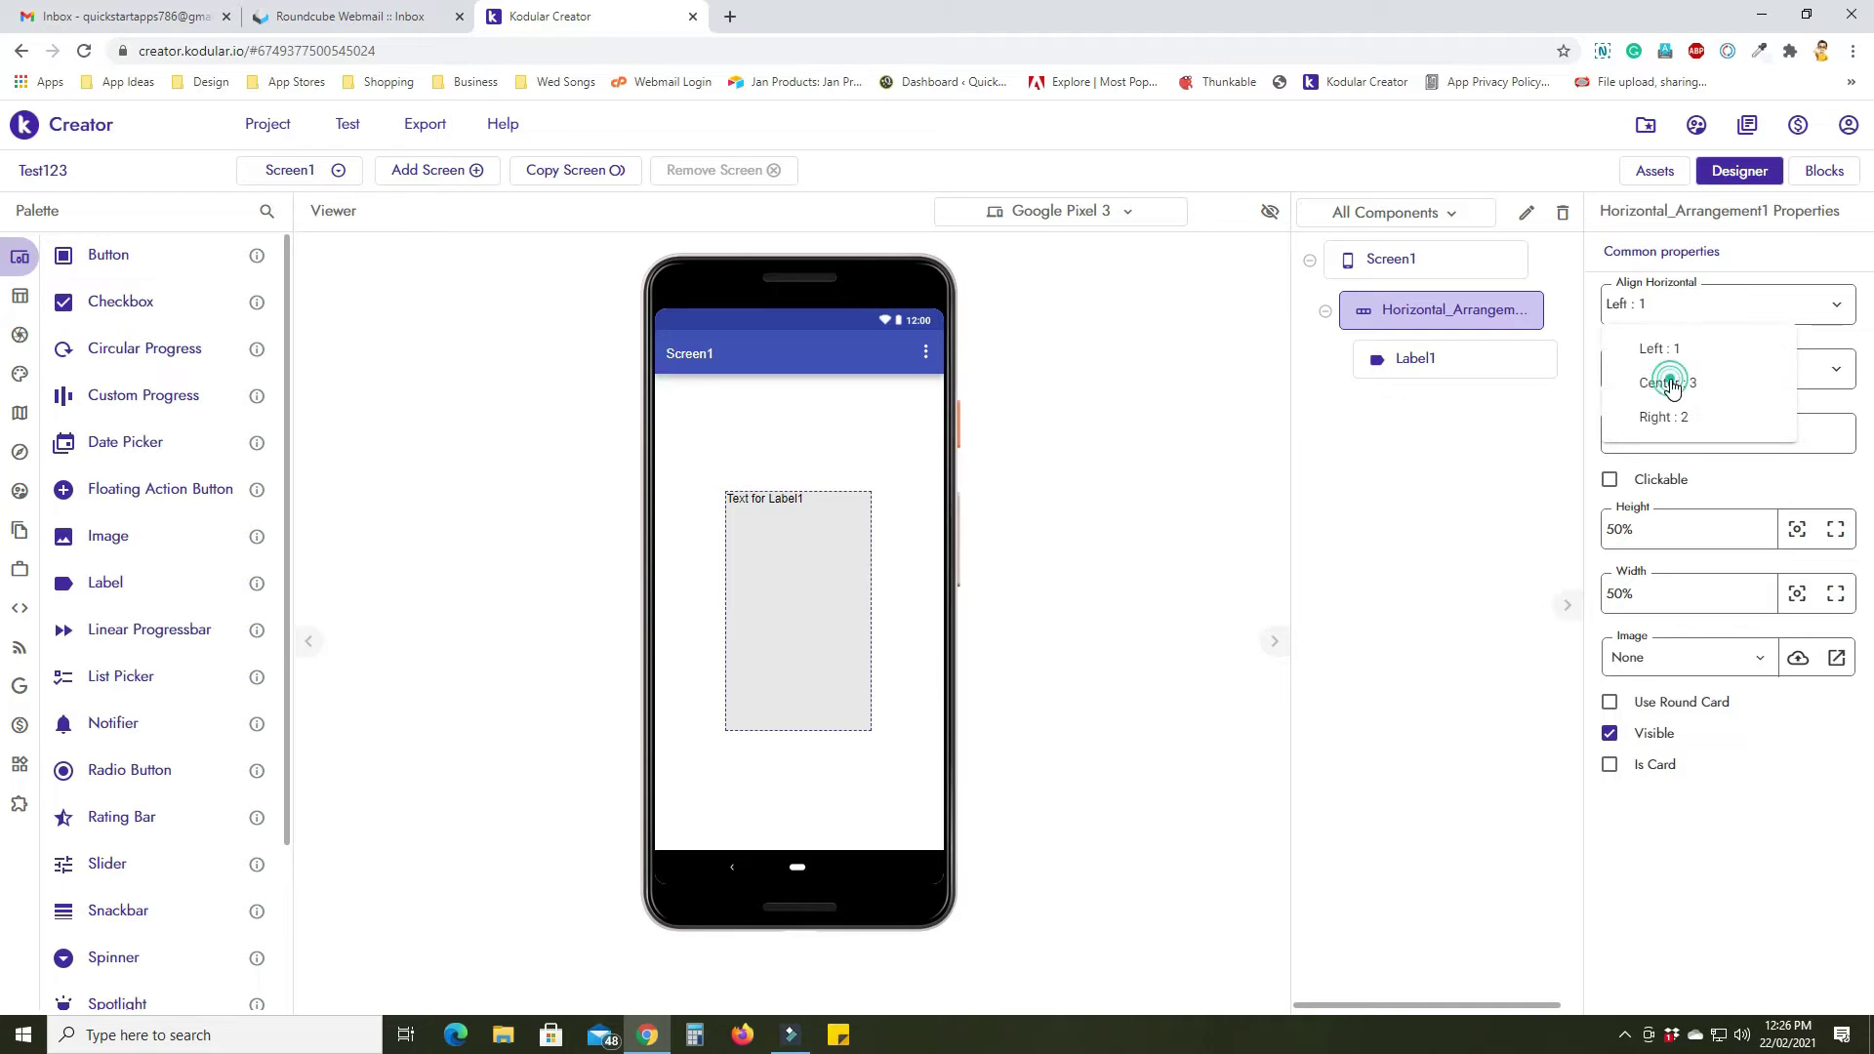
{"action": "left_click", "coordinate": [1673, 388]}
{"action": "left_click", "coordinate": [1670, 369]}
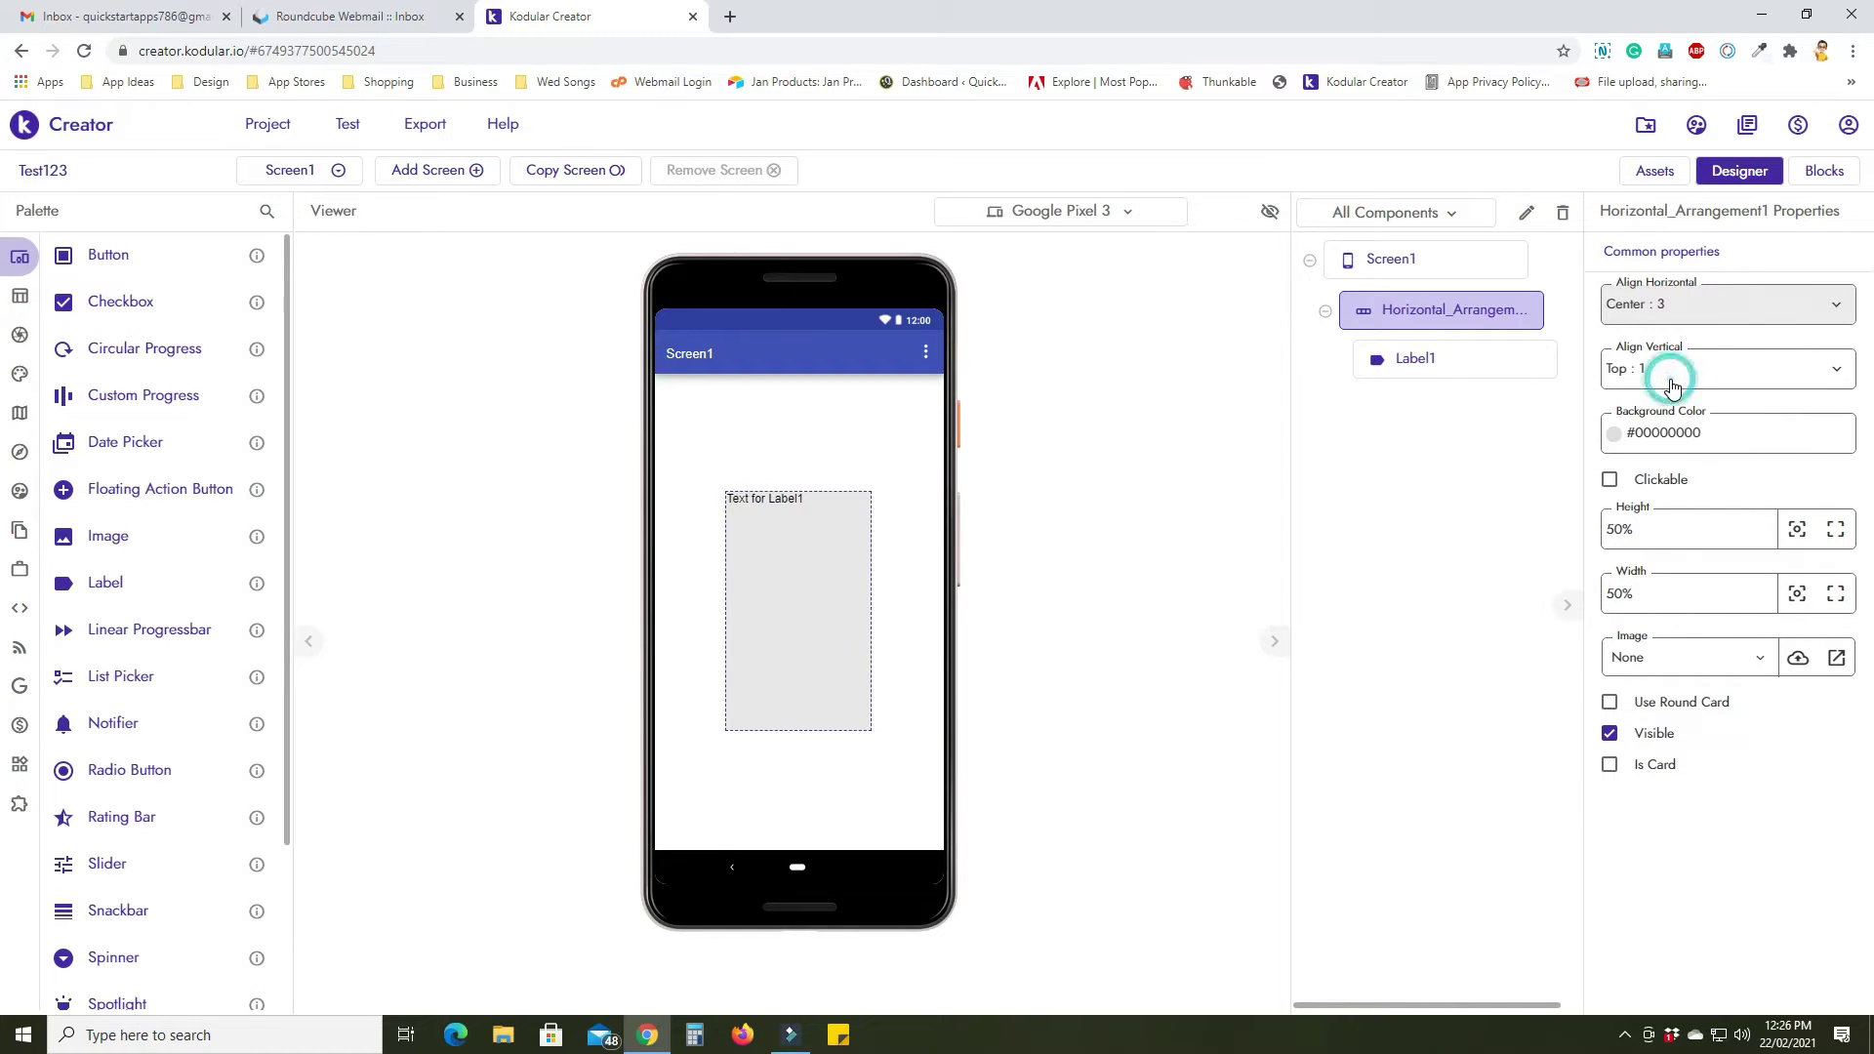
{"action": "left_click", "coordinate": [1657, 448]}
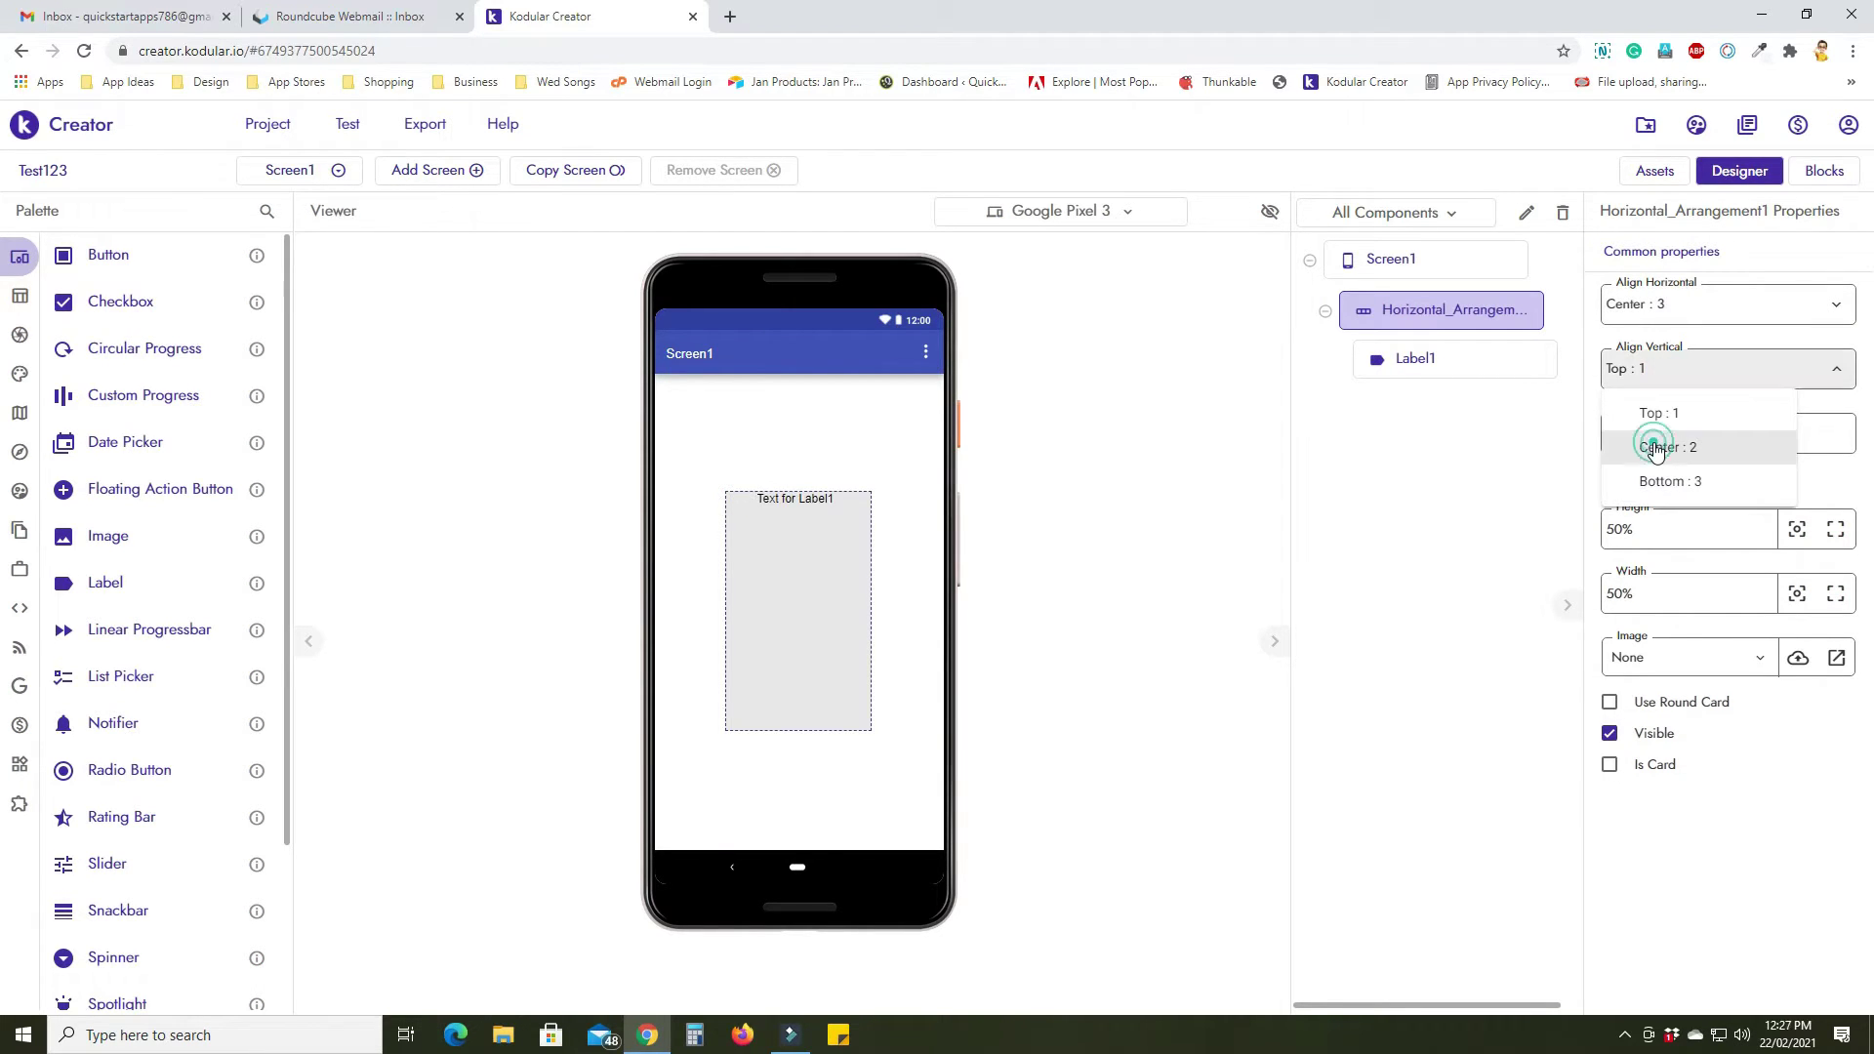
Set the Horizontal Arrangement's horizontal alignment to Left and its height to Automatic.
{"action": "left_click", "coordinate": [1659, 308]}
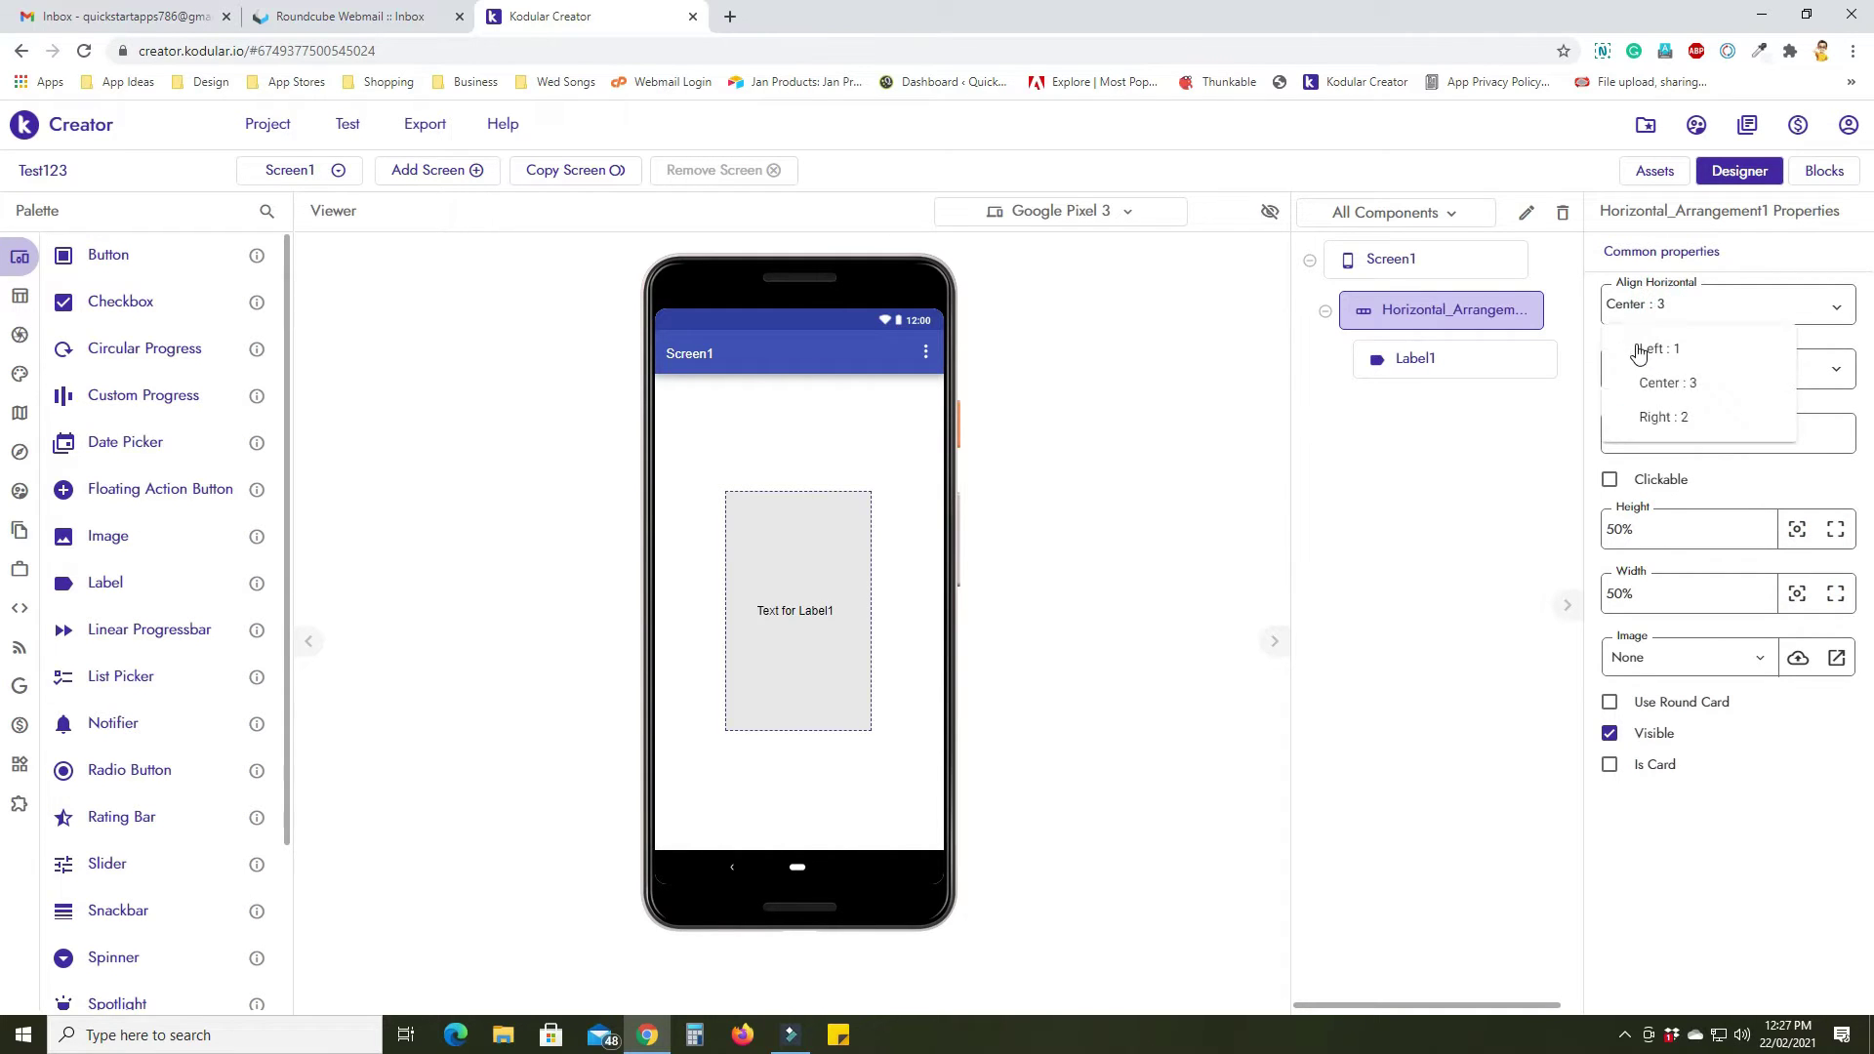
{"action": "left_click", "coordinate": [1630, 344]}
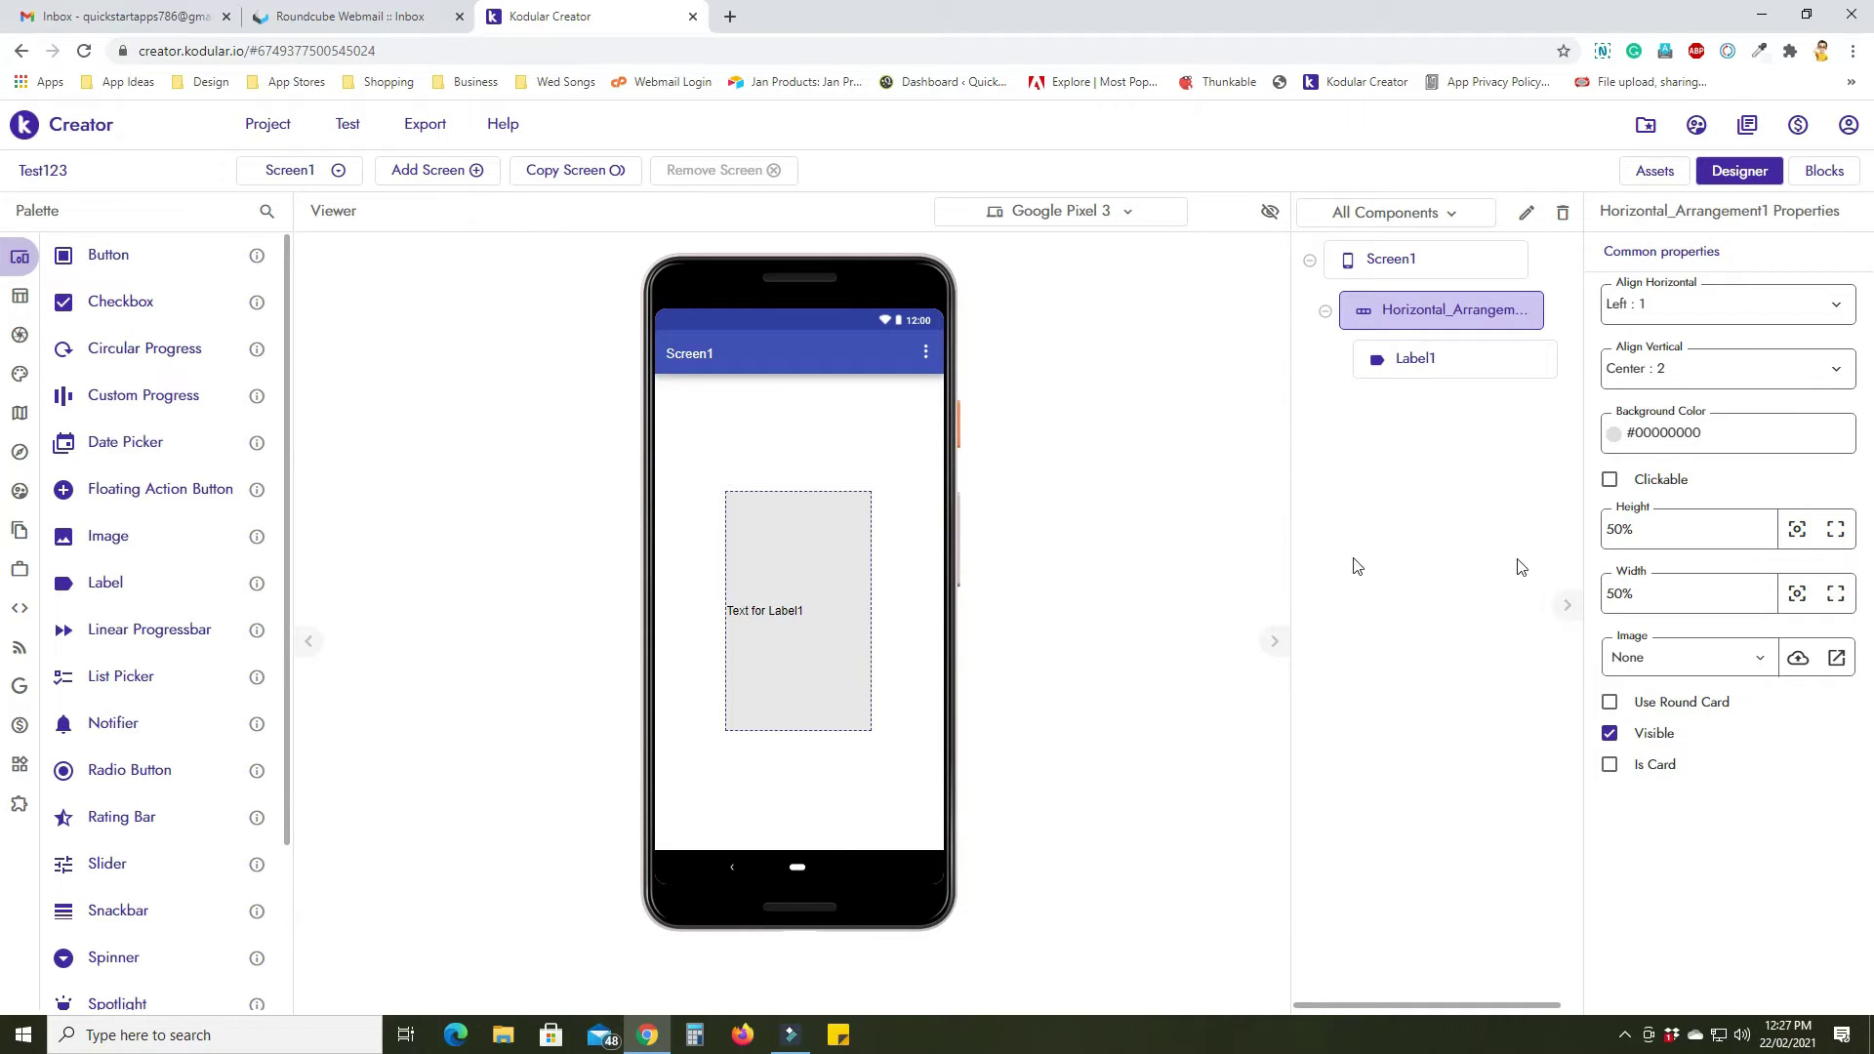
{"action": "left_click", "coordinate": [1798, 529]}
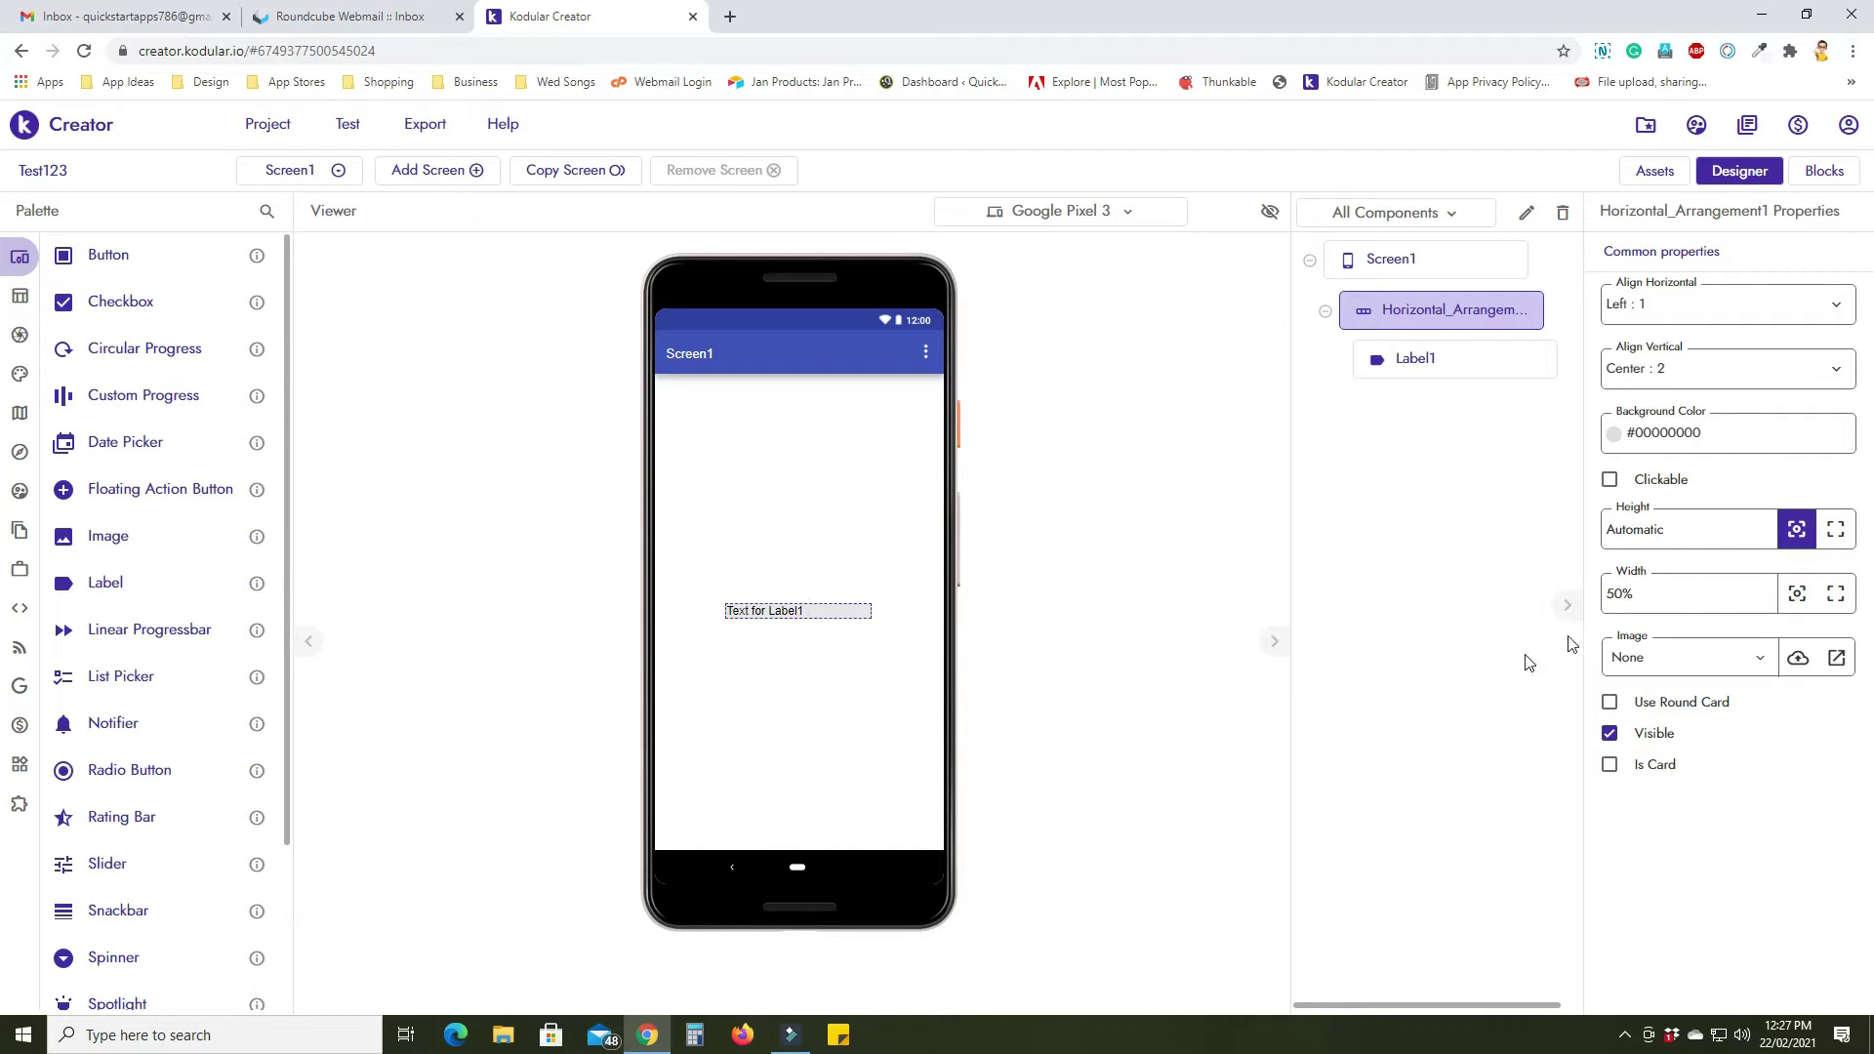
Set the Horizontal Arrangement's width to 80% and its height to 30%.
{"action": "left_click_drag", "start_coordinate": [1617, 594], "coordinate": [1574, 610]}
{"action": "type", "text": "8"}
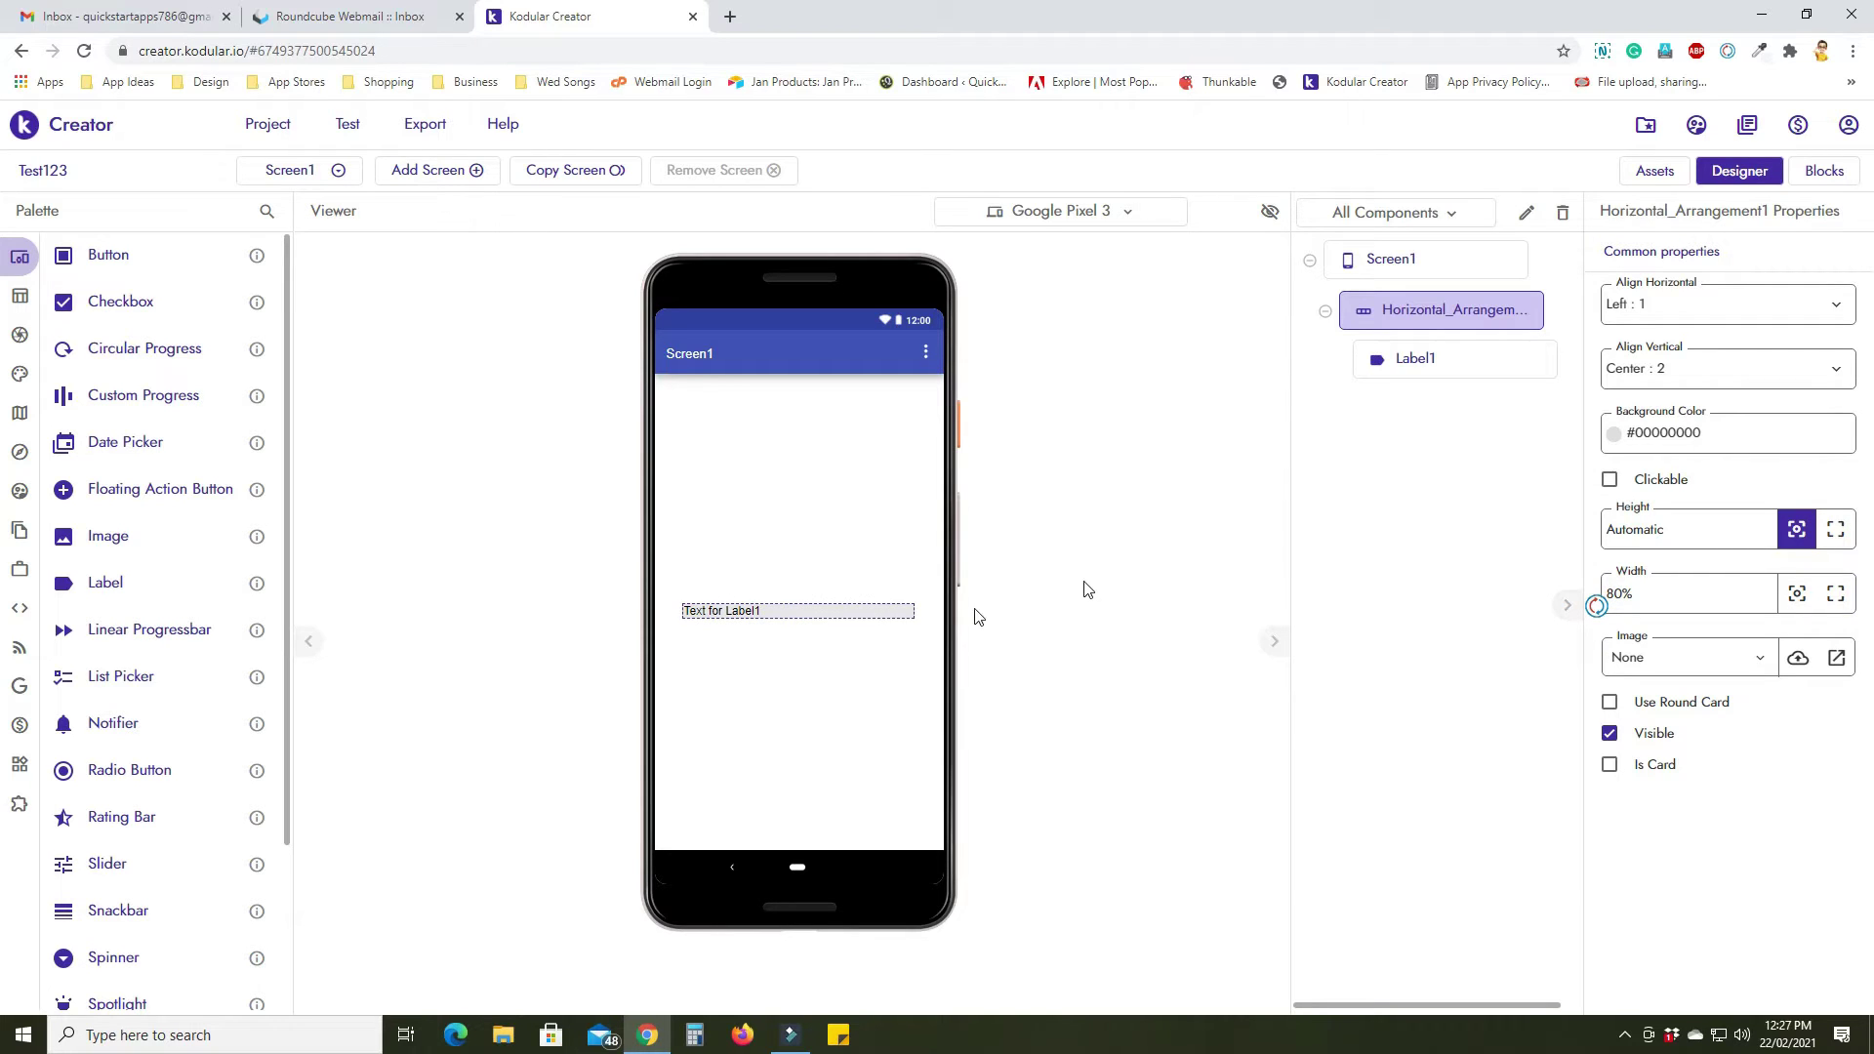
{"action": "left_click", "coordinate": [854, 608]}
{"action": "left_click", "coordinate": [1696, 539]}
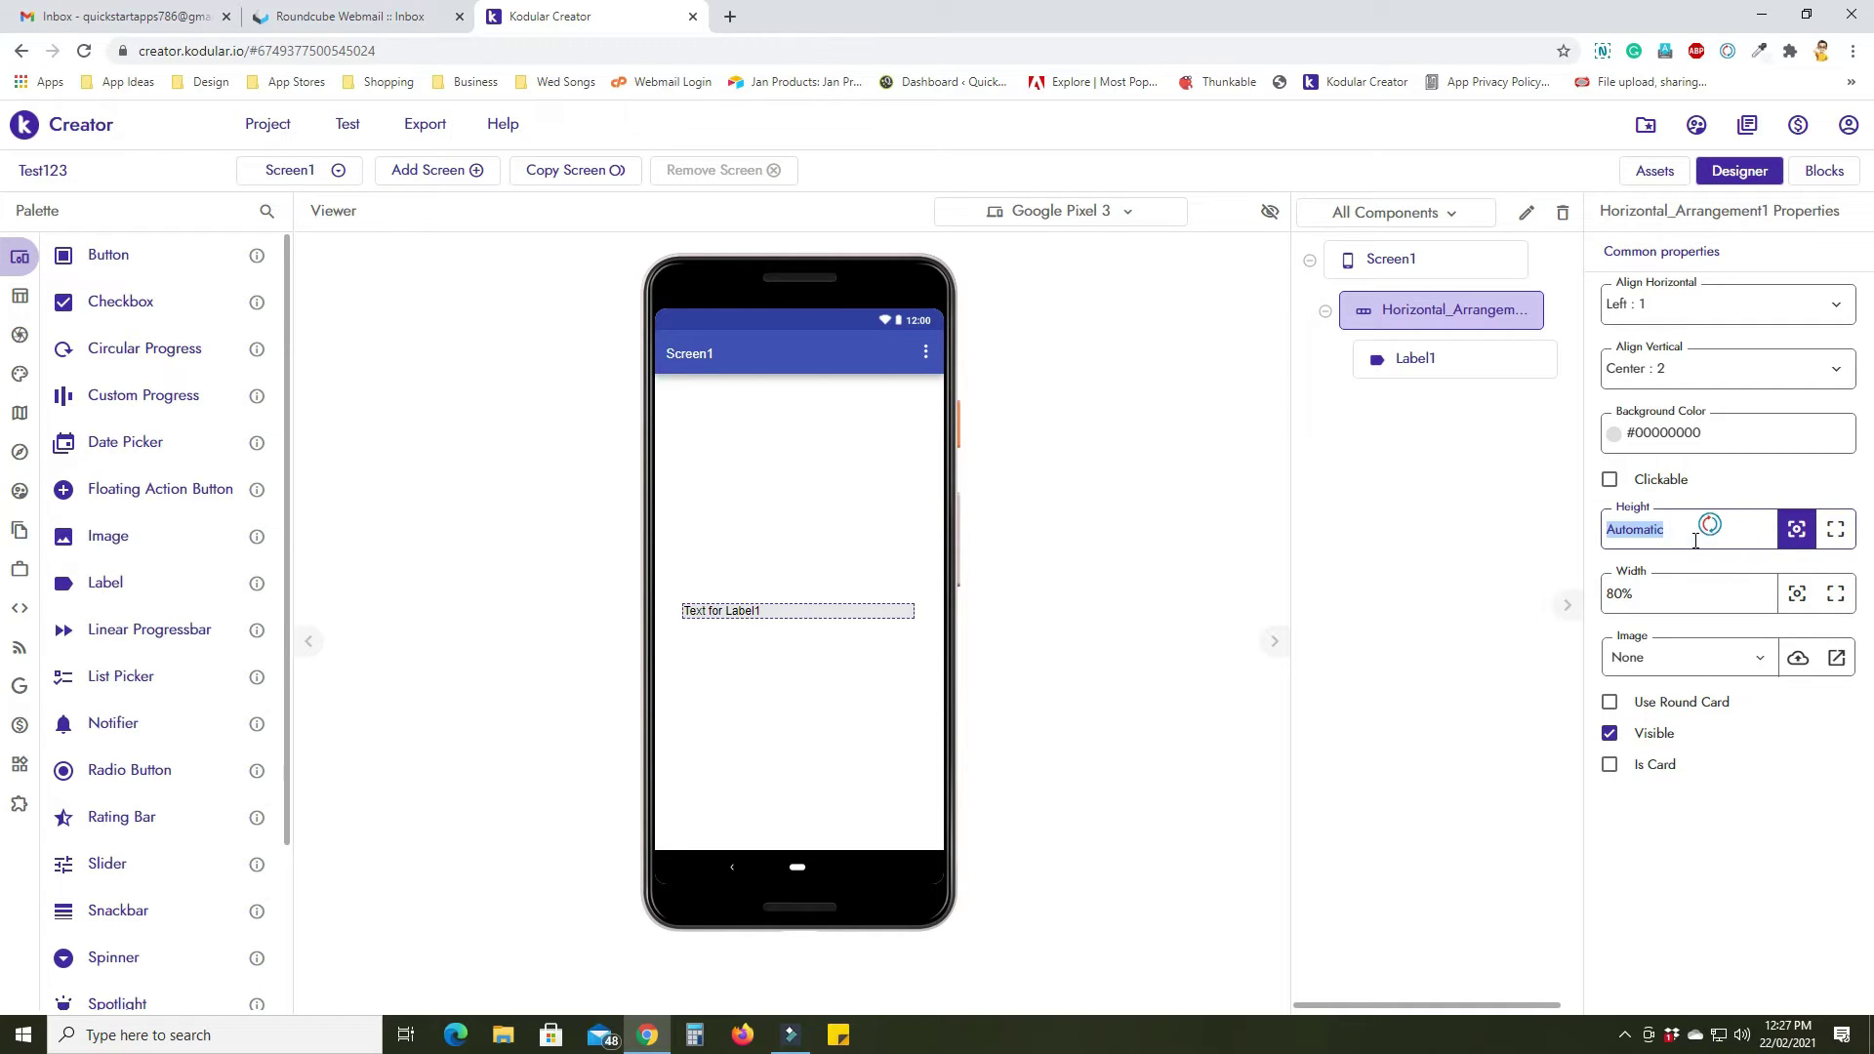
{"action": "type", "text": "30%"}
{"action": "left_click", "coordinate": [1403, 583]}
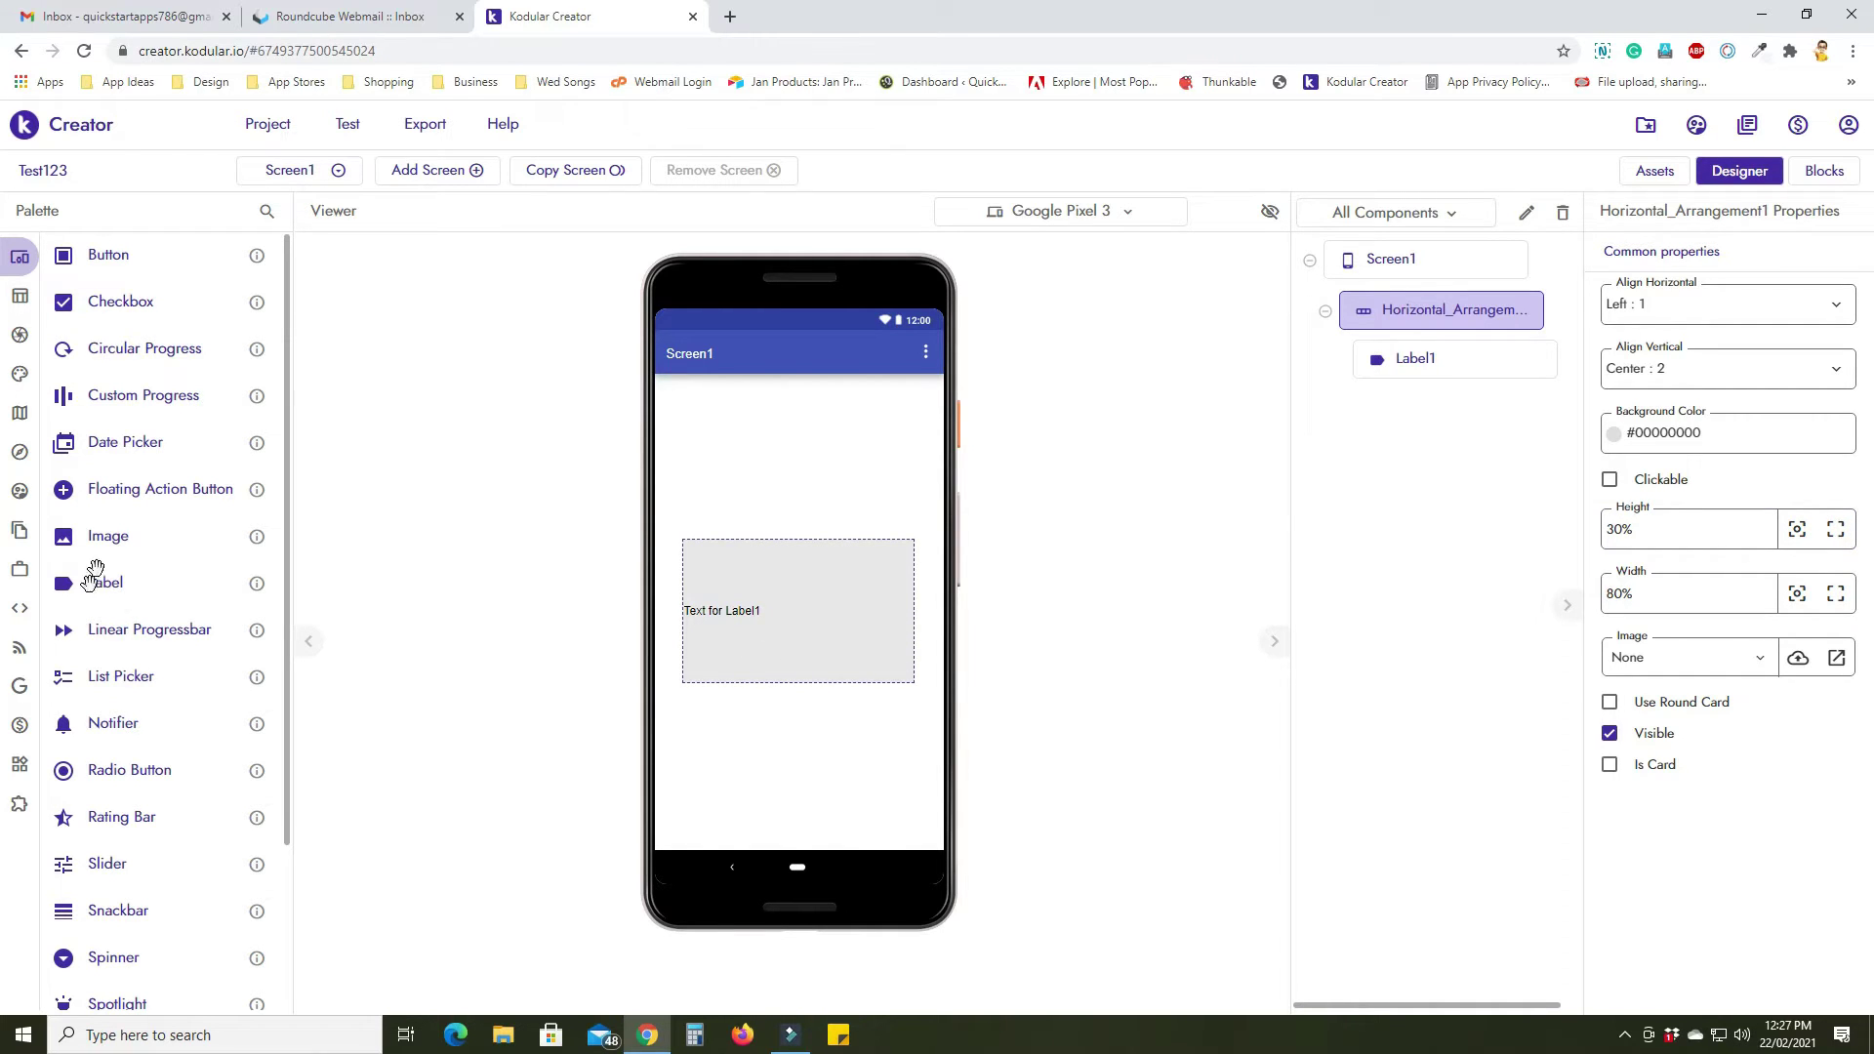
Add an Image and a Button beside the label inside the Horizontal Arrangement.
{"action": "left_click_drag", "start_coordinate": [100, 536], "coordinate": [799, 636]}
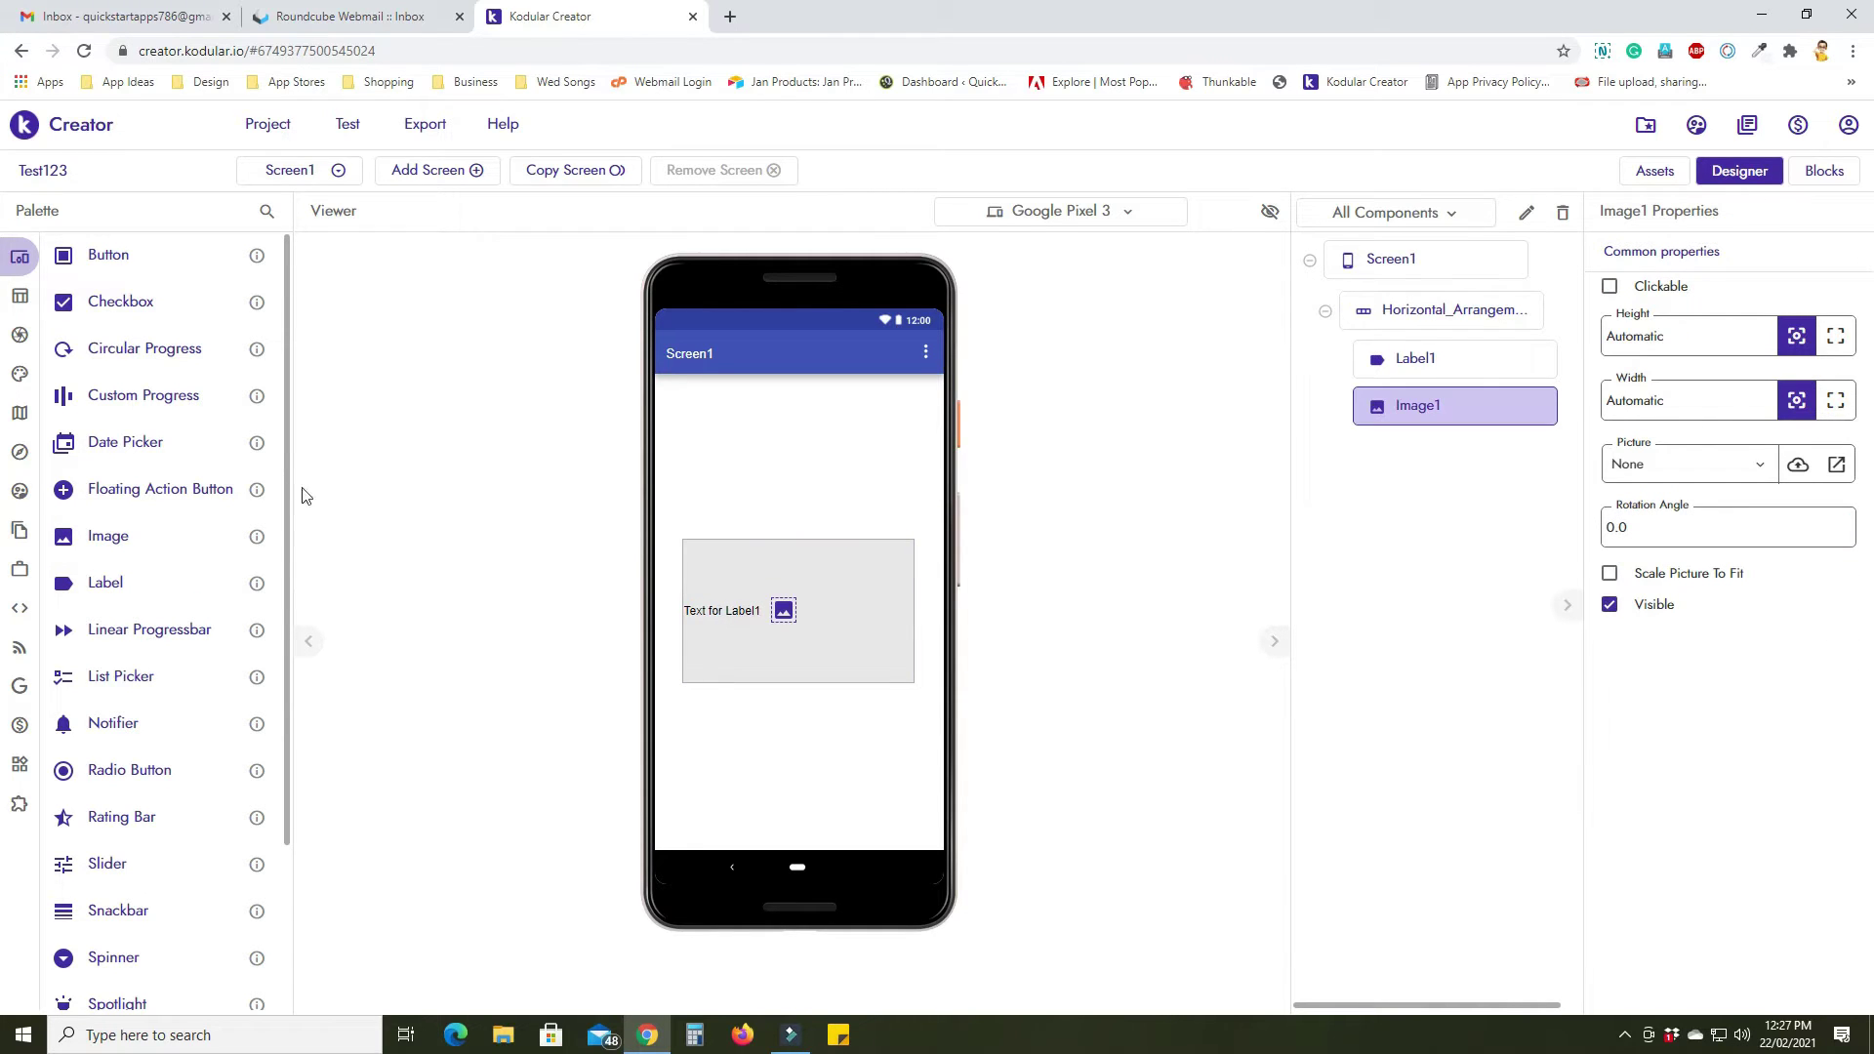
{"action": "left_click_drag", "start_coordinate": [96, 252], "coordinate": [848, 613]}
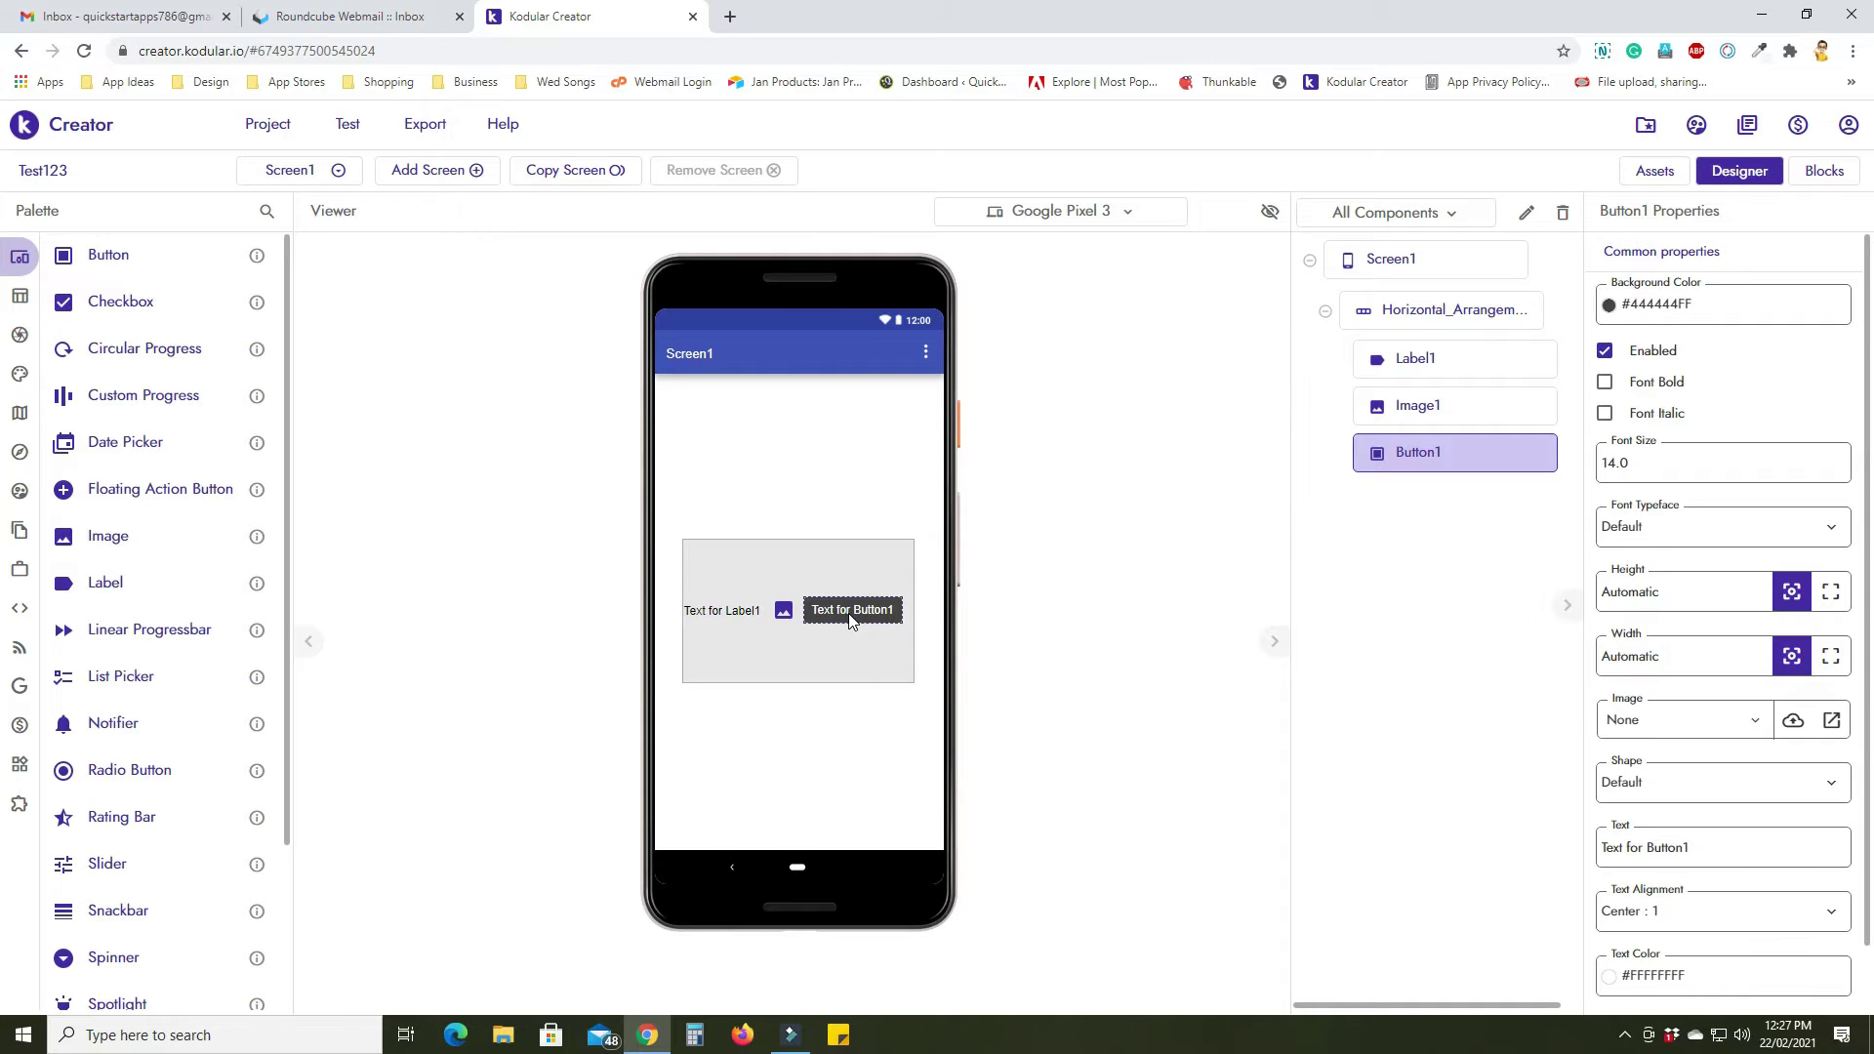
{"action": "left_click", "coordinate": [797, 561]}
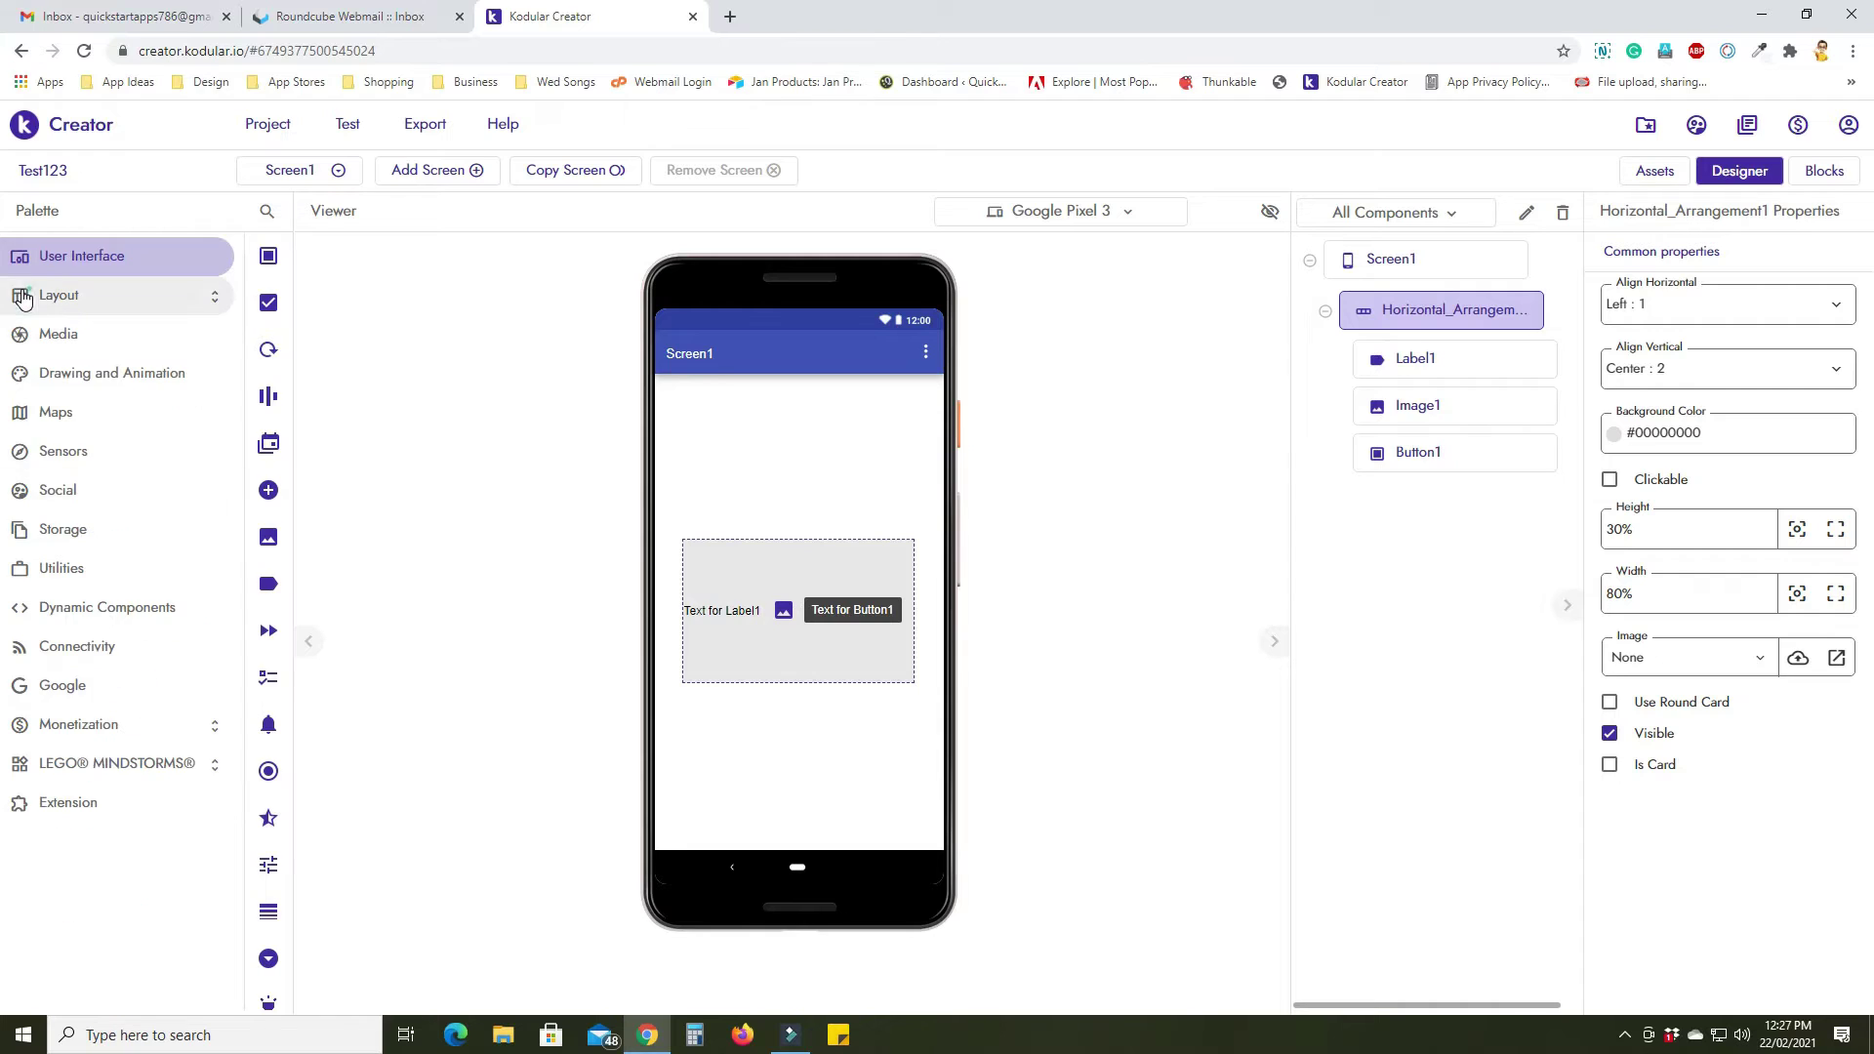
Place a Horizontal Scroll Arrangement on the screen below the Horizontal Arrangement.
{"action": "left_click", "coordinate": [23, 298]}
{"action": "left_click", "coordinate": [93, 328]}
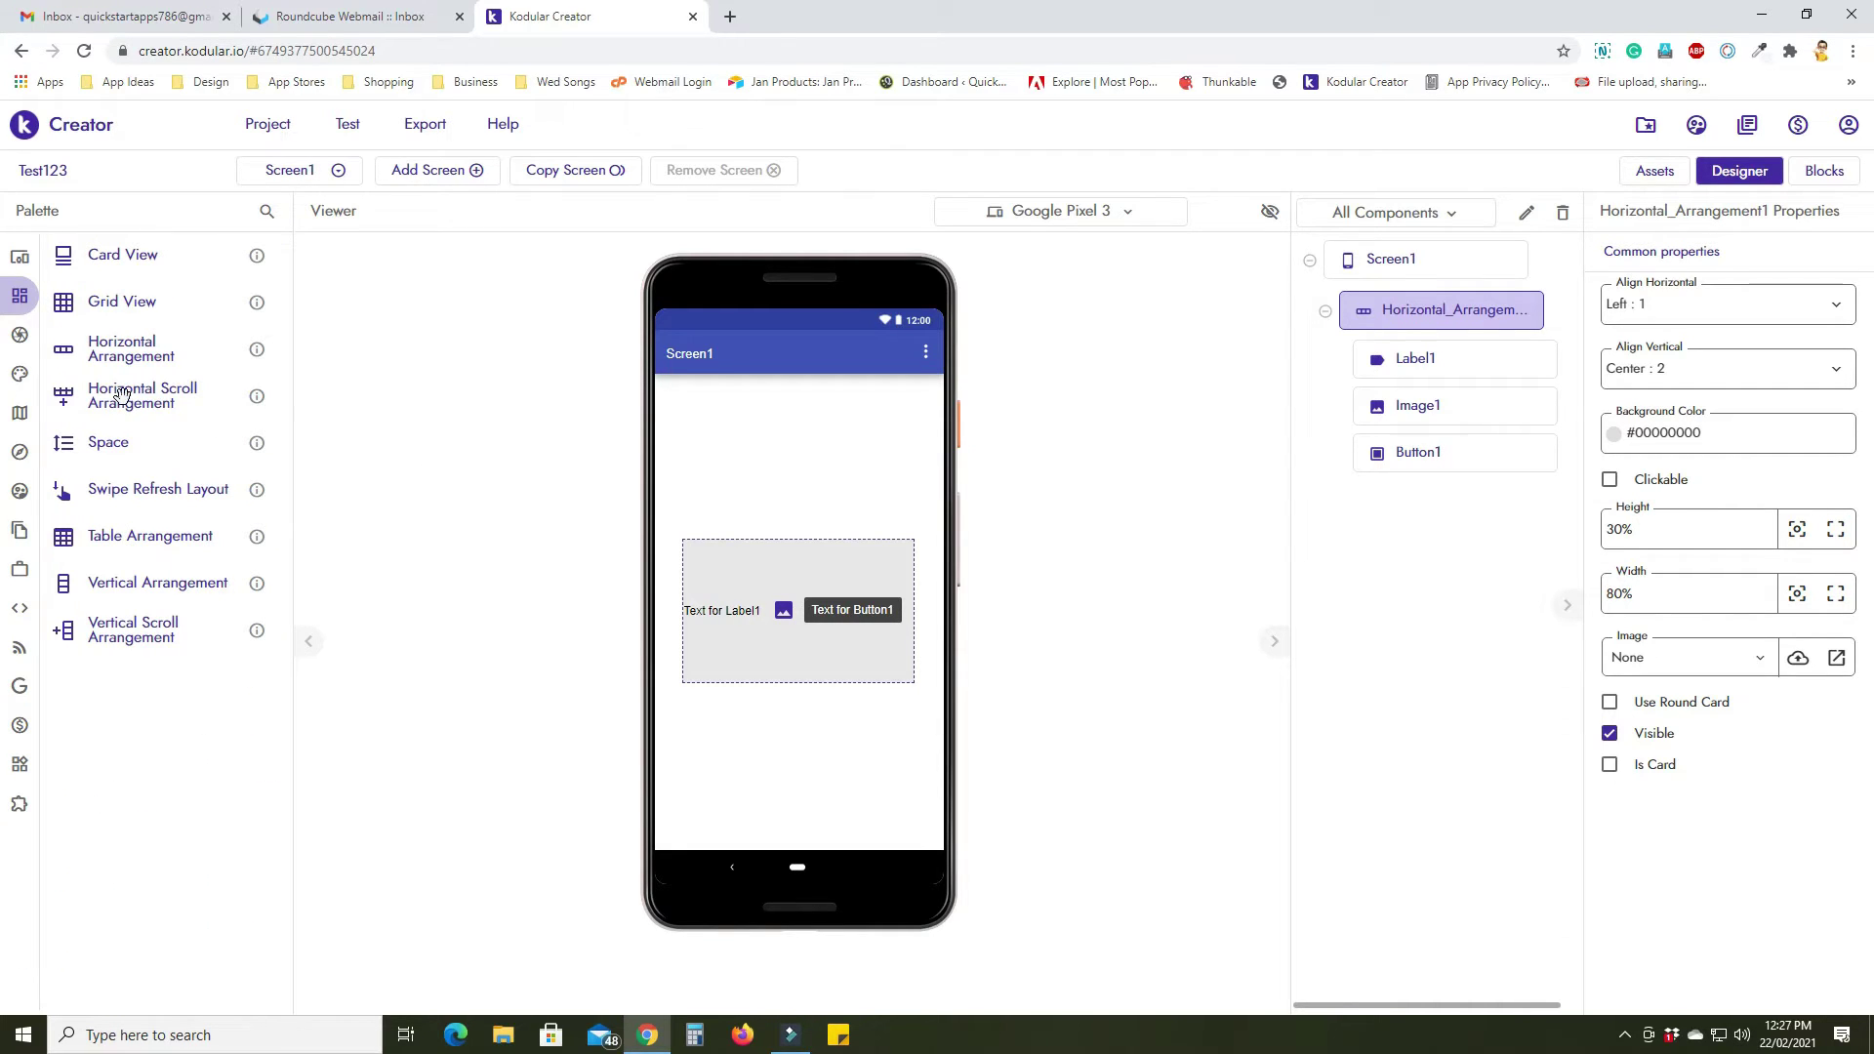
{"action": "left_click_drag", "start_coordinate": [122, 397], "coordinate": [696, 740]}
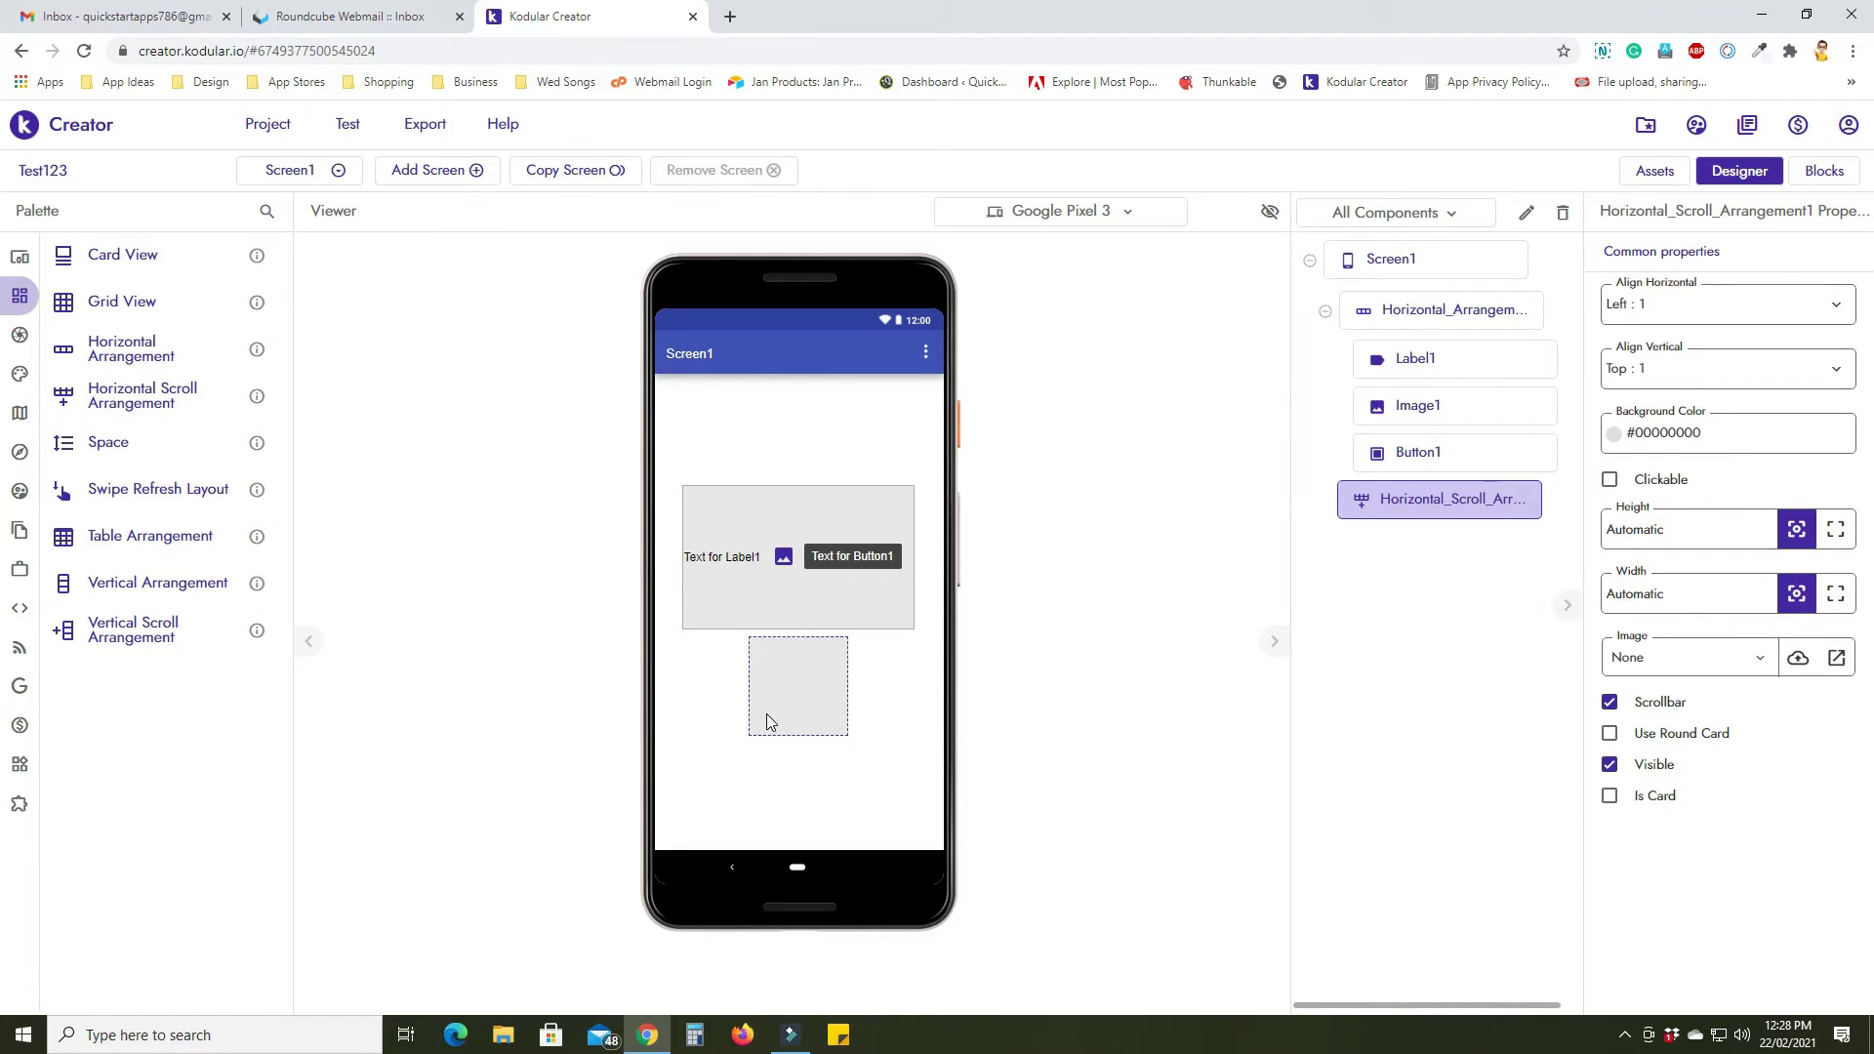
{"action": "left_click", "coordinate": [849, 598]}
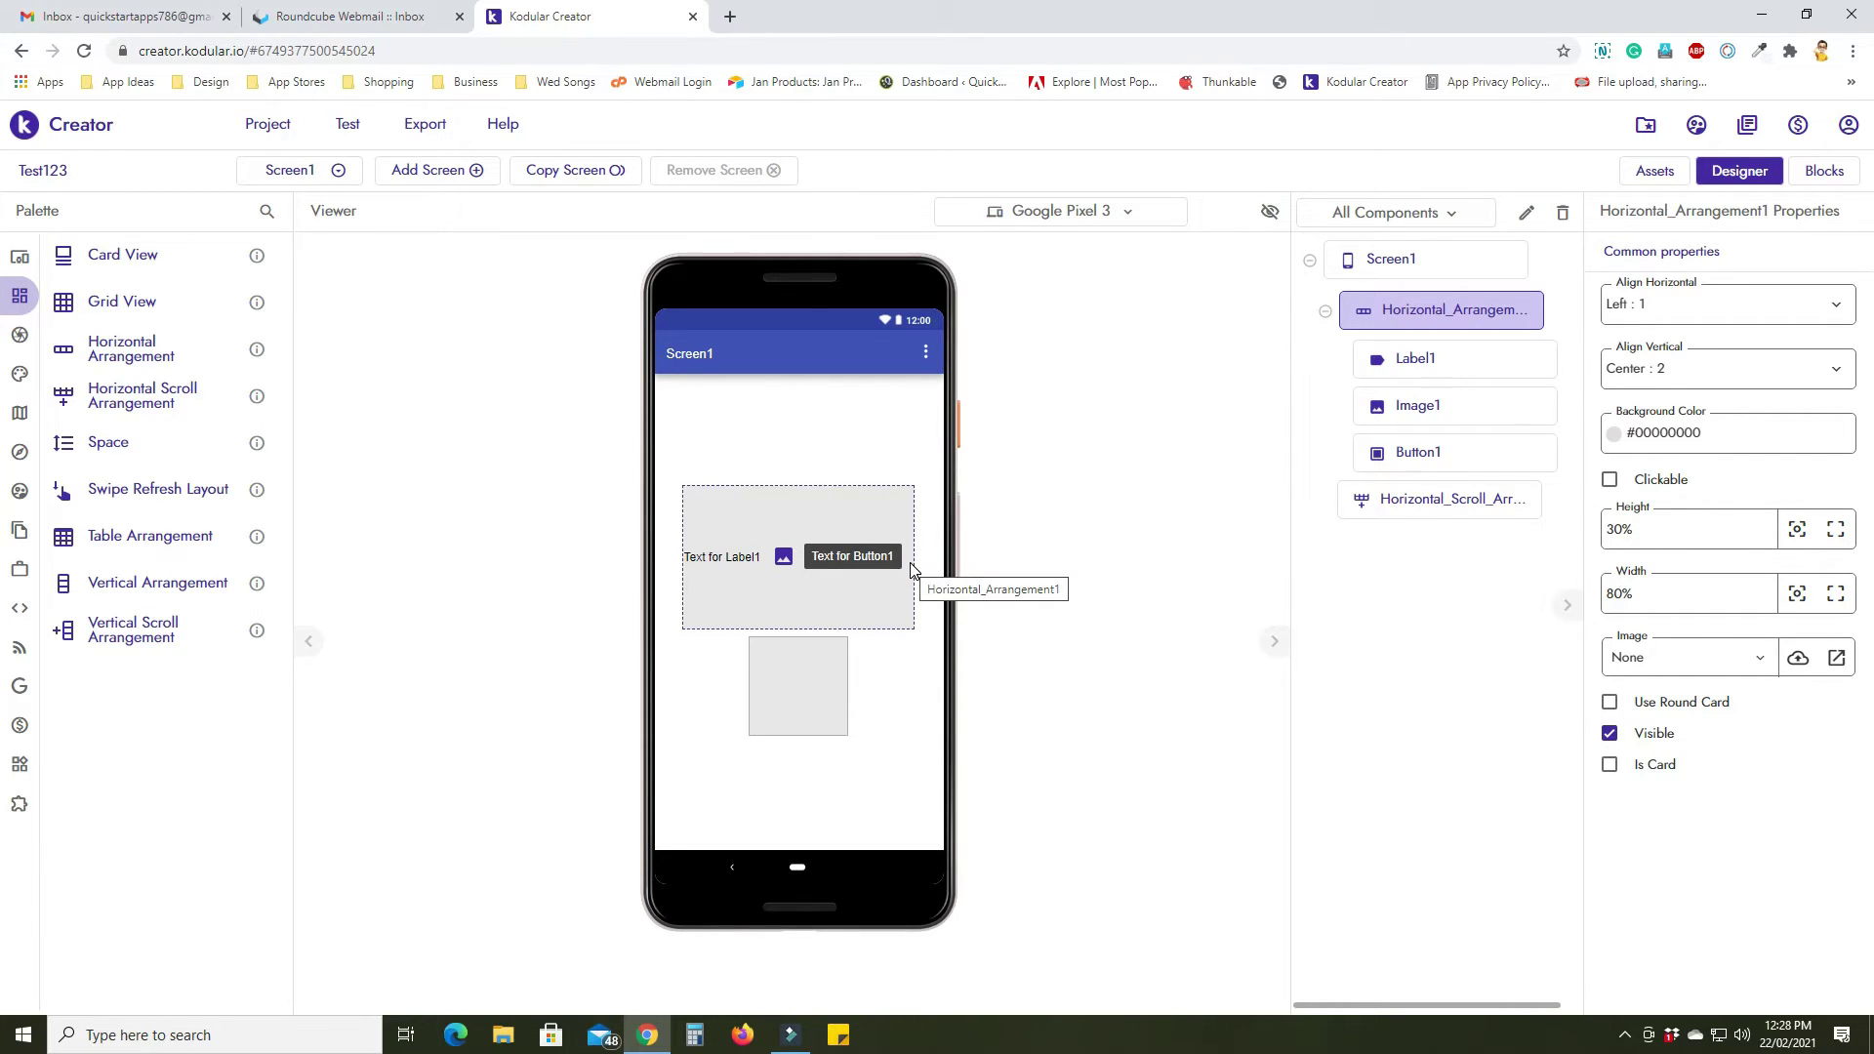
Set the Horizontal Scroll Arrangement's vertical alignment to Center and its width to Fill parent.
{"action": "left_click", "coordinate": [807, 695]}
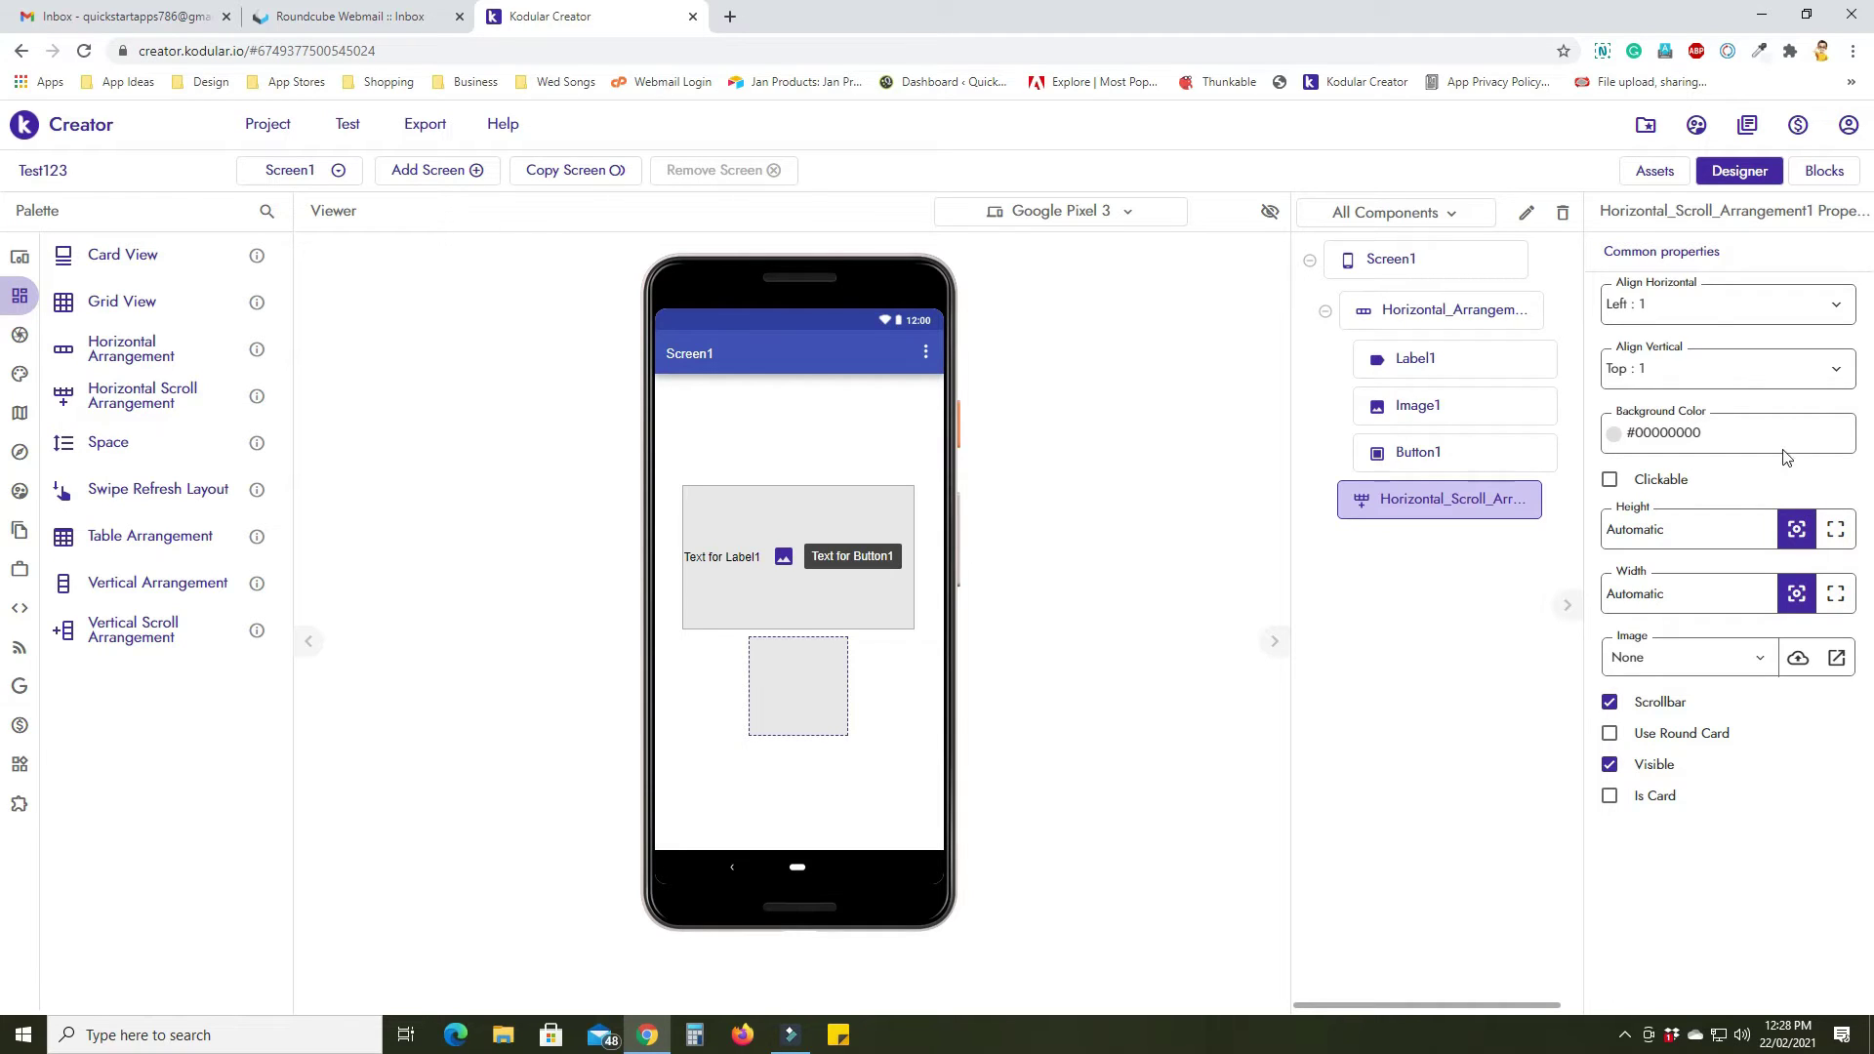
{"action": "left_click", "coordinate": [1683, 305]}
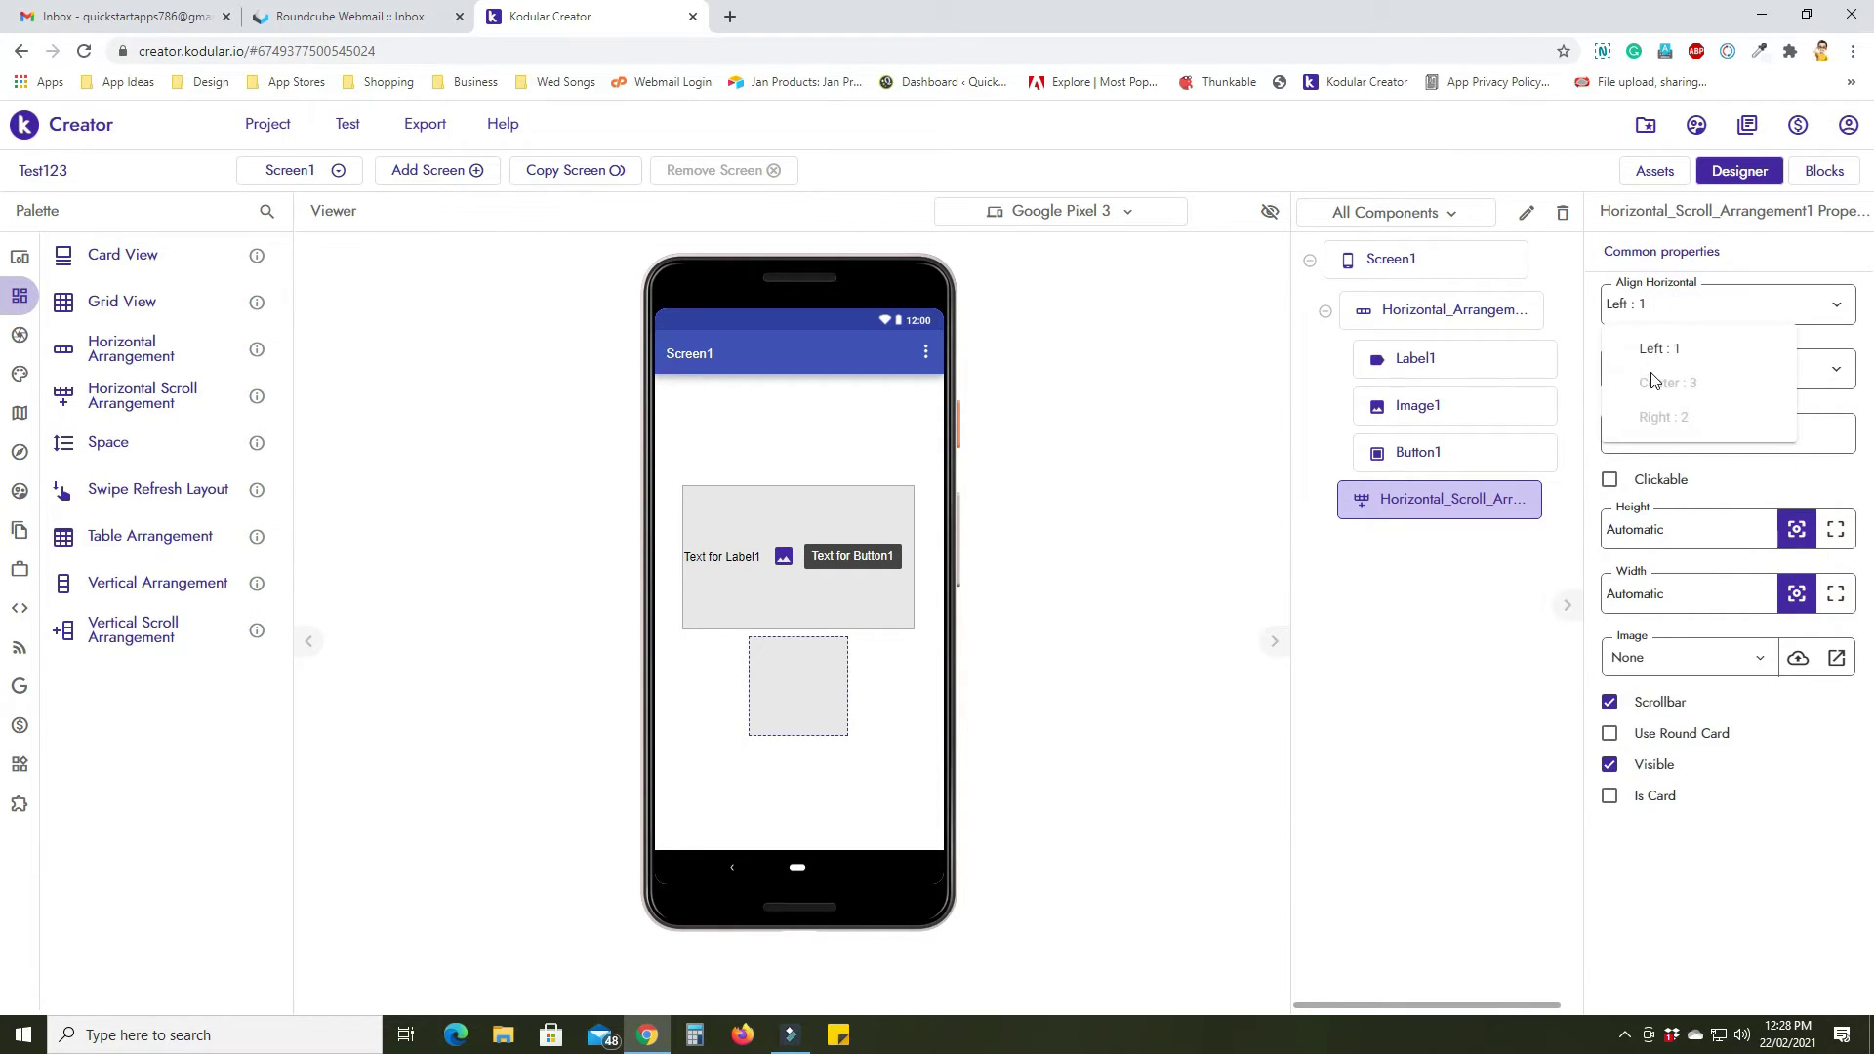
{"action": "left_click", "coordinate": [1668, 390]}
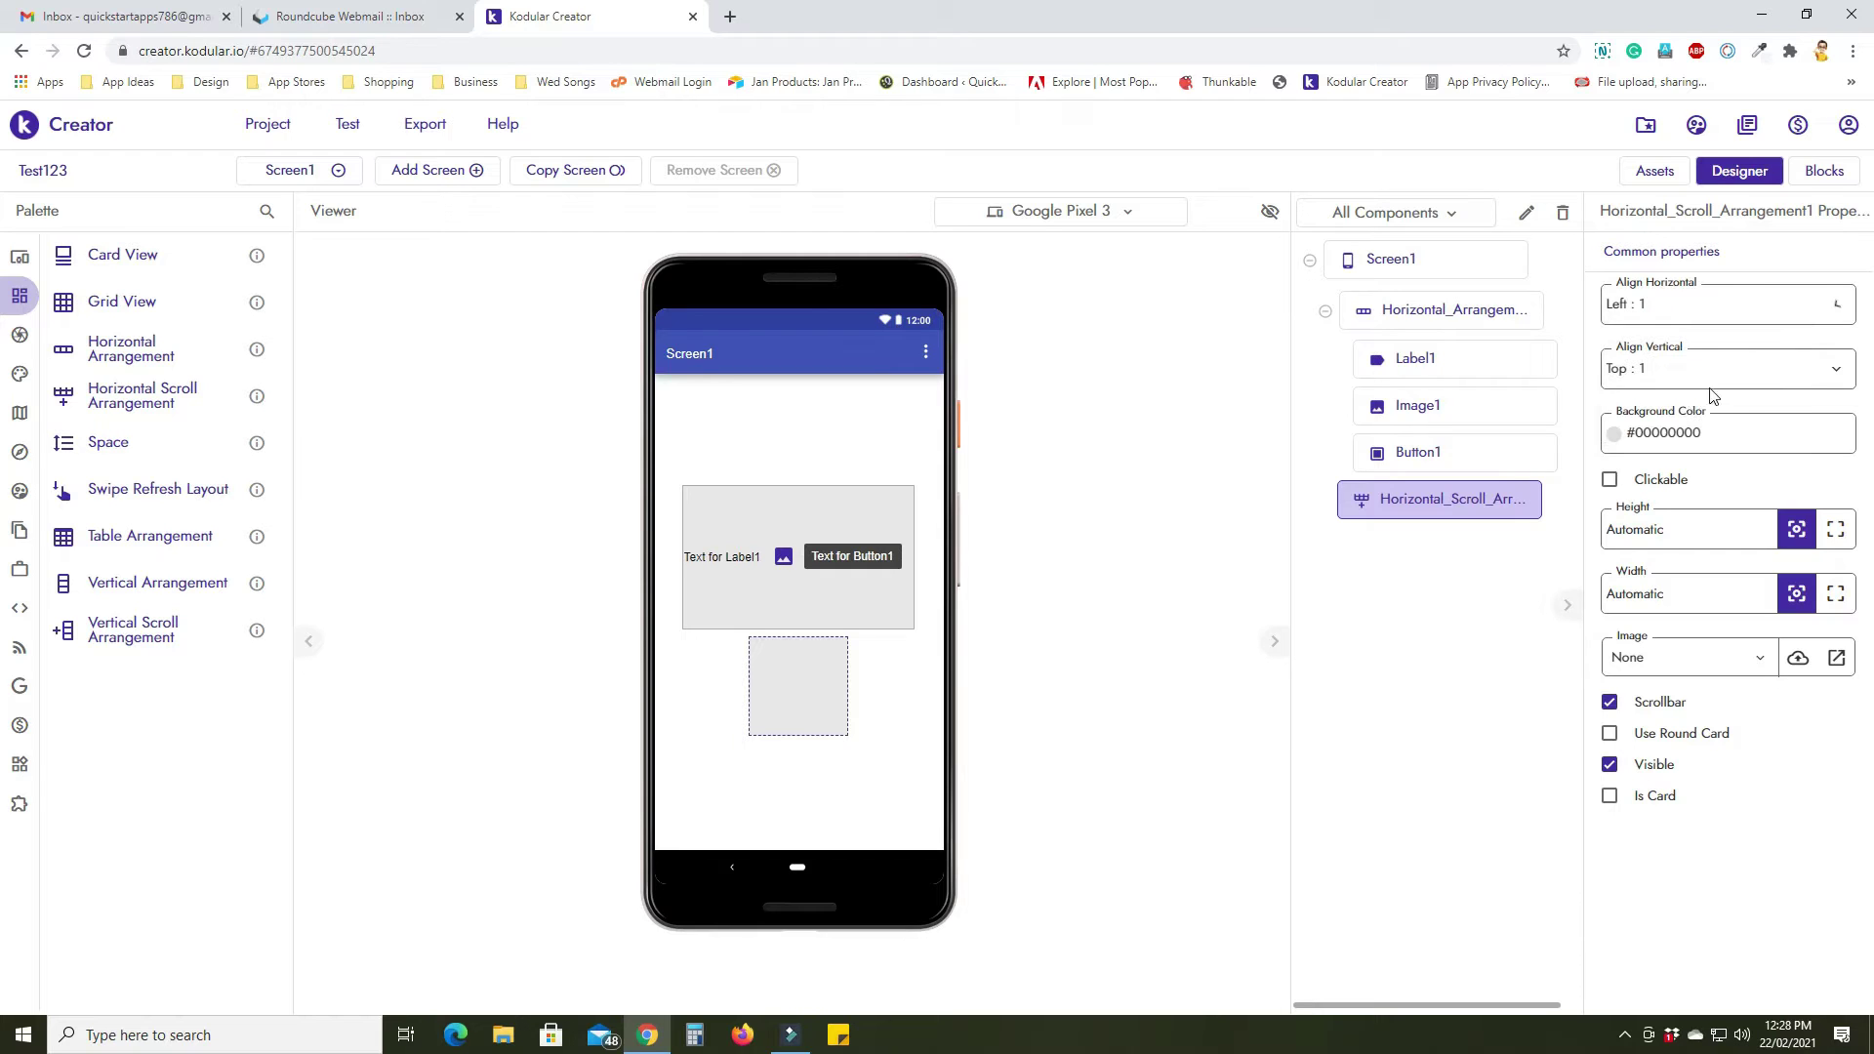
{"action": "left_click", "coordinate": [1838, 369]}
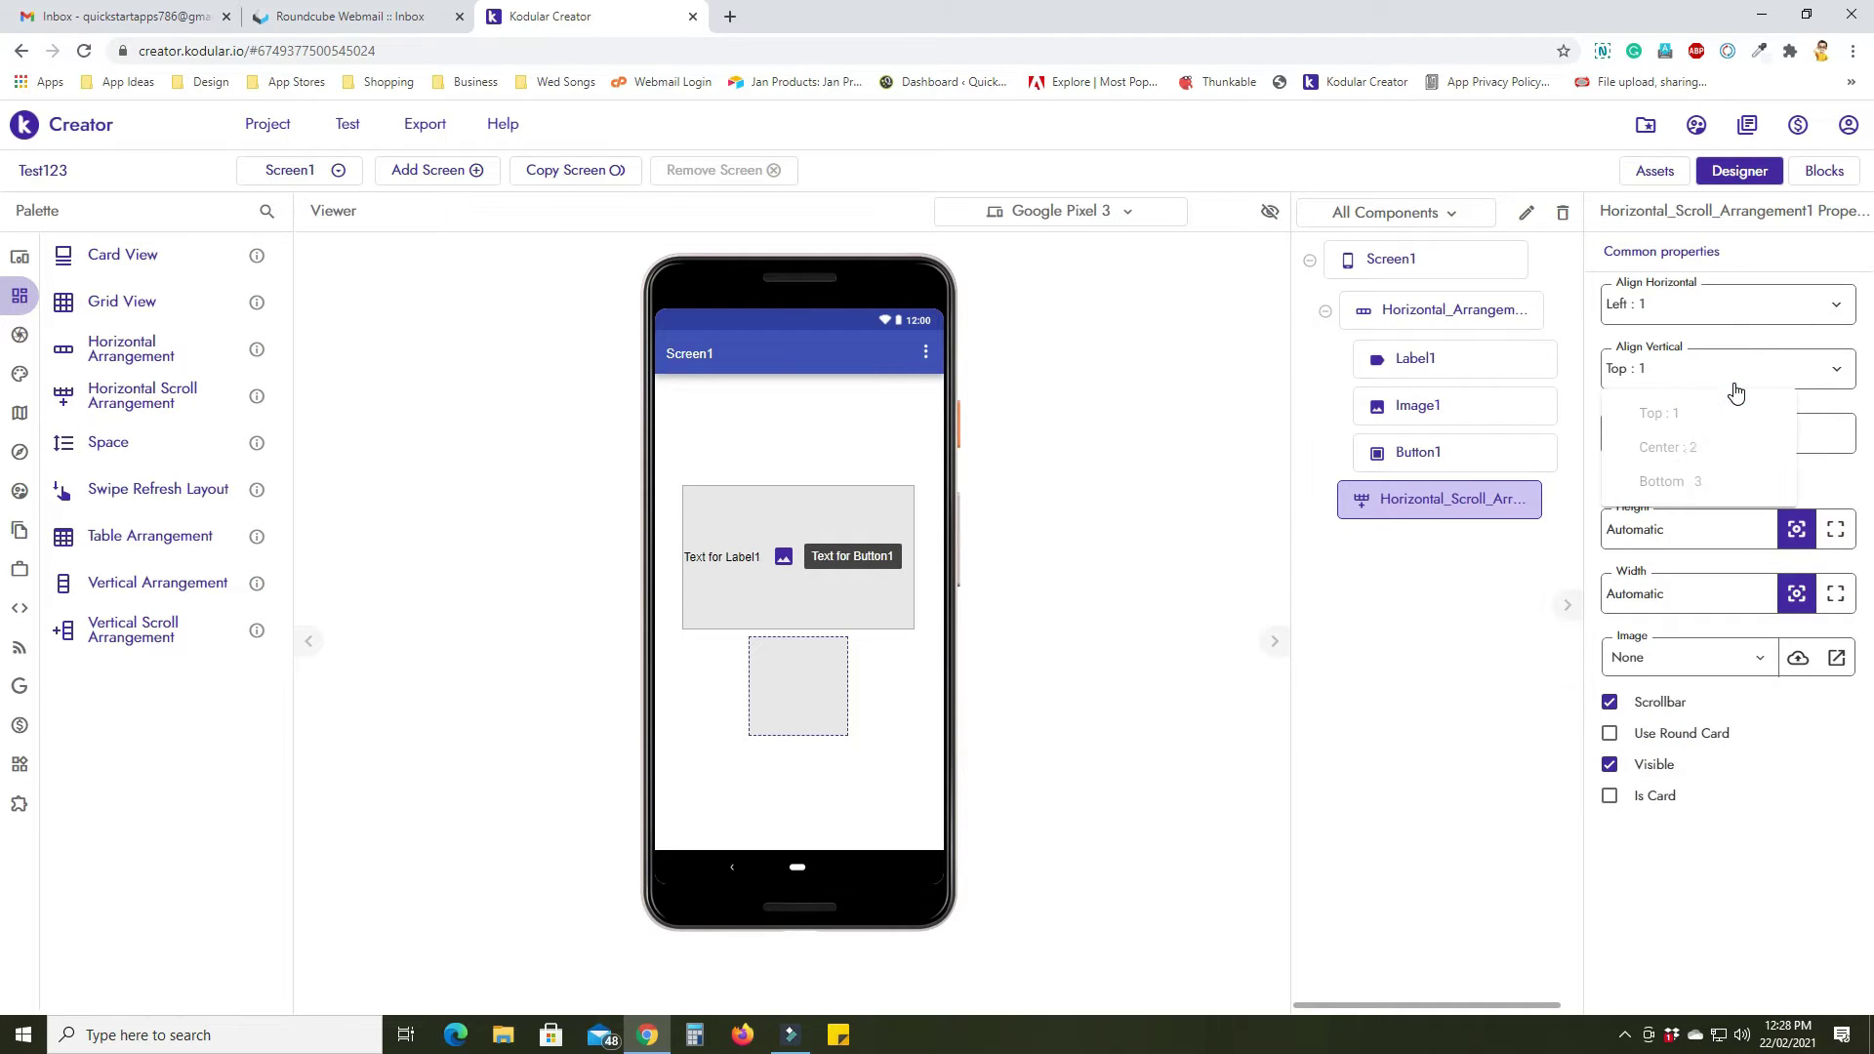
{"action": "left_click", "coordinate": [1675, 449]}
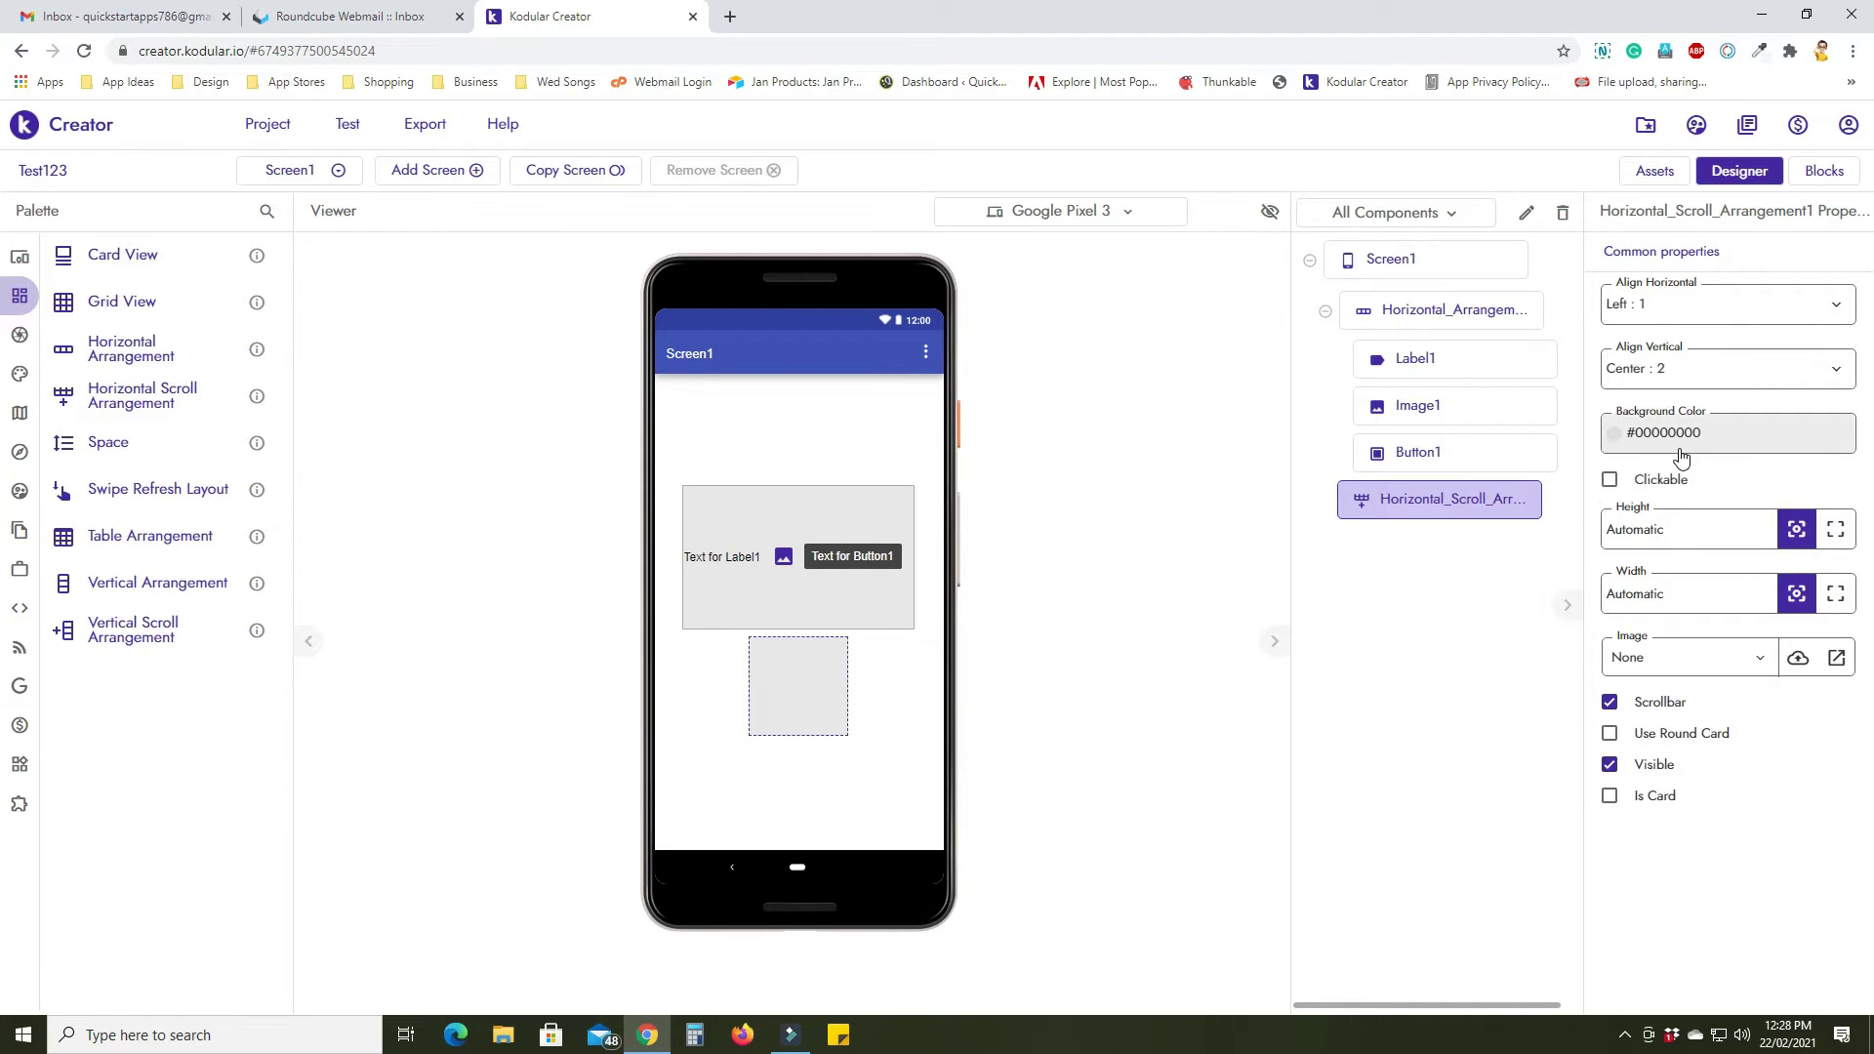
{"action": "left_click", "coordinate": [1831, 596]}
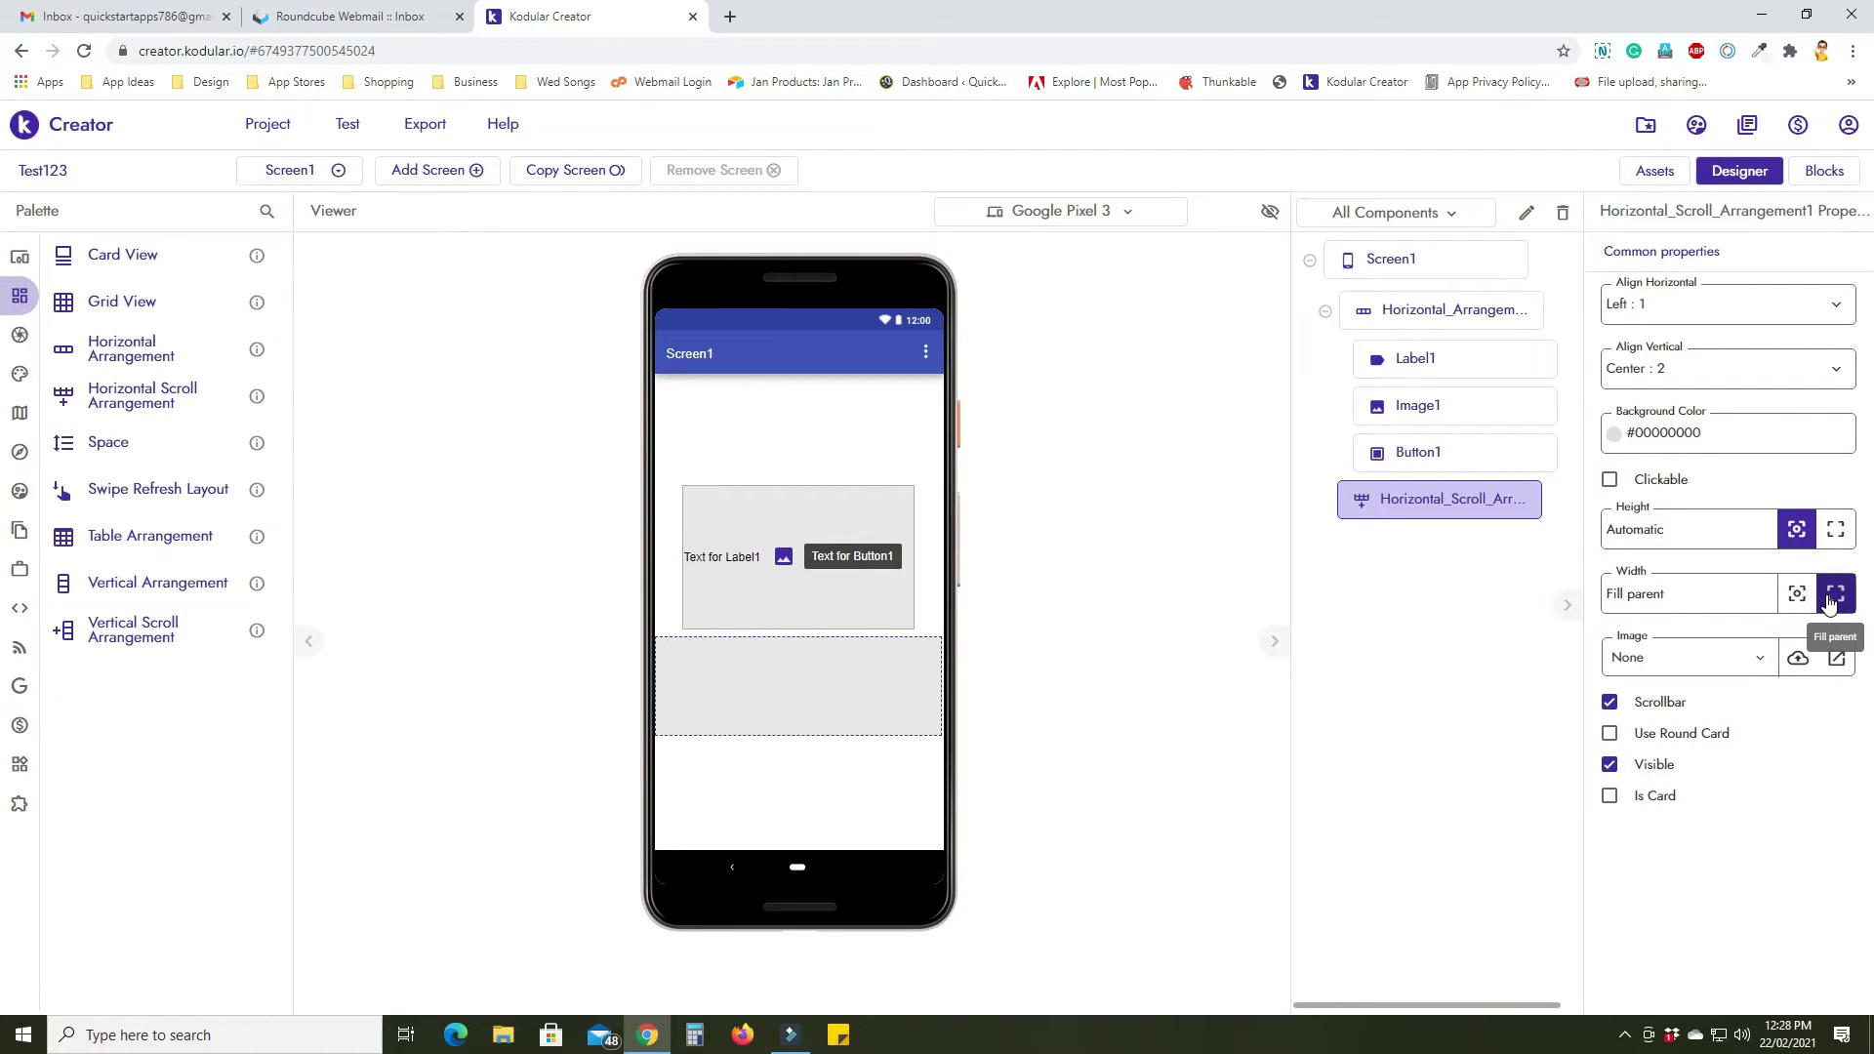
Try the Use Round Card and Is Card options on the Horizontal Scroll Arrangement.
{"action": "left_click", "coordinate": [1658, 737]}
{"action": "left_click", "coordinate": [1658, 737]}
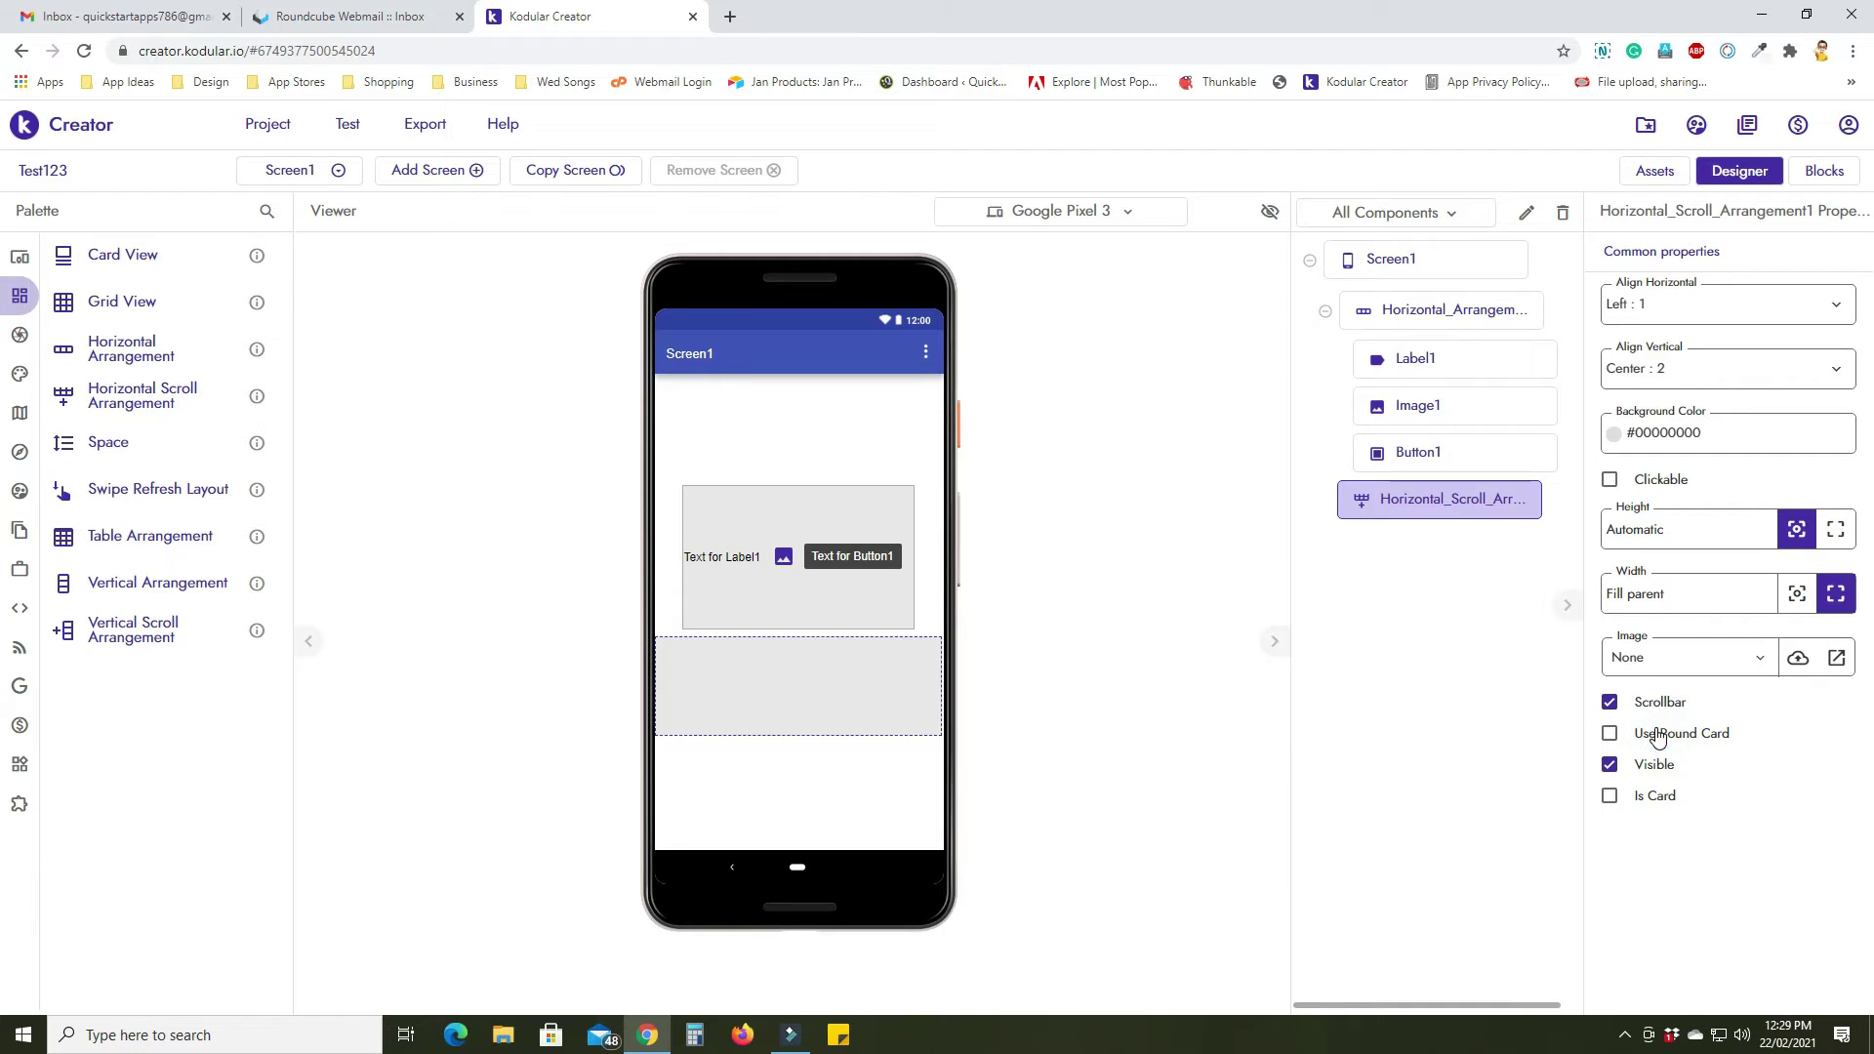
{"action": "left_click", "coordinate": [1650, 803]}
{"action": "left_click", "coordinate": [1650, 804]}
Place a Vertical Arrangement below the Horizontal Scroll Arrangement and add a Label inside it.
{"action": "left_click_drag", "start_coordinate": [171, 583], "coordinate": [767, 791]}
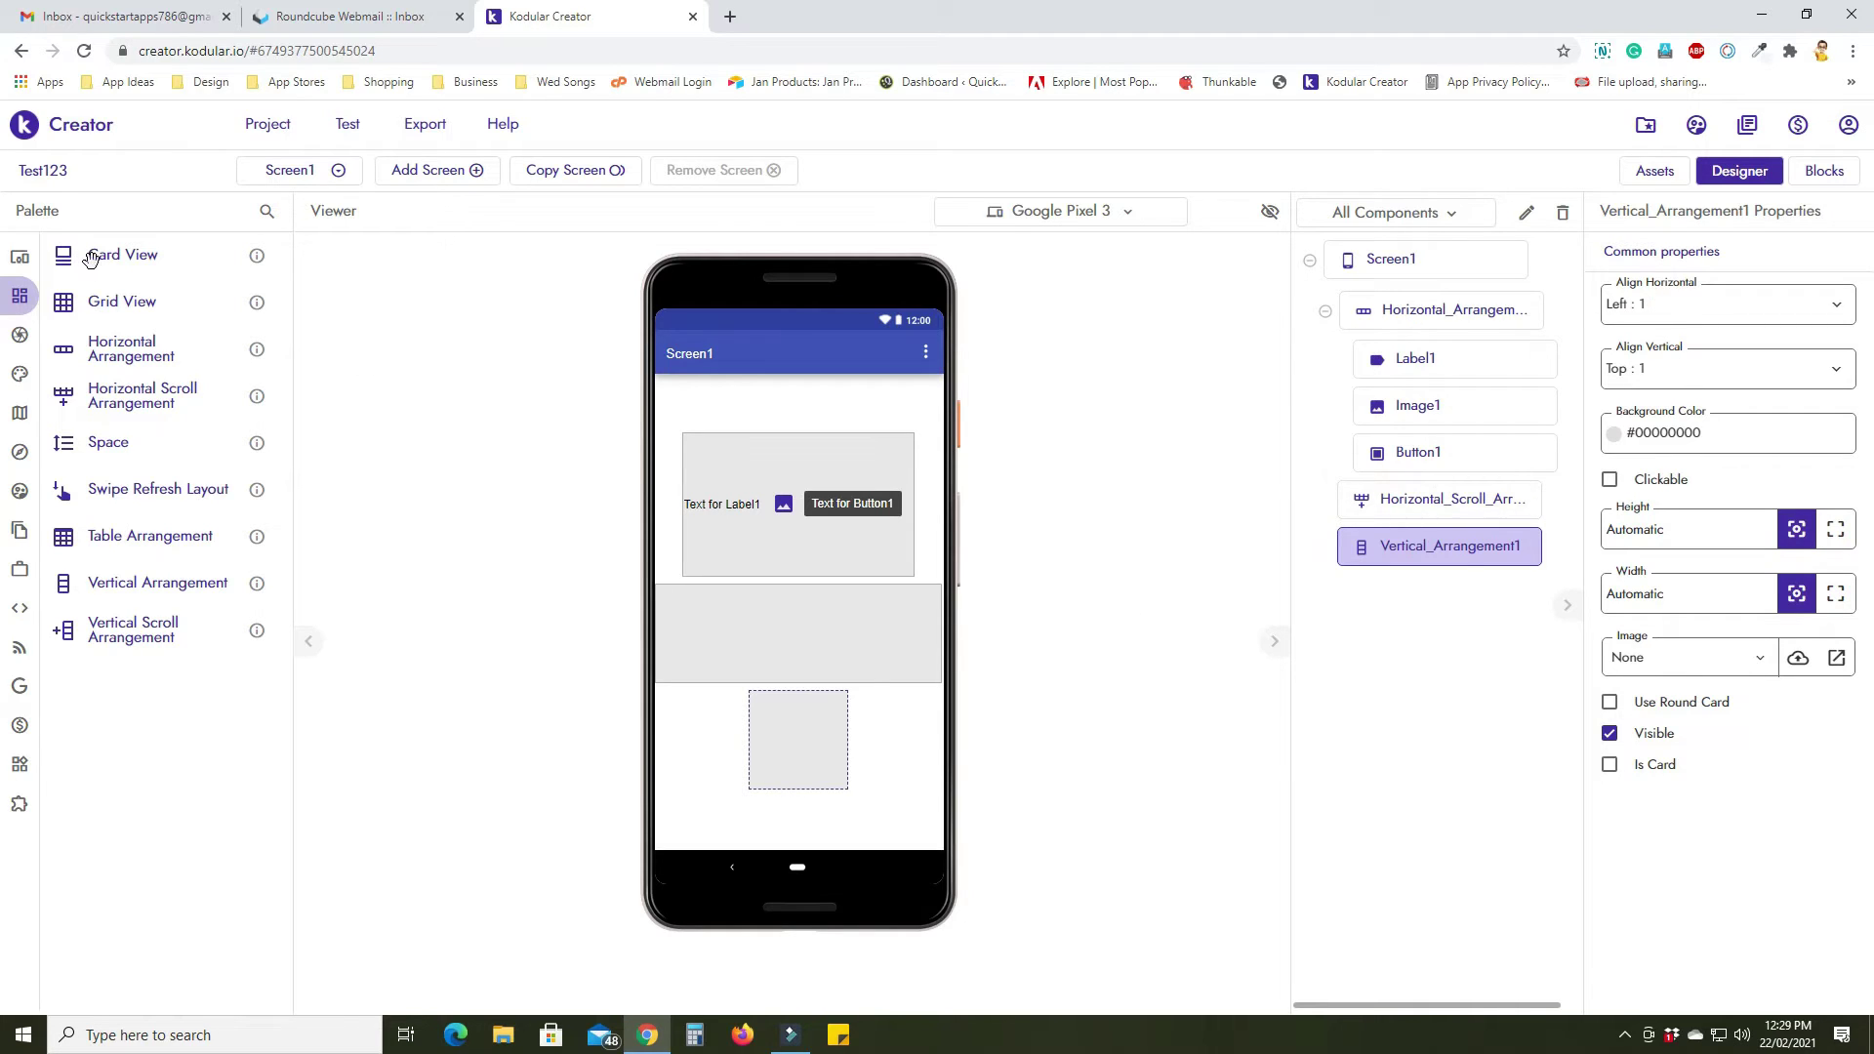
{"action": "left_click", "coordinate": [34, 255]}
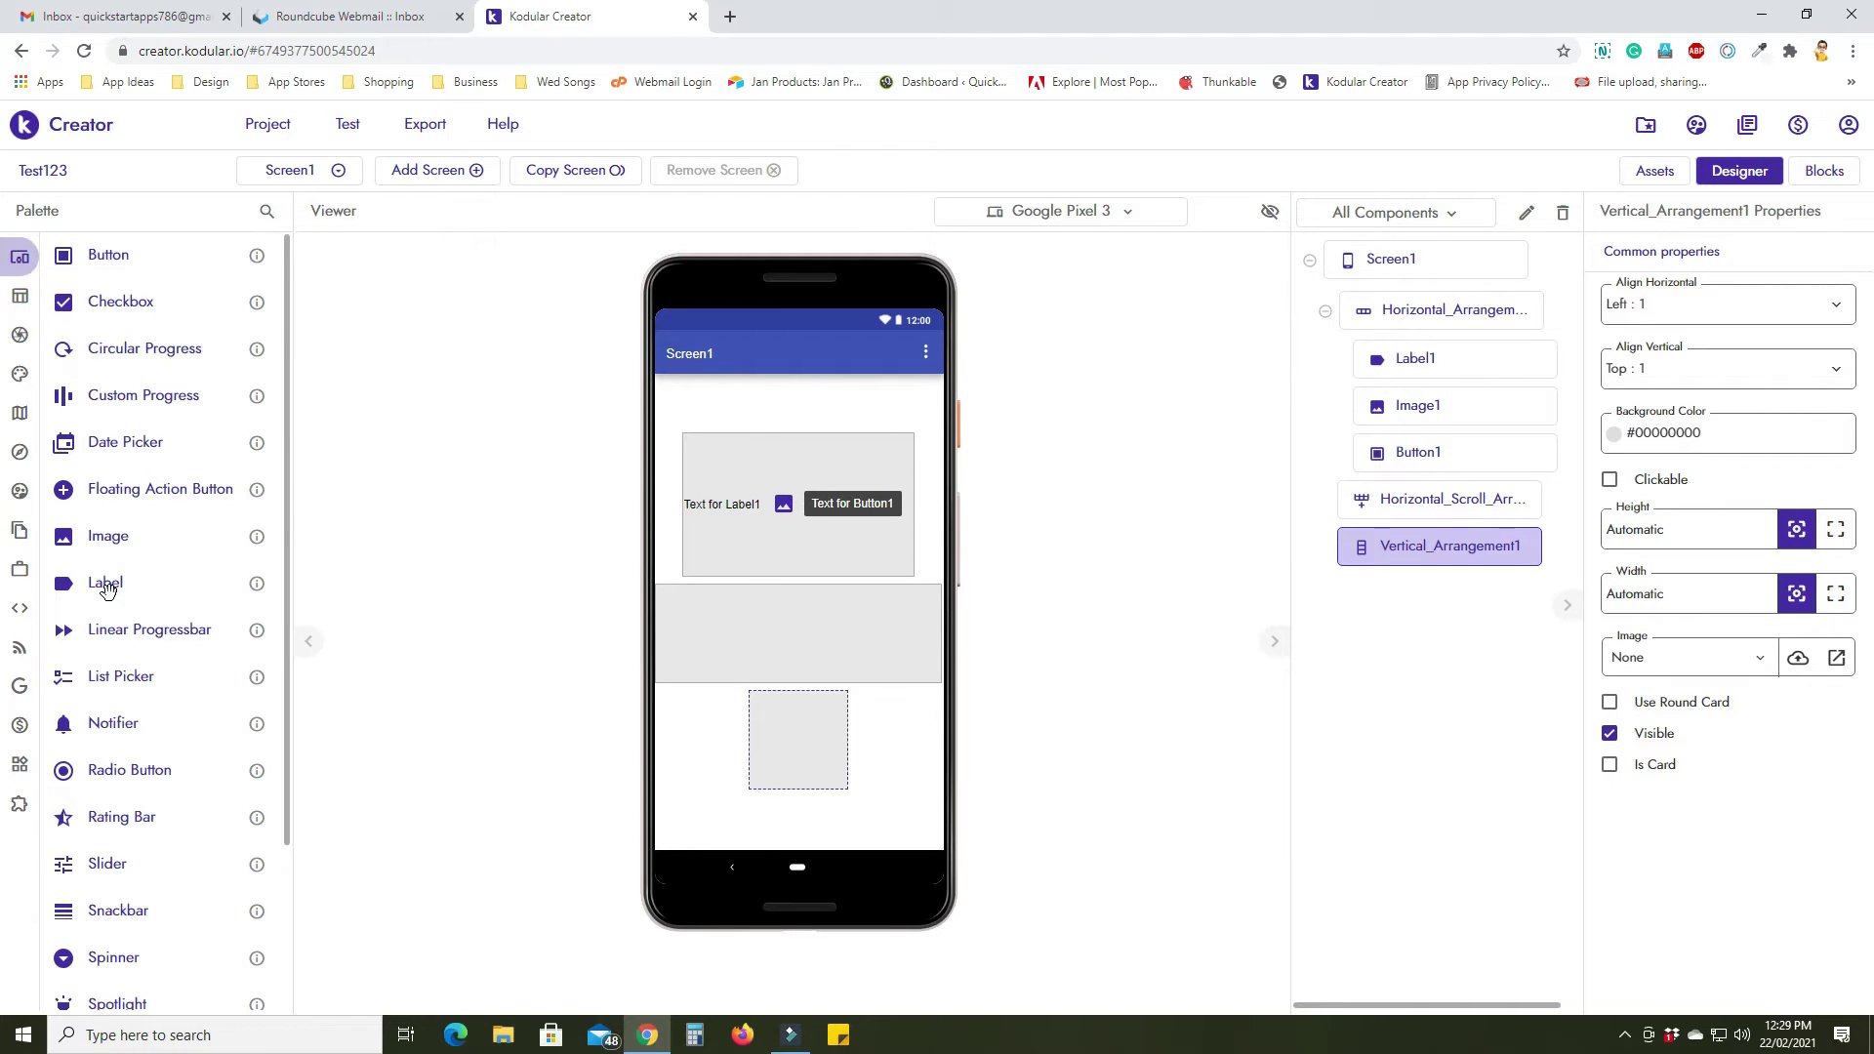
{"action": "left_click_drag", "start_coordinate": [104, 585], "coordinate": [764, 761]}
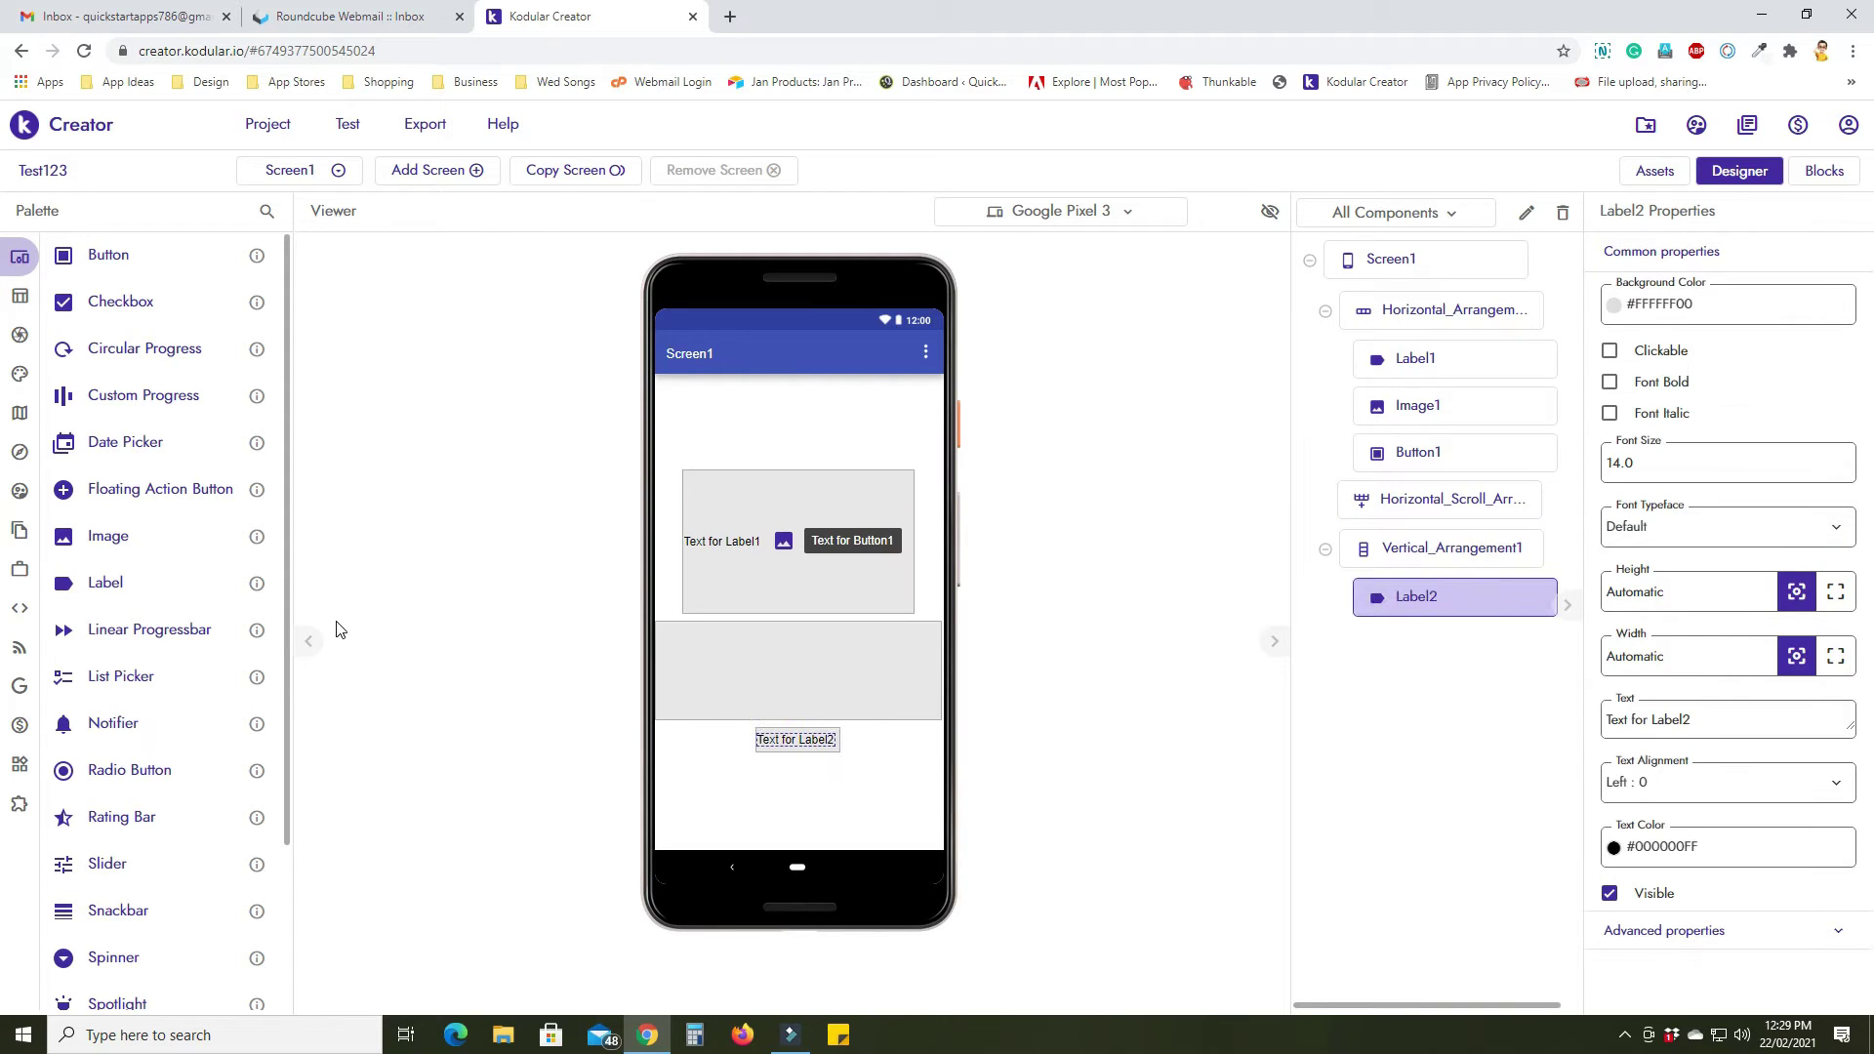
Add an Image below the label and a Button above it inside the Vertical Arrangement.
{"action": "left_click", "coordinate": [844, 746]}
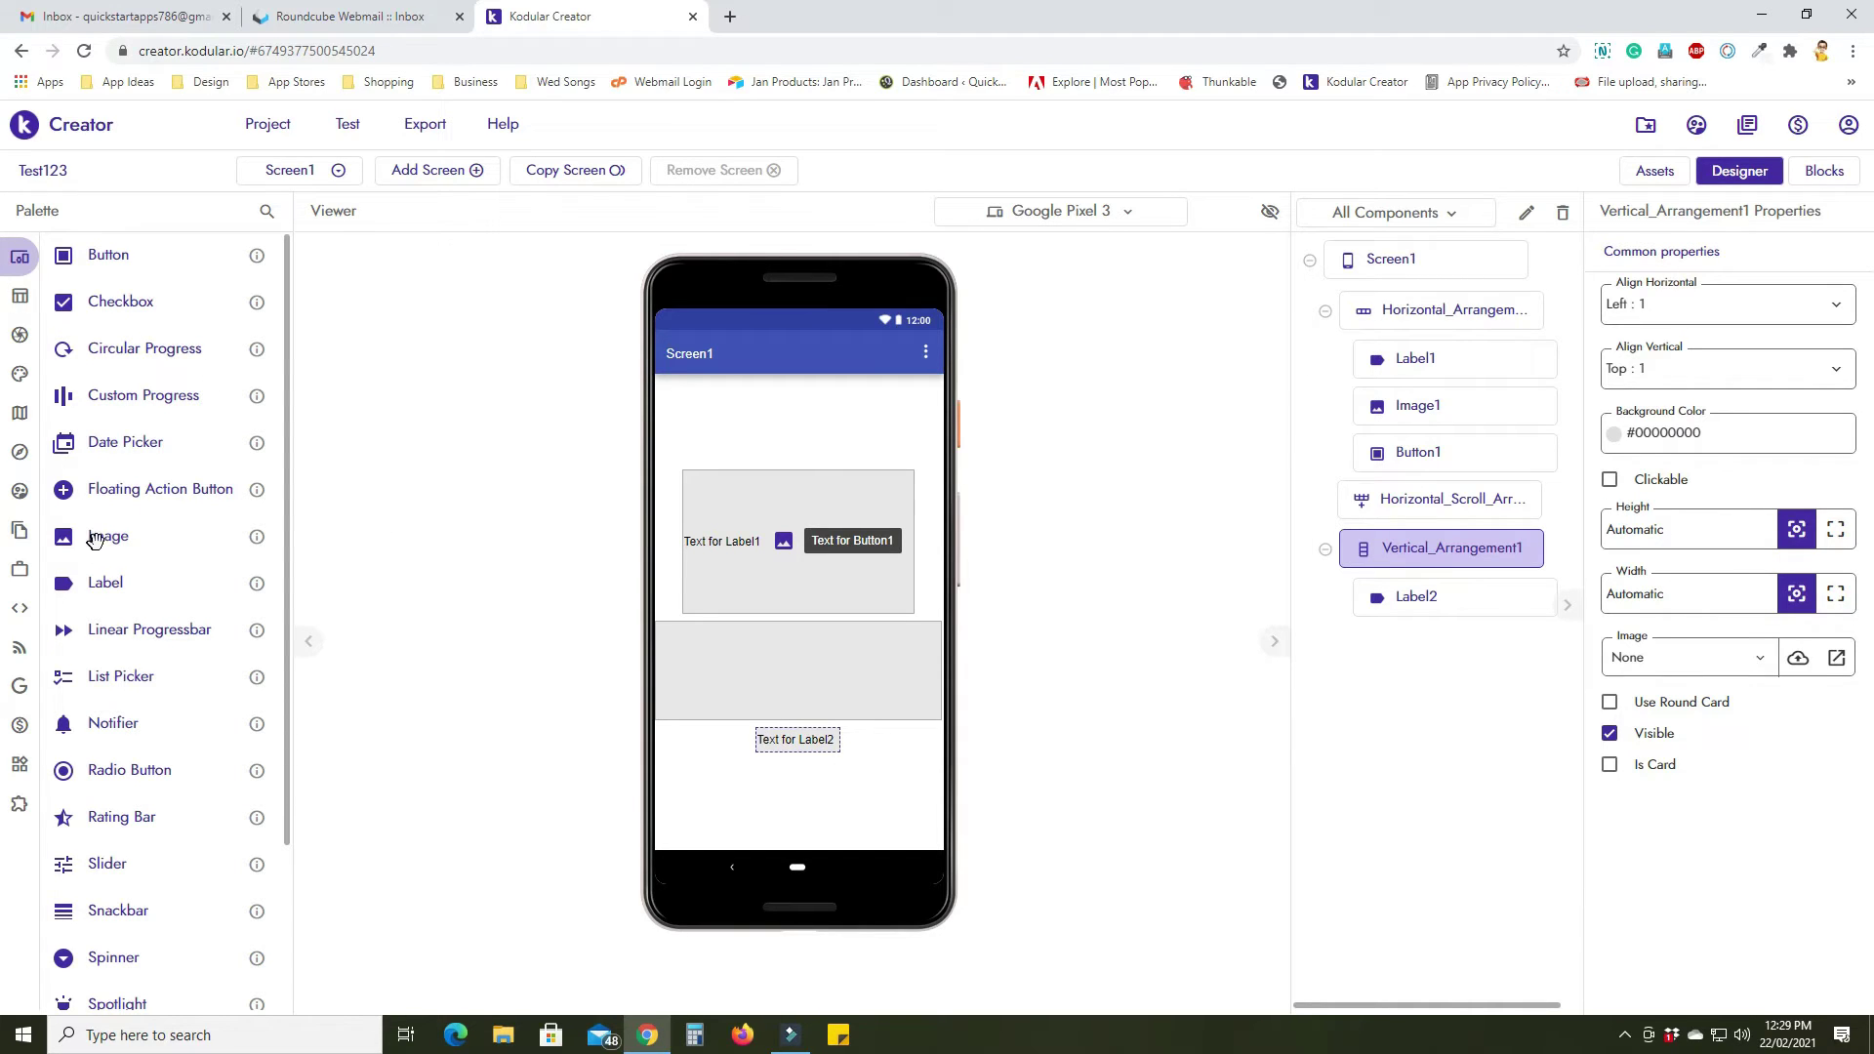
{"action": "left_click_drag", "start_coordinate": [94, 540], "coordinate": [771, 745]}
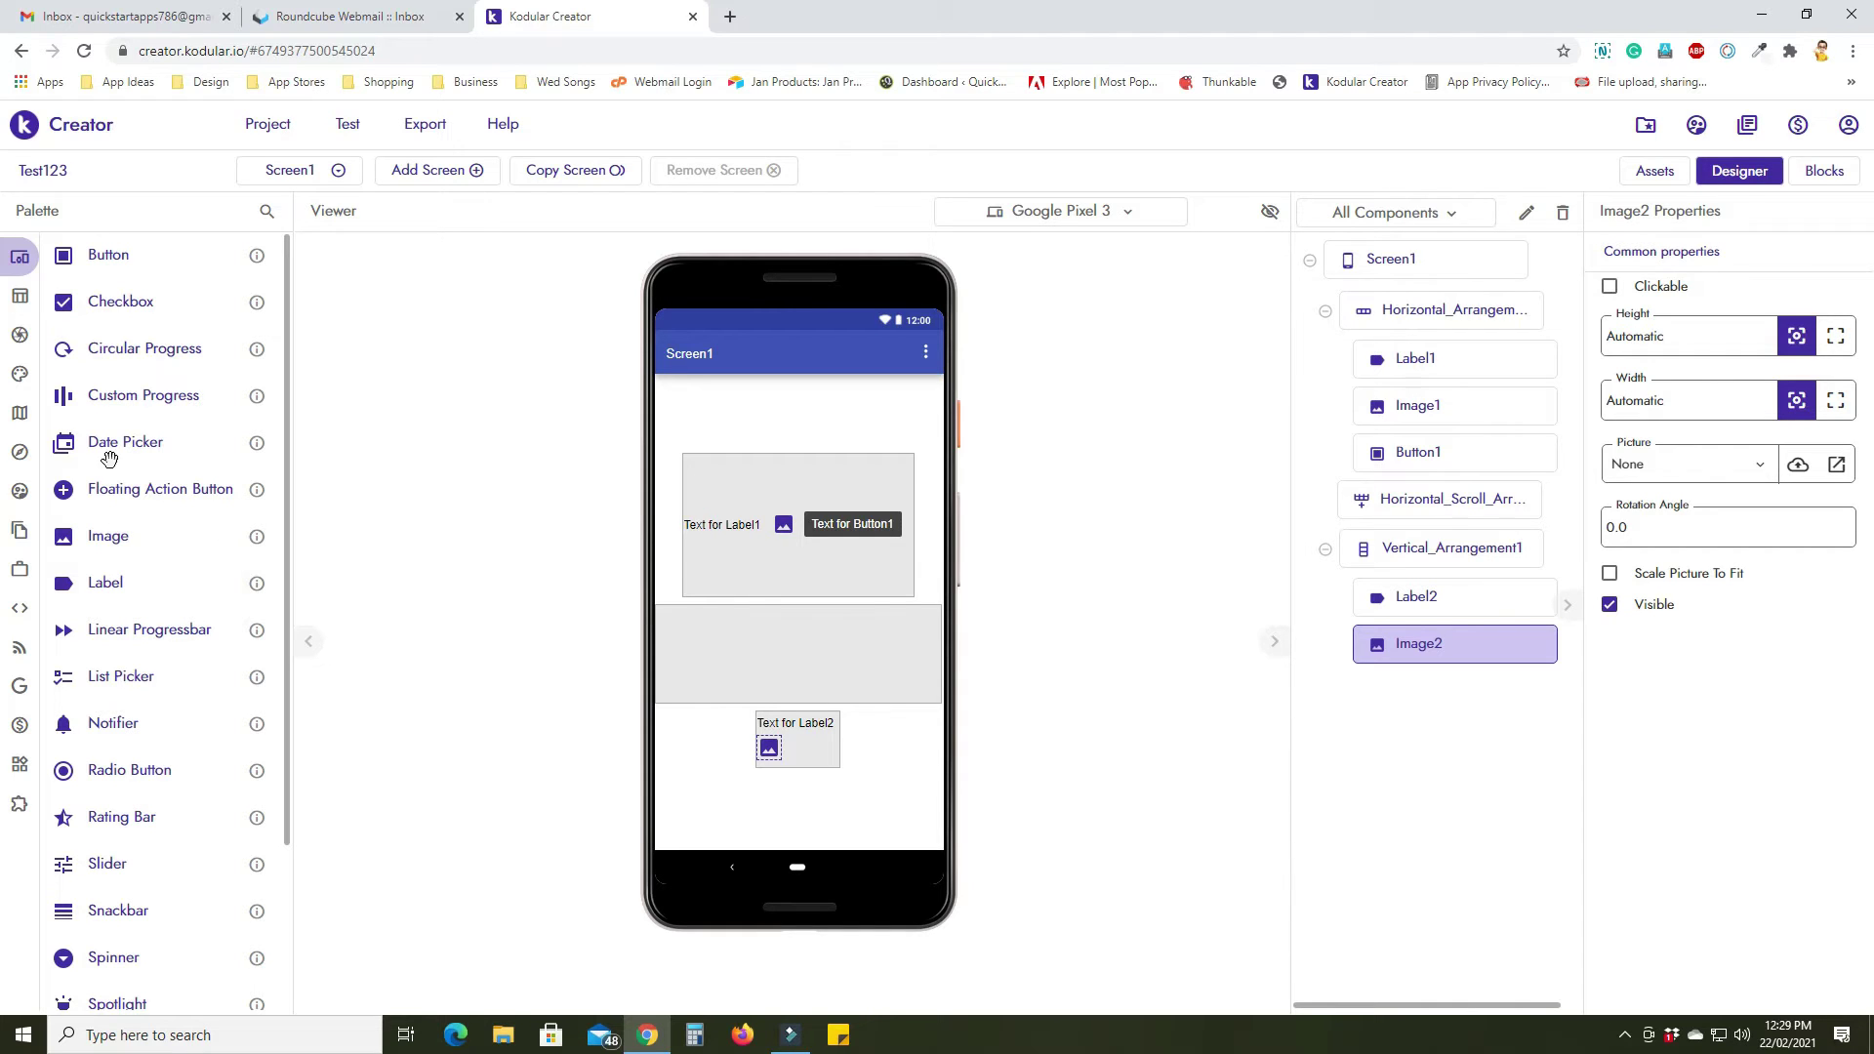
{"action": "left_click_drag", "start_coordinate": [95, 259], "coordinate": [251, 655]}
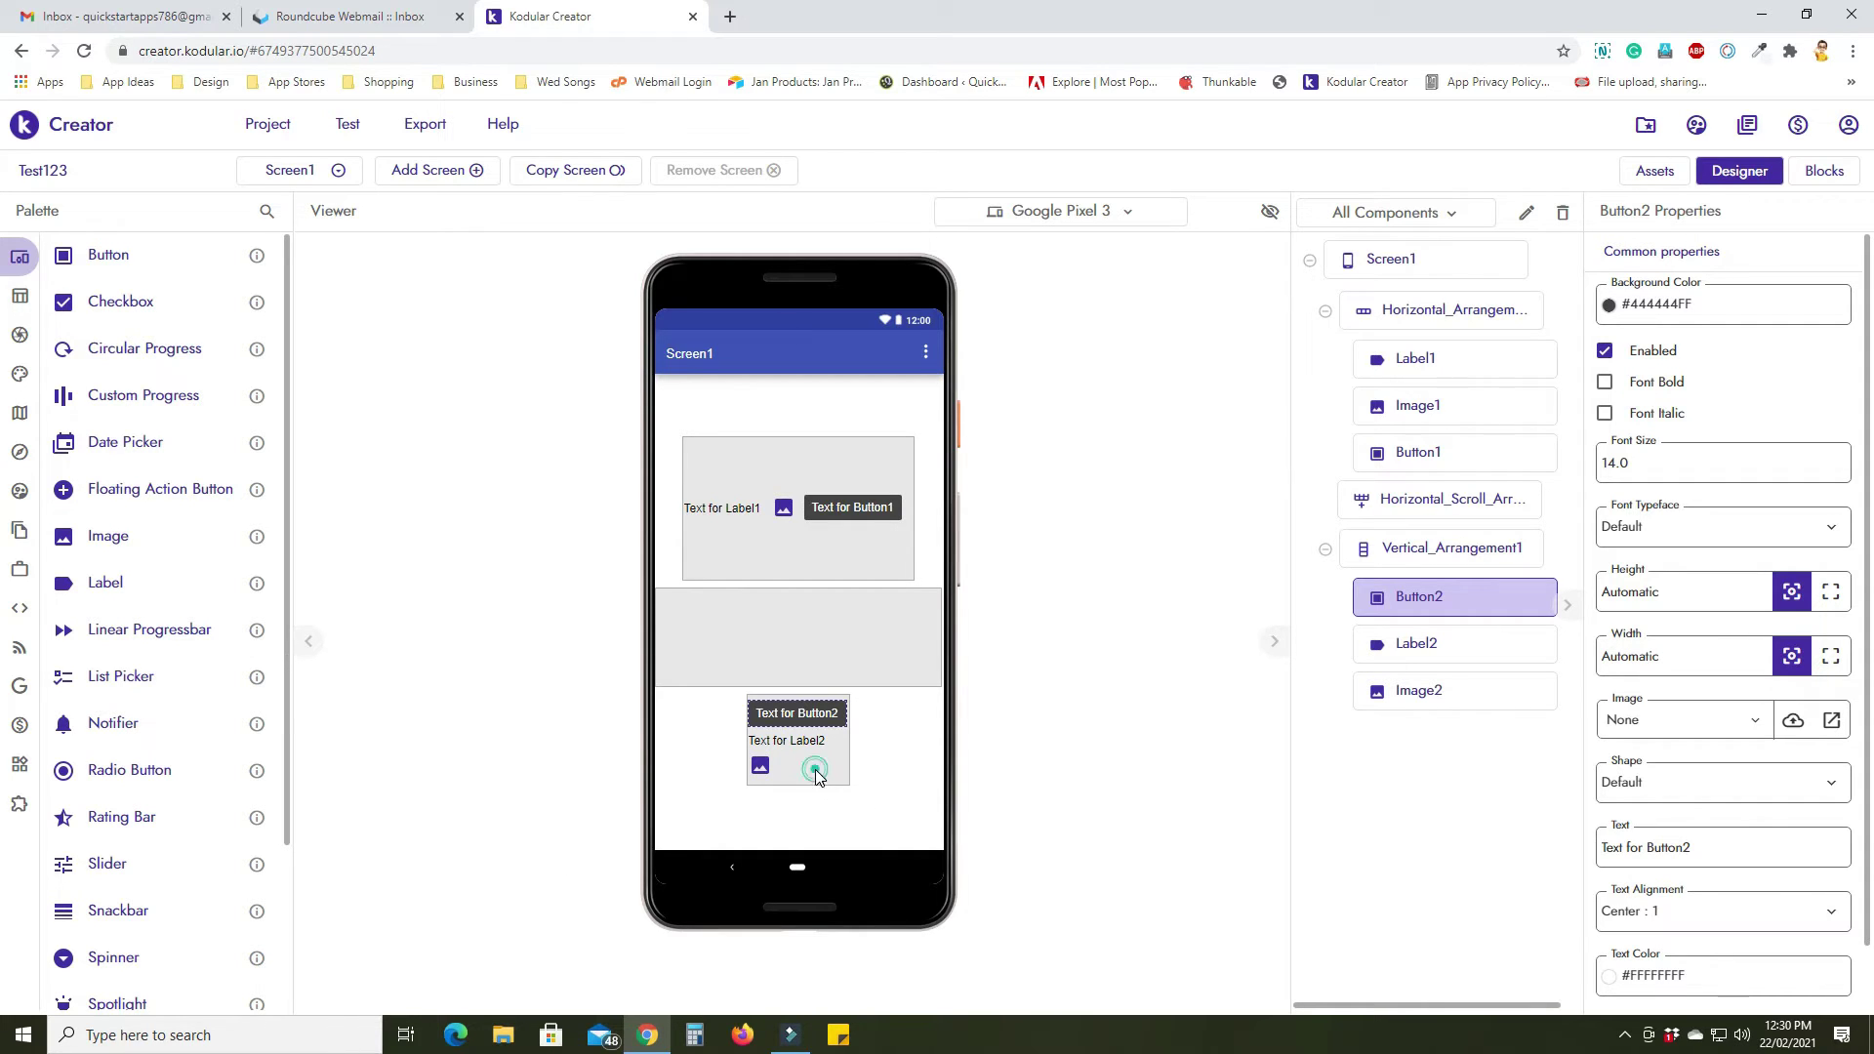
Set the Vertical Arrangement's vertical and horizontal alignment to Center.
{"action": "left_click", "coordinate": [818, 769]}
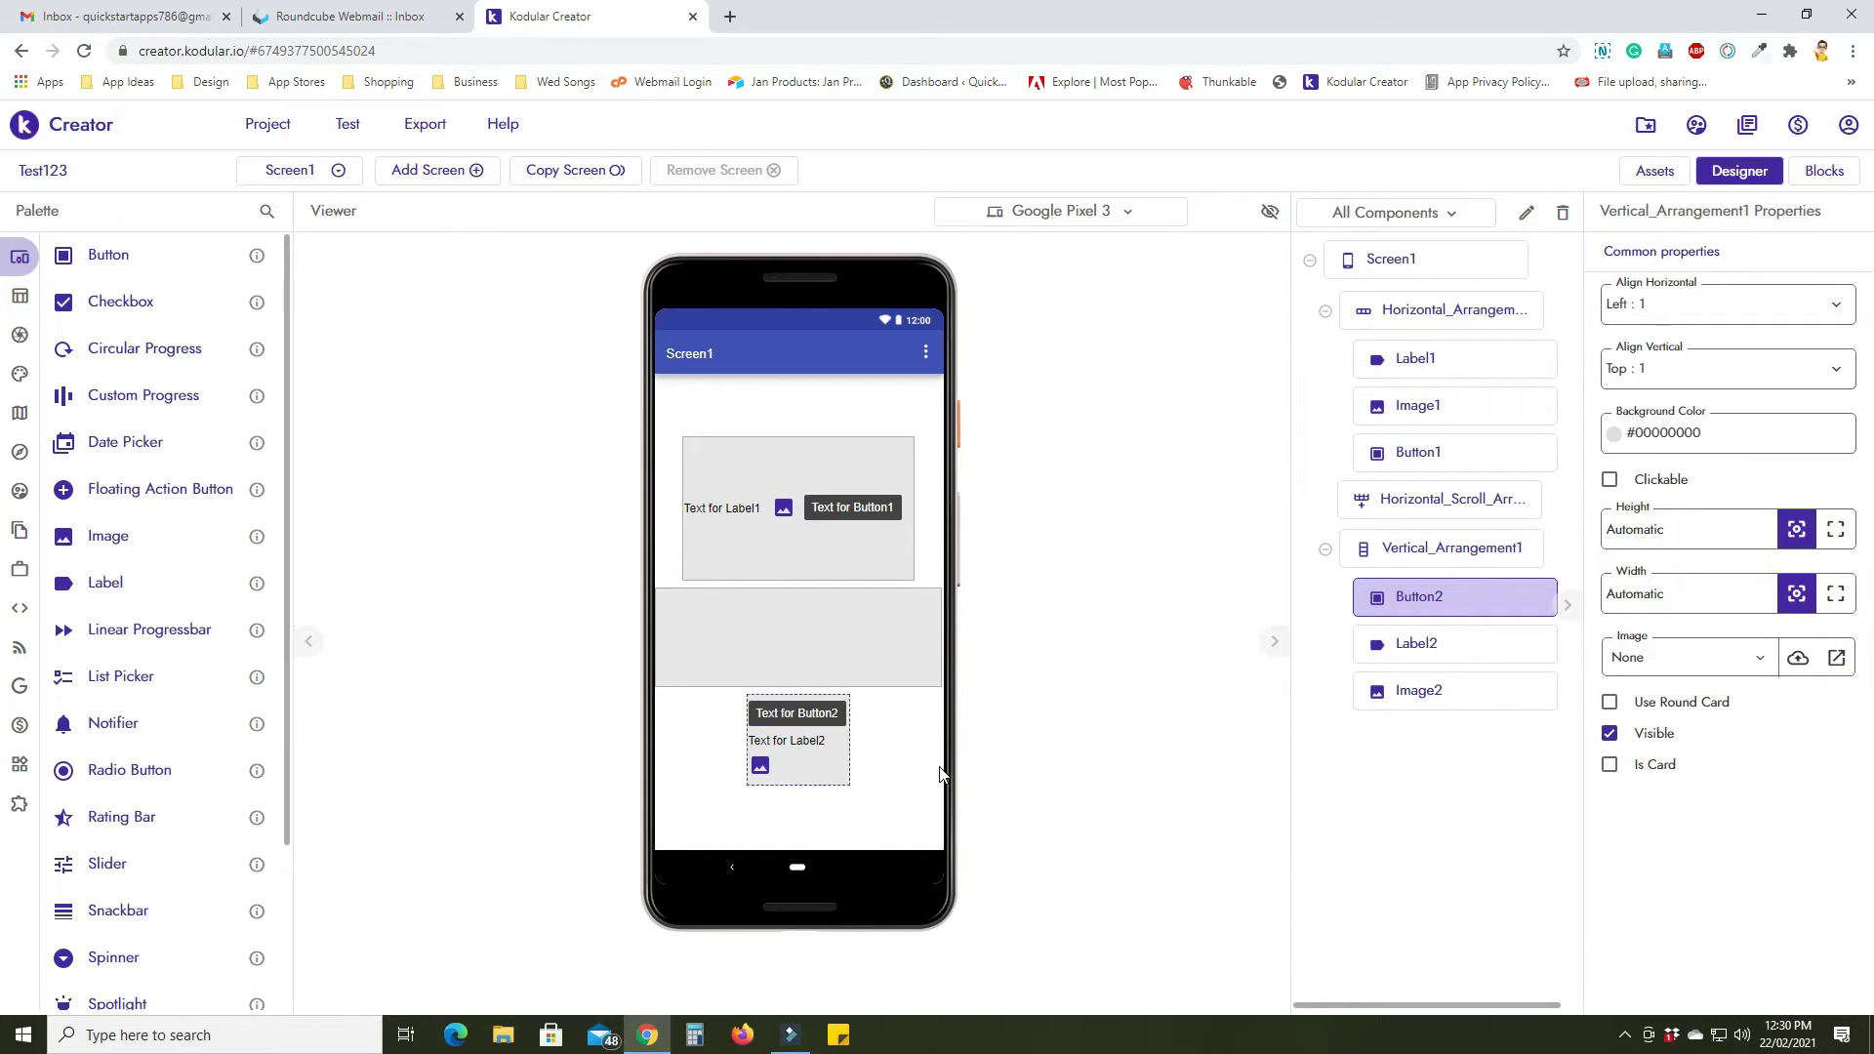
{"action": "left_click", "coordinate": [1649, 371]}
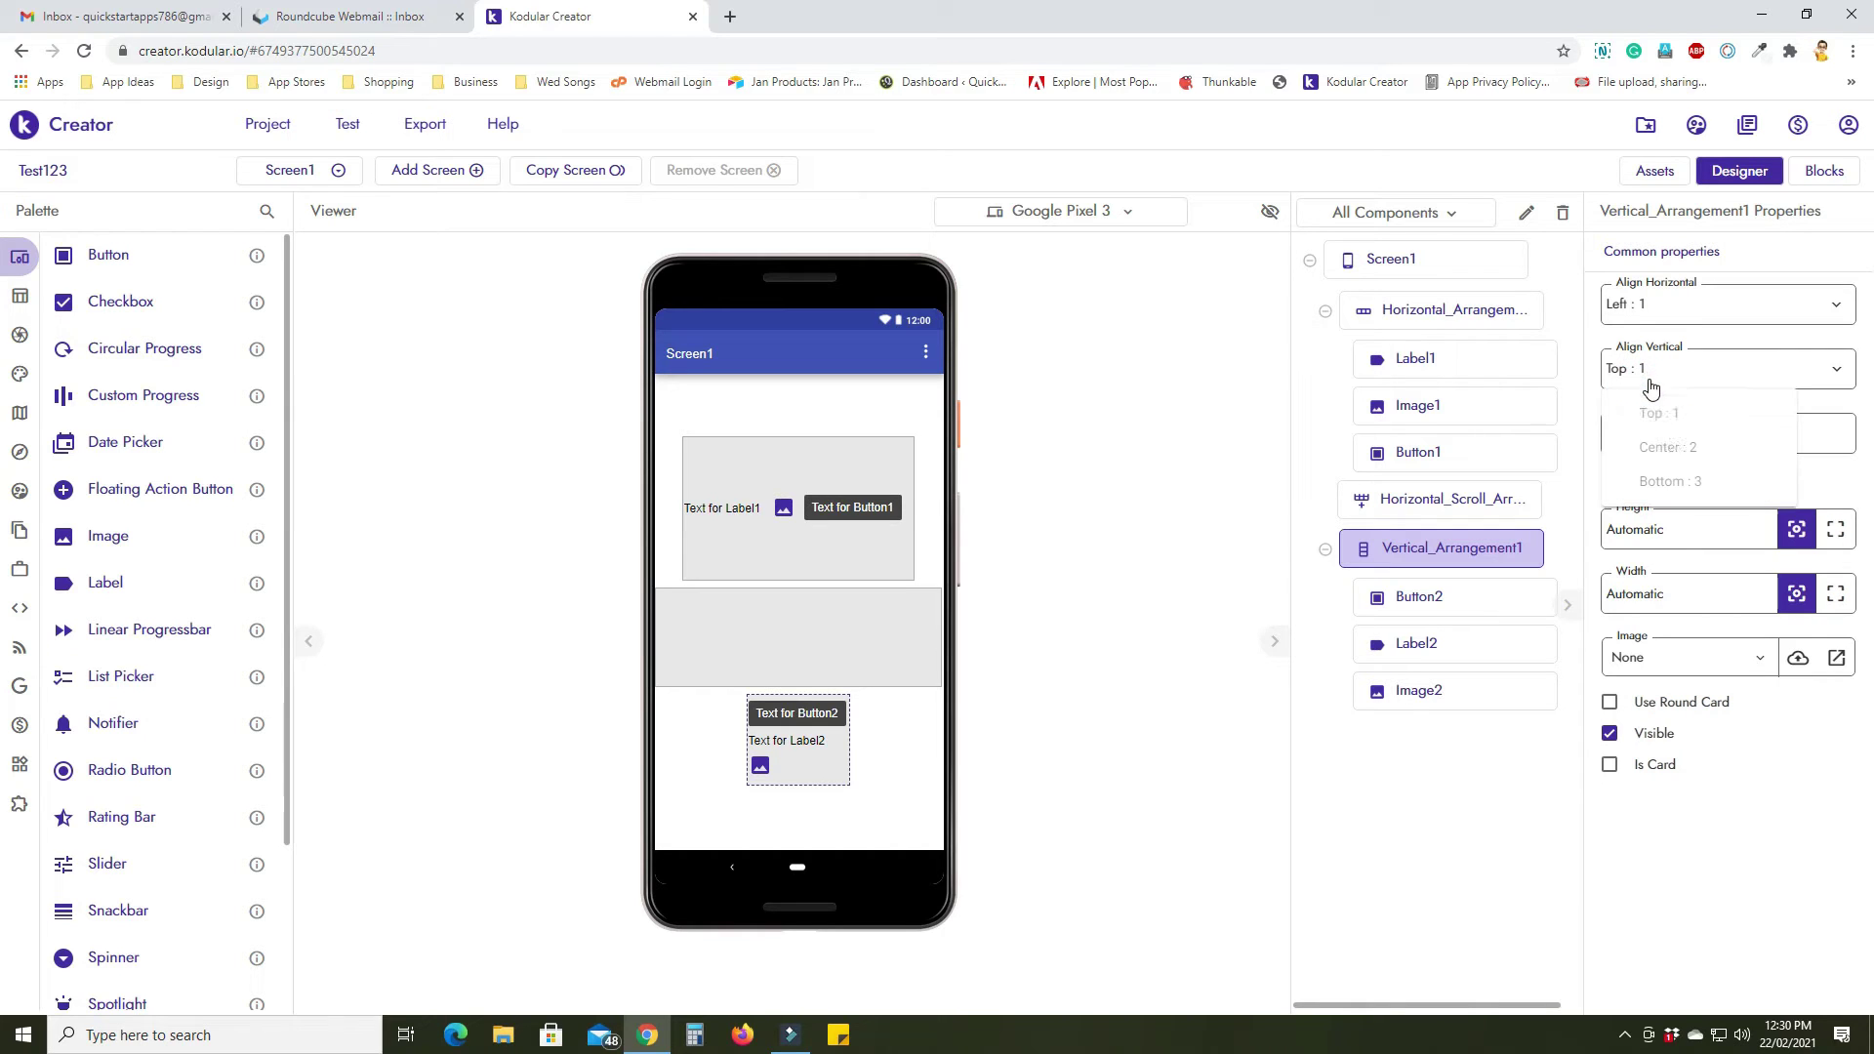
{"action": "left_click", "coordinate": [1668, 450]}
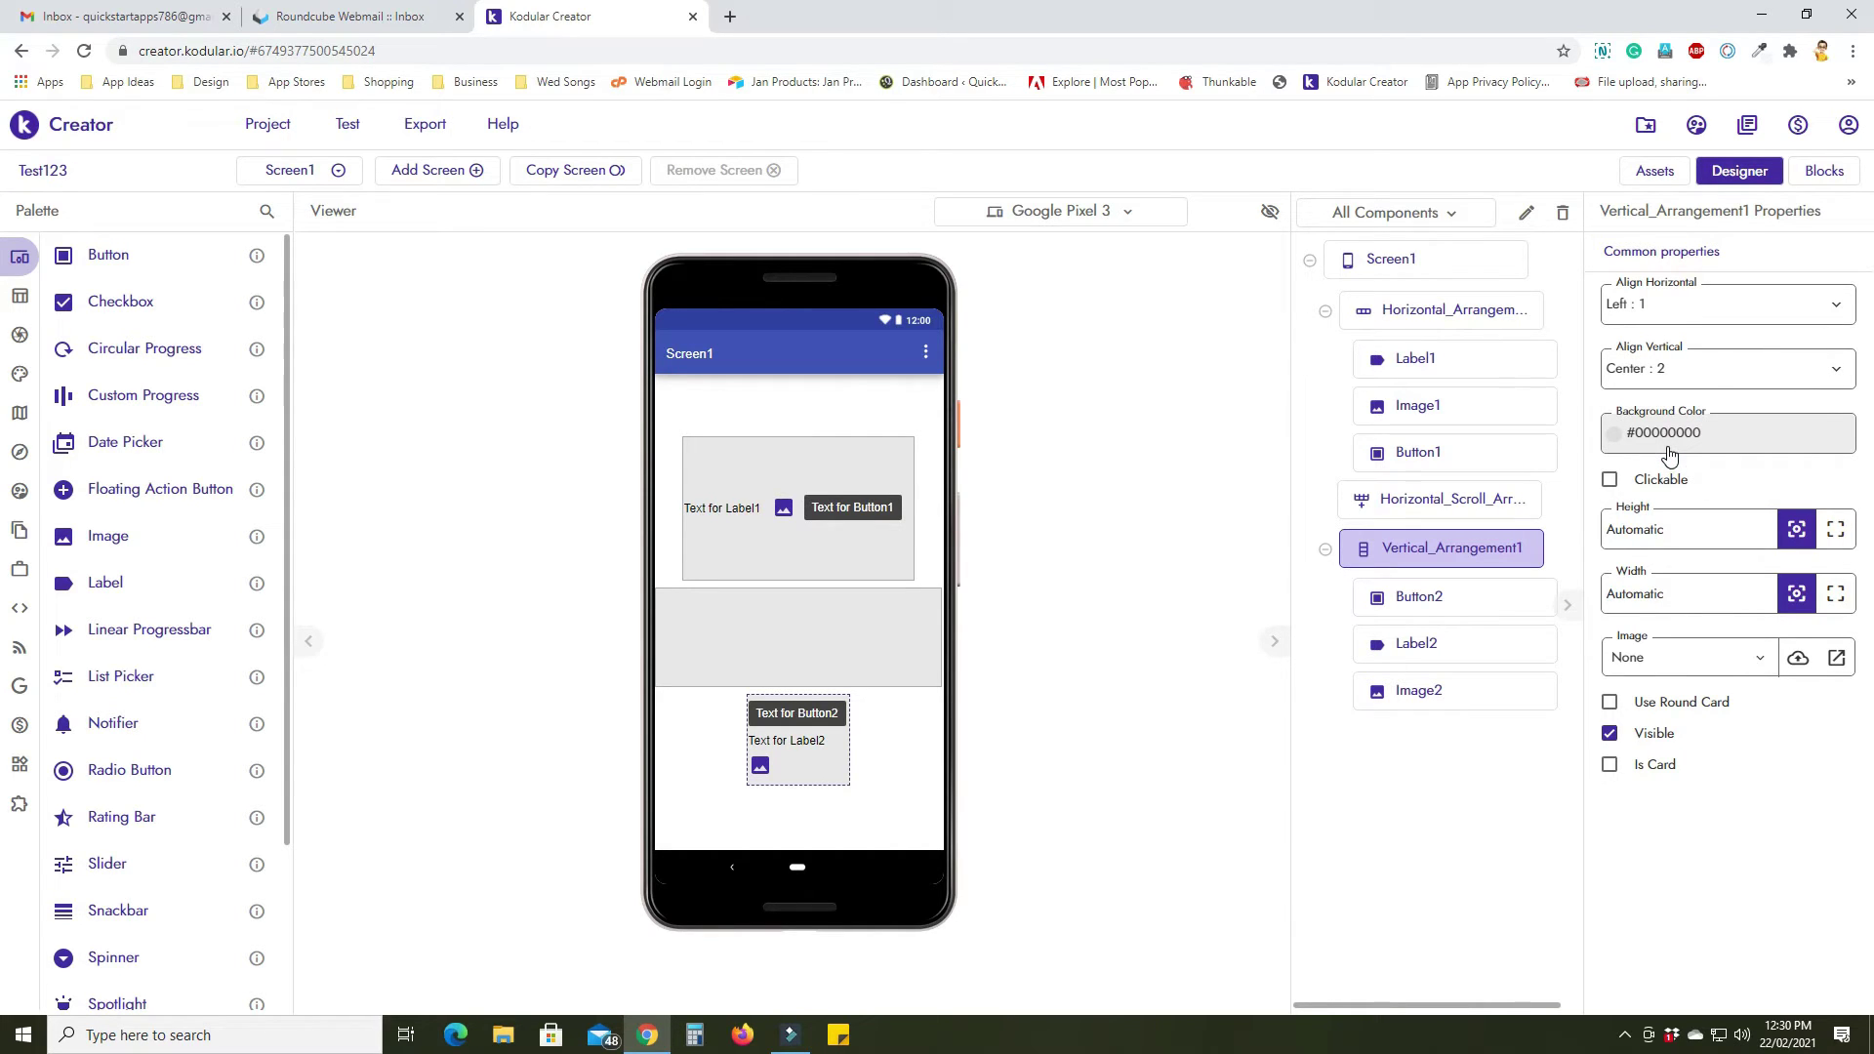
{"action": "left_click", "coordinate": [1683, 302]}
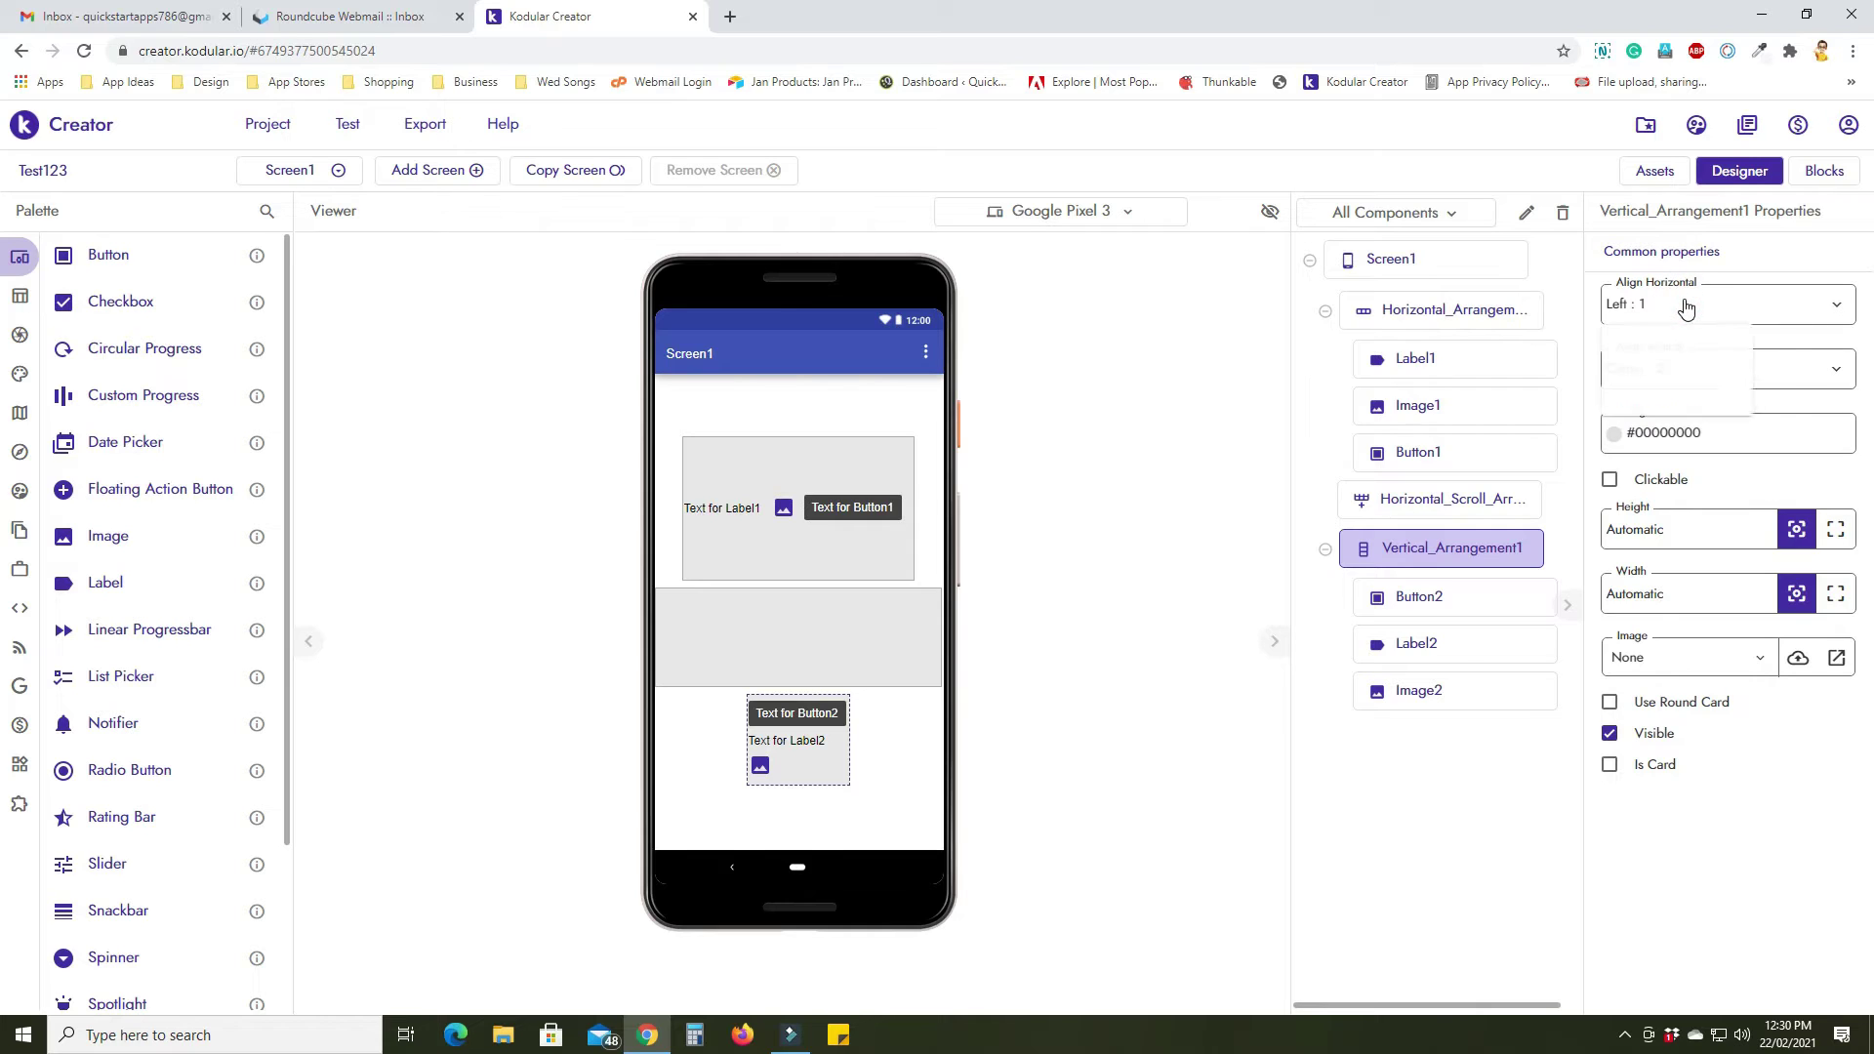
{"action": "left_click", "coordinate": [1670, 383]}
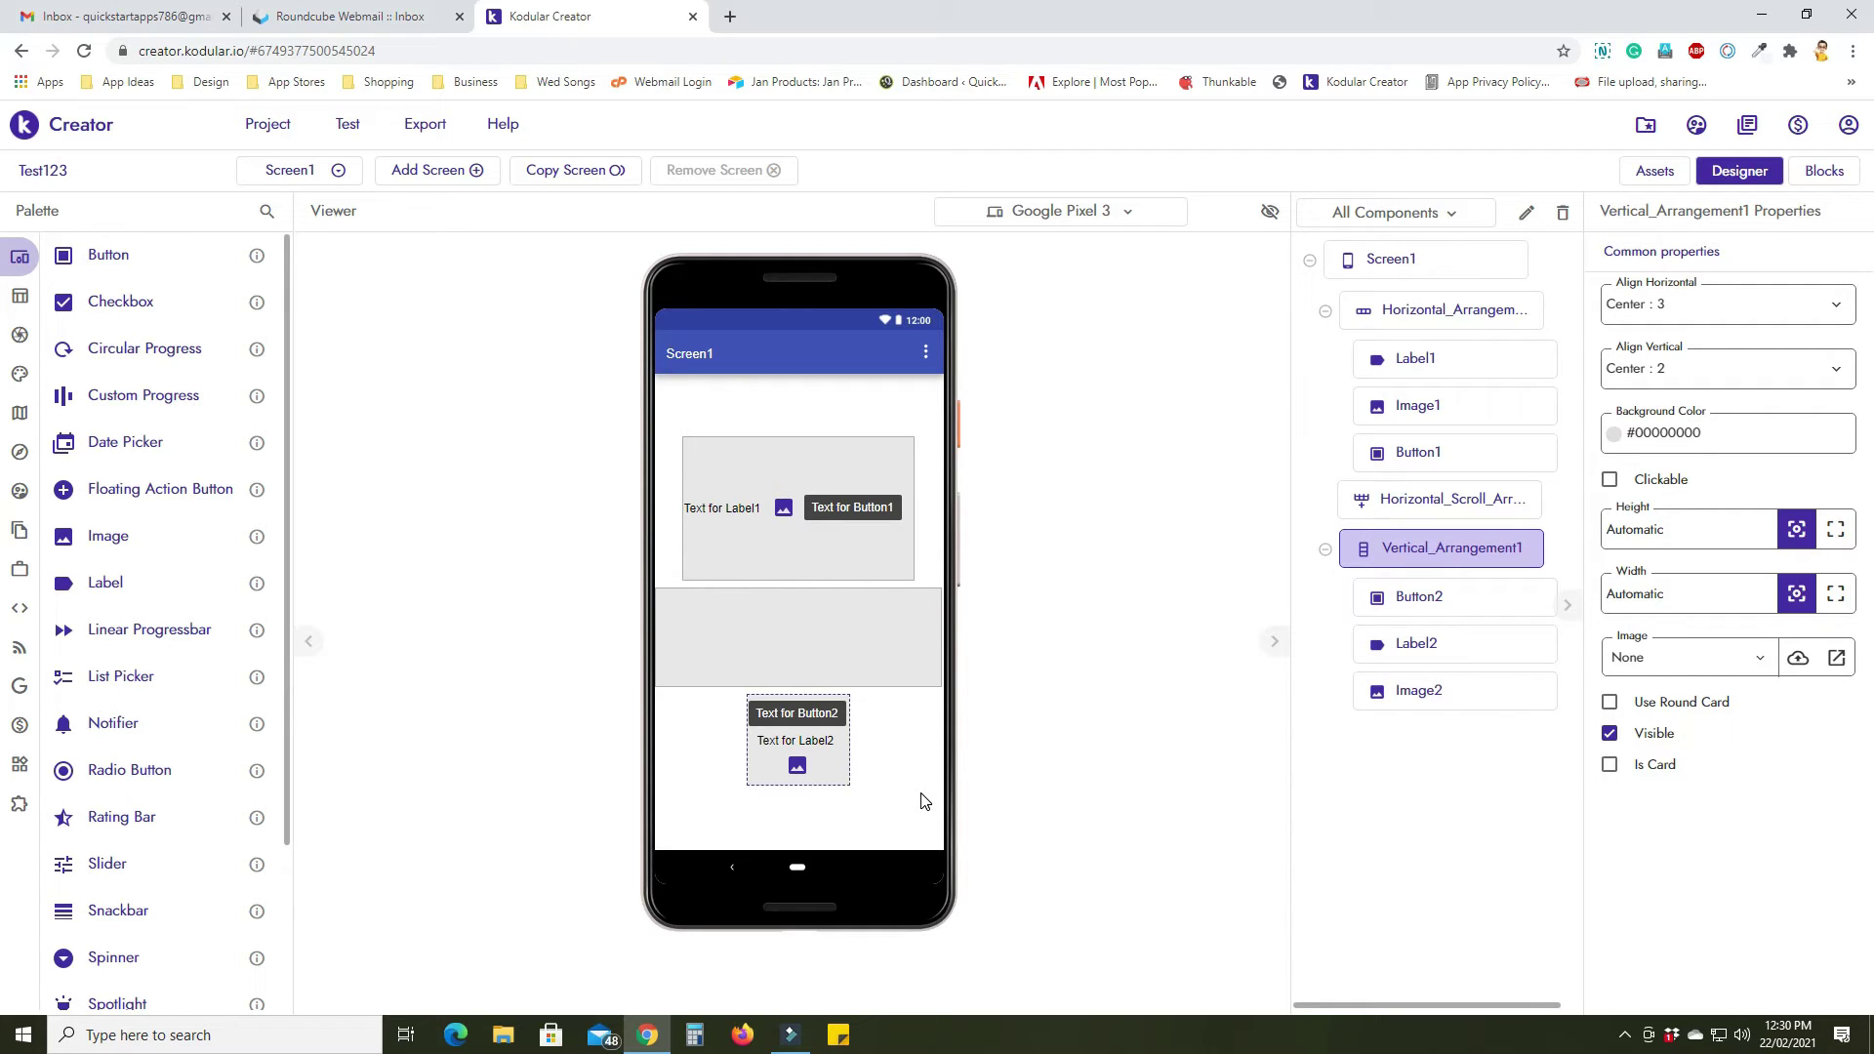
Place a Vertical Scroll Arrangement on the screen below the Vertical Arrangement.
{"action": "left_click", "coordinate": [21, 298]}
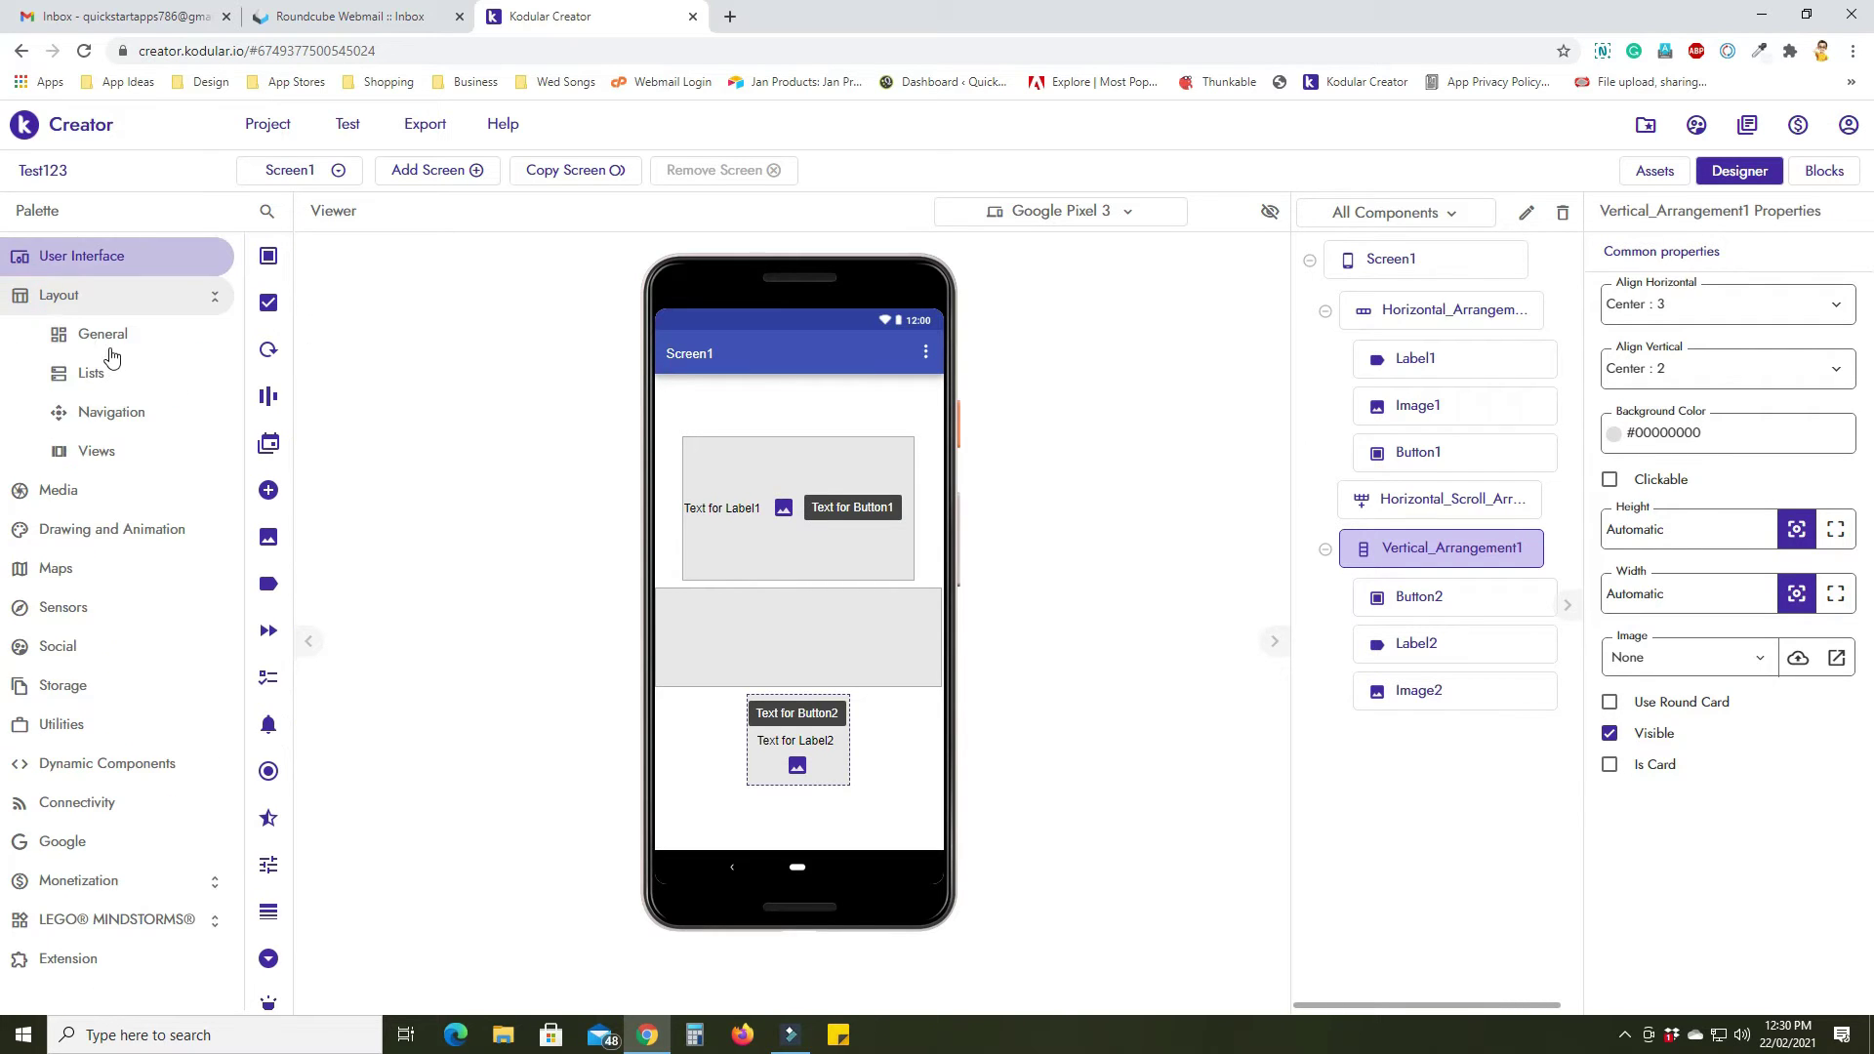
{"action": "left_click", "coordinate": [103, 334]}
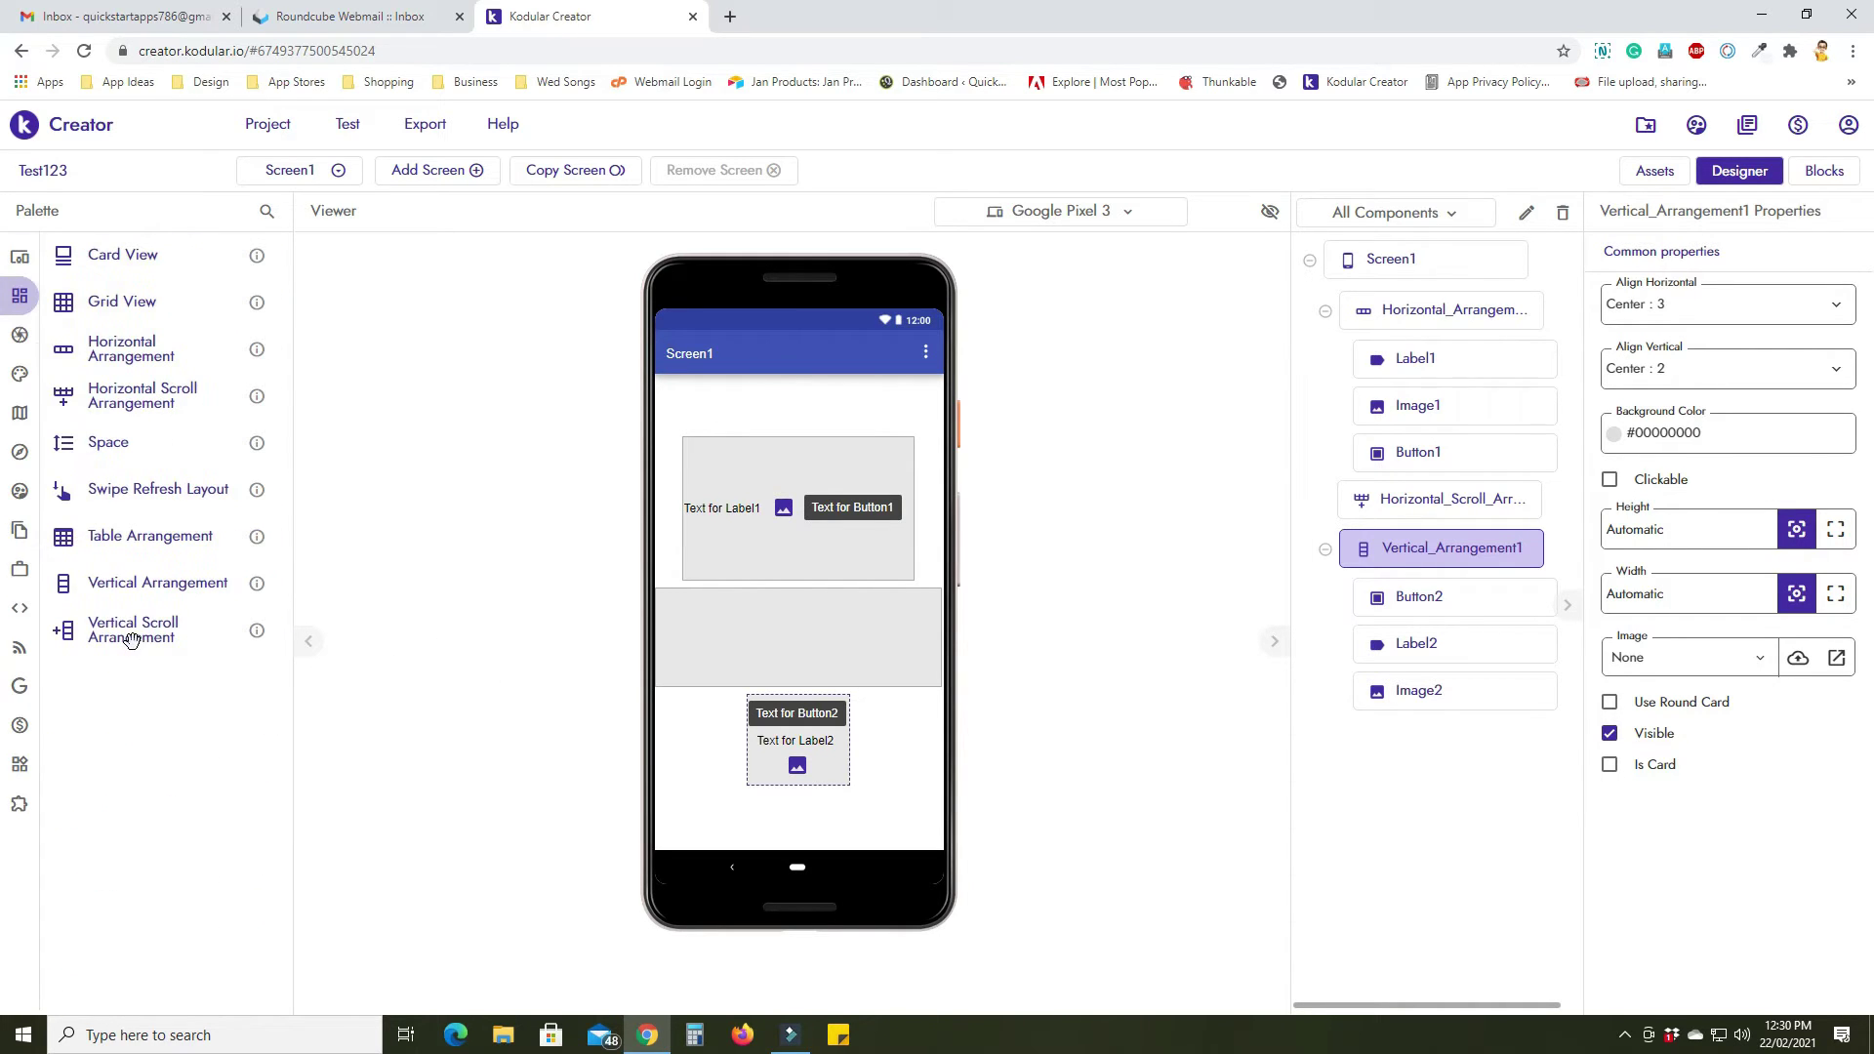
{"action": "left_click_drag", "start_coordinate": [137, 641], "coordinate": [751, 822]}
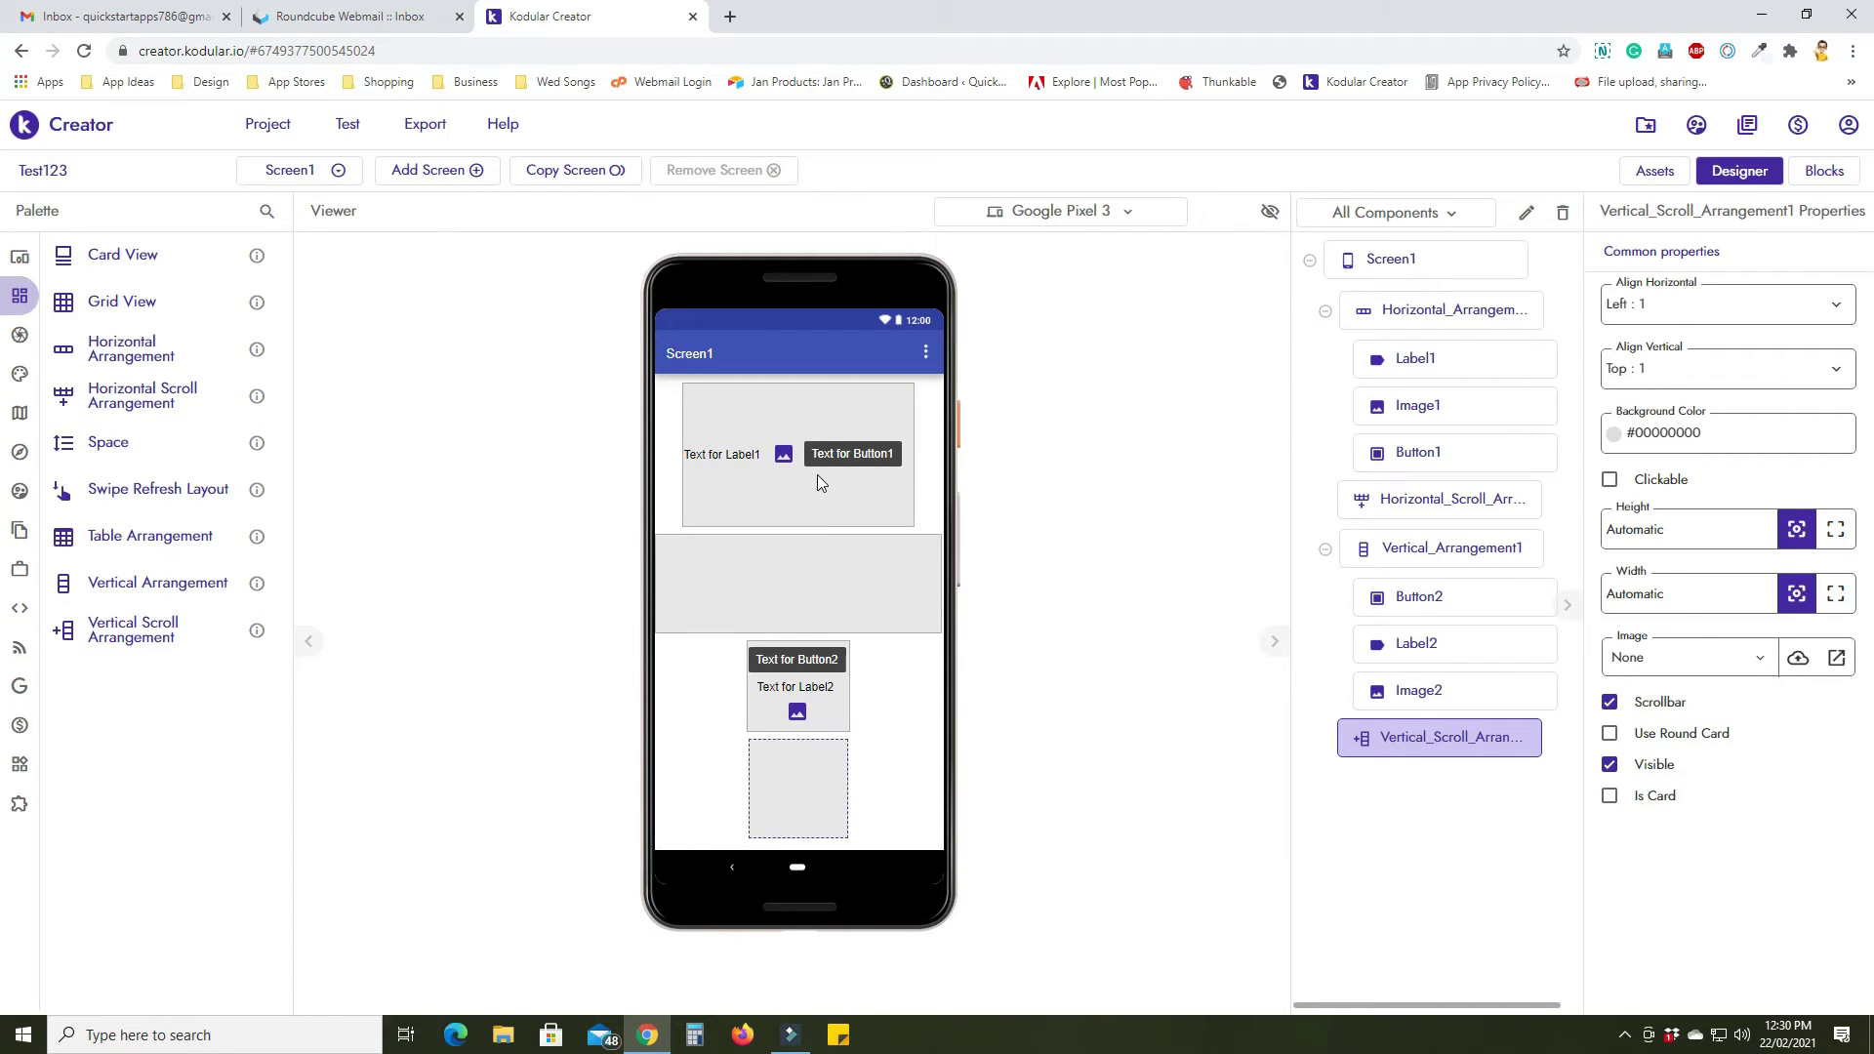
{"action": "left_click", "coordinate": [817, 475]}
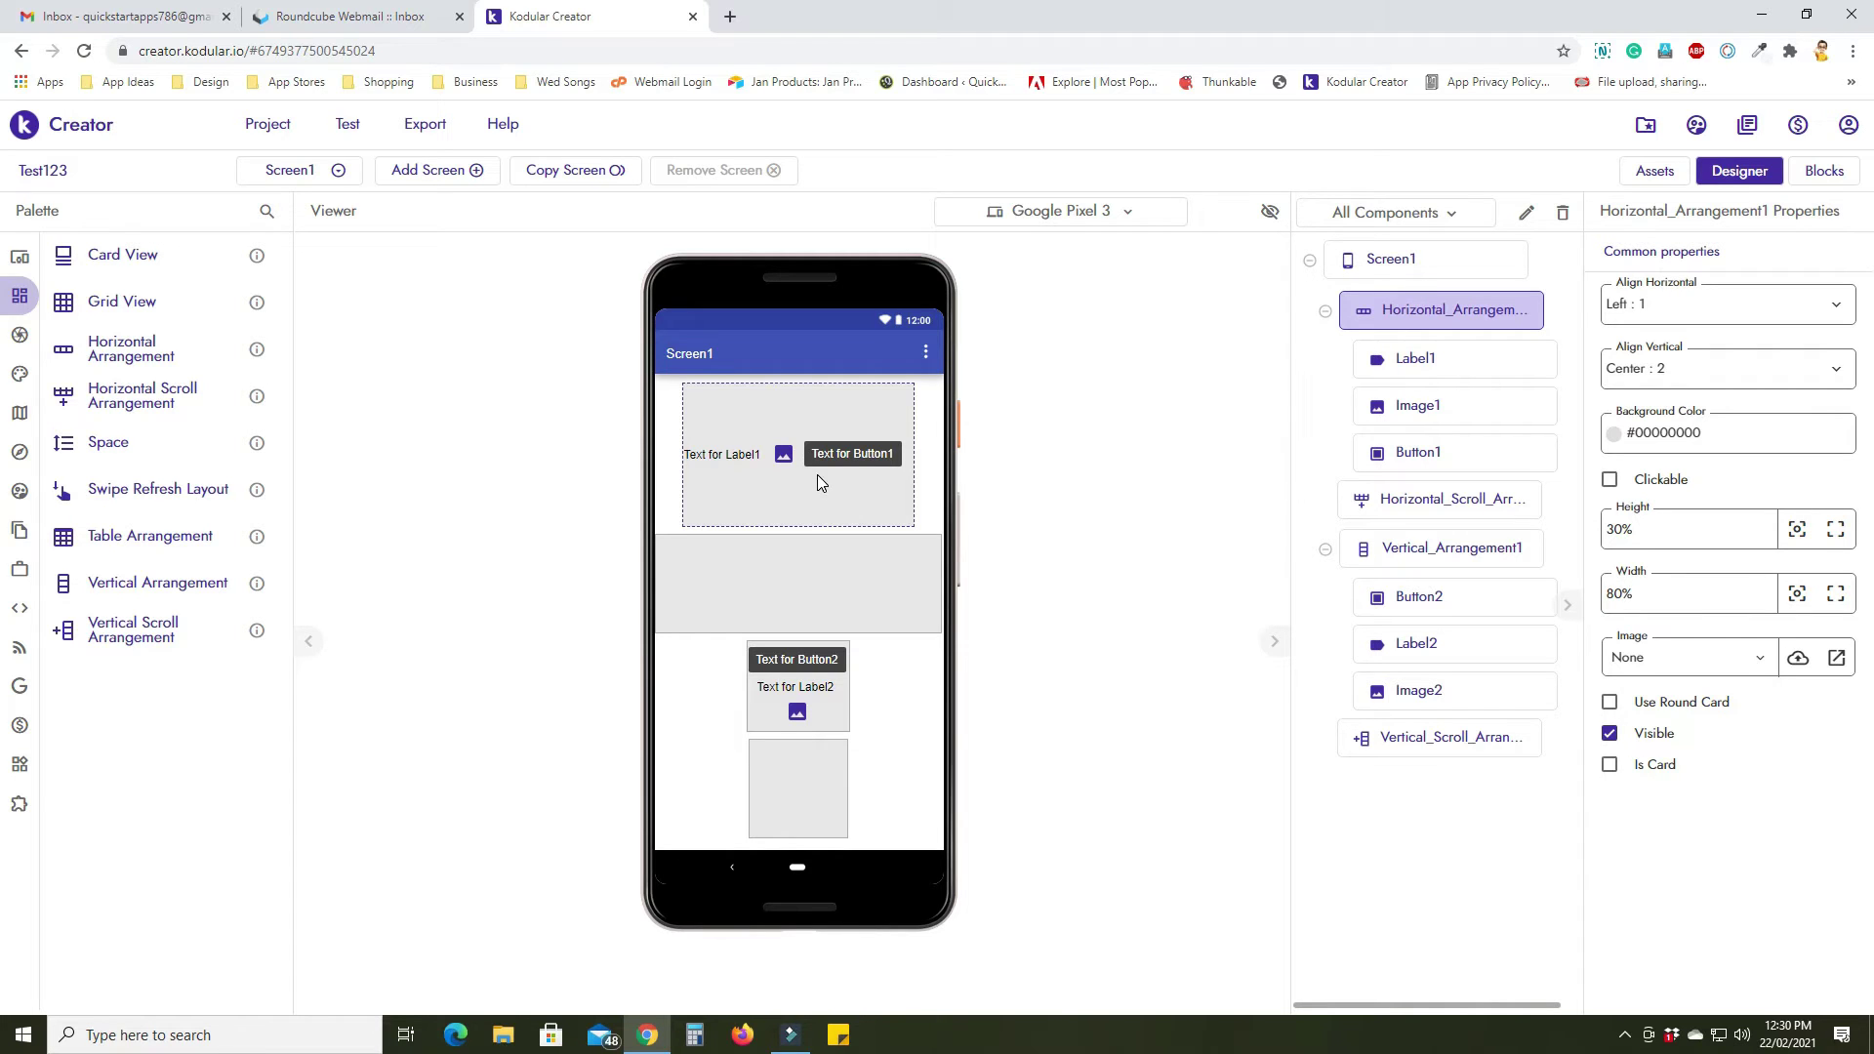
{"action": "left_click", "coordinate": [807, 588]}
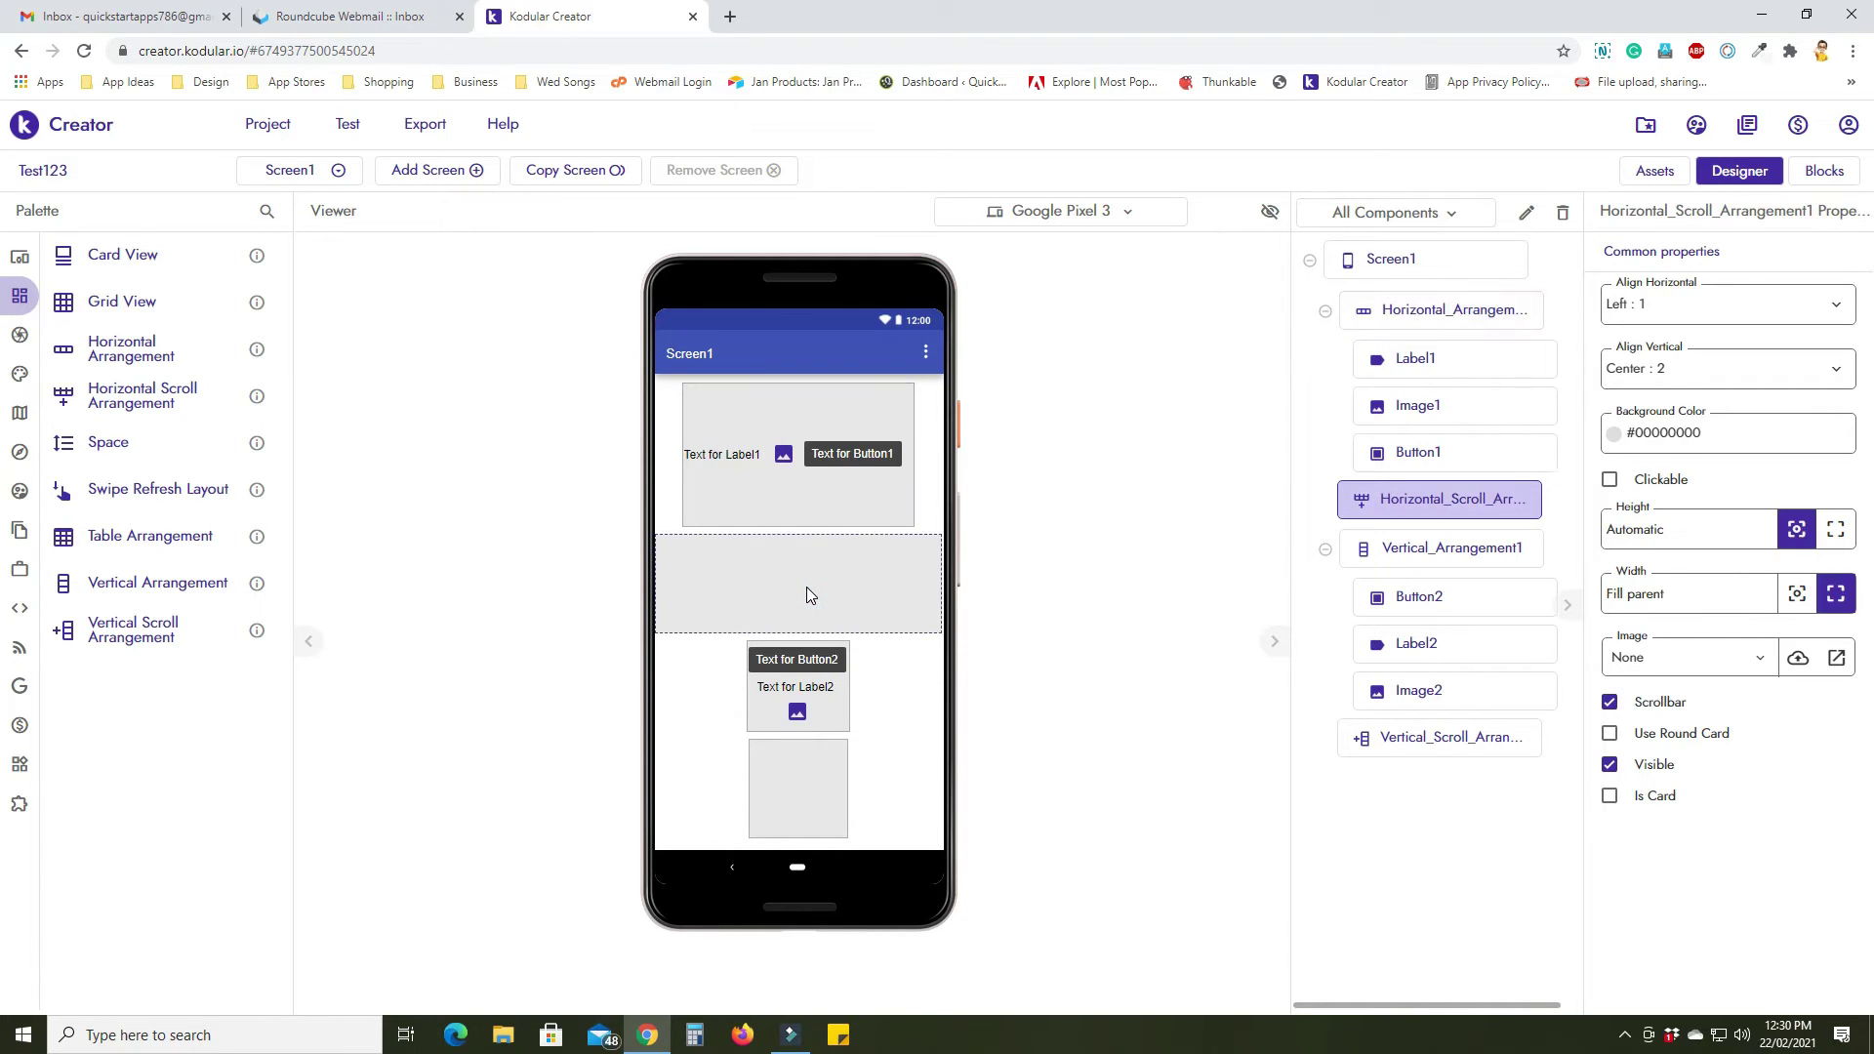
Inspect the properties of the arrangements, the screen, and the label and image inside the Horizontal Arrangement.
{"action": "left_click", "coordinate": [842, 723]}
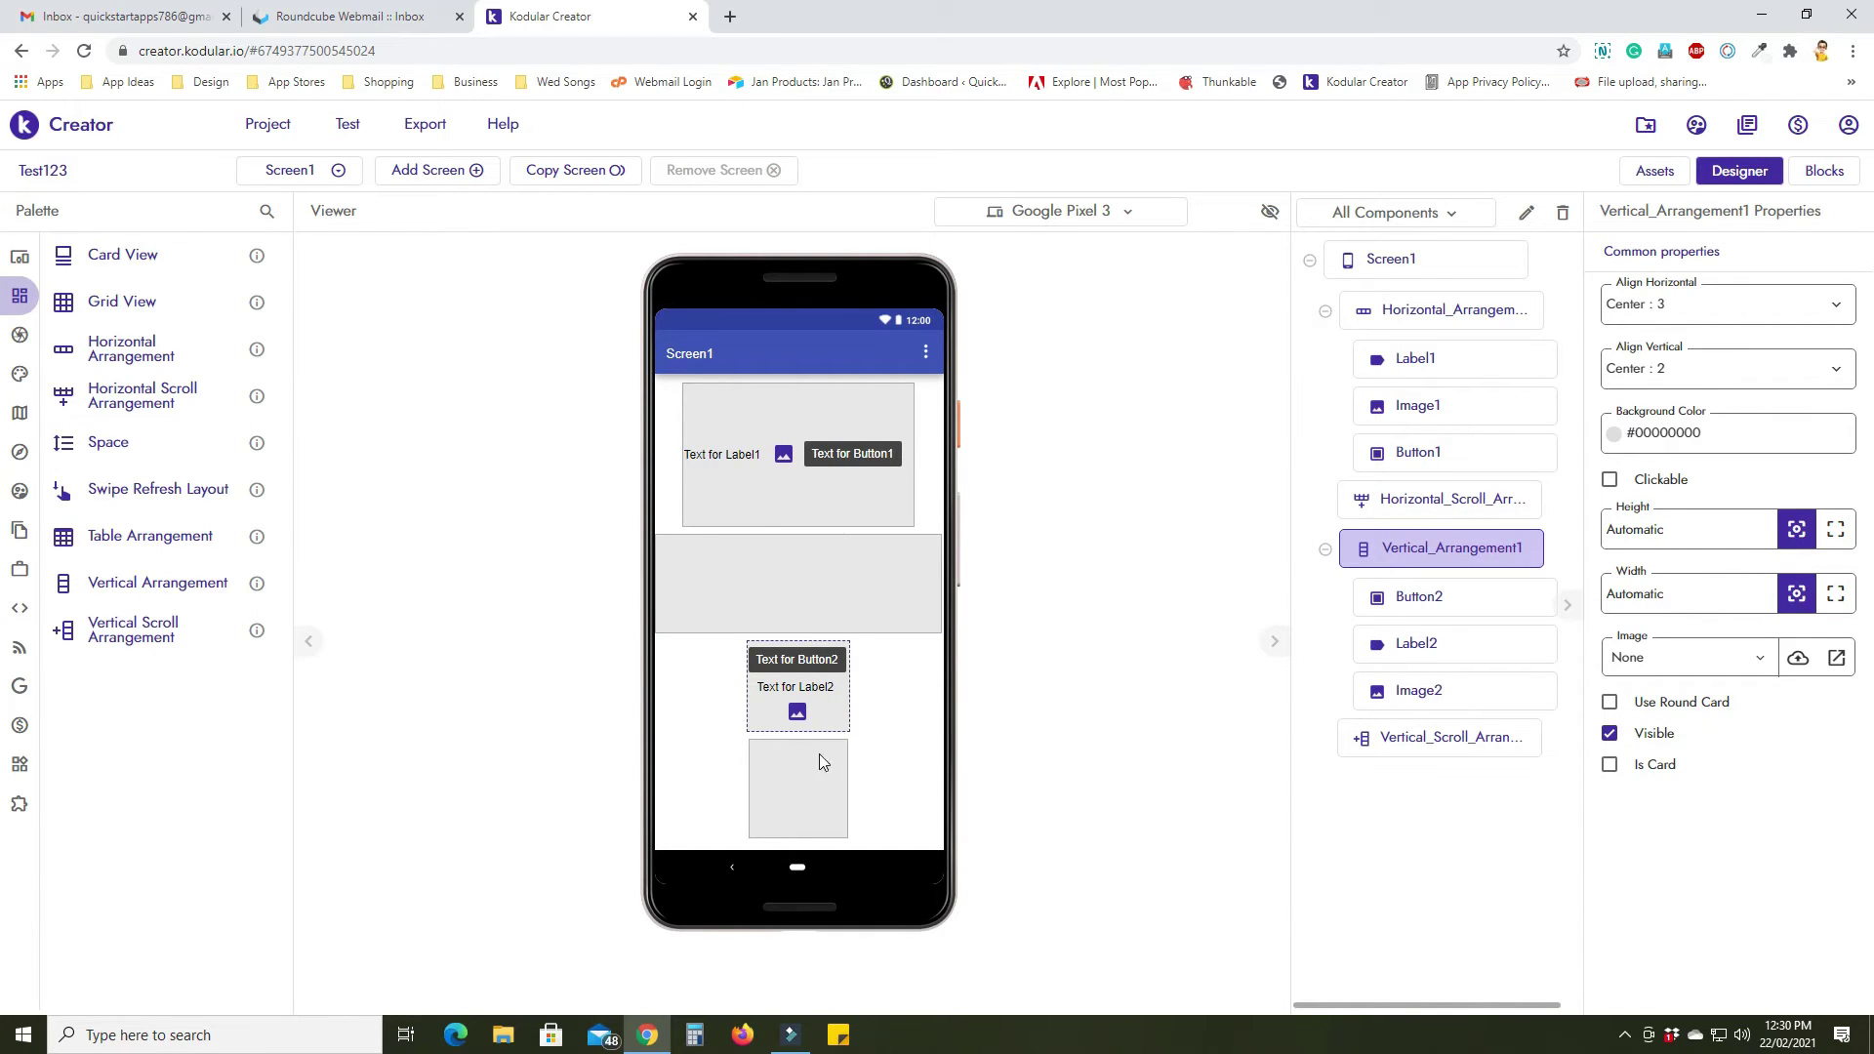
{"action": "left_click", "coordinate": [820, 759]}
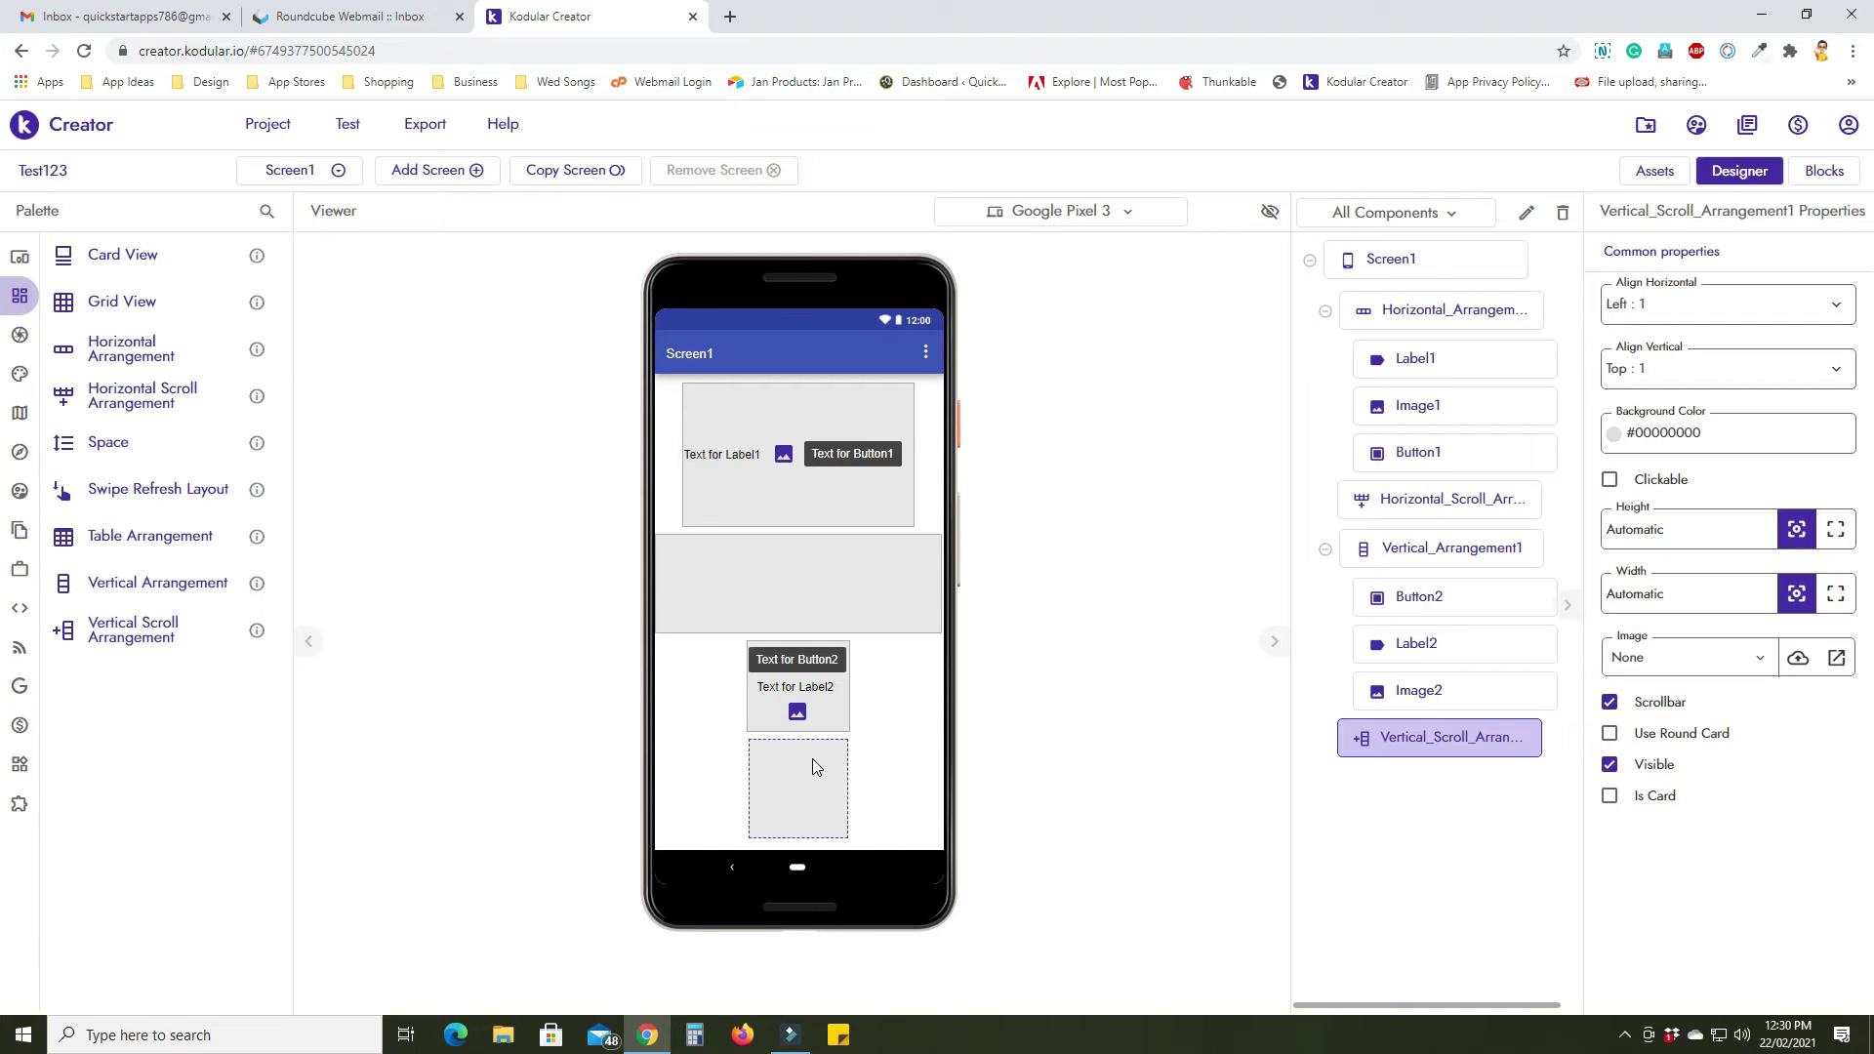
{"action": "left_click", "coordinate": [869, 723]}
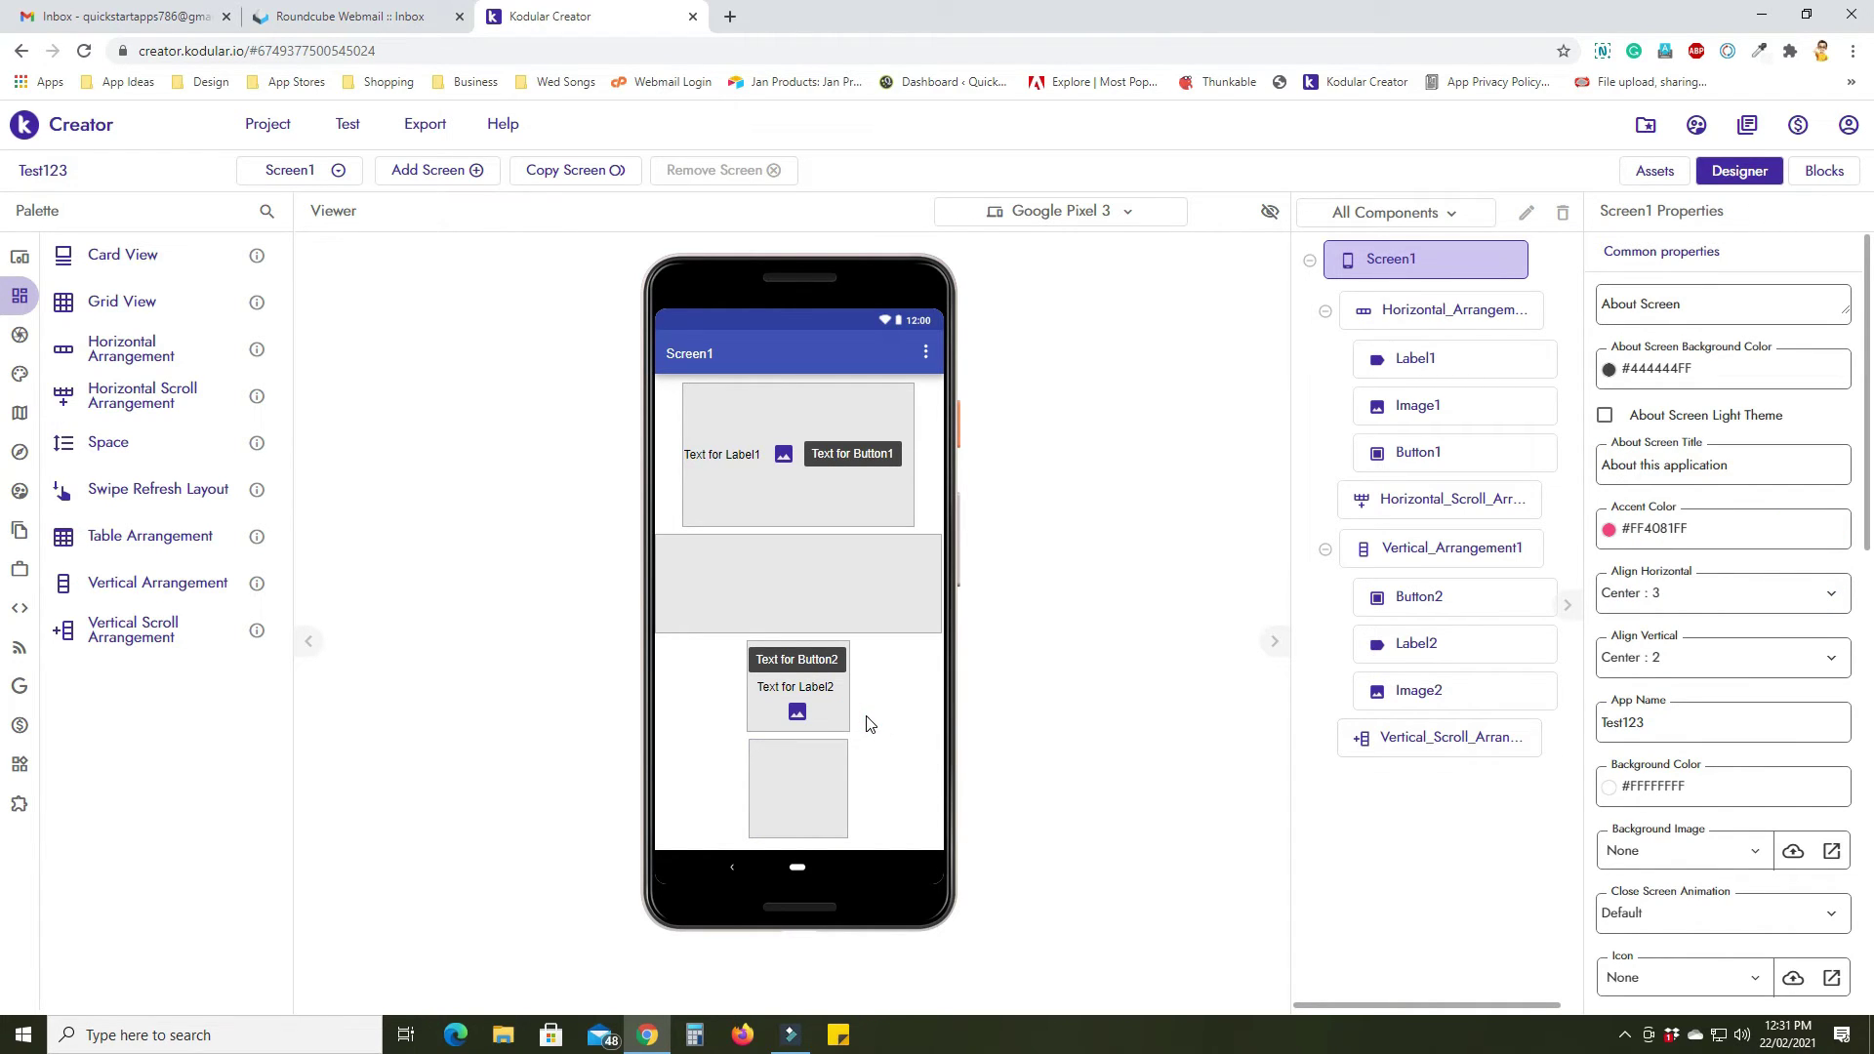
{"action": "left_click", "coordinate": [870, 514]}
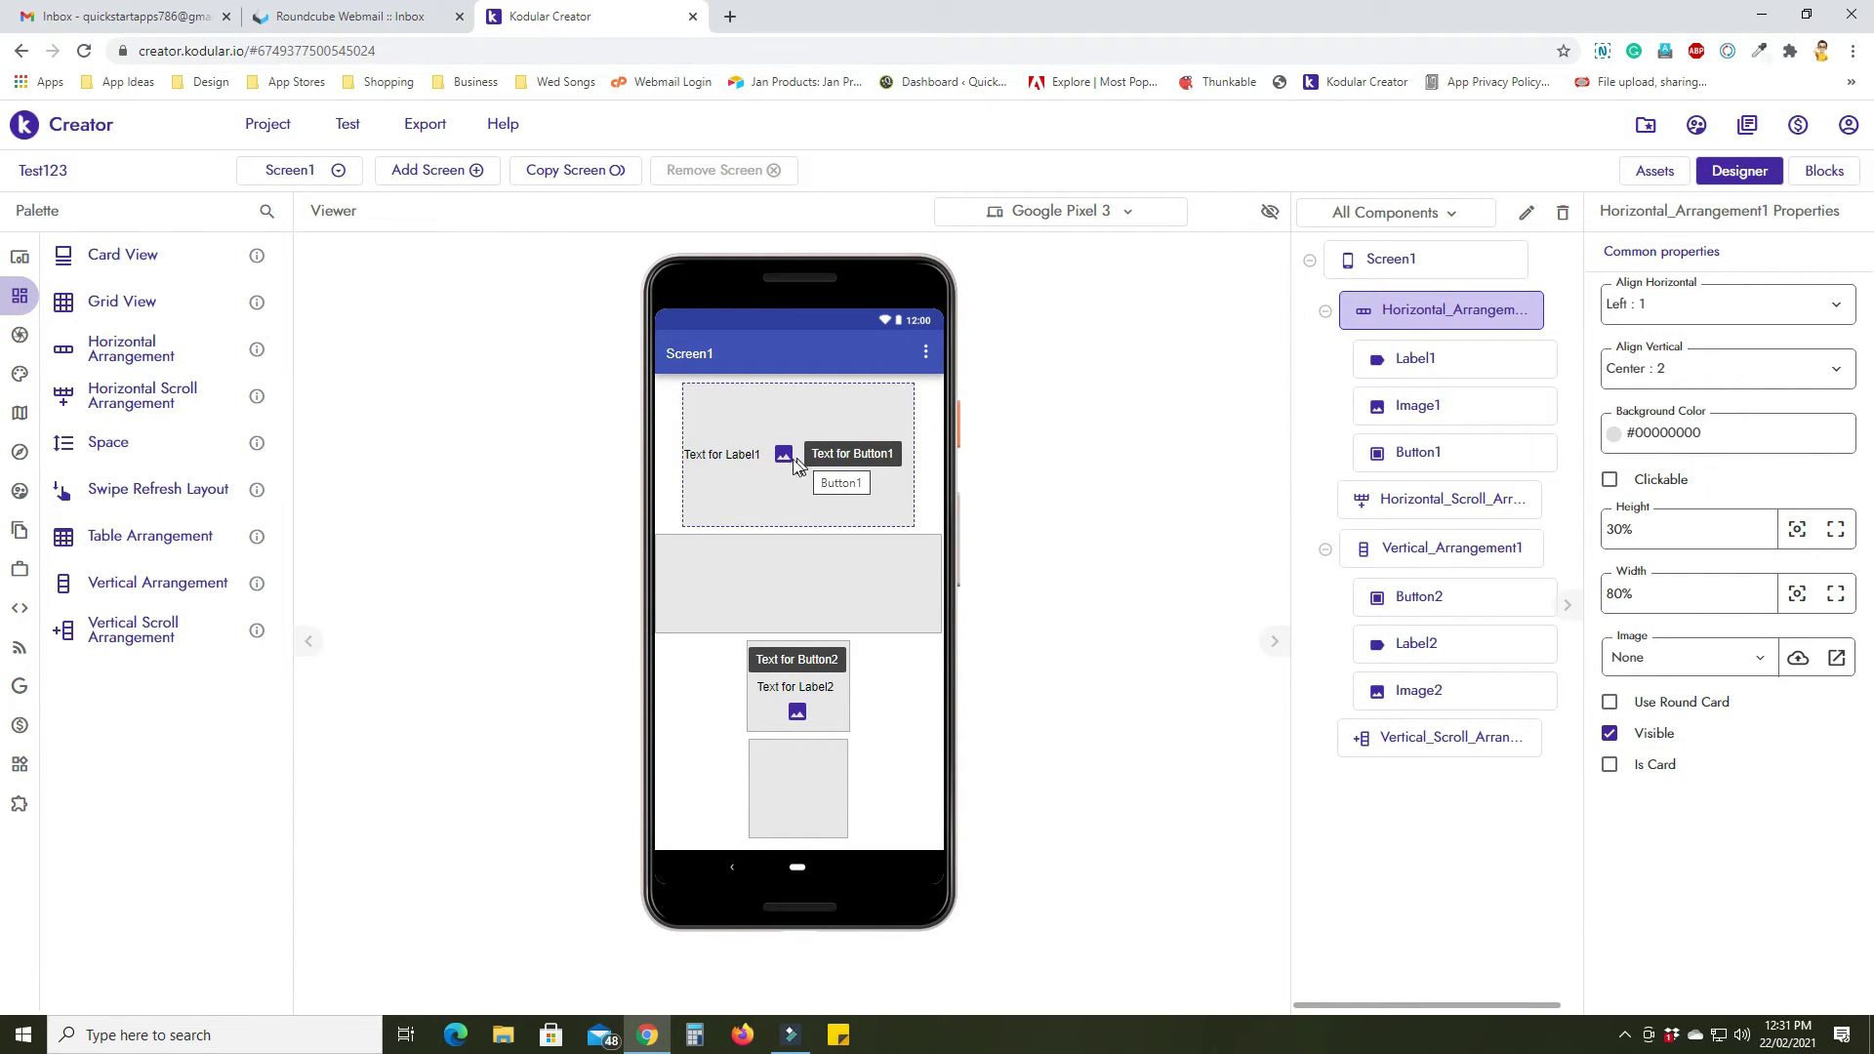
{"action": "left_click", "coordinate": [757, 458]}
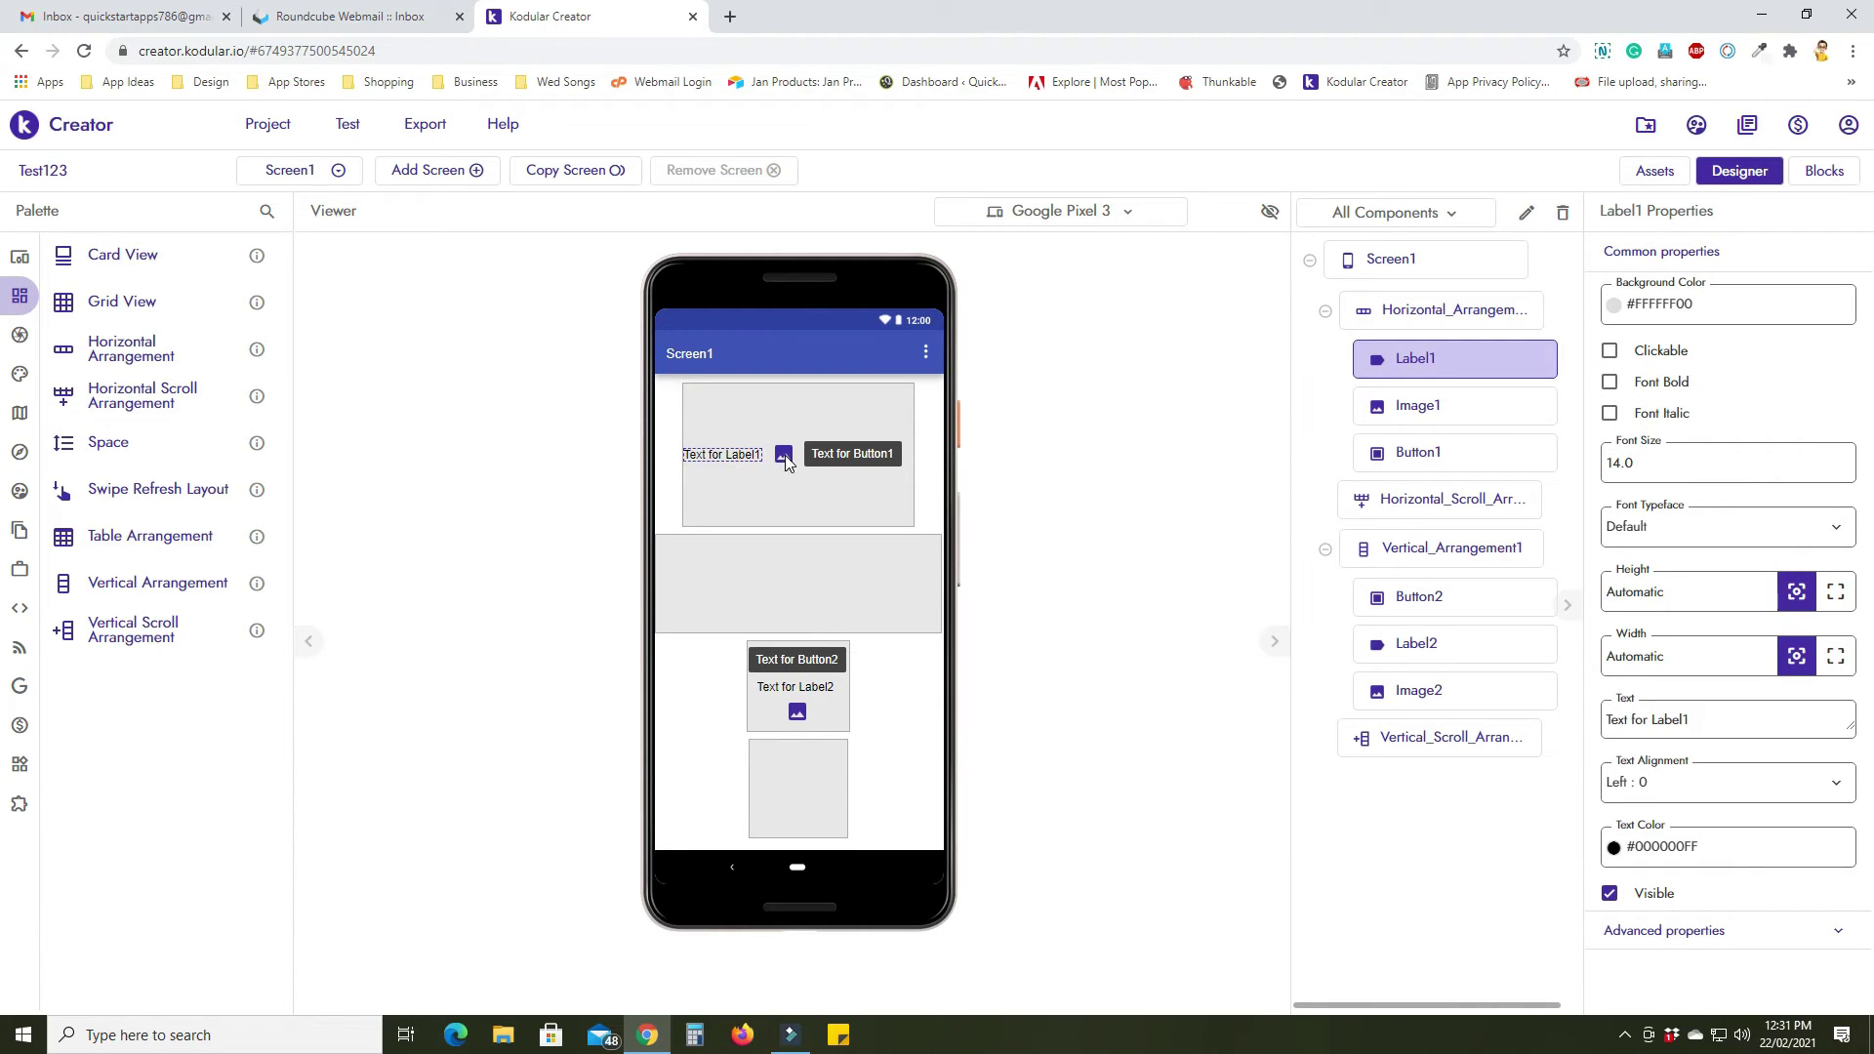
{"action": "left_click", "coordinate": [784, 455]}
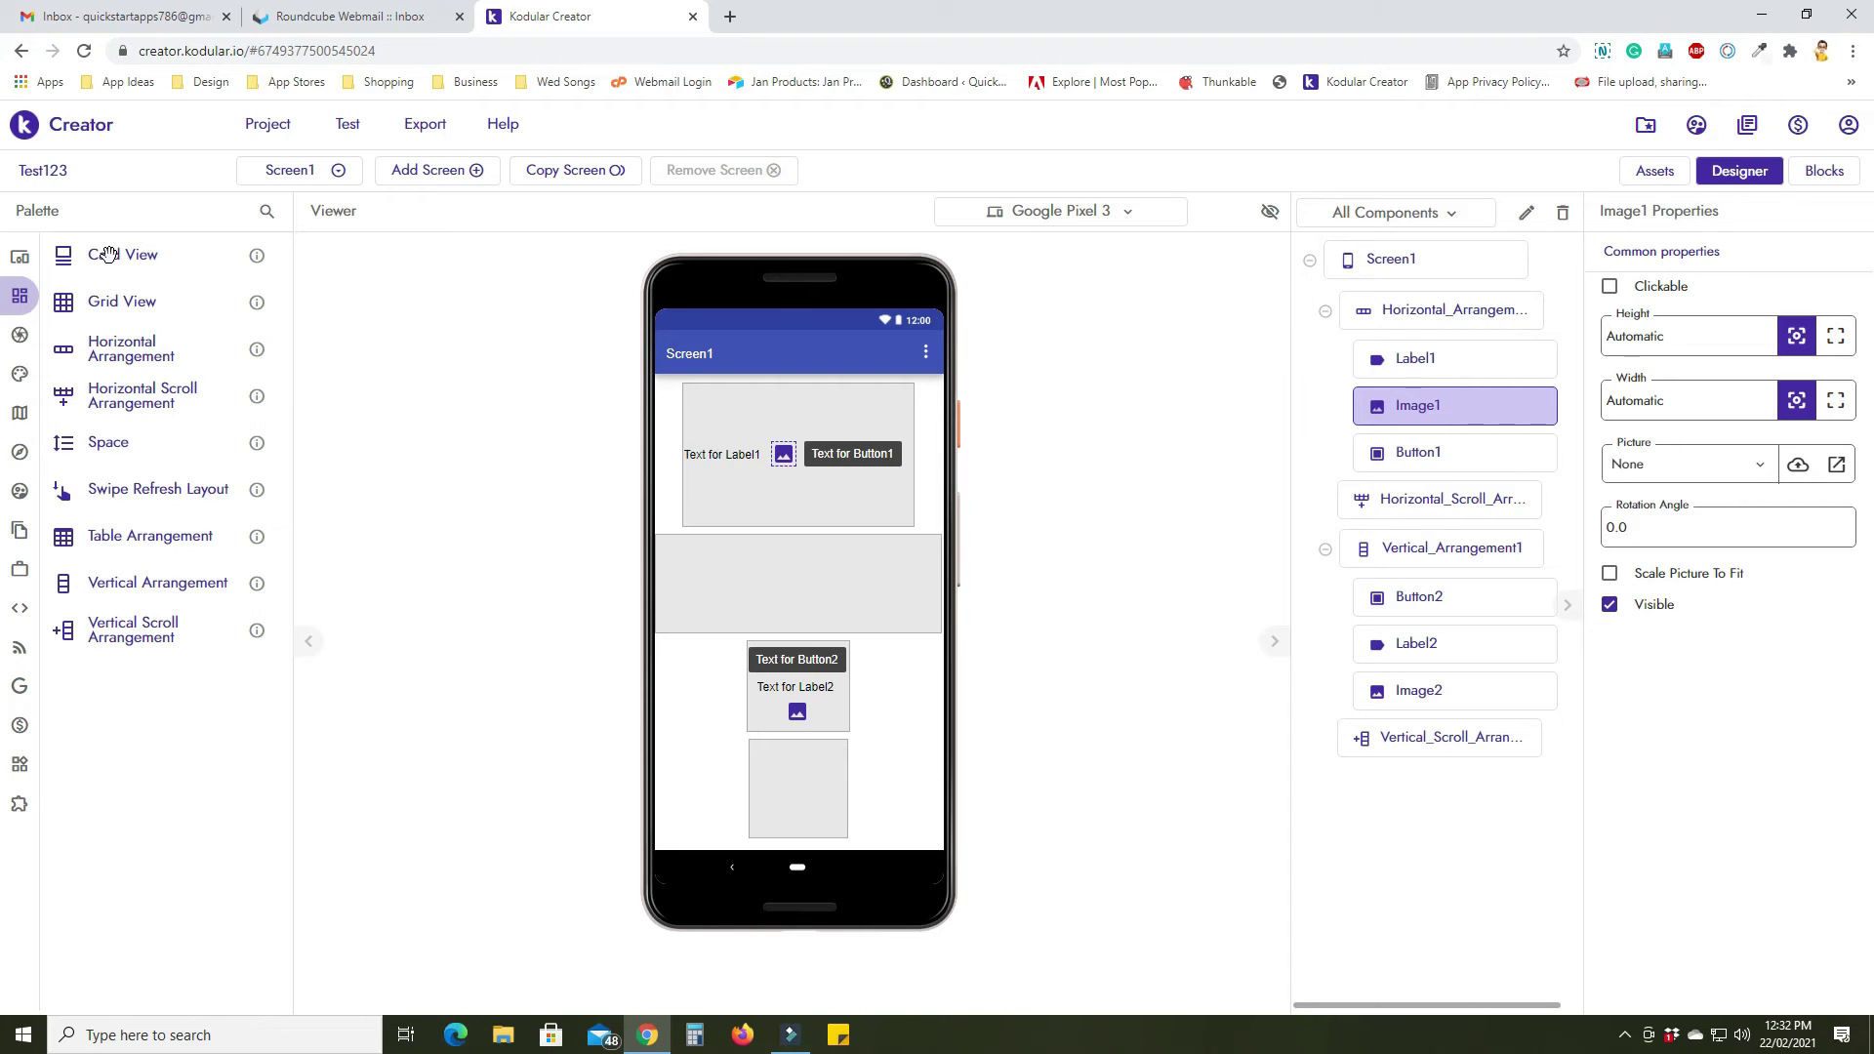
{"action": "left_click", "coordinate": [824, 727]}
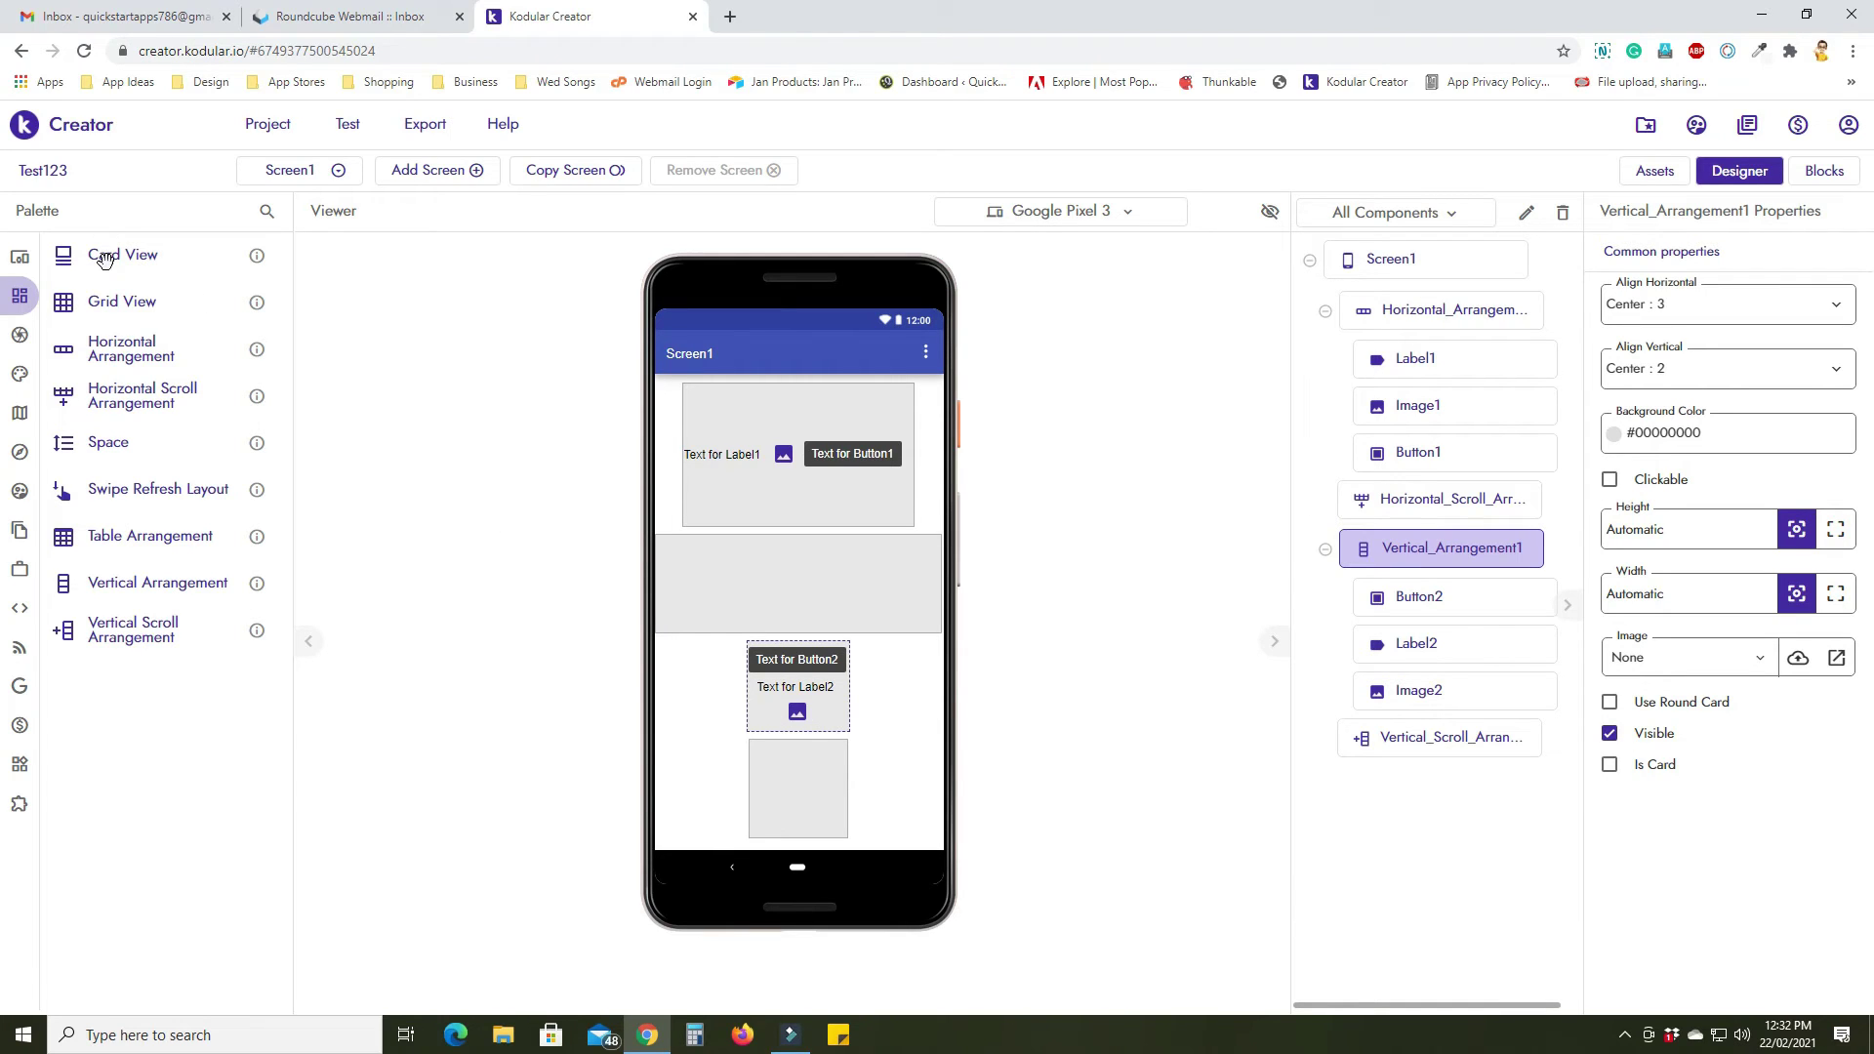
Add a Card View at the start of the Horizontal Arrangement and set its horizontal and vertical alignment to Center.
{"action": "left_click_drag", "start_coordinate": [104, 259], "coordinate": [707, 420]}
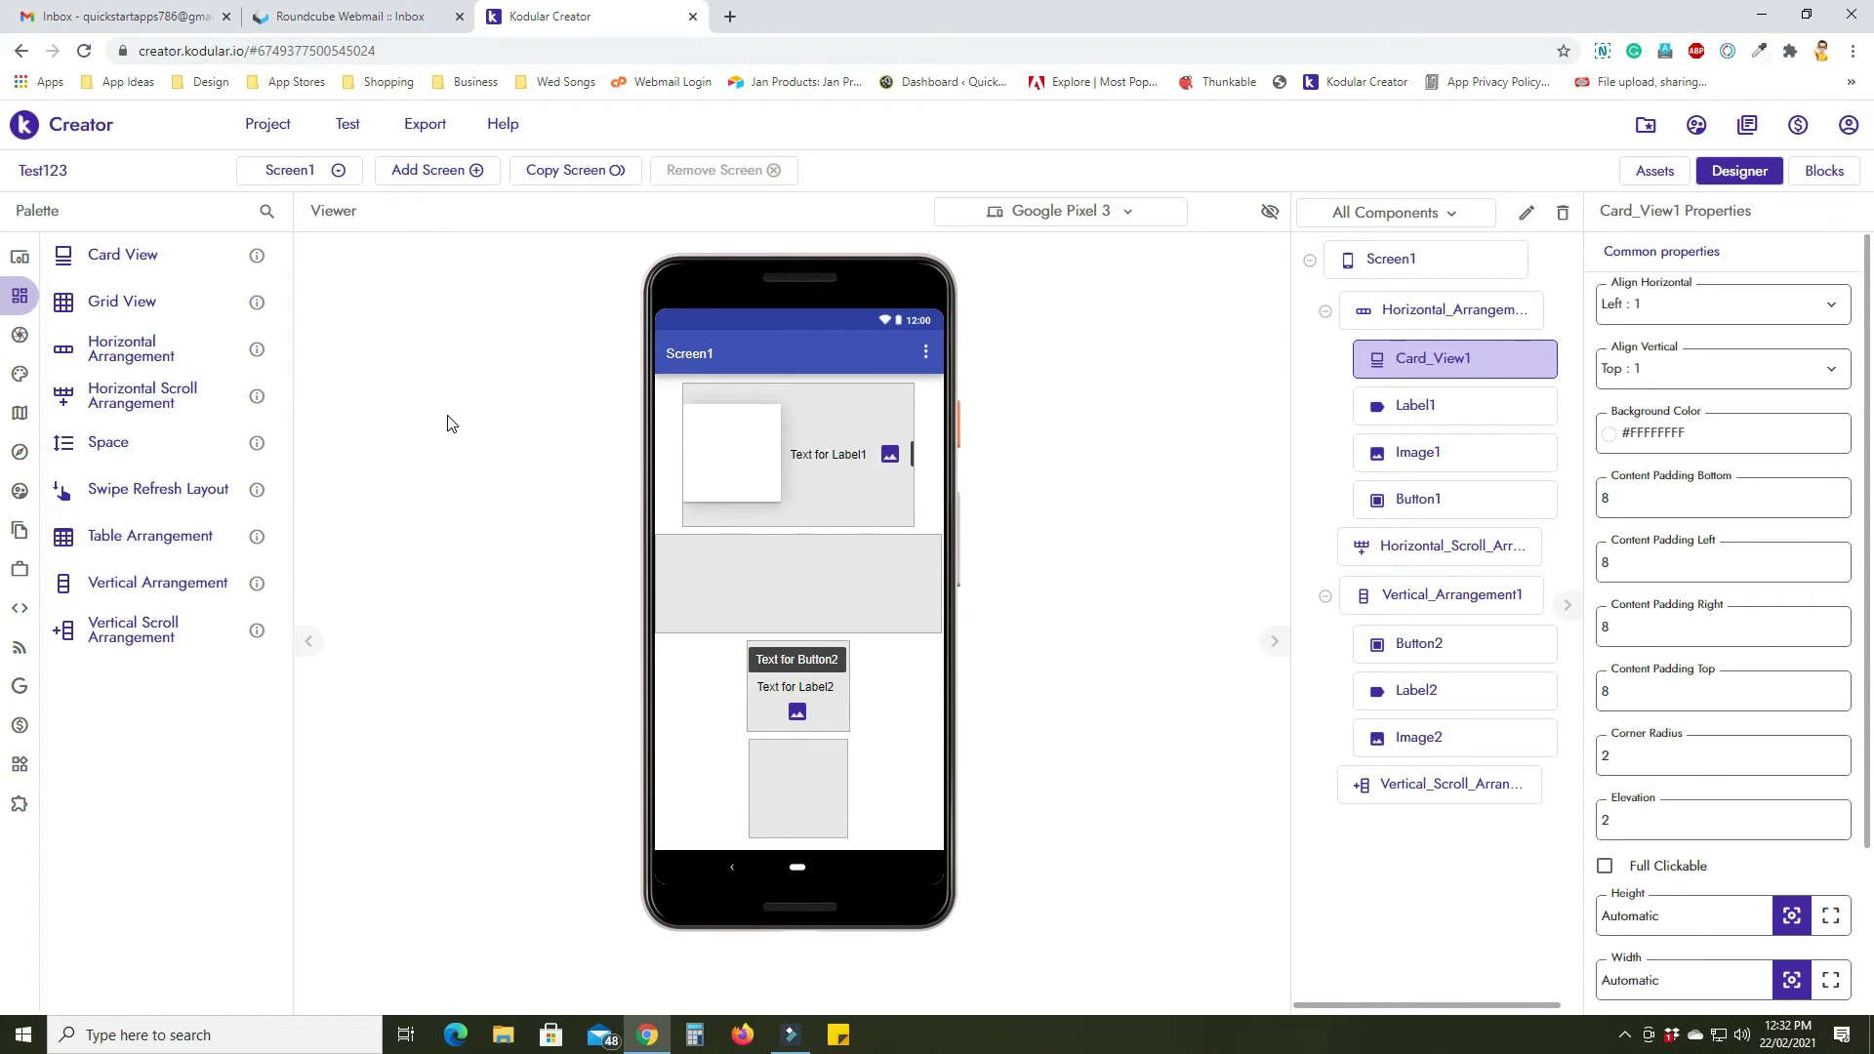
{"action": "left_click", "coordinate": [723, 445]}
{"action": "left_click", "coordinate": [1675, 317]}
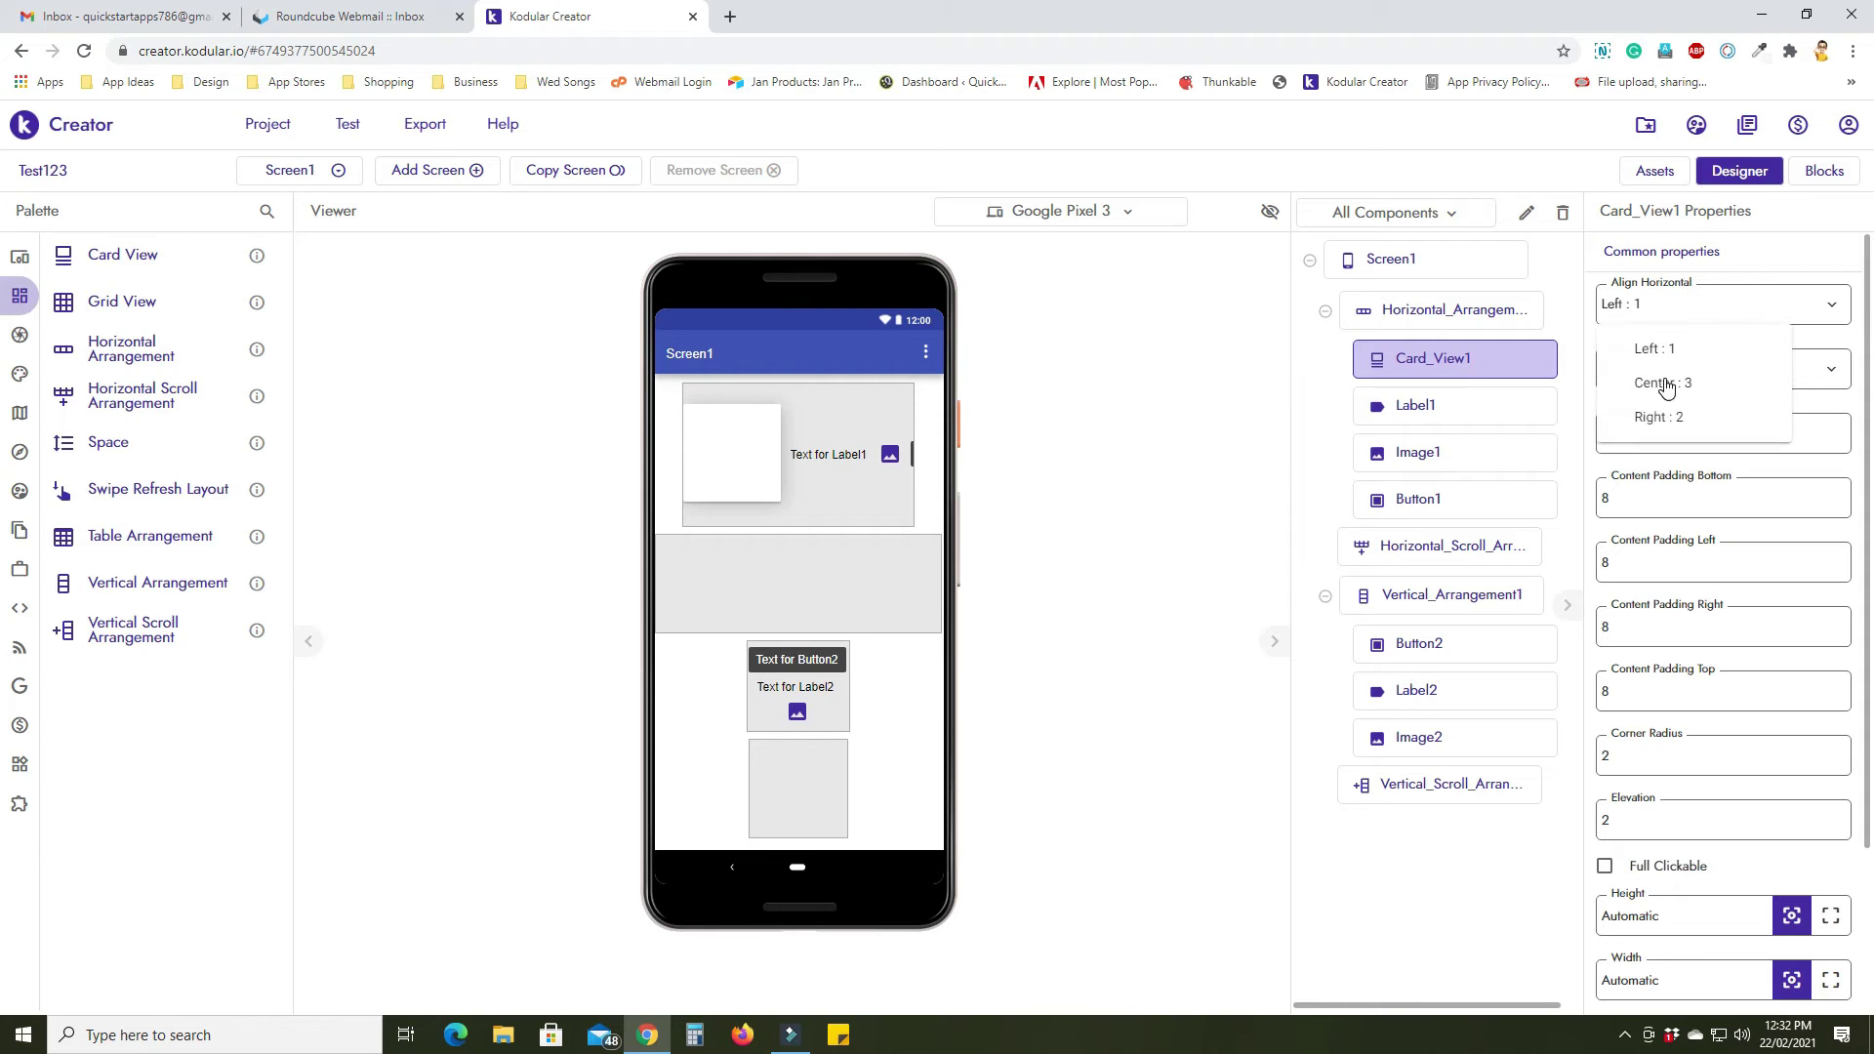
{"action": "left_click", "coordinate": [1675, 385]}
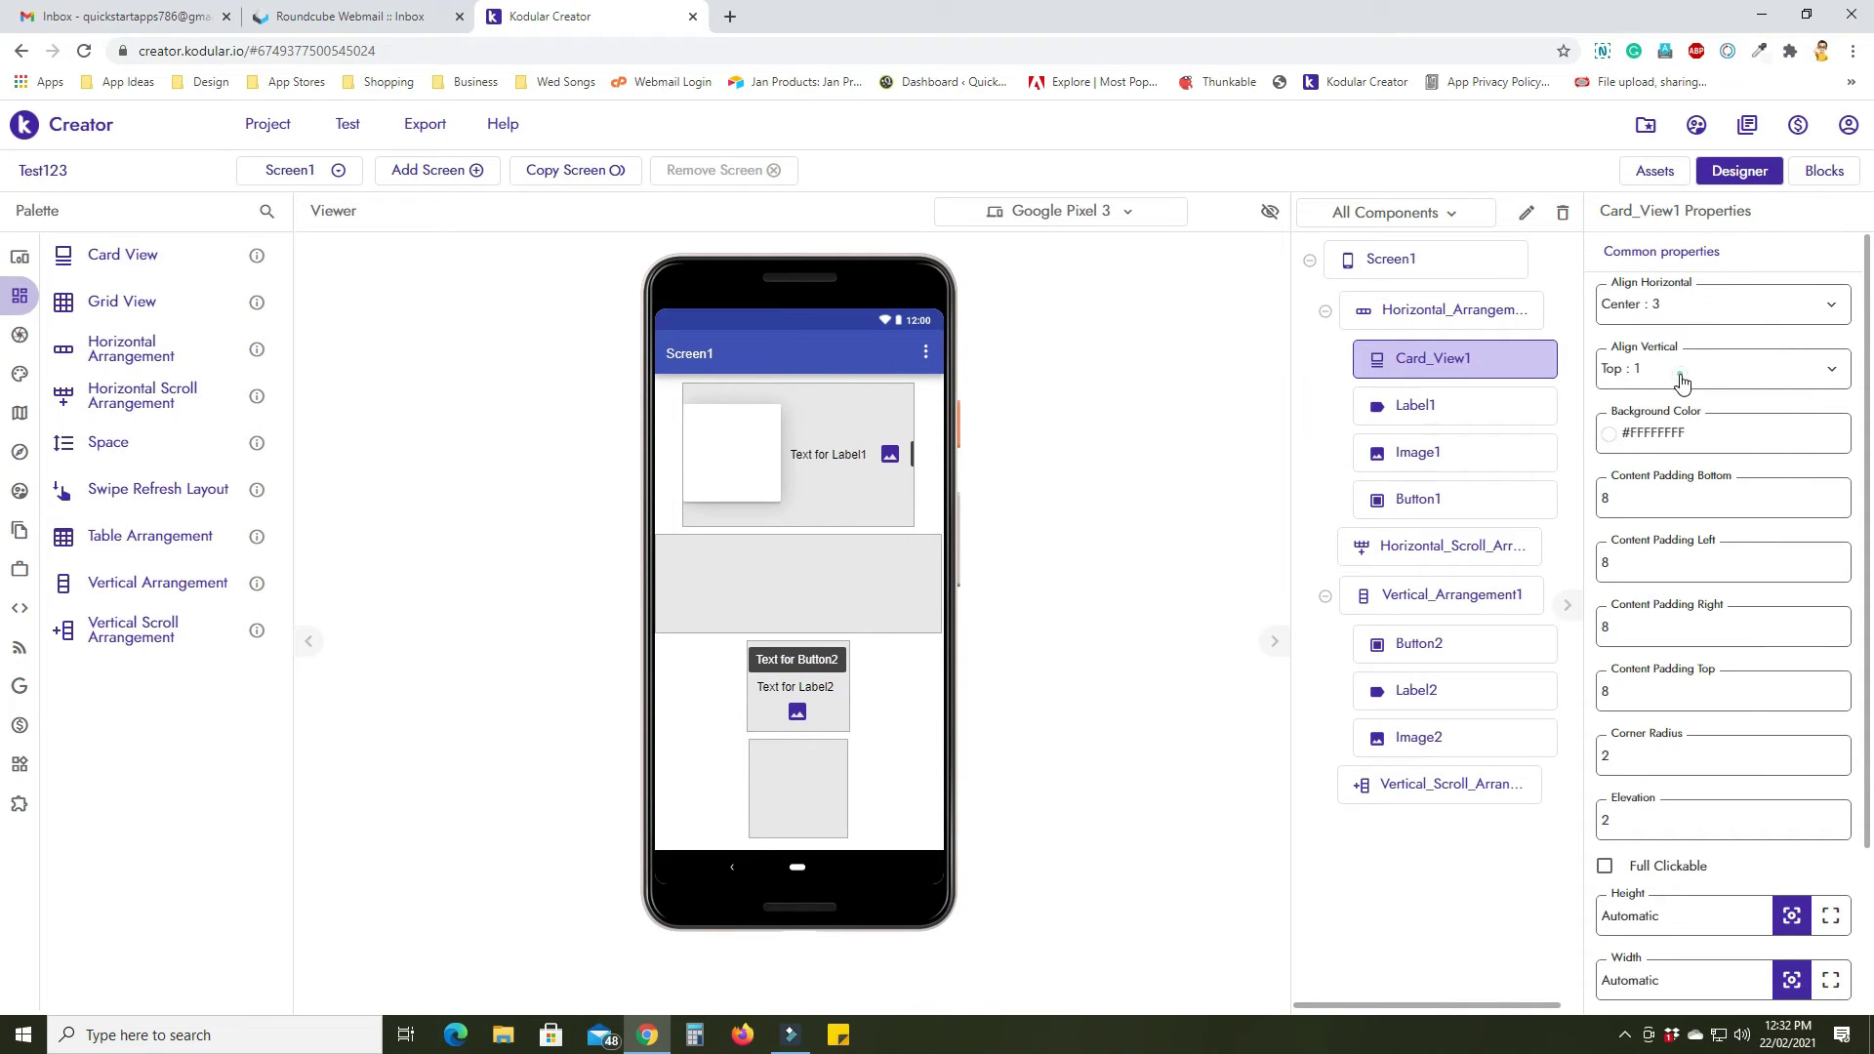
{"action": "left_click", "coordinate": [1677, 376]}
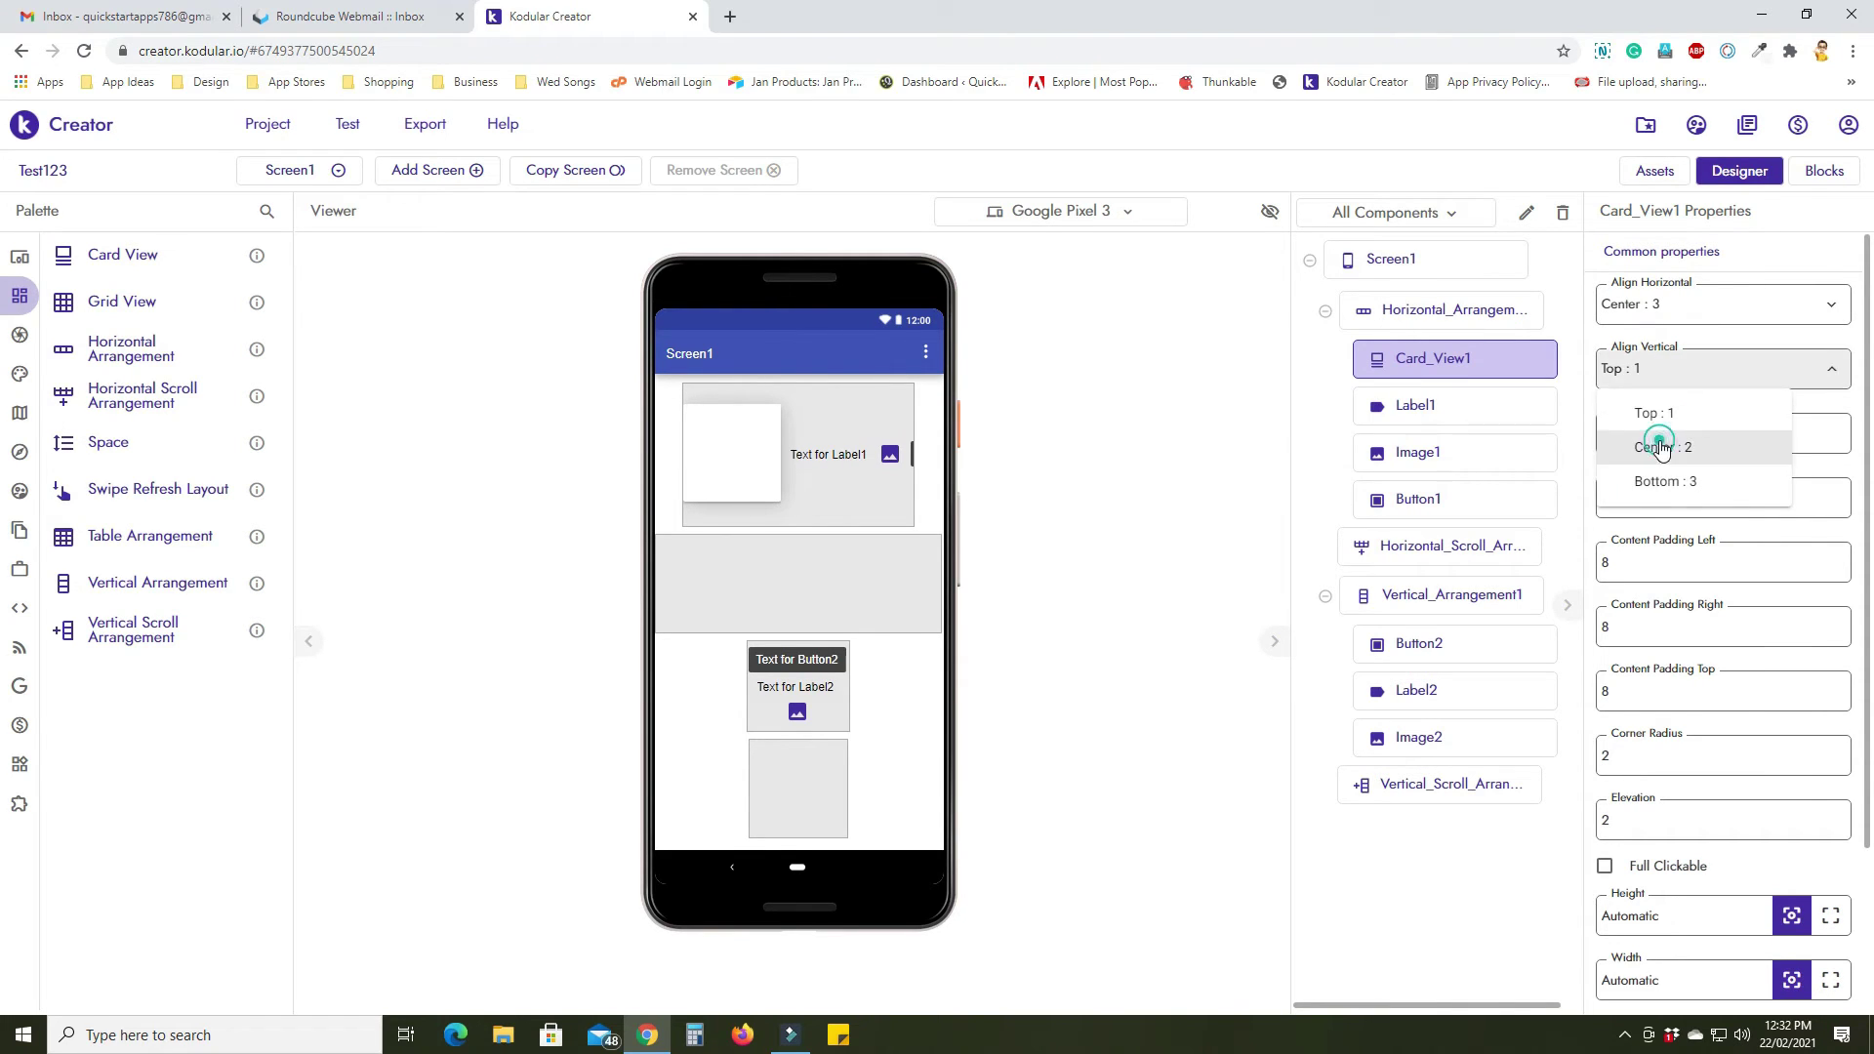
{"action": "left_click", "coordinate": [1662, 449]}
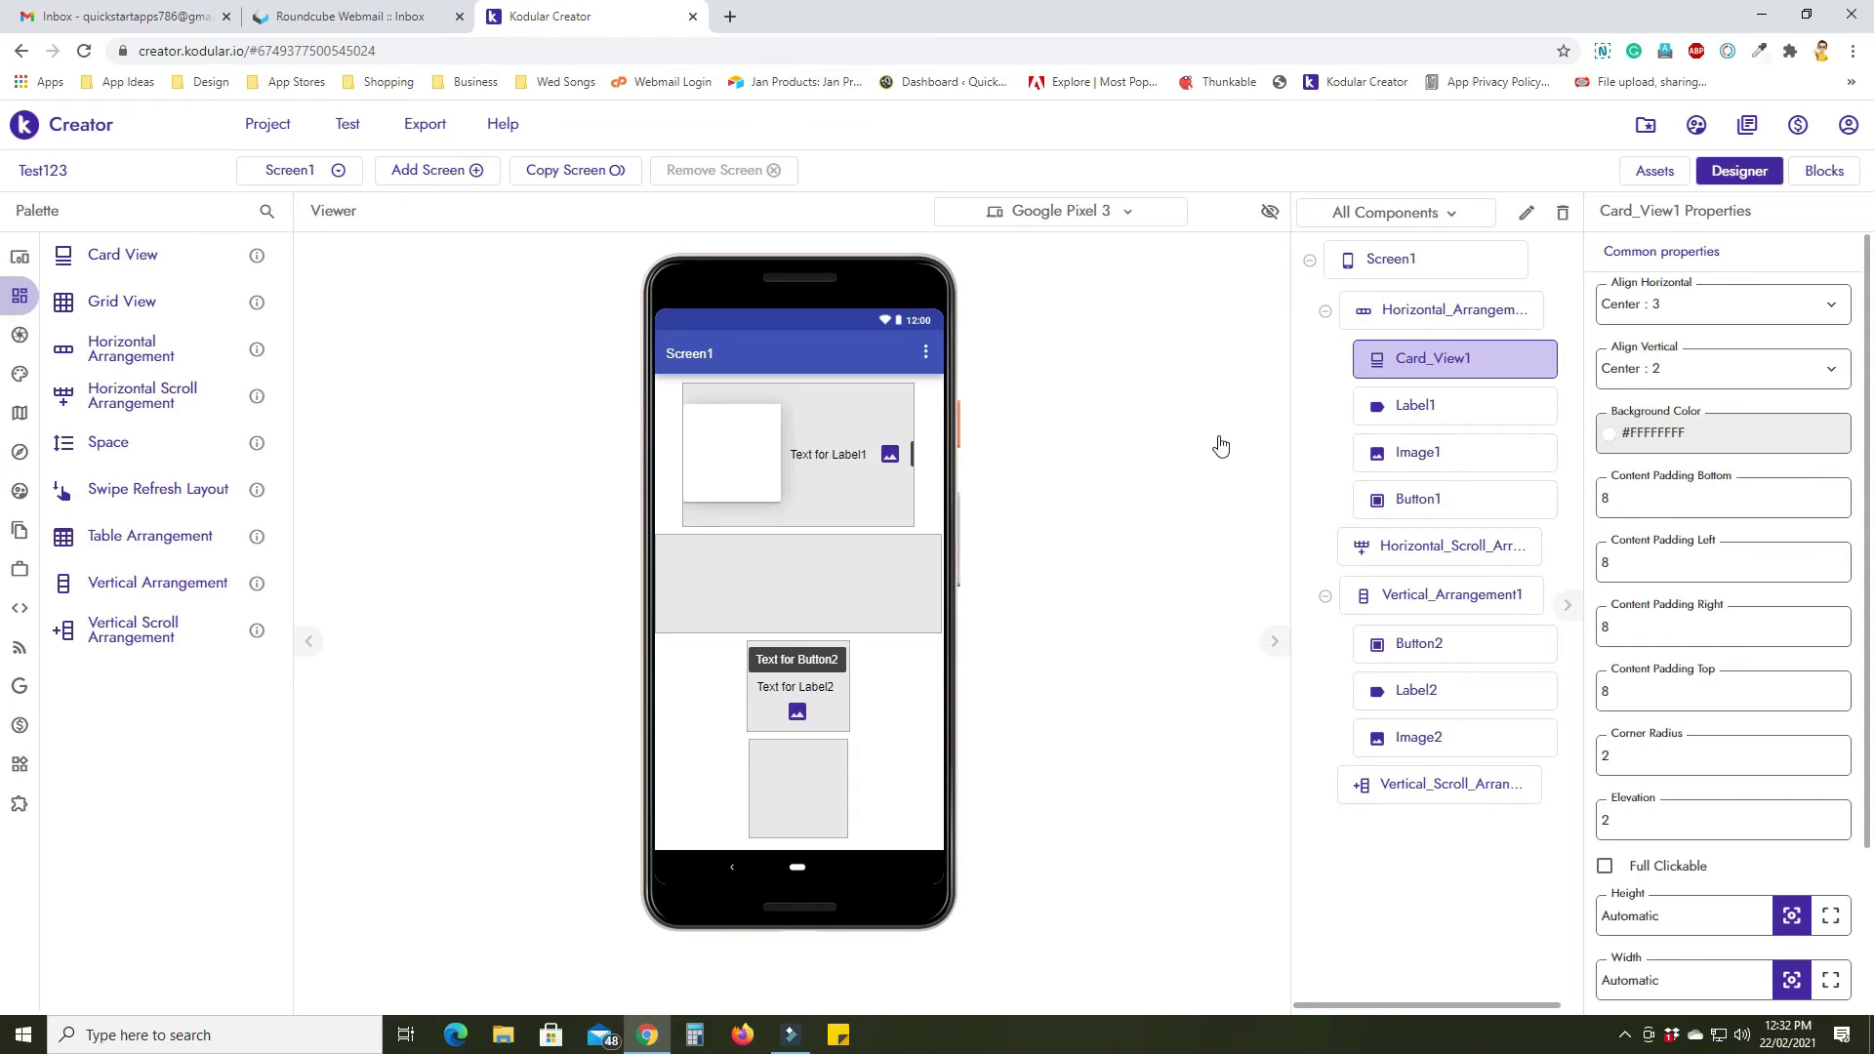
Move the image and the label from the Horizontal Arrangement into the Card View, with the image above the label.
{"action": "left_click", "coordinate": [890, 456]}
{"action": "mouse_move", "coordinate": [890, 459]}
{"action": "left_mouse_down"}
{"action": "mouse_move", "coordinate": [742, 447]}
{"action": "mouse_move", "coordinate": [745, 469]}
{"action": "mouse_move", "coordinate": [708, 465]}
{"action": "left_mouse_up"}
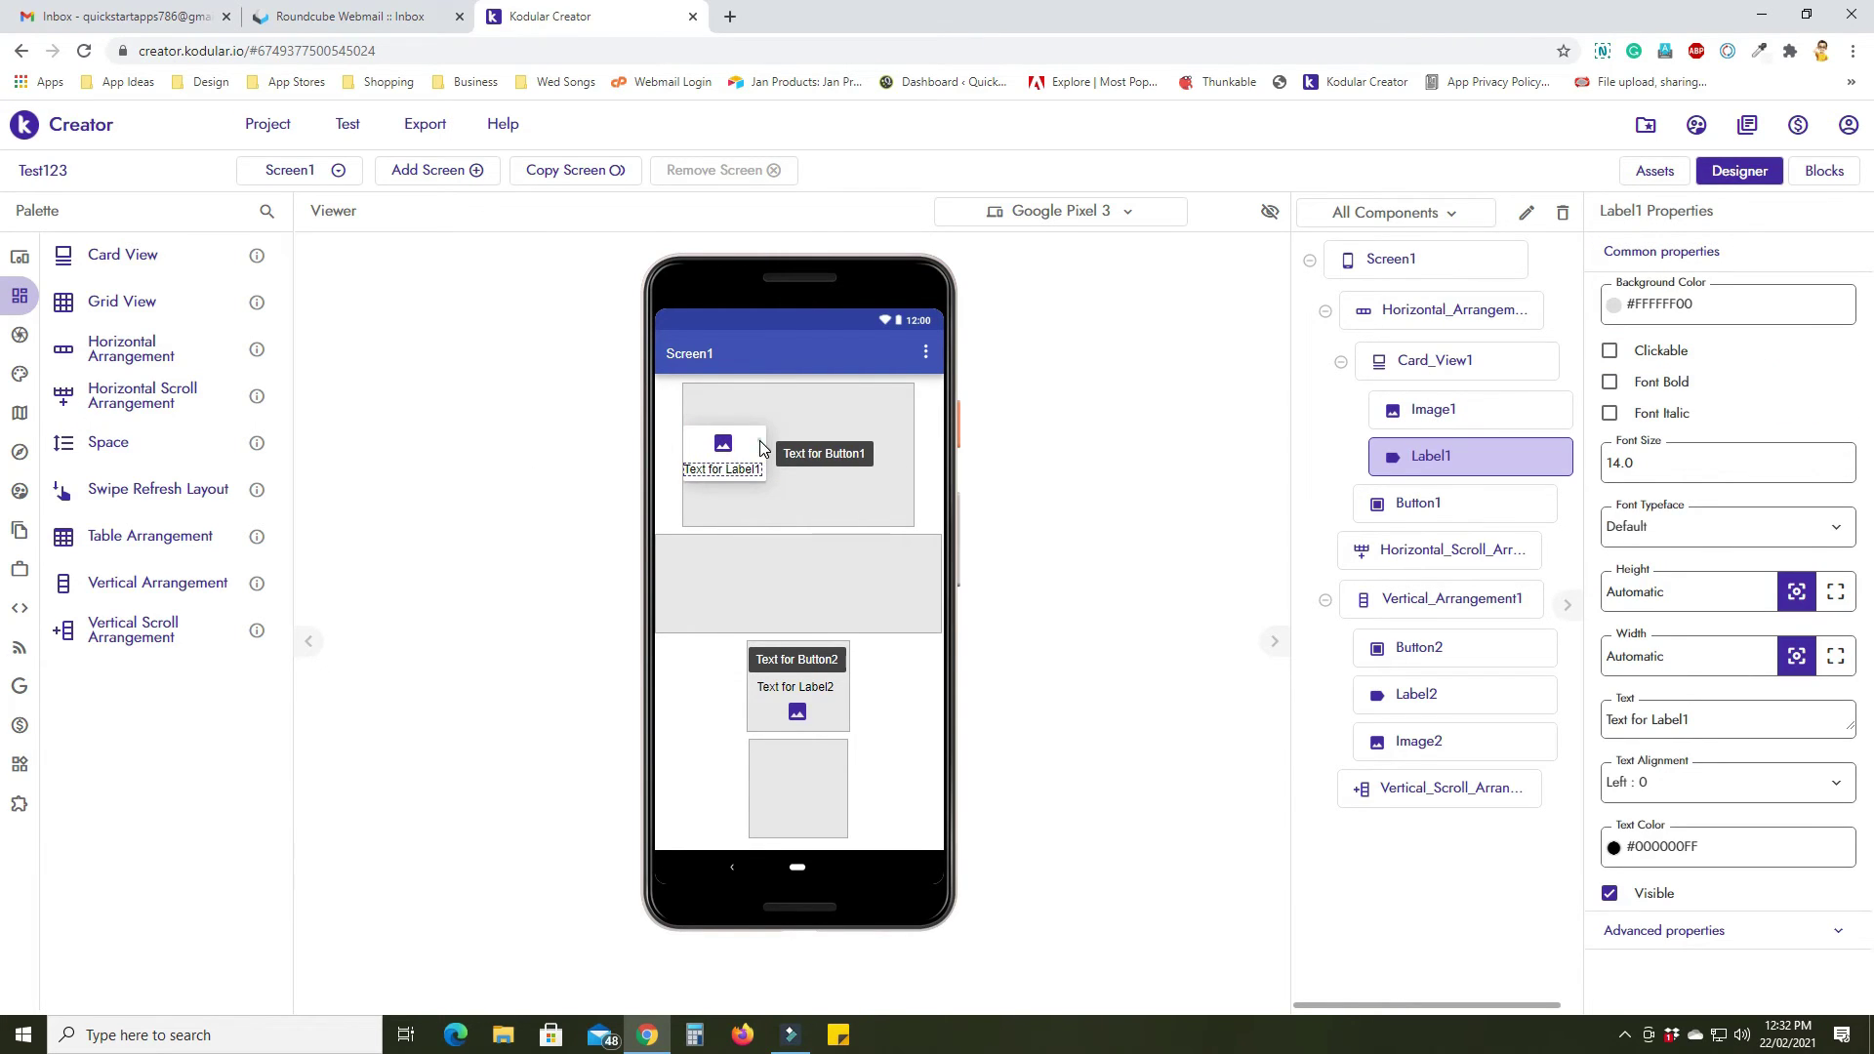
{"action": "left_click", "coordinate": [762, 448]}
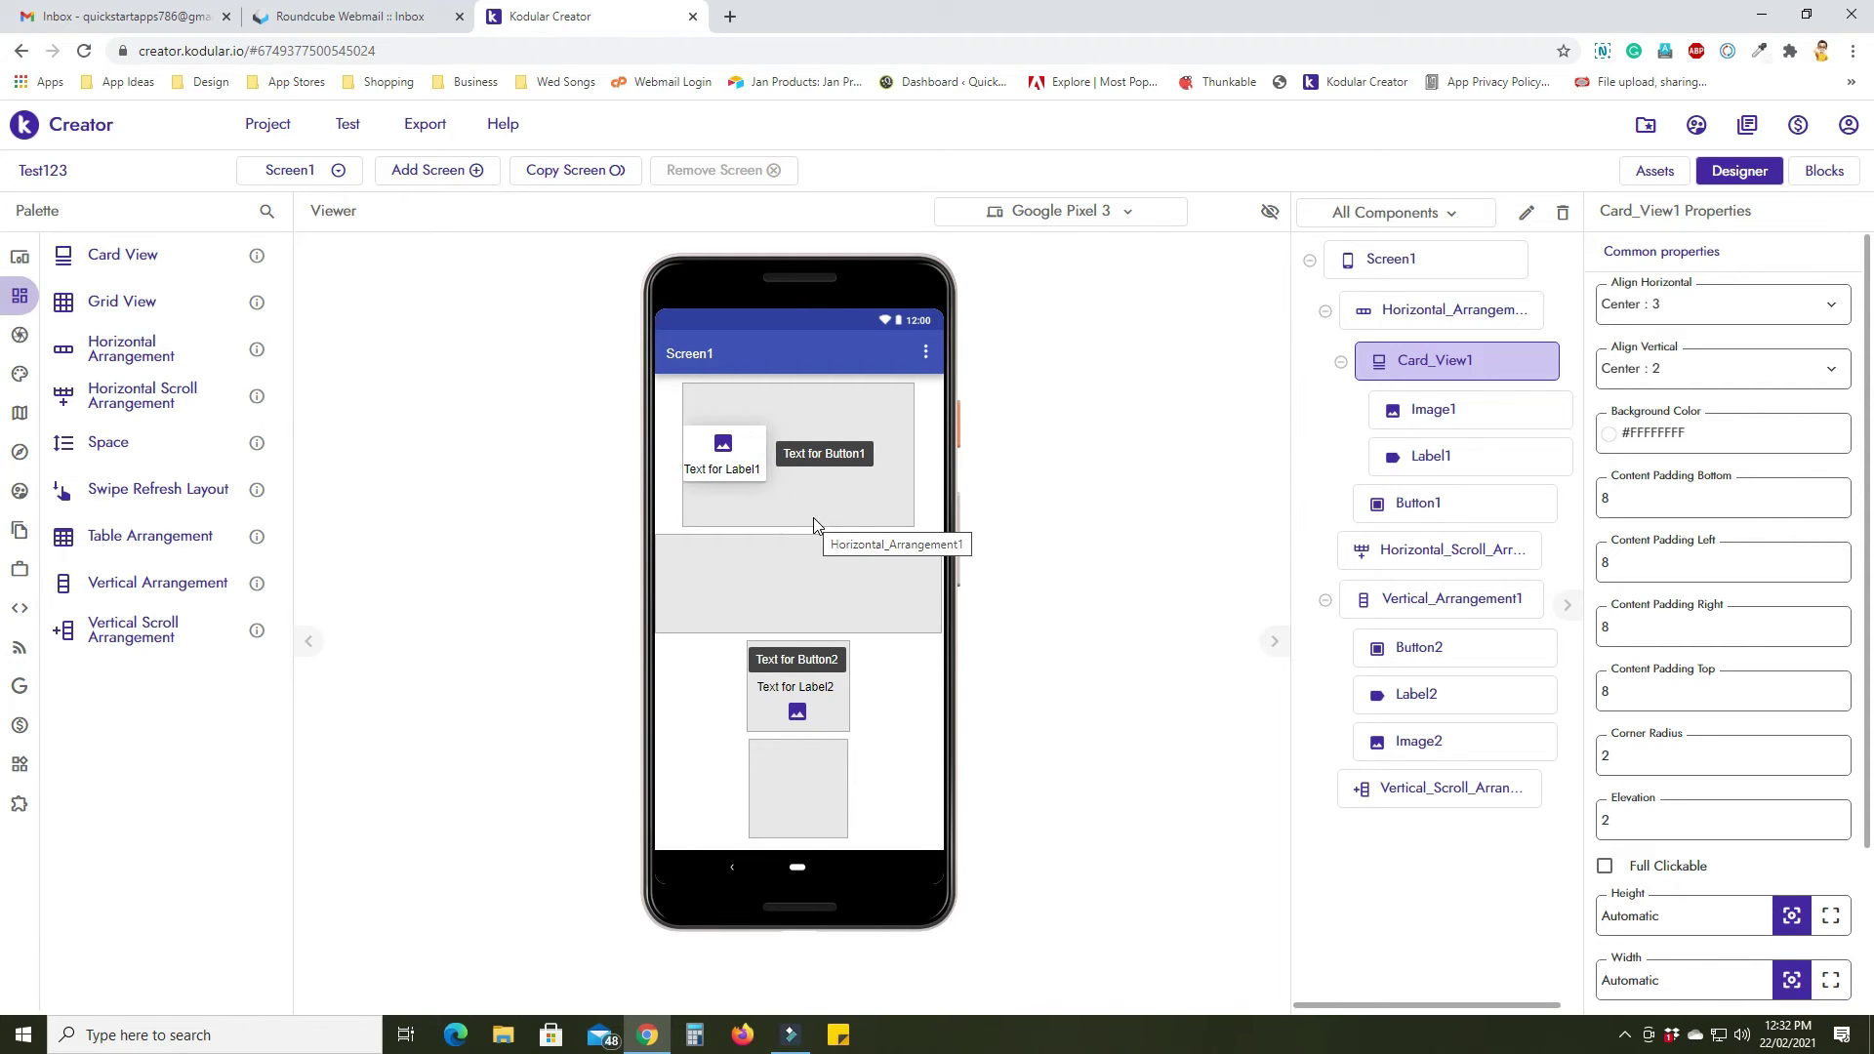
{"action": "left_click", "coordinate": [724, 445]}
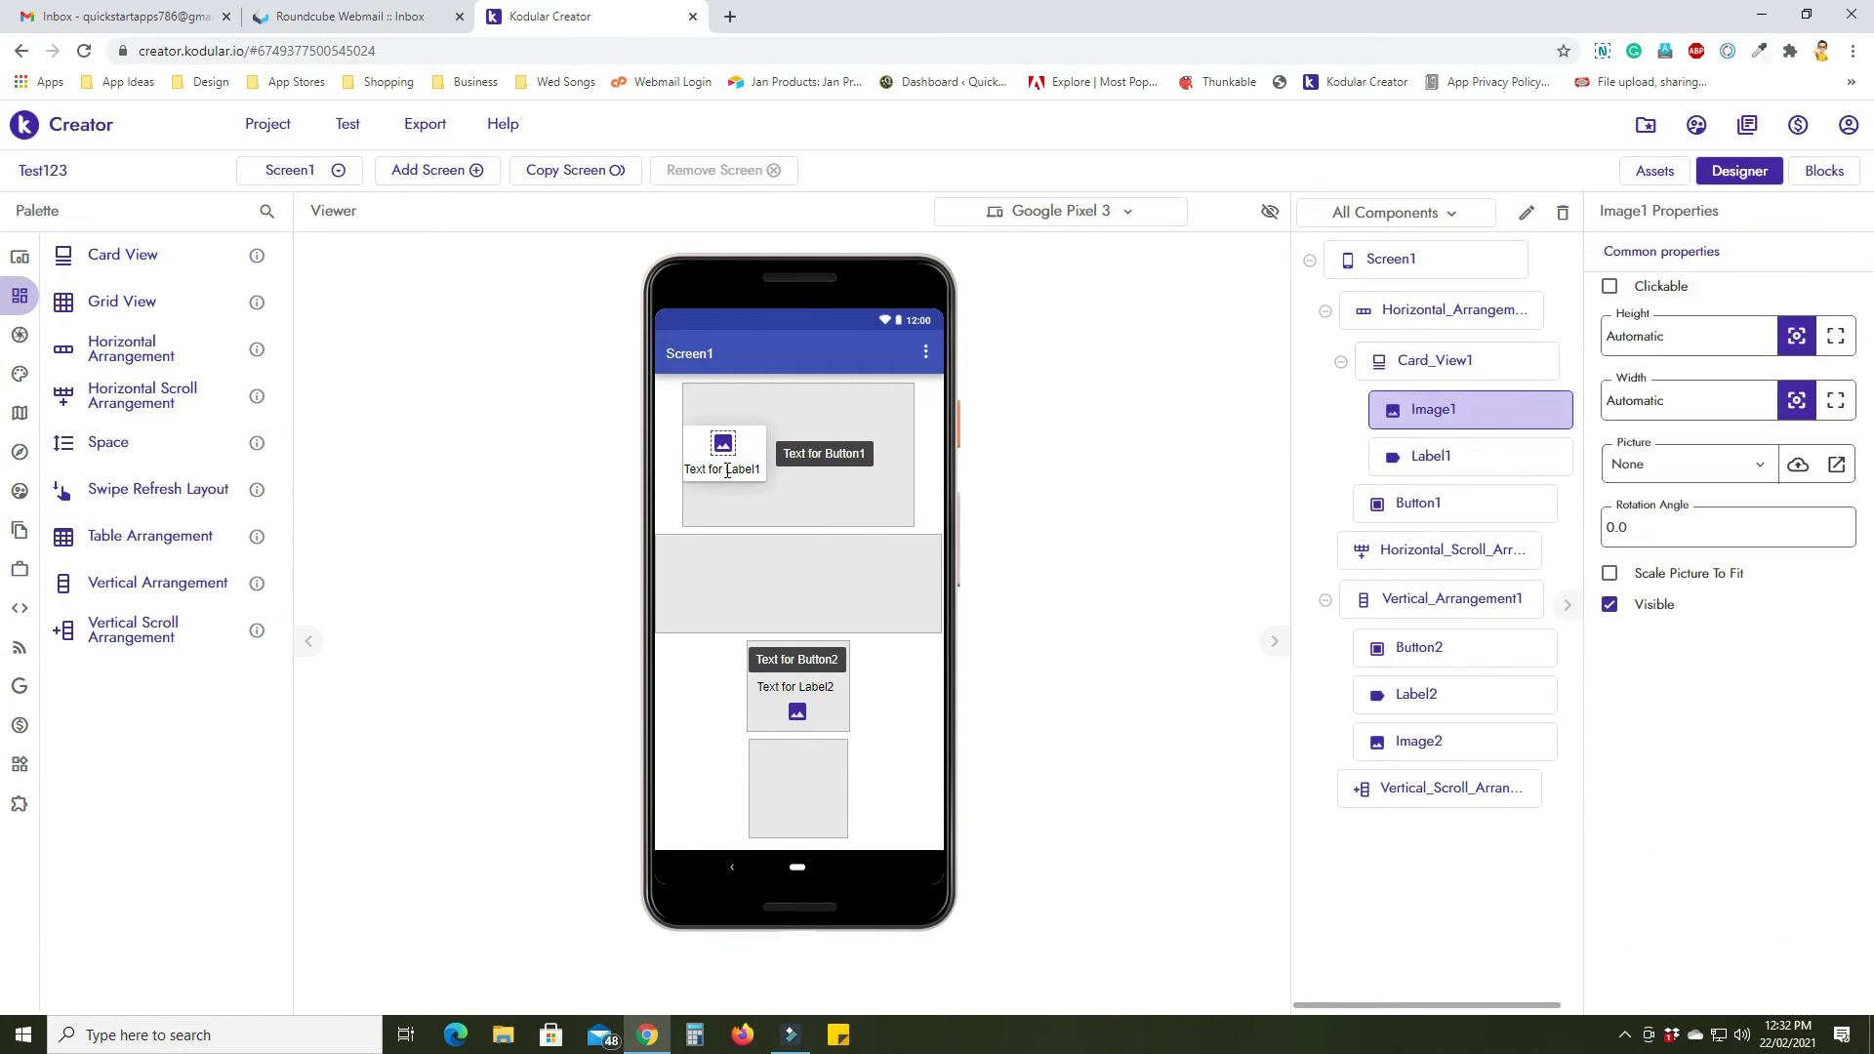
{"action": "left_click", "coordinate": [725, 470]}
Set both the height and the width of the Card View to 40%.
{"action": "left_click", "coordinate": [755, 433]}
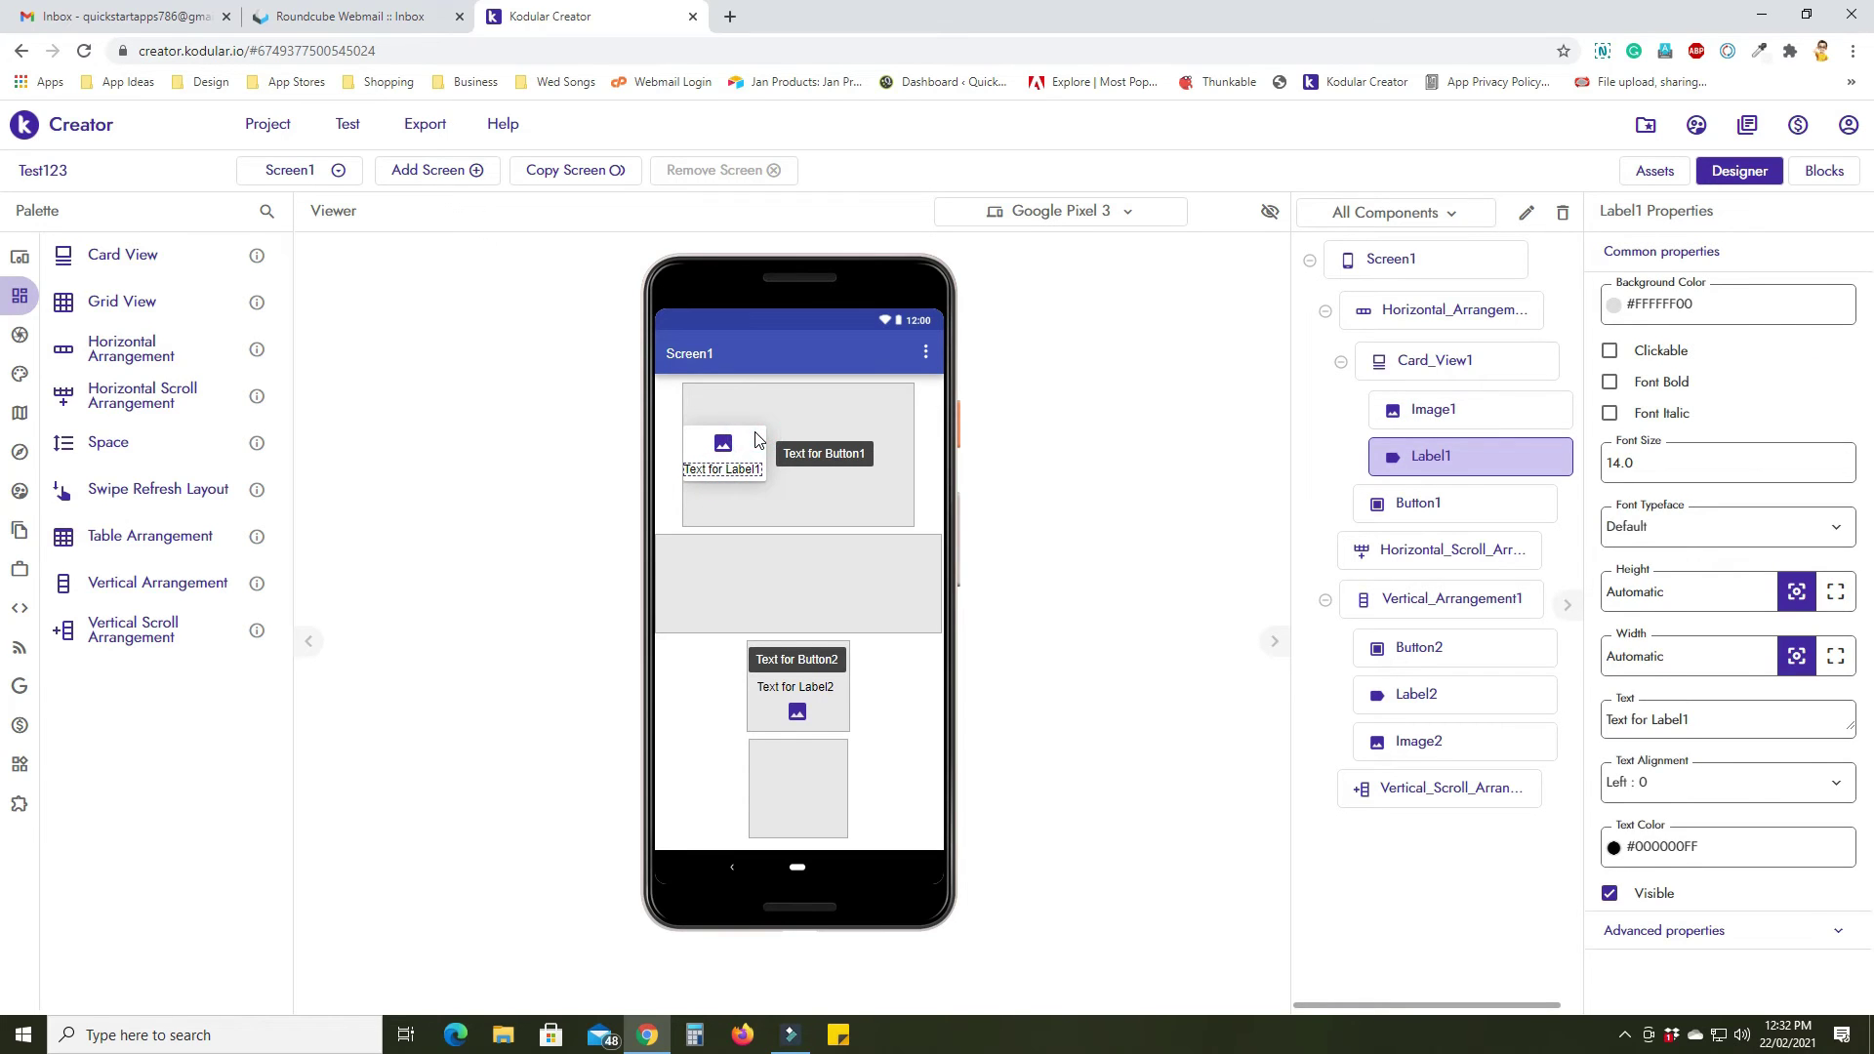
{"action": "scroll", "coordinate": [1645, 701], "scroll_direction": "down", "scroll_amount": 1}
{"action": "scroll", "coordinate": [1645, 701], "scroll_direction": "down", "scroll_amount": 2}
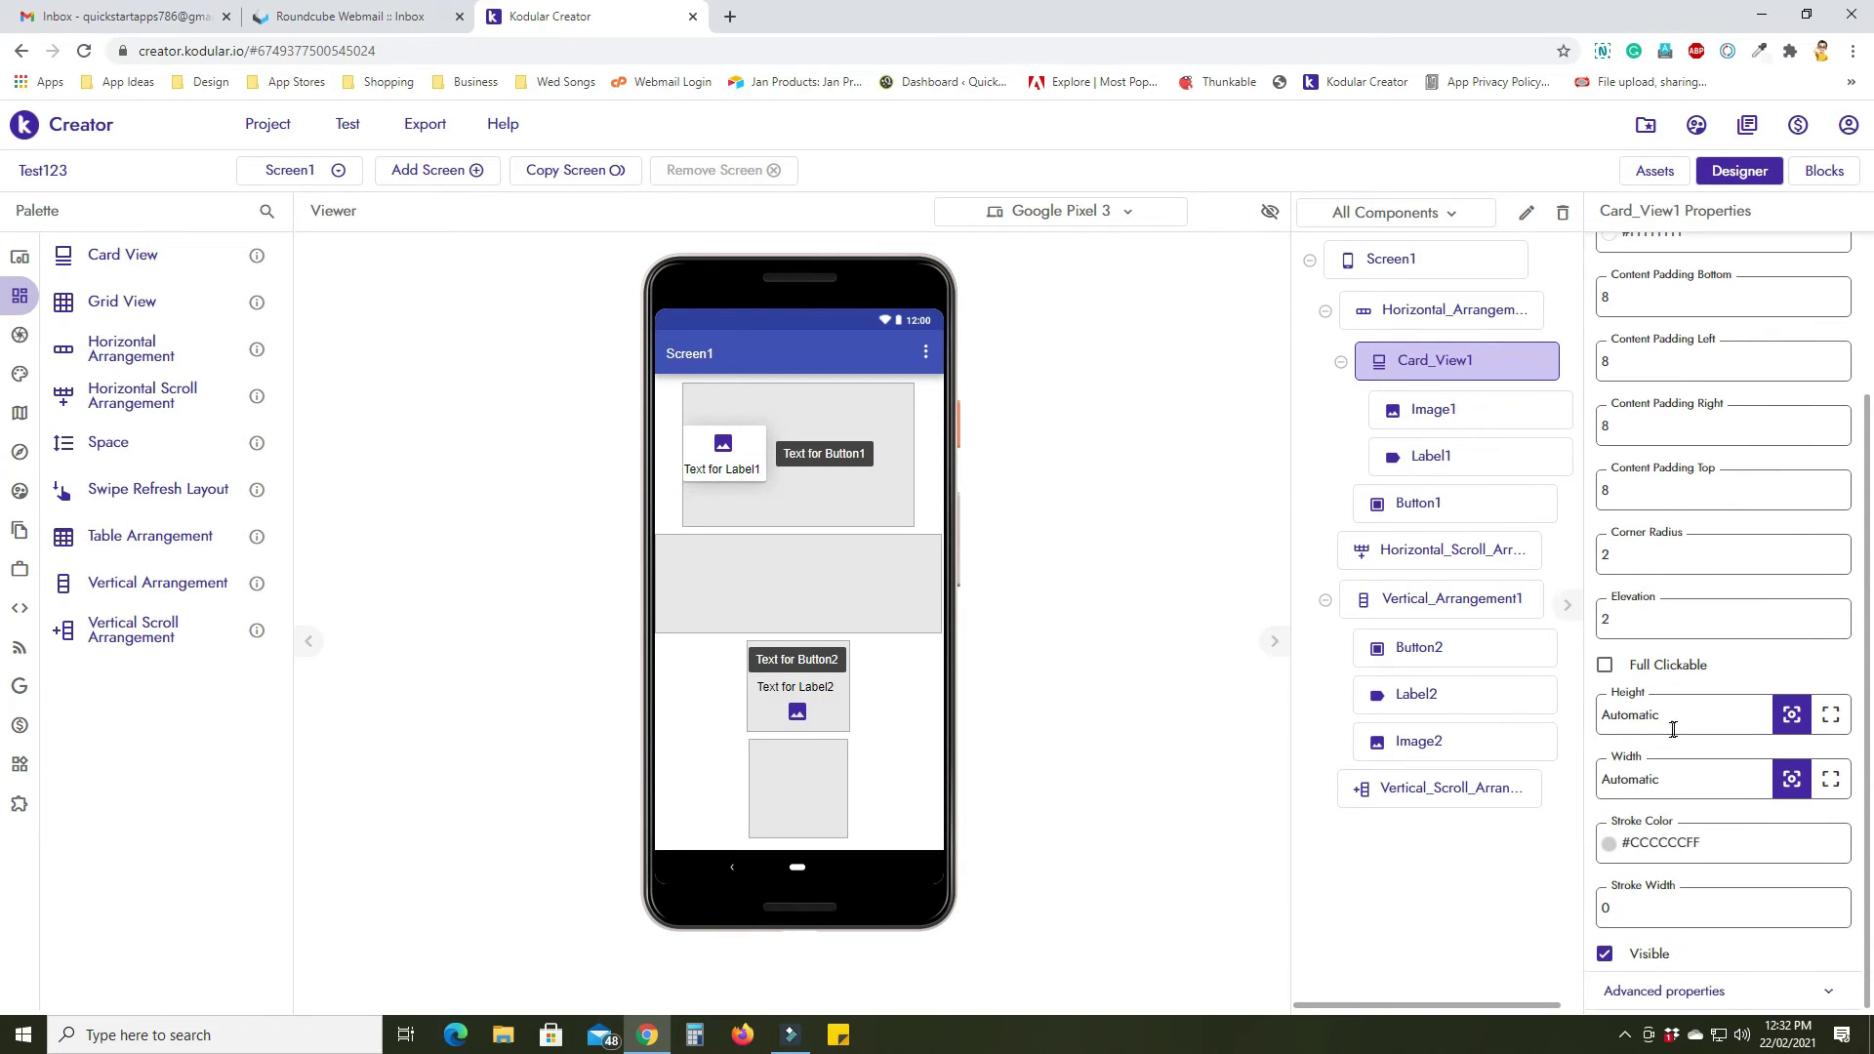
{"action": "double_click", "coordinate": [1672, 717]}
{"action": "type", "text": "40"}
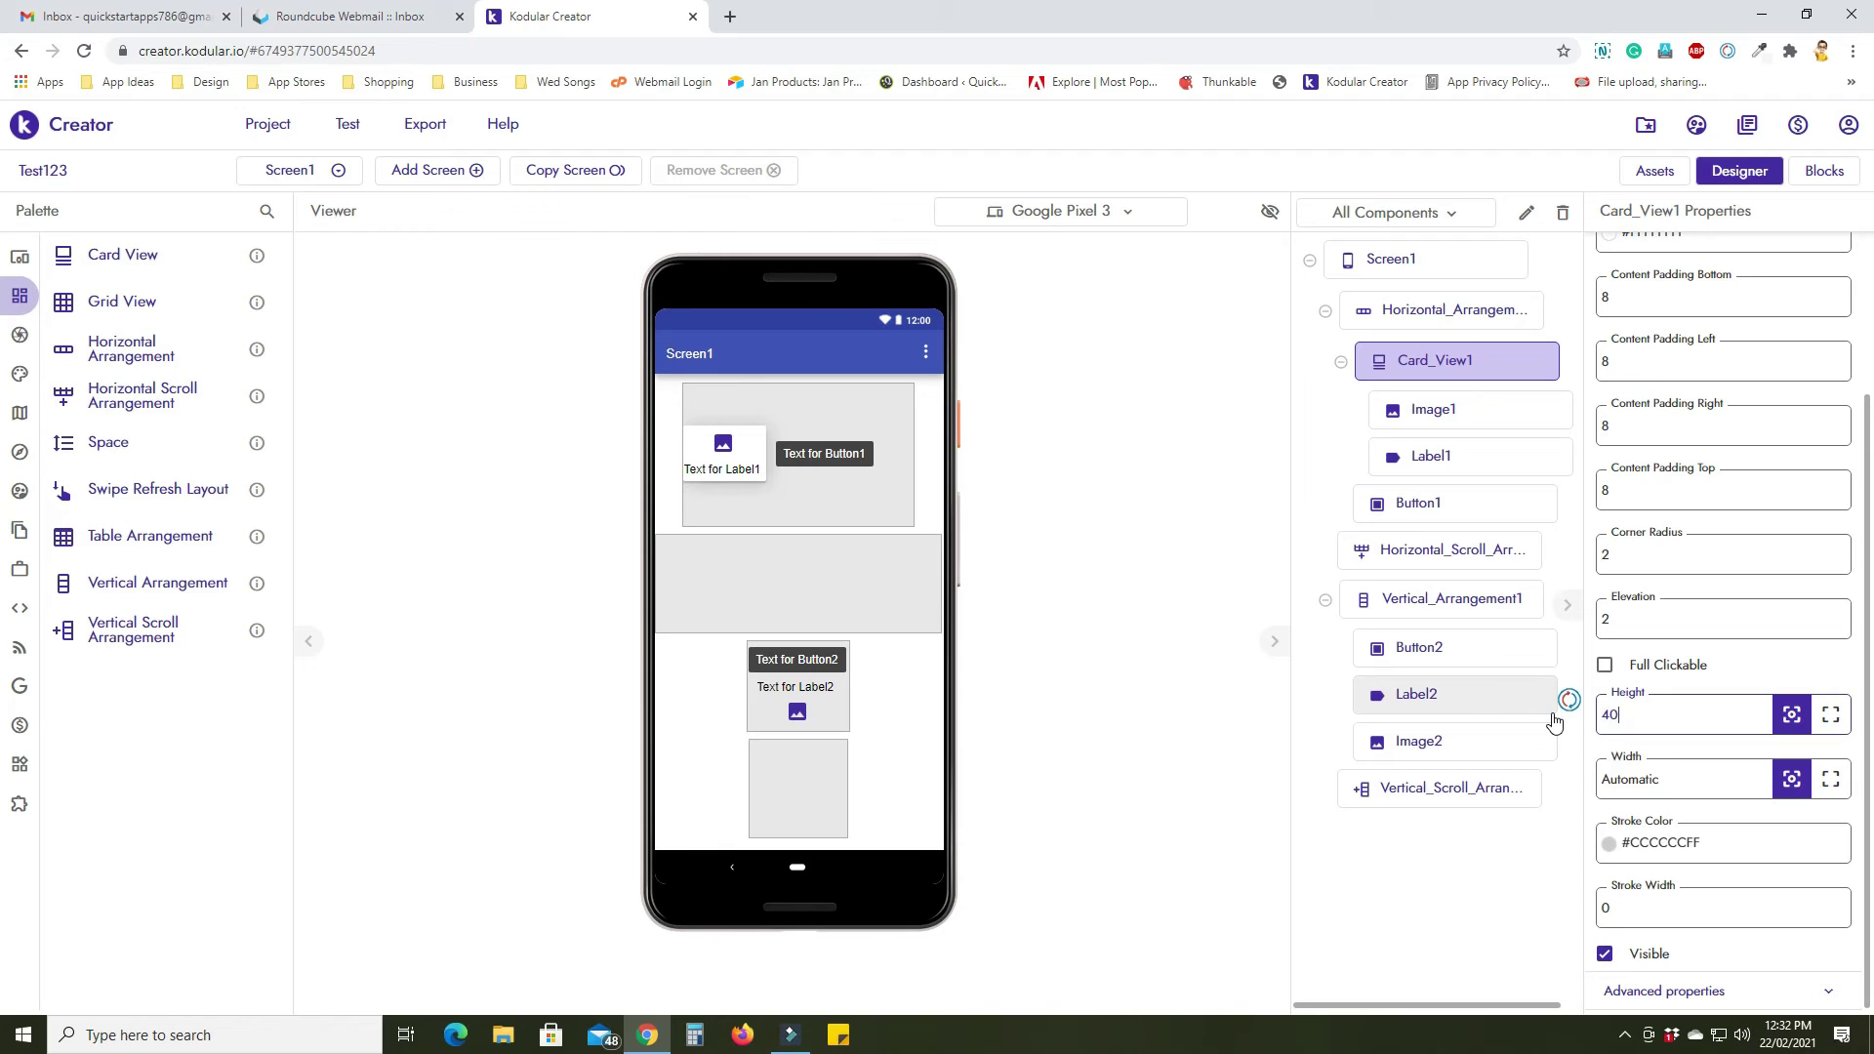
{"action": "type", "text": "%"}
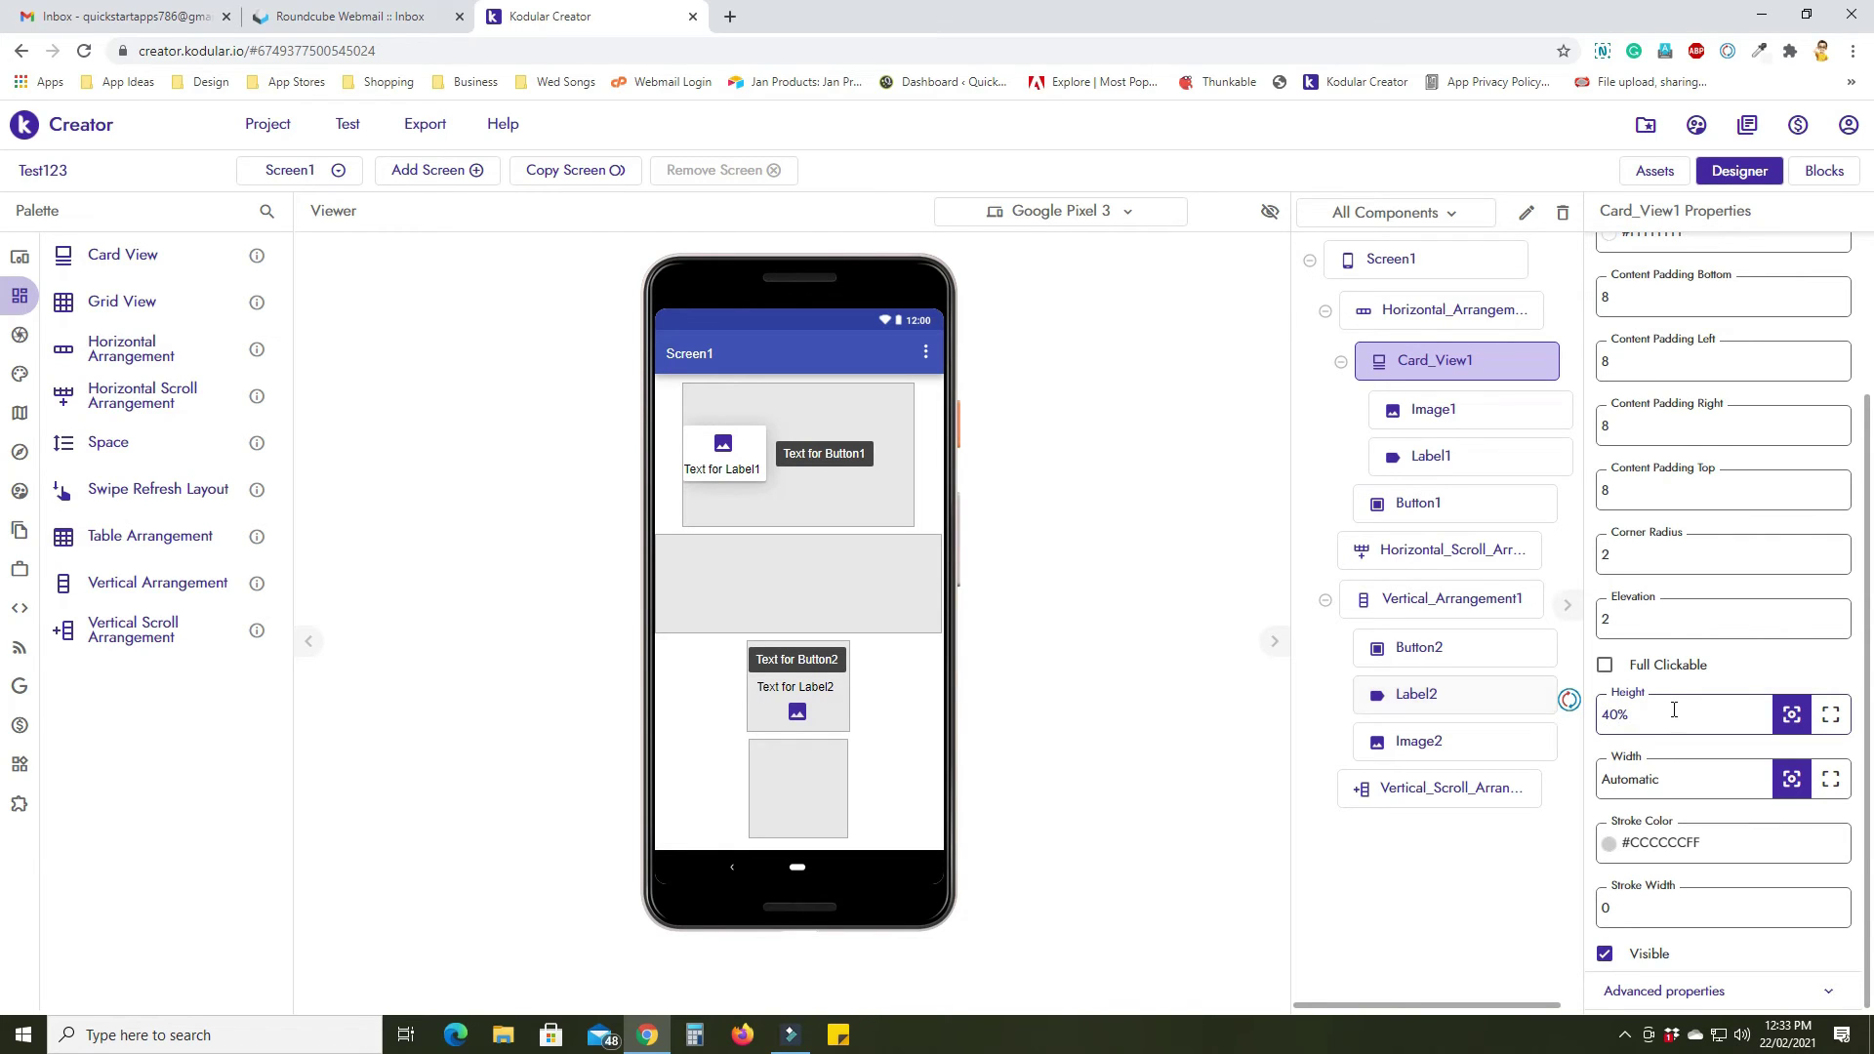
{"action": "double_click", "coordinate": [1669, 714]}
{"action": "key", "text": "ctrl+c"}
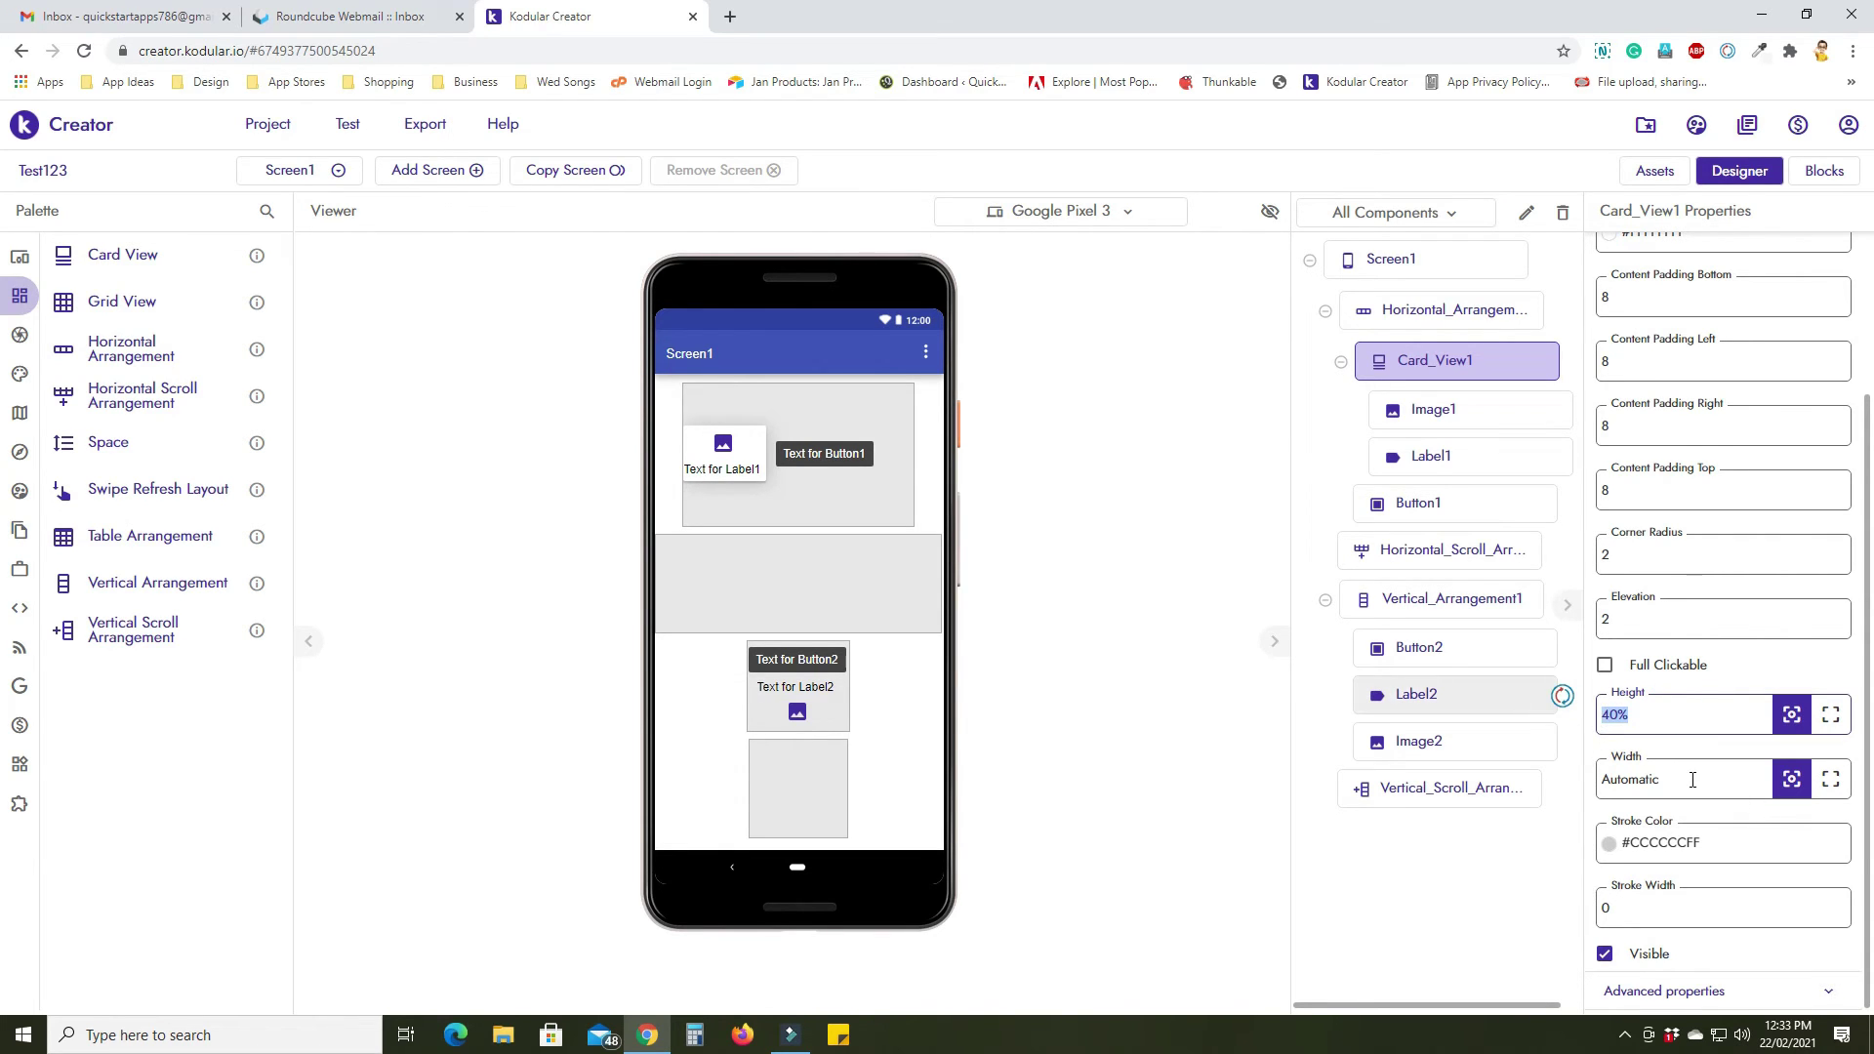
{"action": "double_click", "coordinate": [1695, 779]}
{"action": "key", "text": "ctrl+v"}
{"action": "left_click", "coordinate": [1510, 866]}
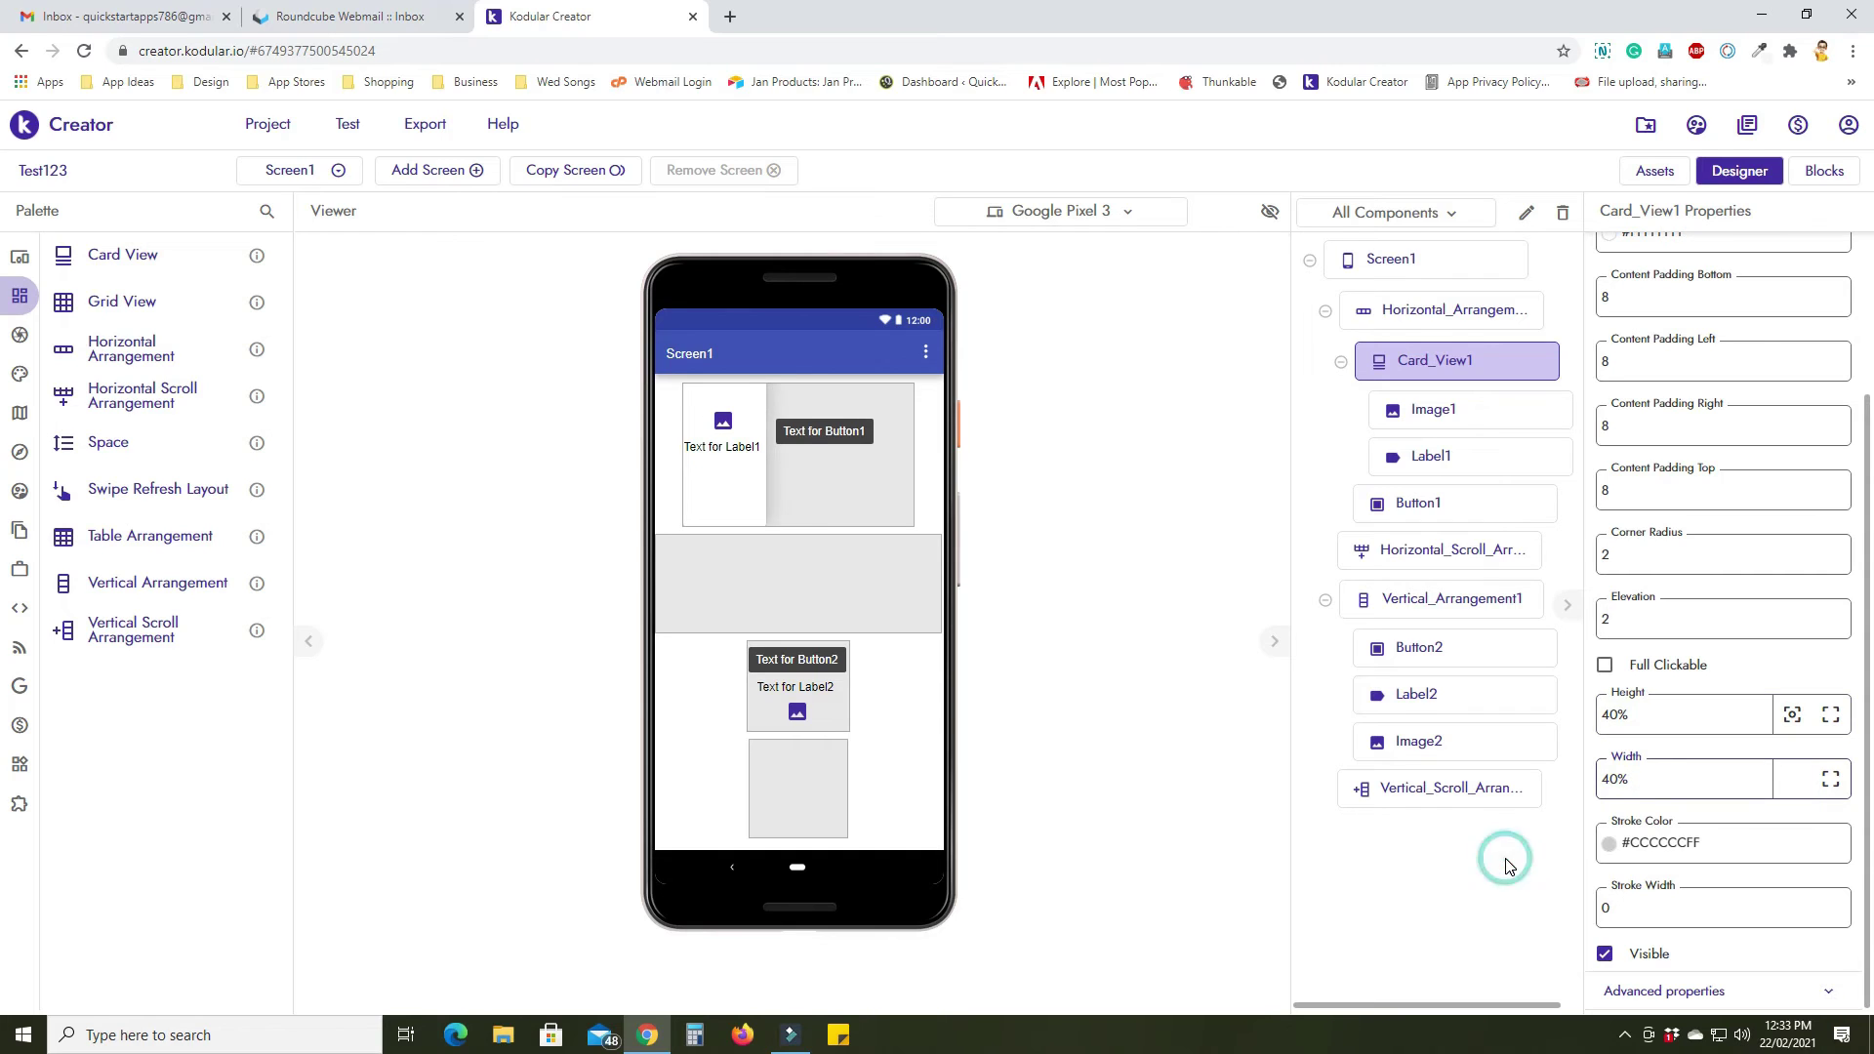
Set the Card View's height to 20% and its width to 30%.
{"action": "double_click", "coordinate": [1616, 715]}
{"action": "scroll", "coordinate": [1562, 728], "scroll_direction": "right", "scroll_amount": 1}
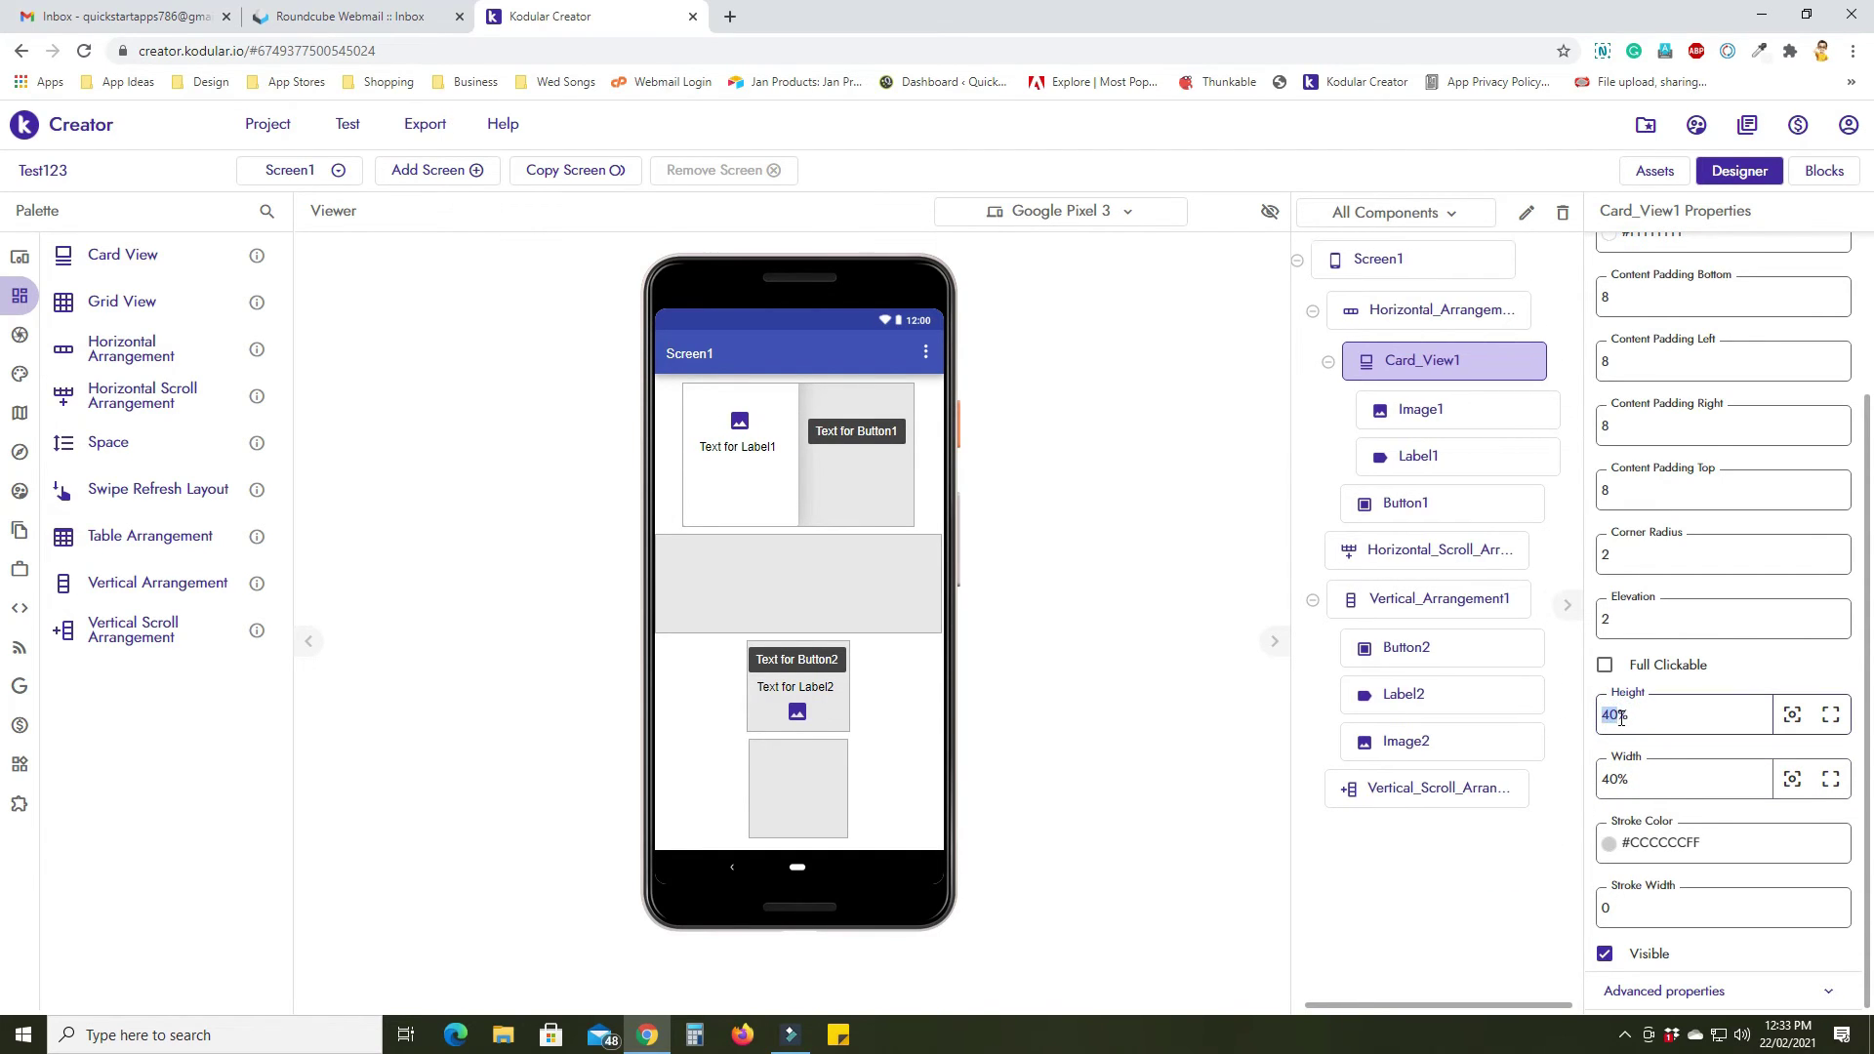
{"action": "triple_click", "coordinate": [1612, 719]}
{"action": "left_click", "coordinate": [1609, 717]}
{"action": "key", "text": "BackSpace"}
{"action": "type", "text": "2"}
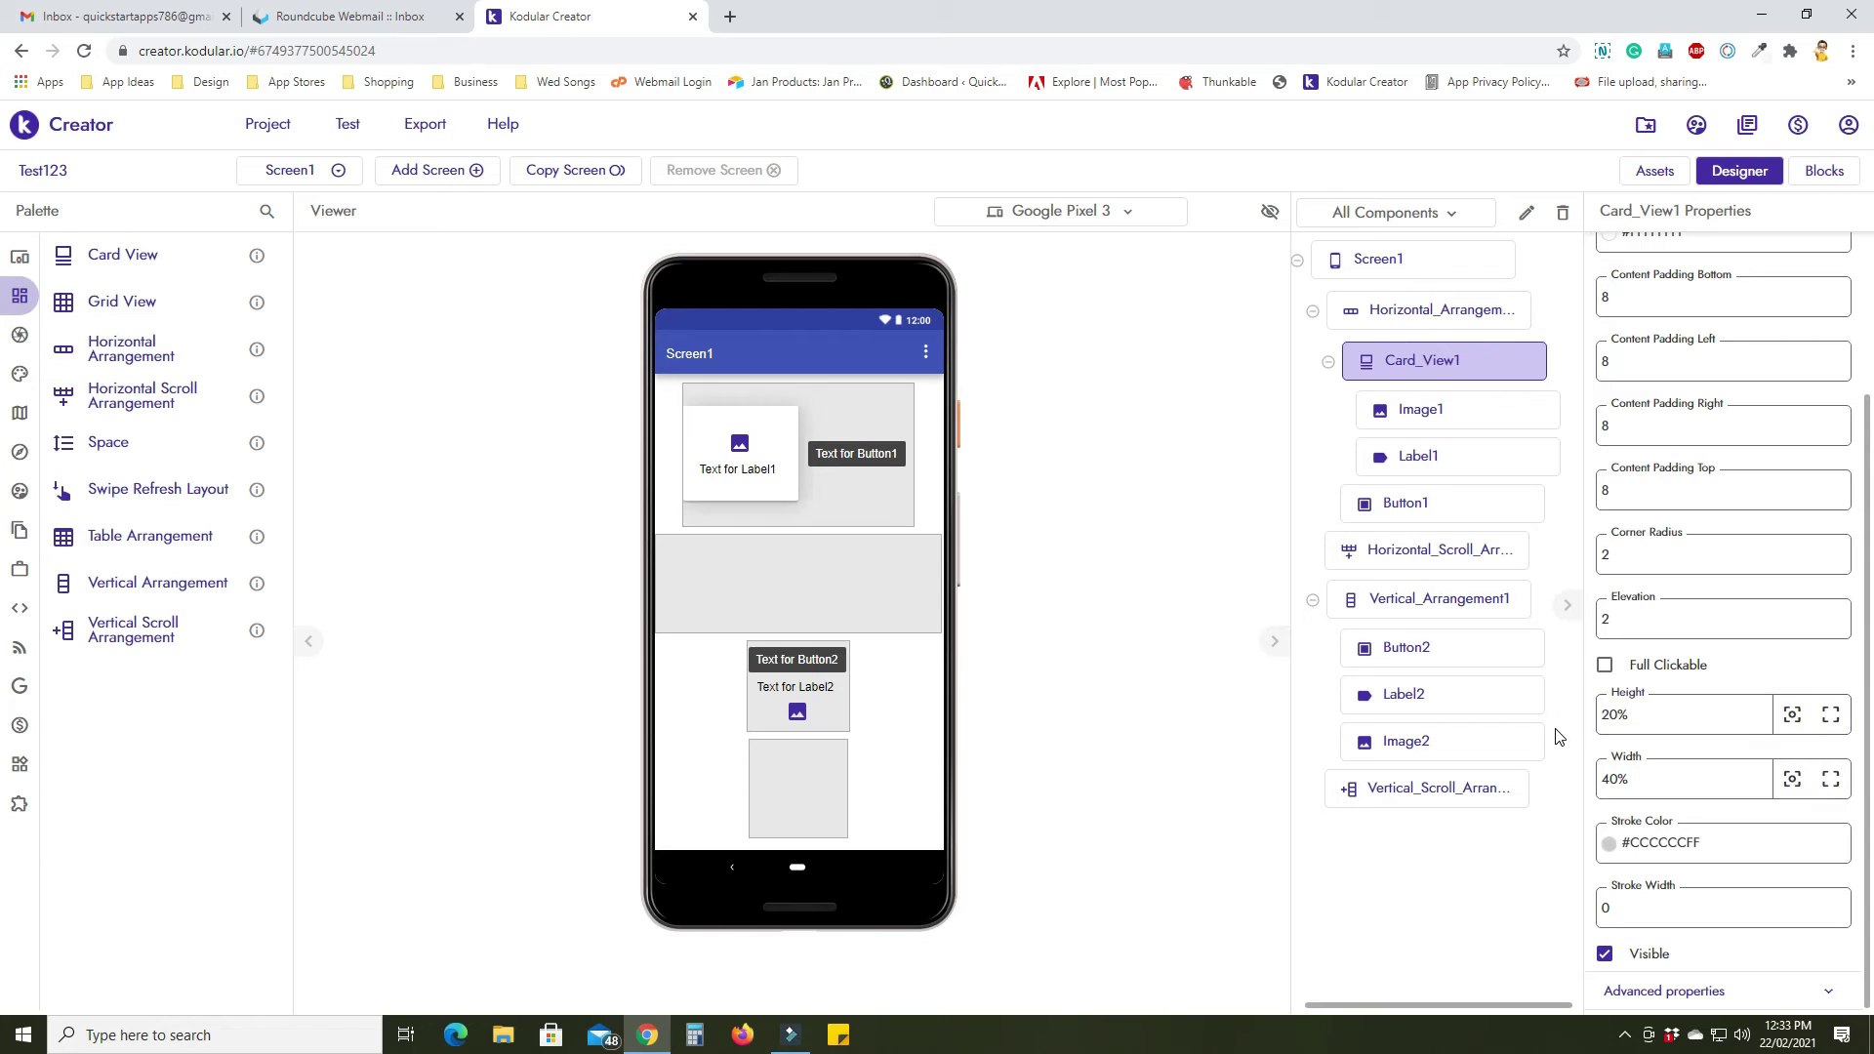
{"action": "triple_click", "coordinate": [1613, 784]}
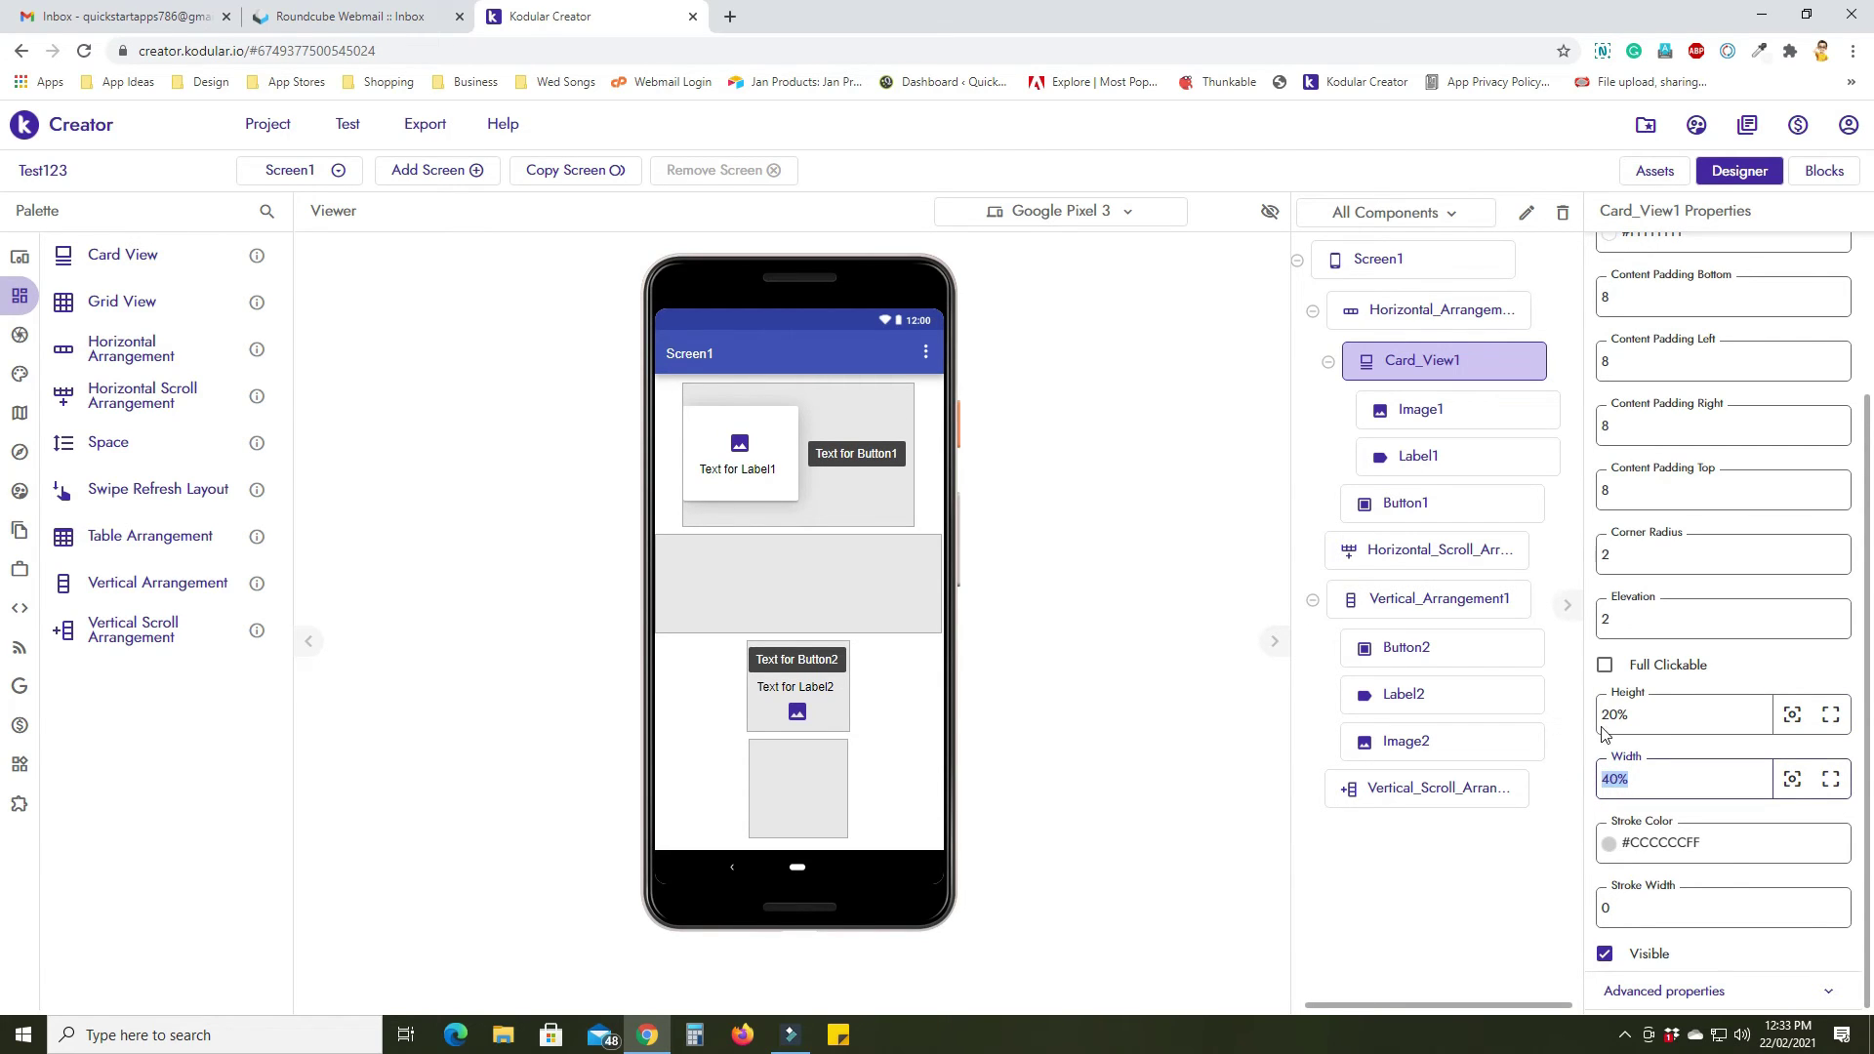
{"action": "left_click", "coordinate": [1611, 779]}
{"action": "key", "text": "BackSpace"}
{"action": "type", "text": "3"}
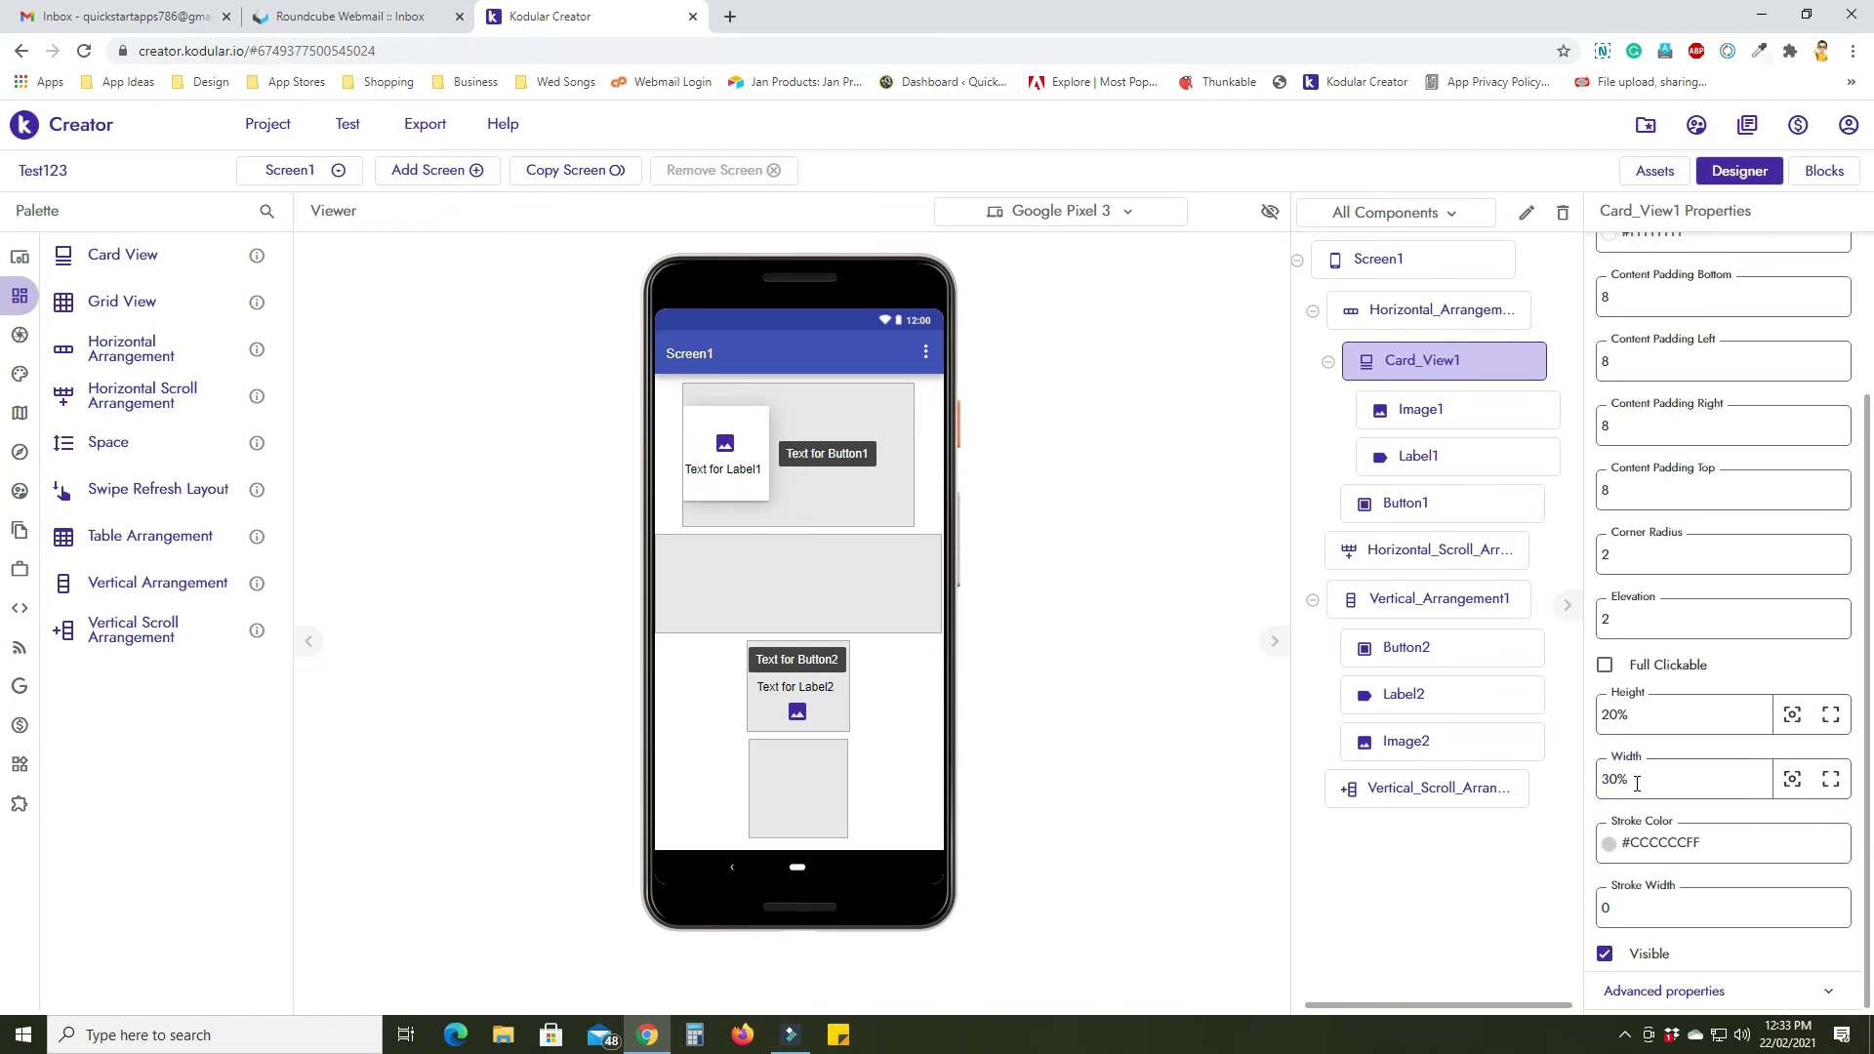
Round the Card View's corners by setting its corner radius to 10.
{"action": "left_click", "coordinate": [836, 496]}
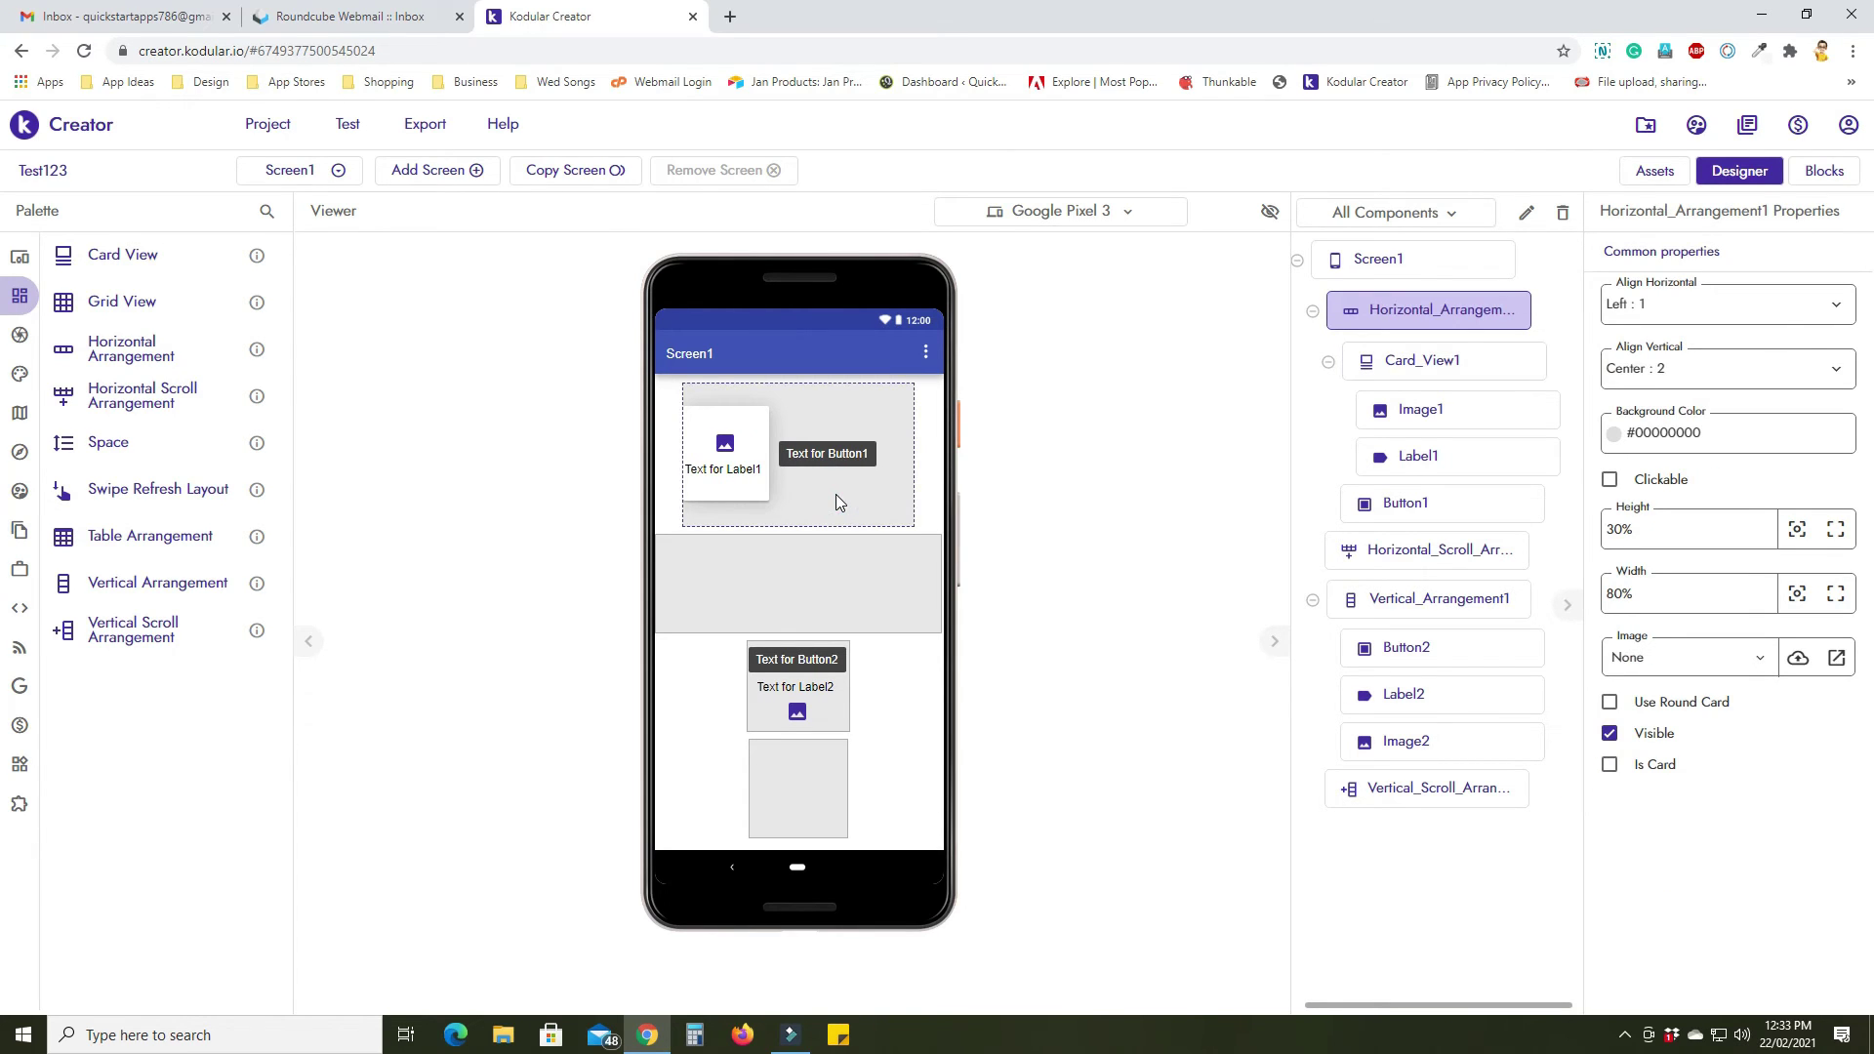
{"action": "left_click", "coordinate": [751, 420]}
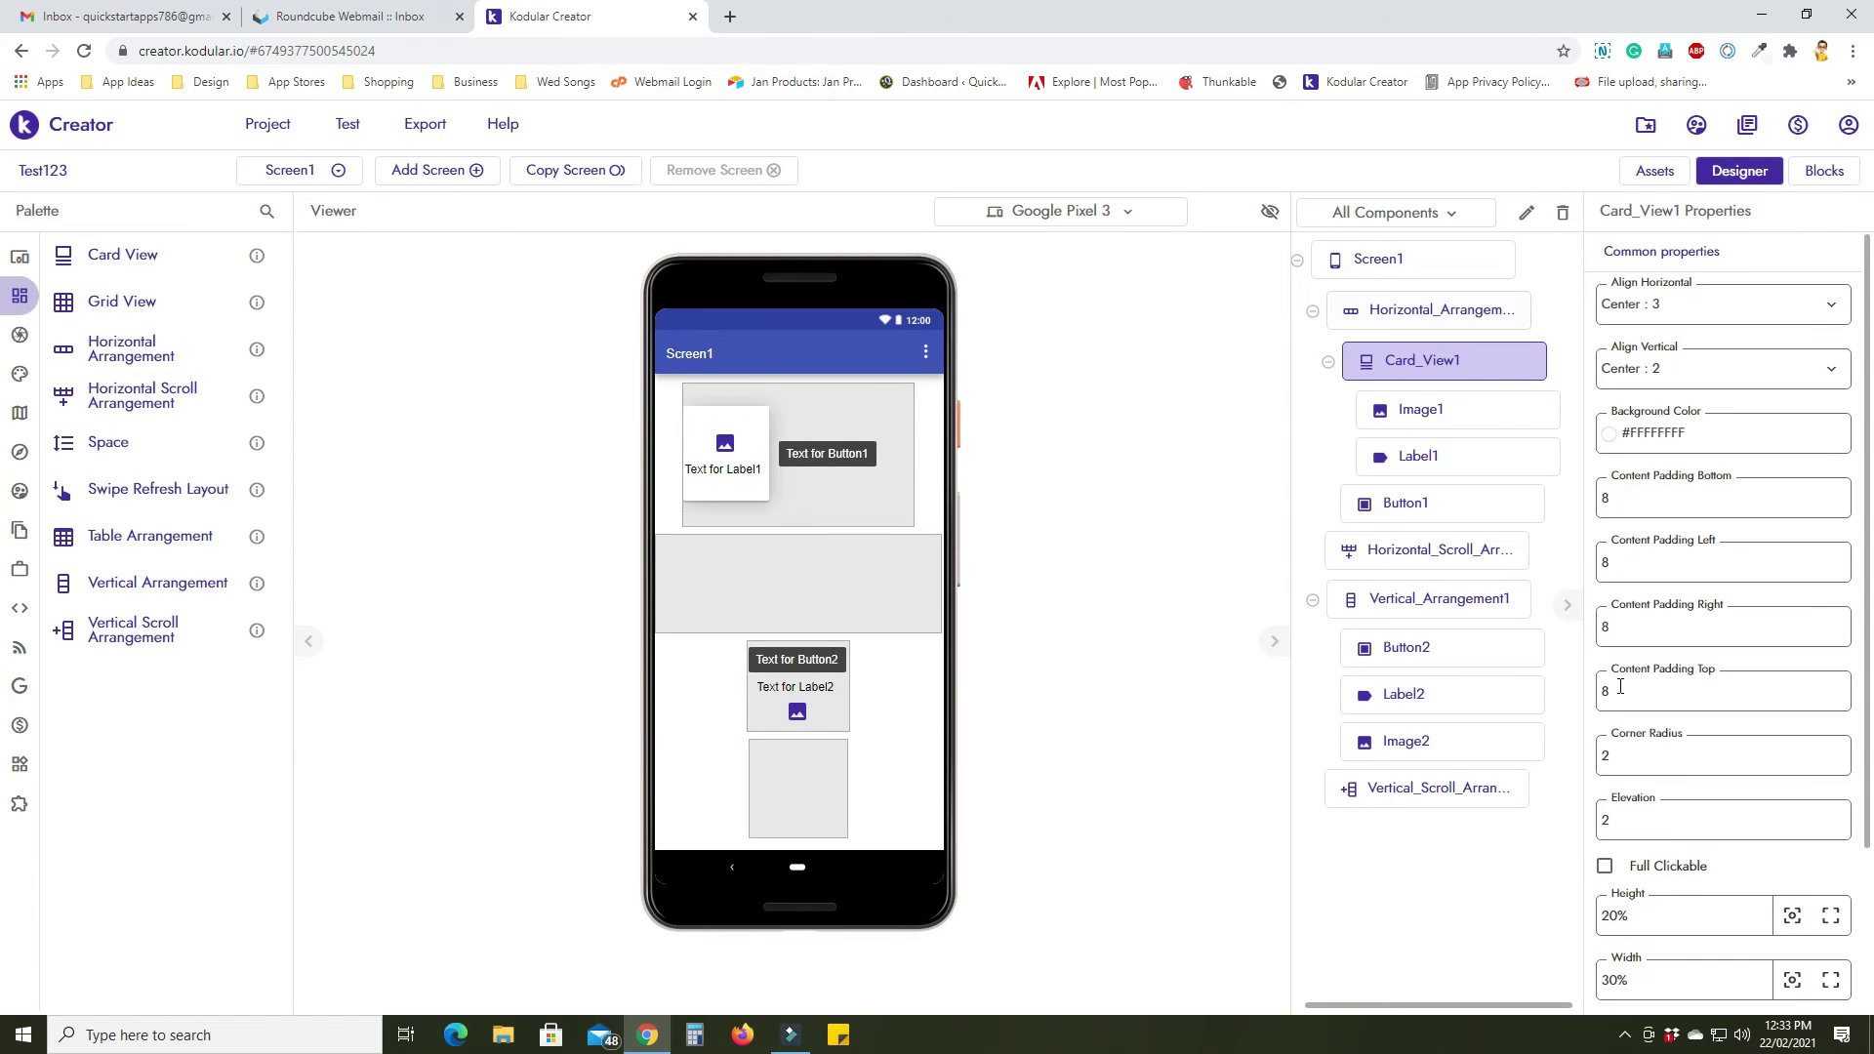
{"action": "scroll", "coordinate": [1621, 687], "scroll_direction": "down", "scroll_amount": 2}
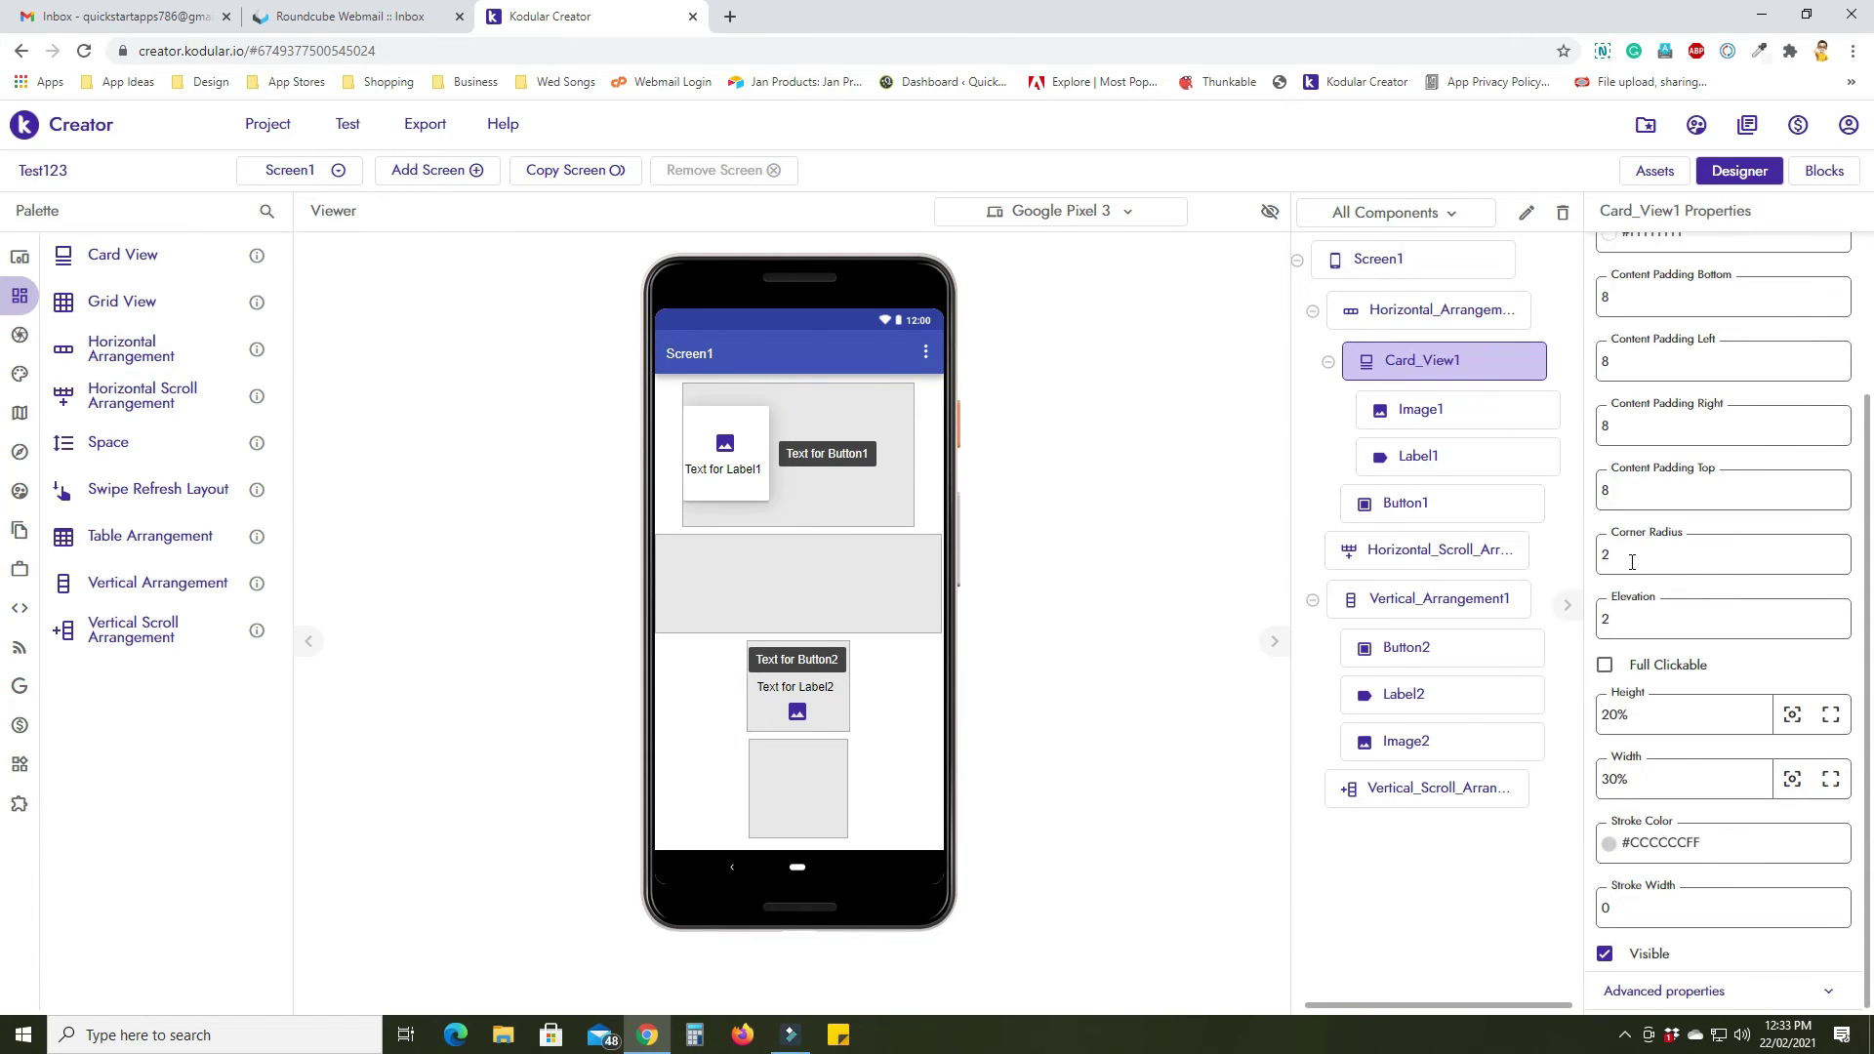
{"action": "double_click", "coordinate": [1633, 562]}
{"action": "type", "text": "1"}
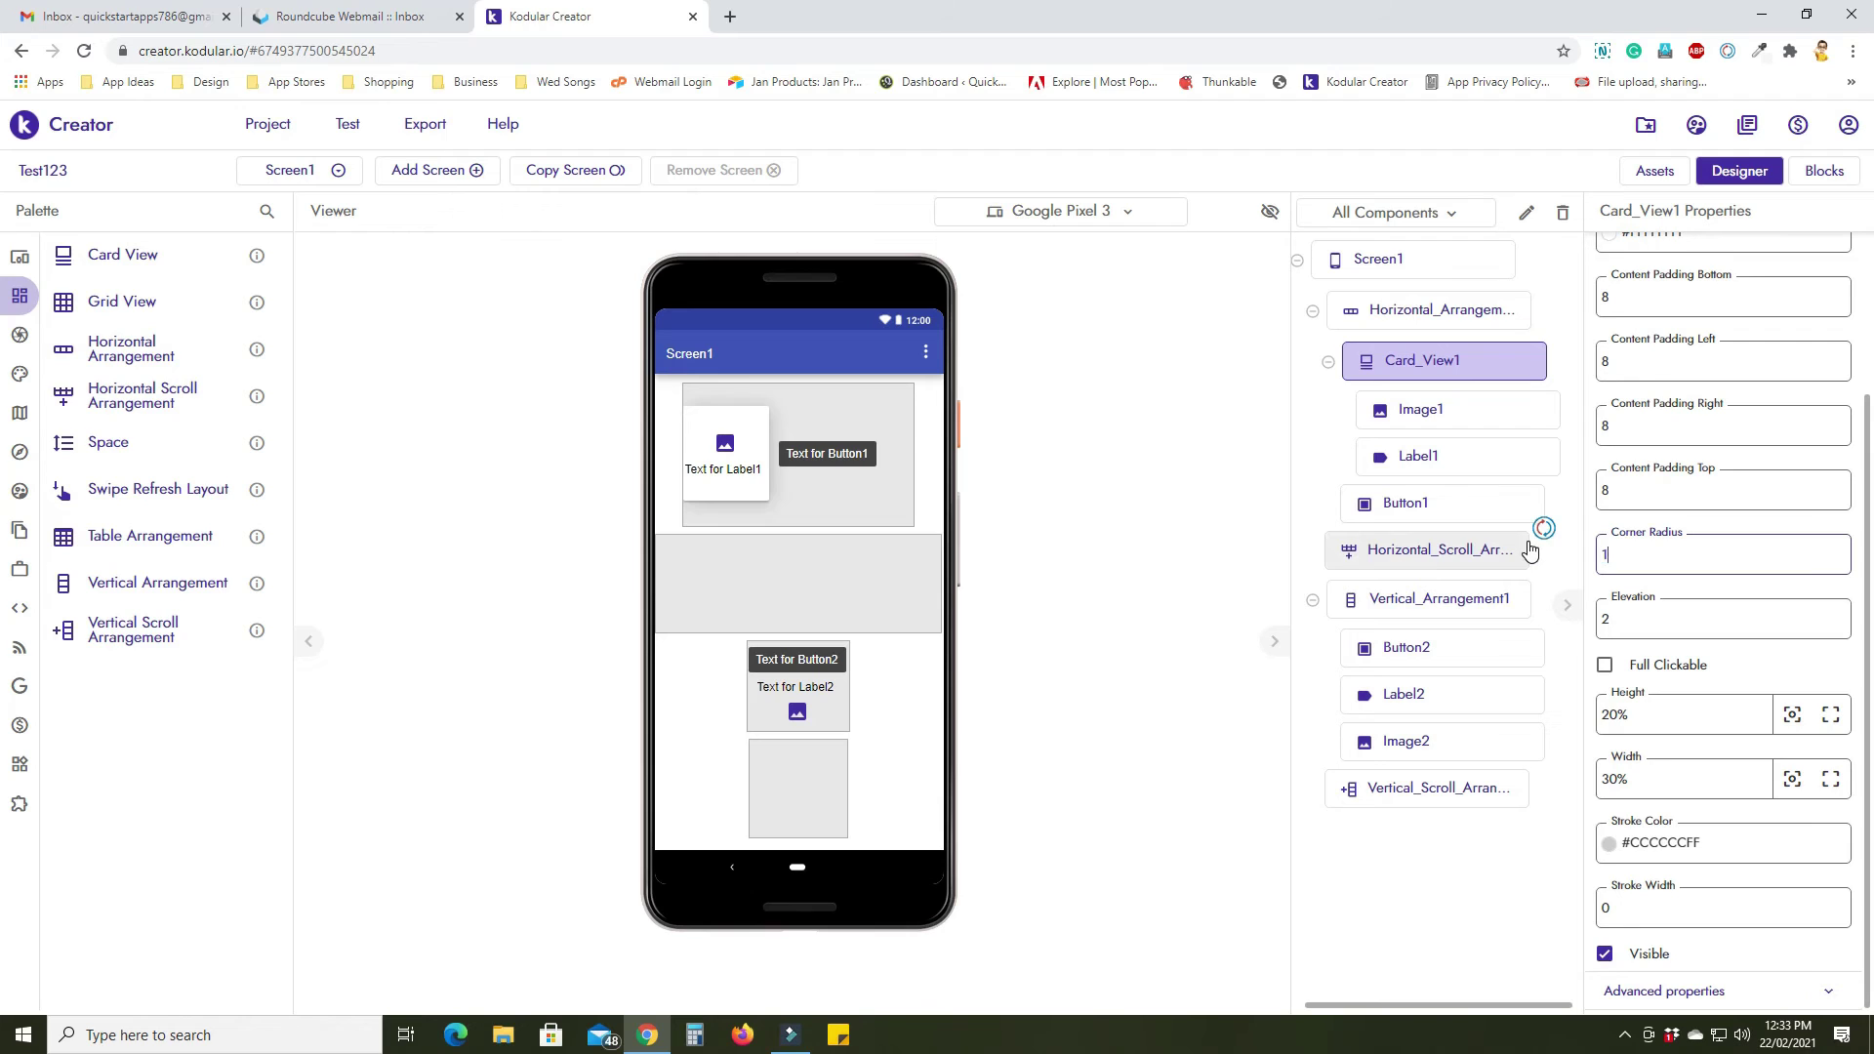
{"action": "type", "text": "0"}
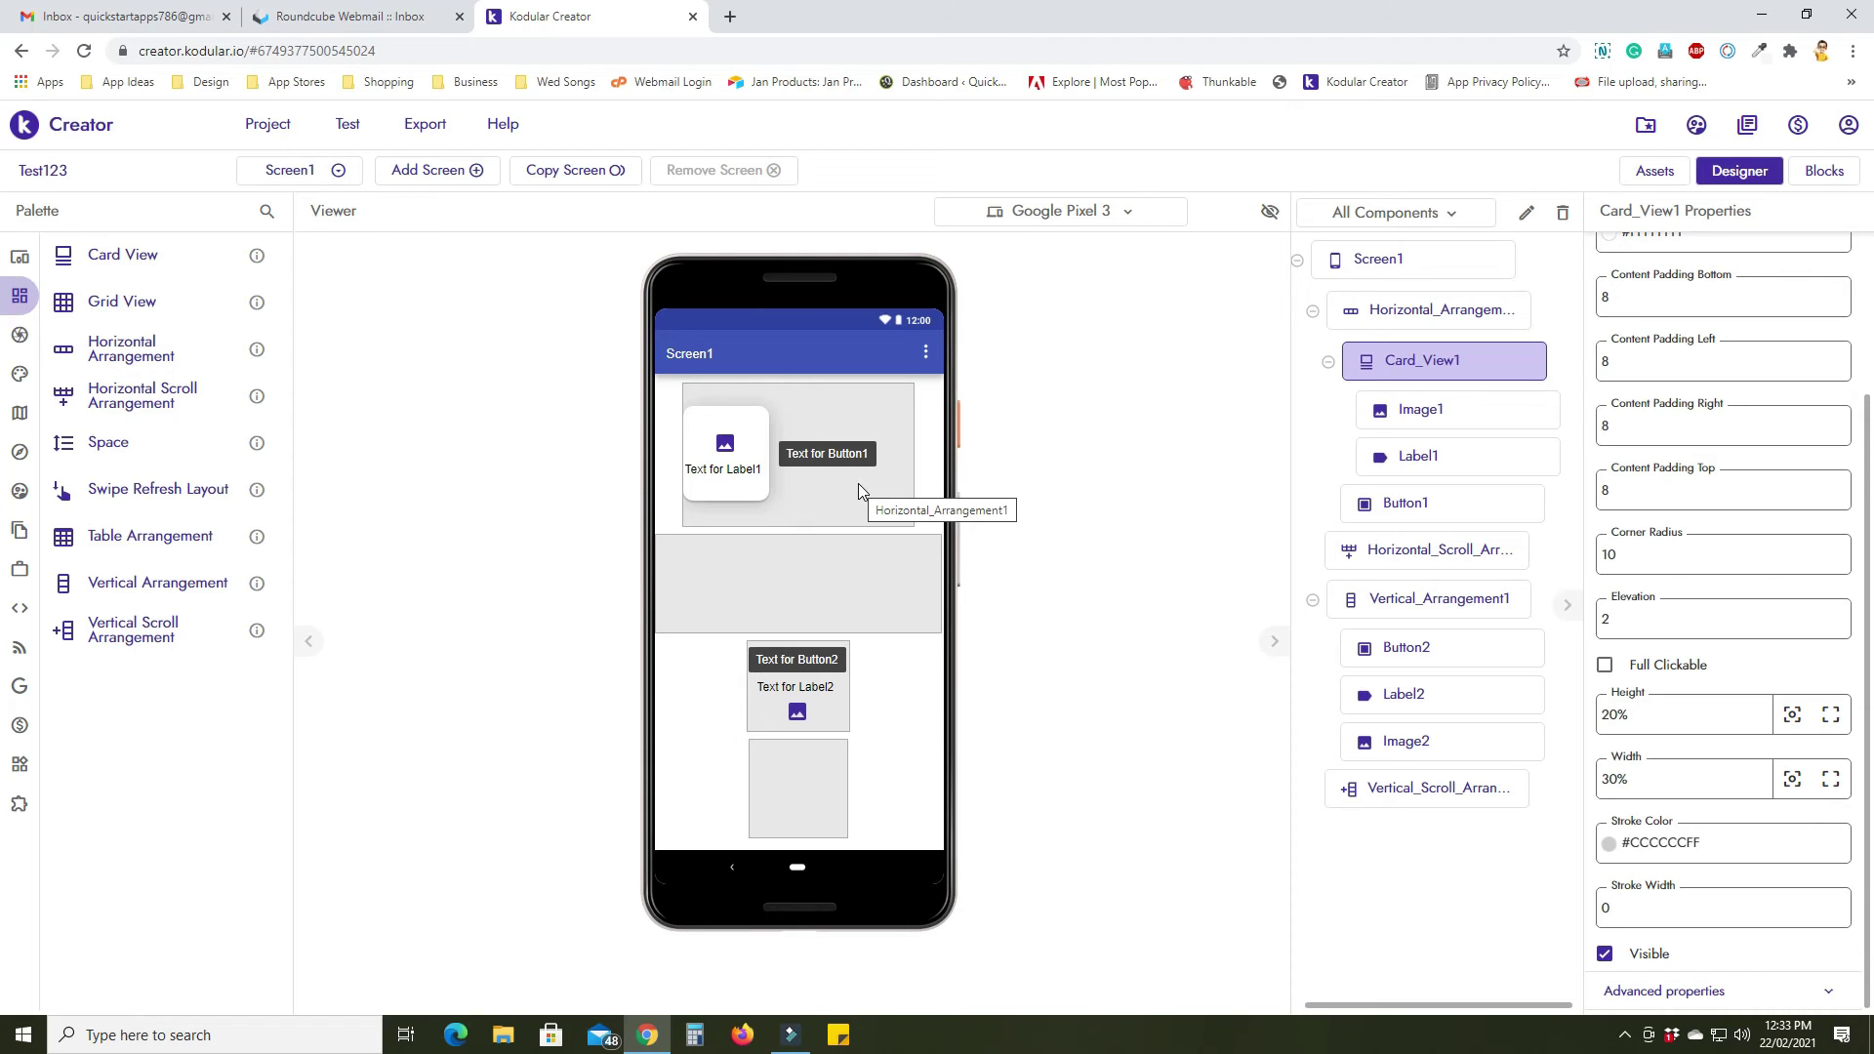
Delete the button beside the Card View and set the Horizontal Arrangement's width to Fill parent.
{"action": "left_click", "coordinate": [833, 462]}
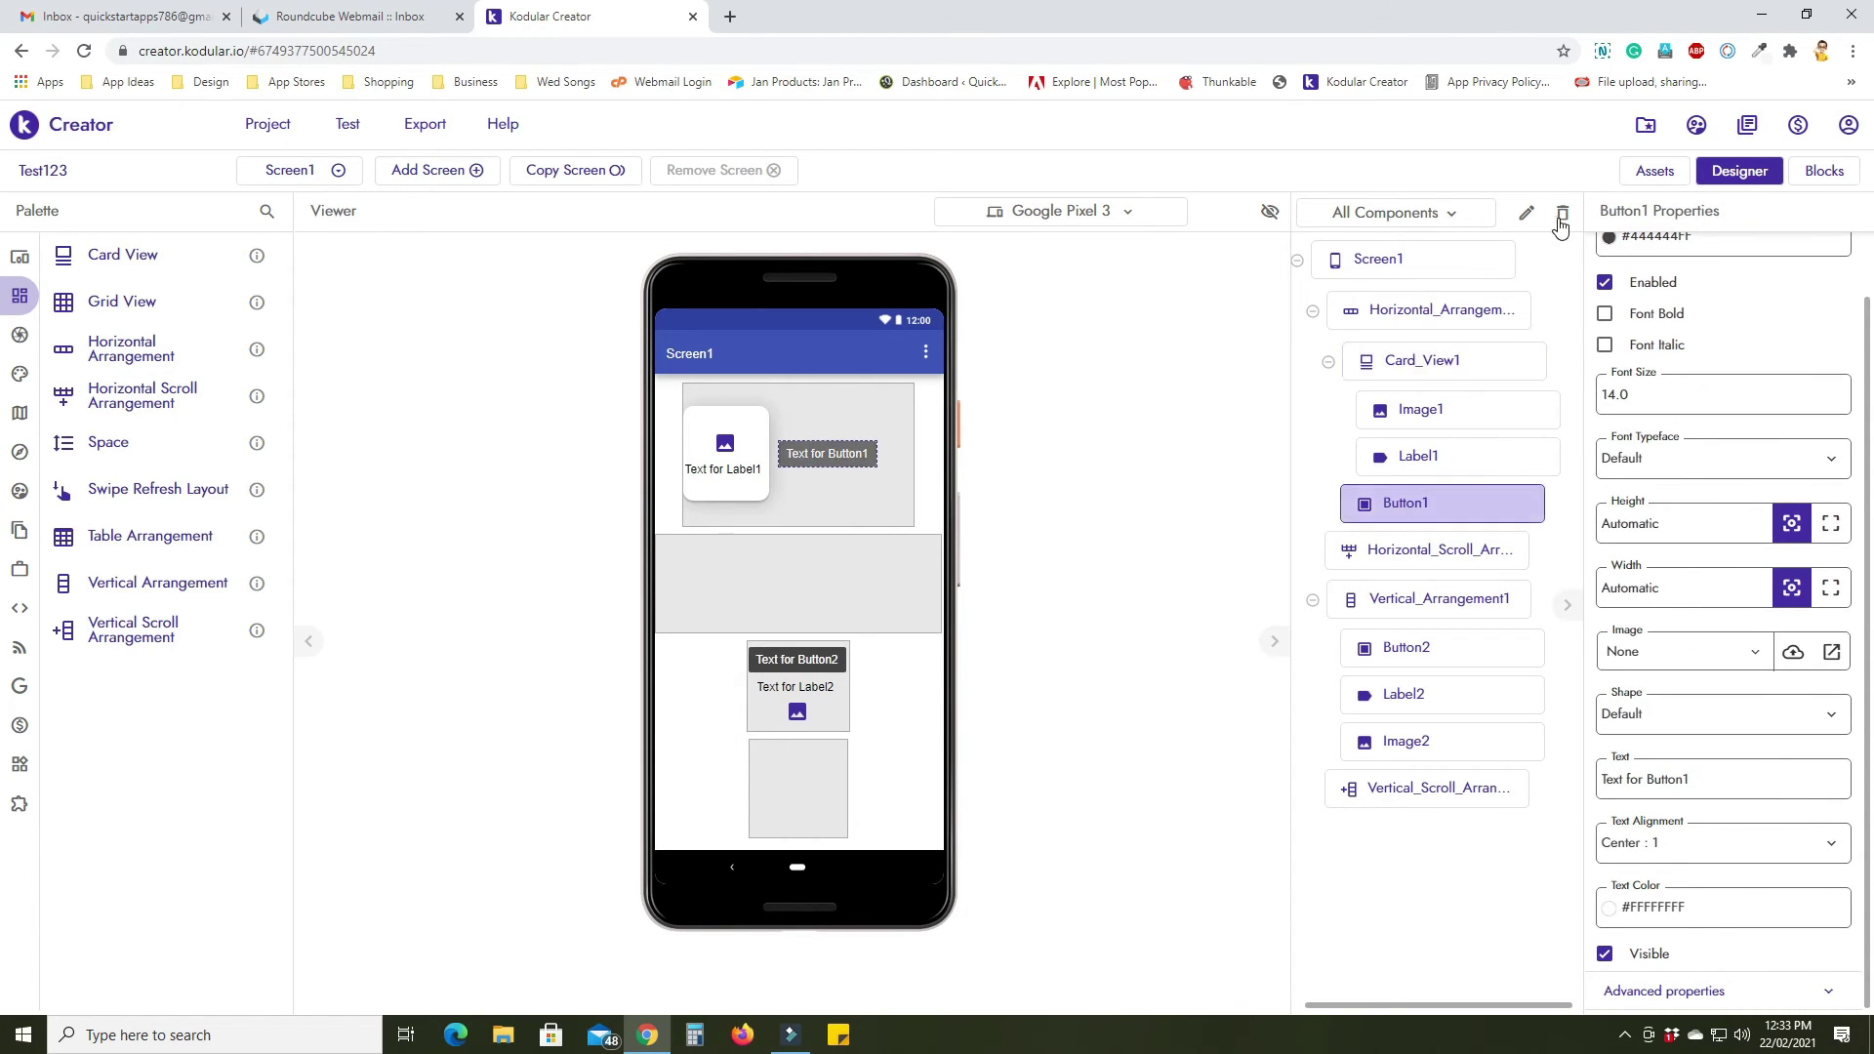
{"action": "key", "text": "Delete"}
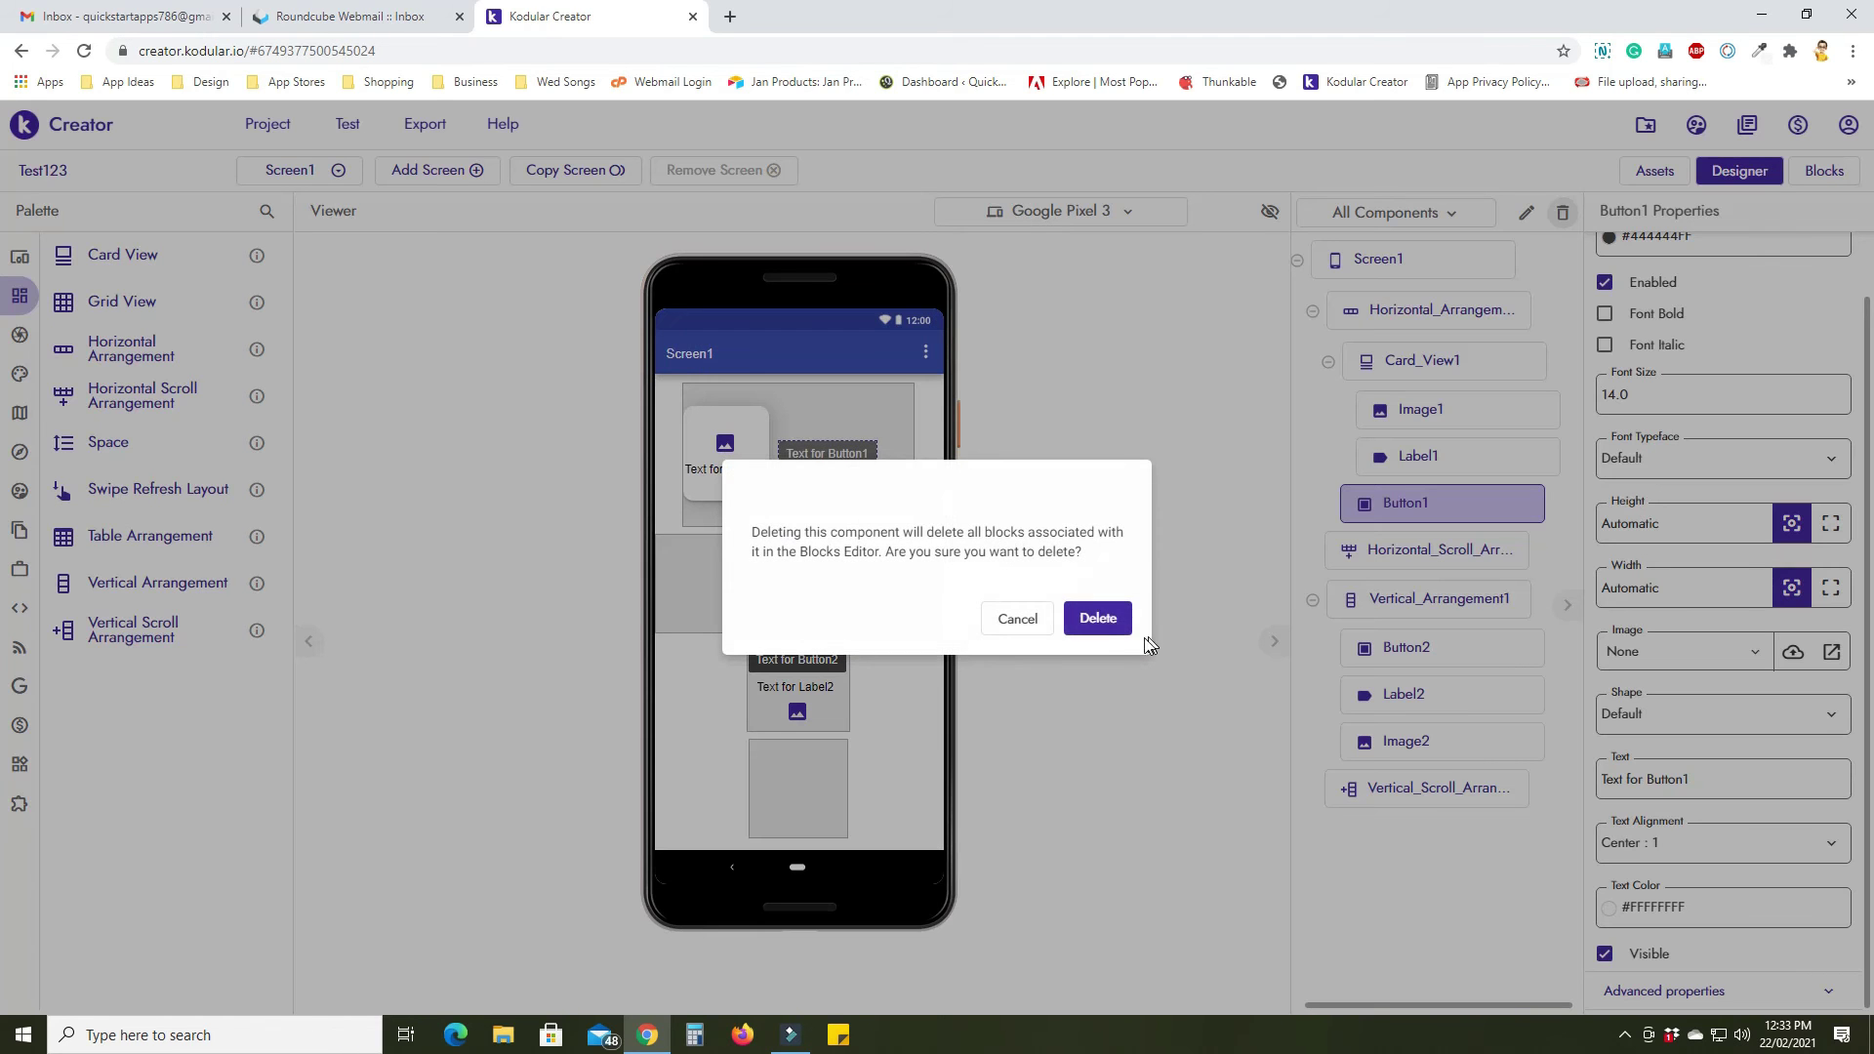
{"action": "left_click", "coordinate": [1100, 624]}
{"action": "left_click", "coordinate": [1101, 644]}
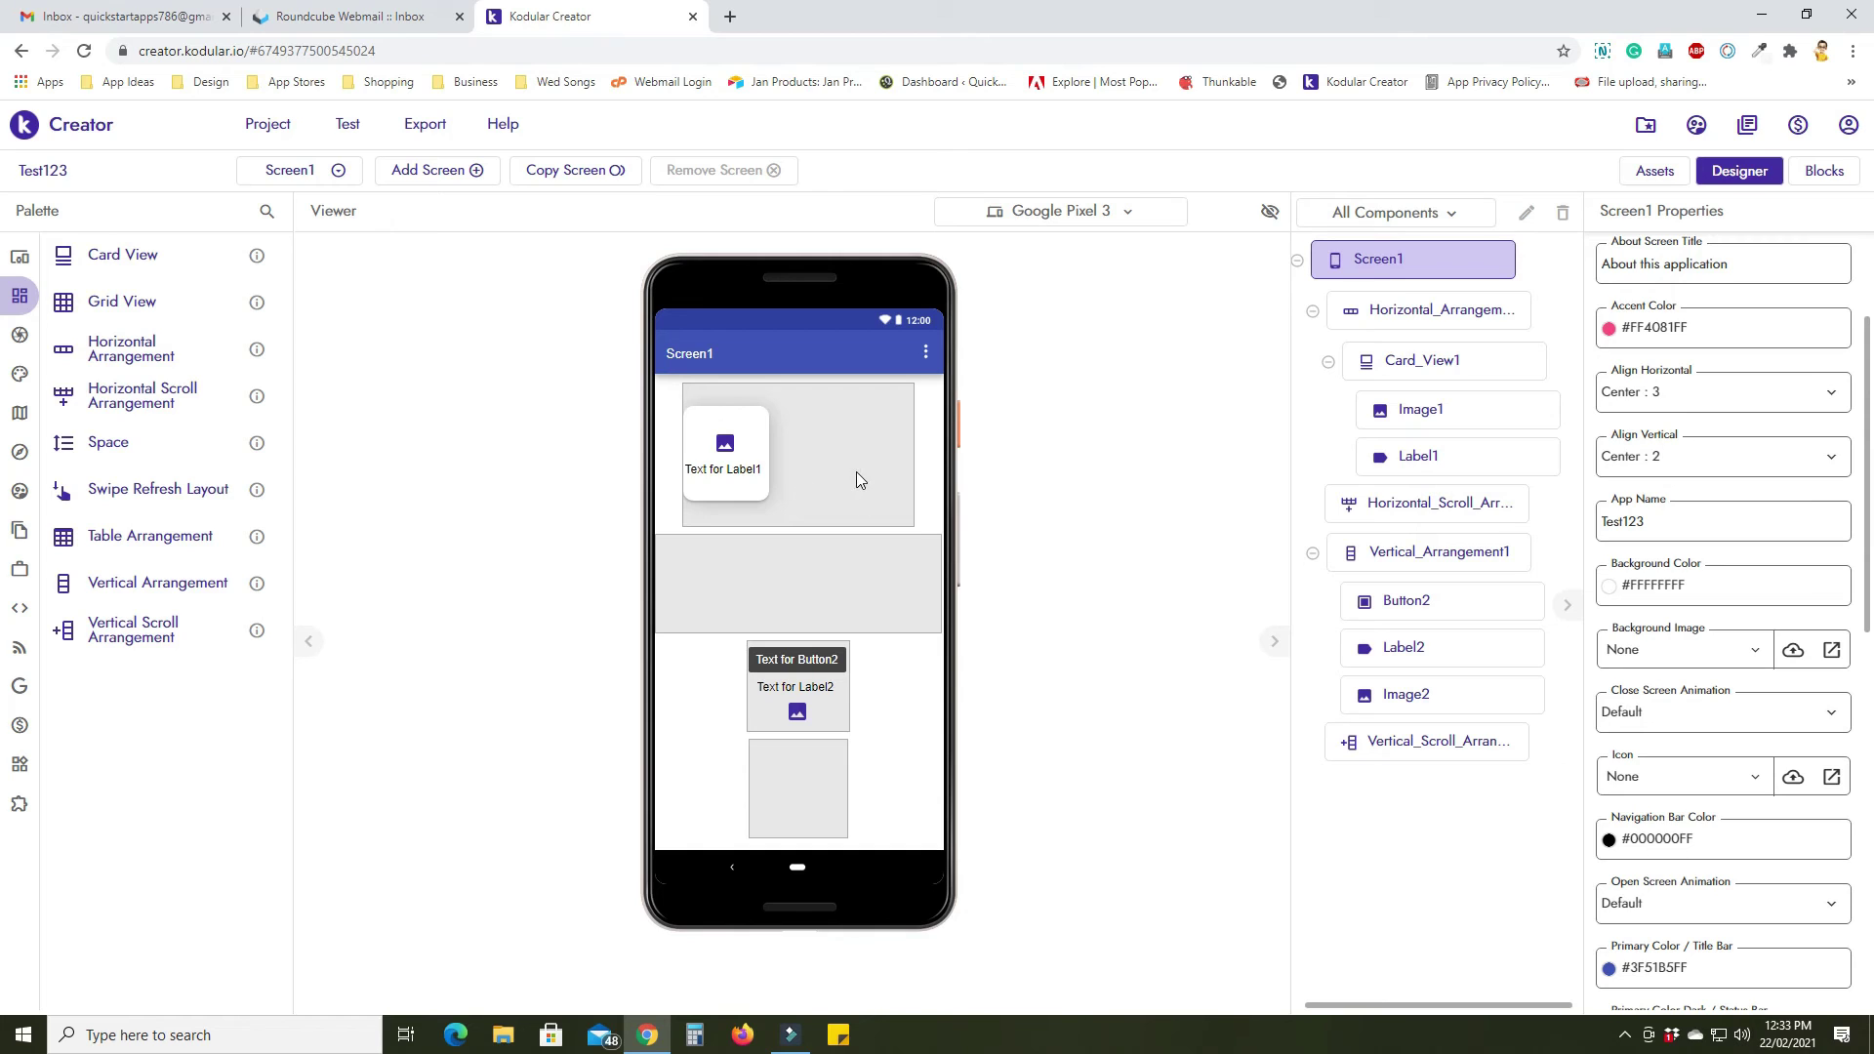
{"action": "left_click", "coordinate": [857, 475]}
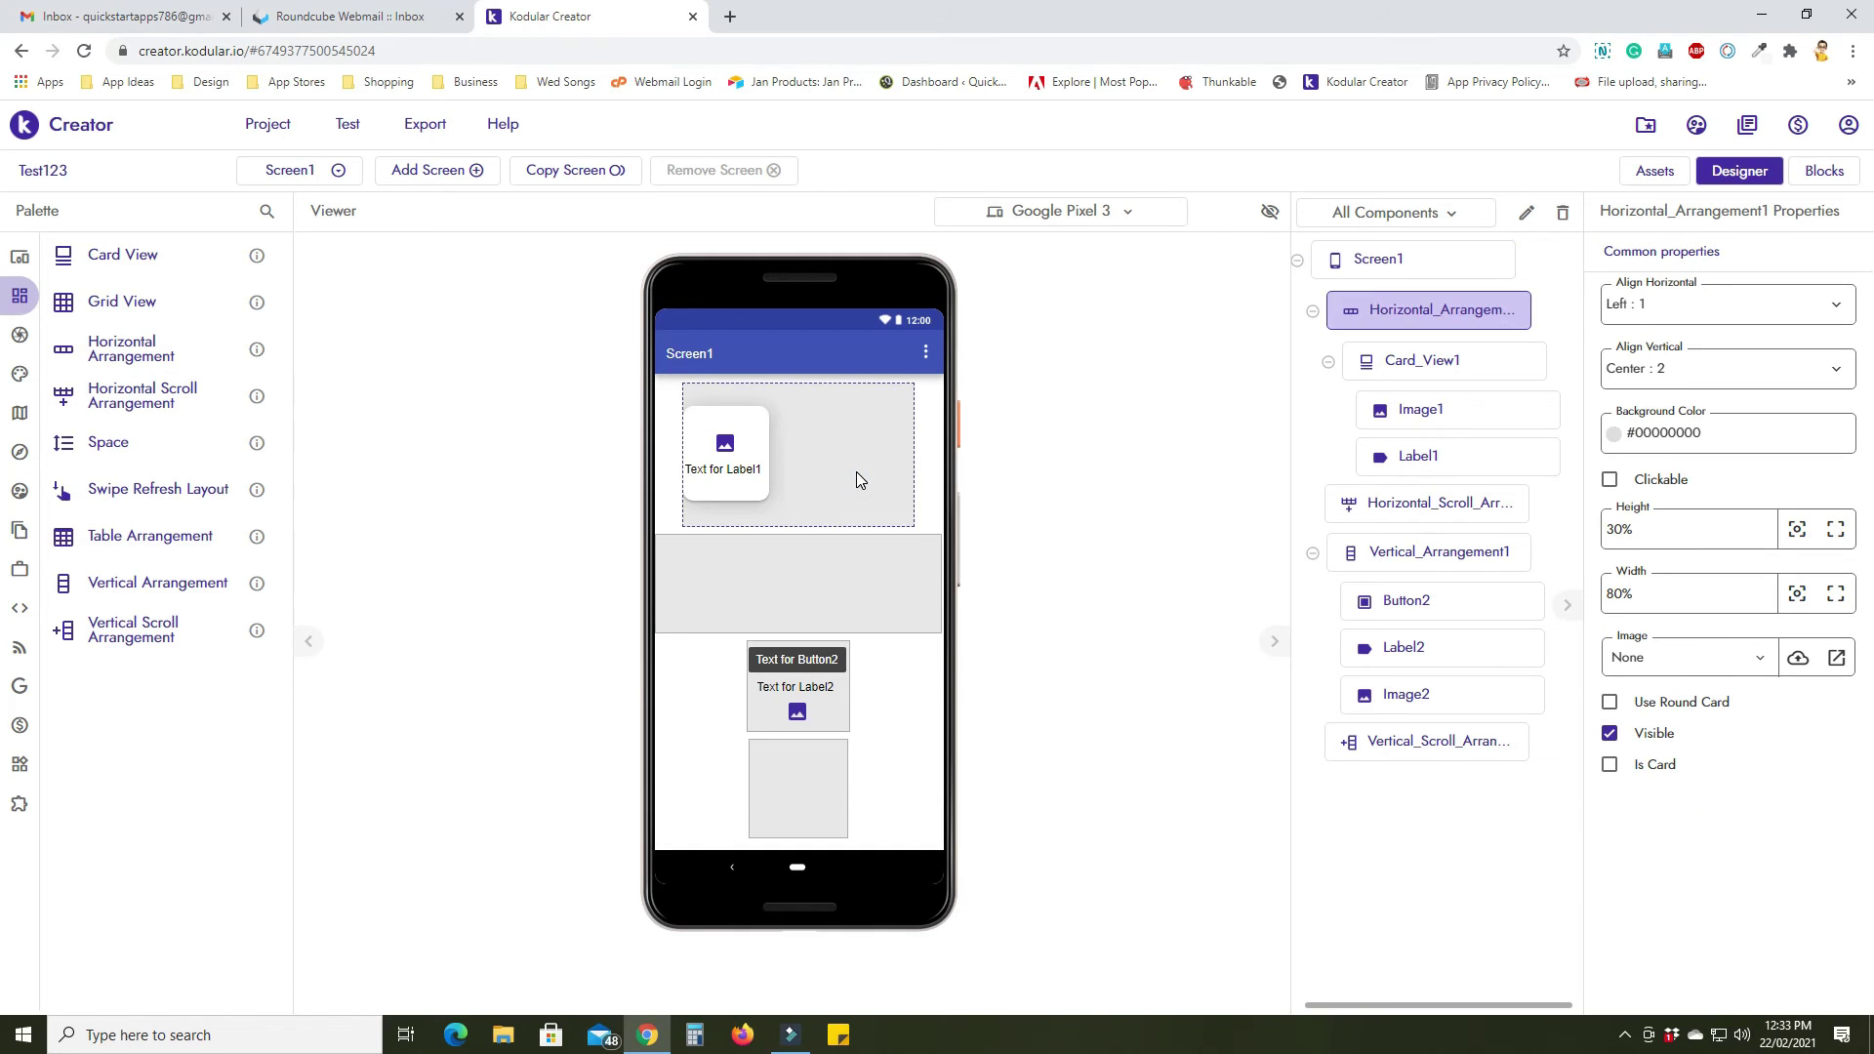
{"action": "left_click", "coordinate": [1826, 607]}
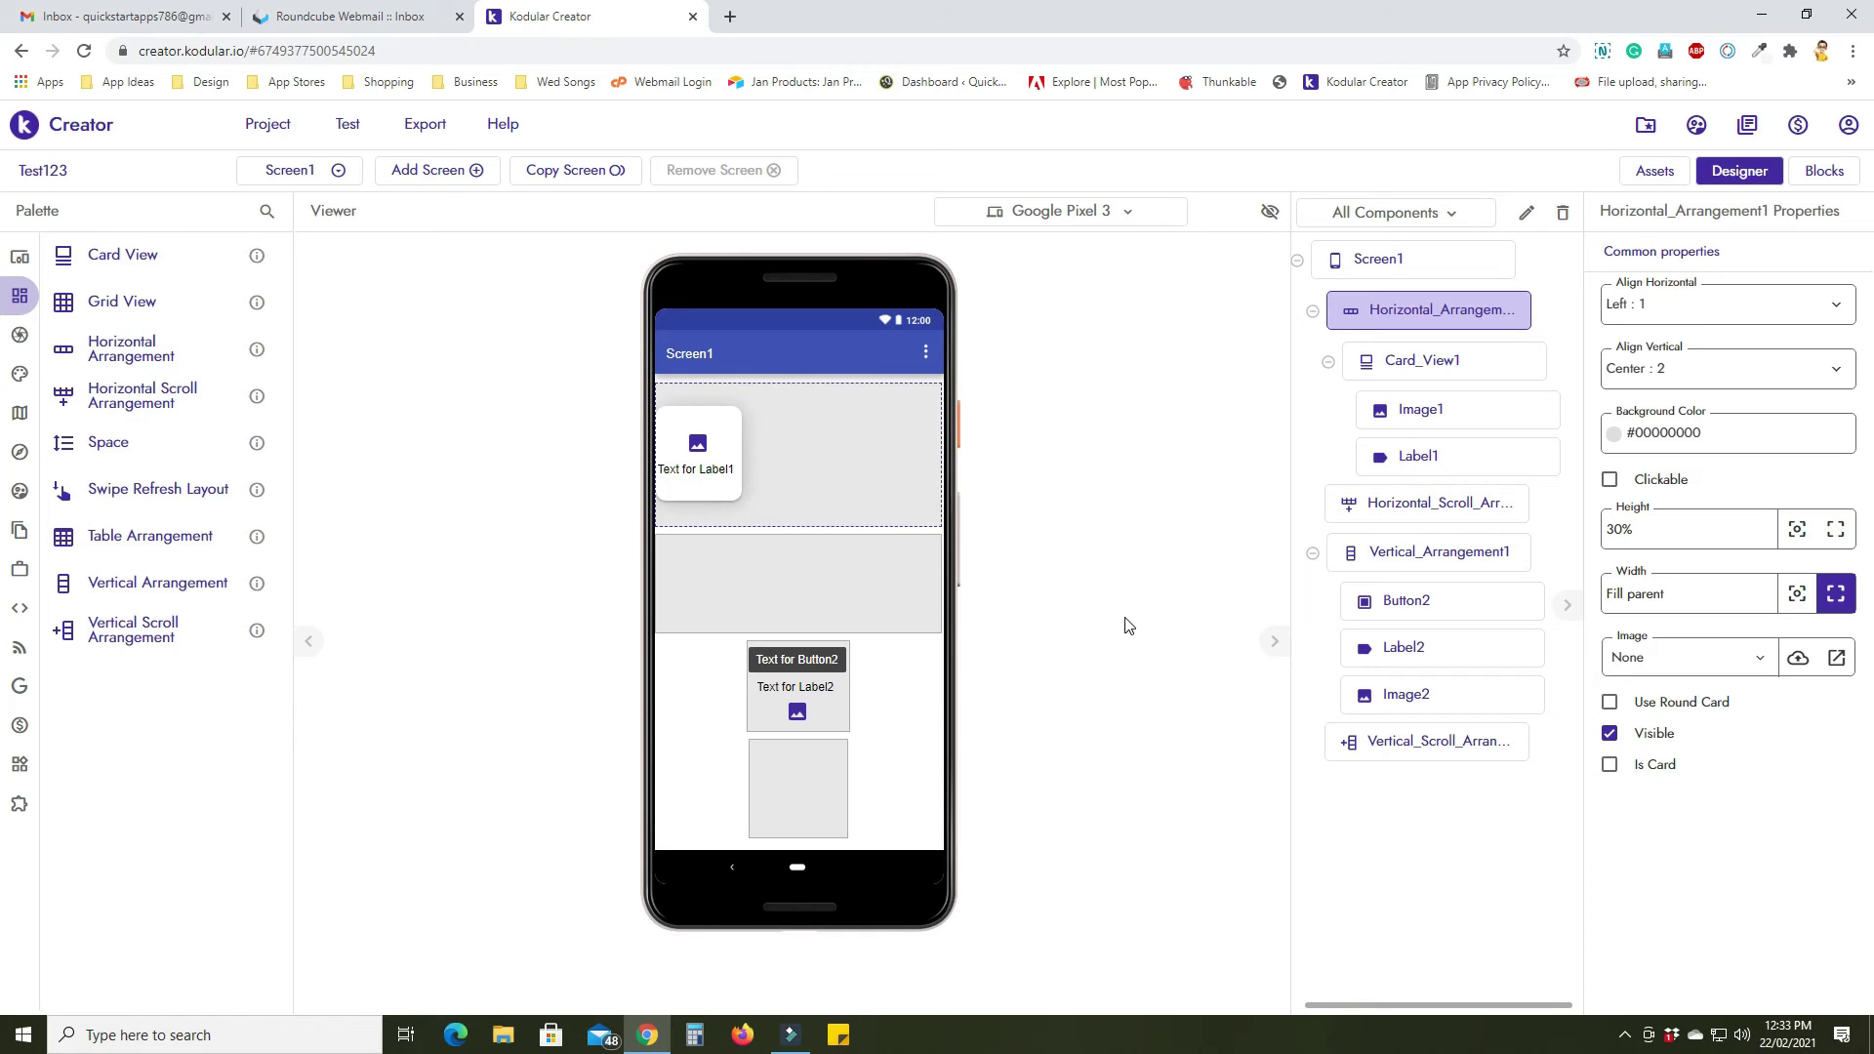
Copy the Card View with its image and label, and paste two copies inside the Horizontal Arrangement.
{"action": "left_click", "coordinate": [723, 444]}
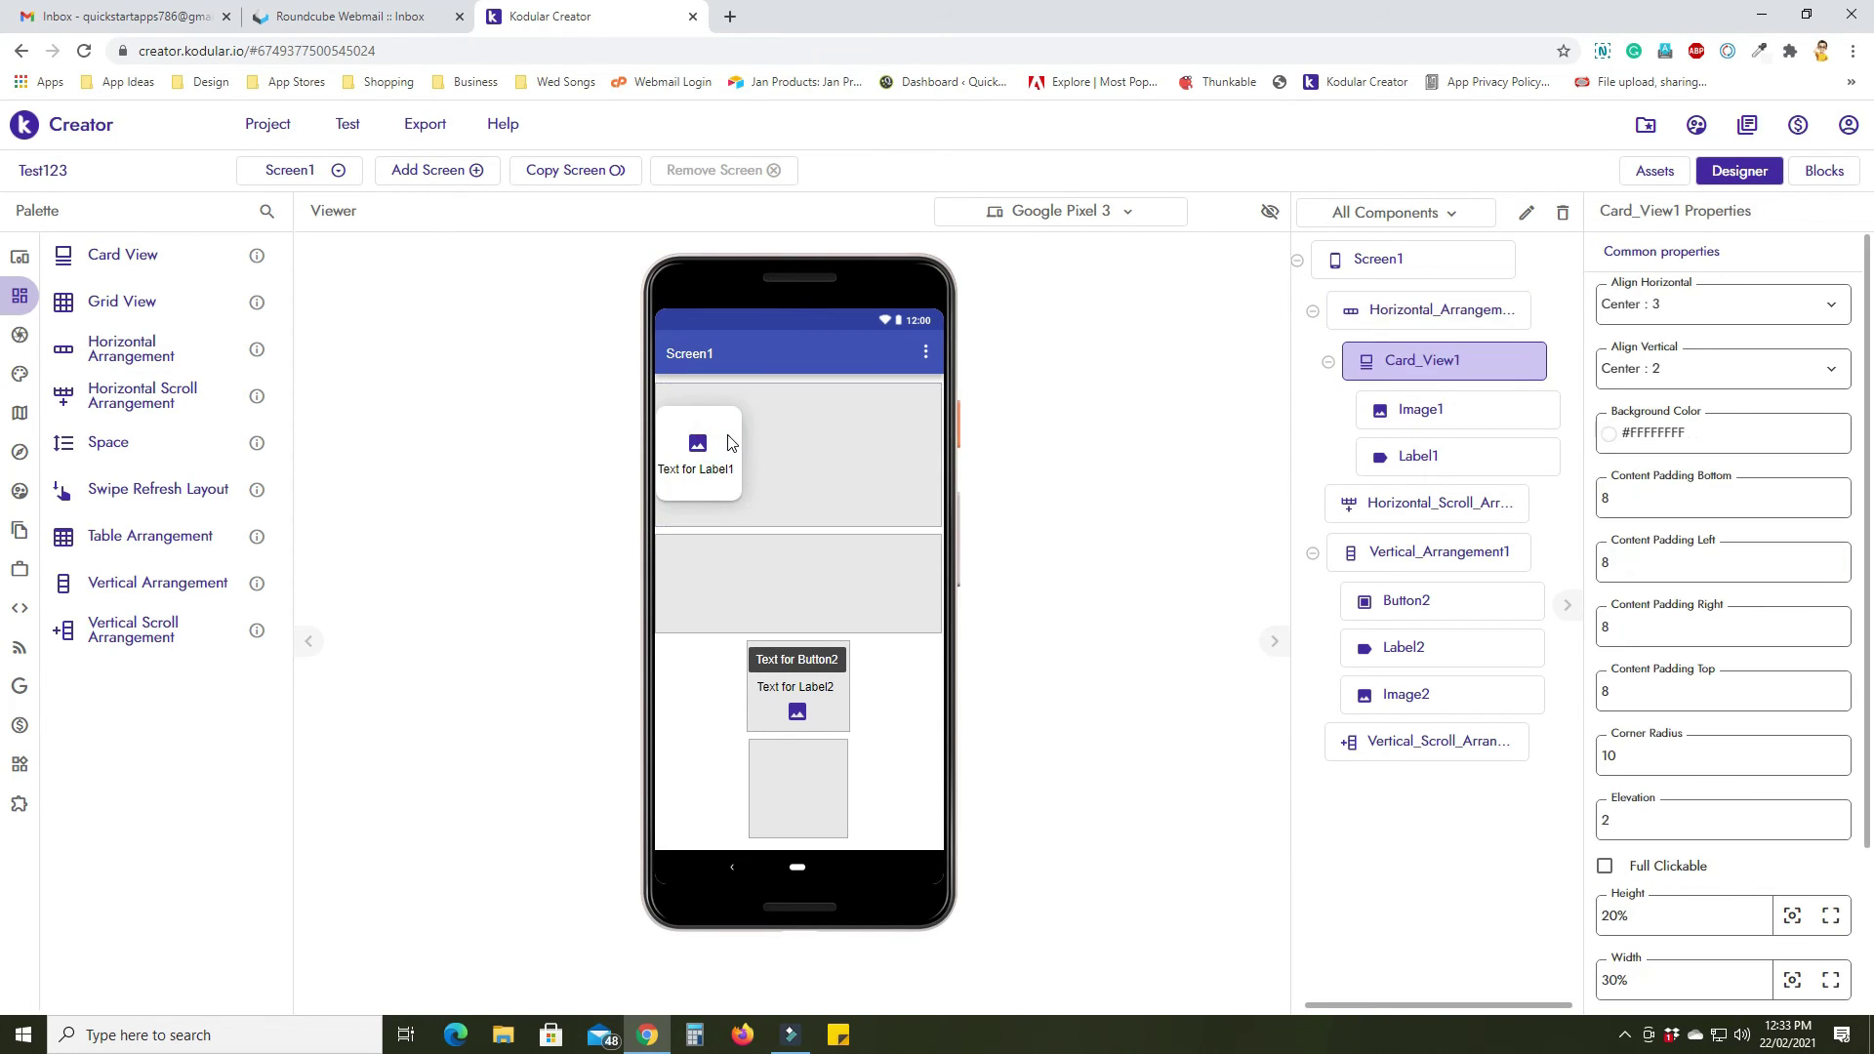
{"action": "left_click", "coordinate": [726, 440]}
{"action": "right_click", "coordinate": [727, 439]}
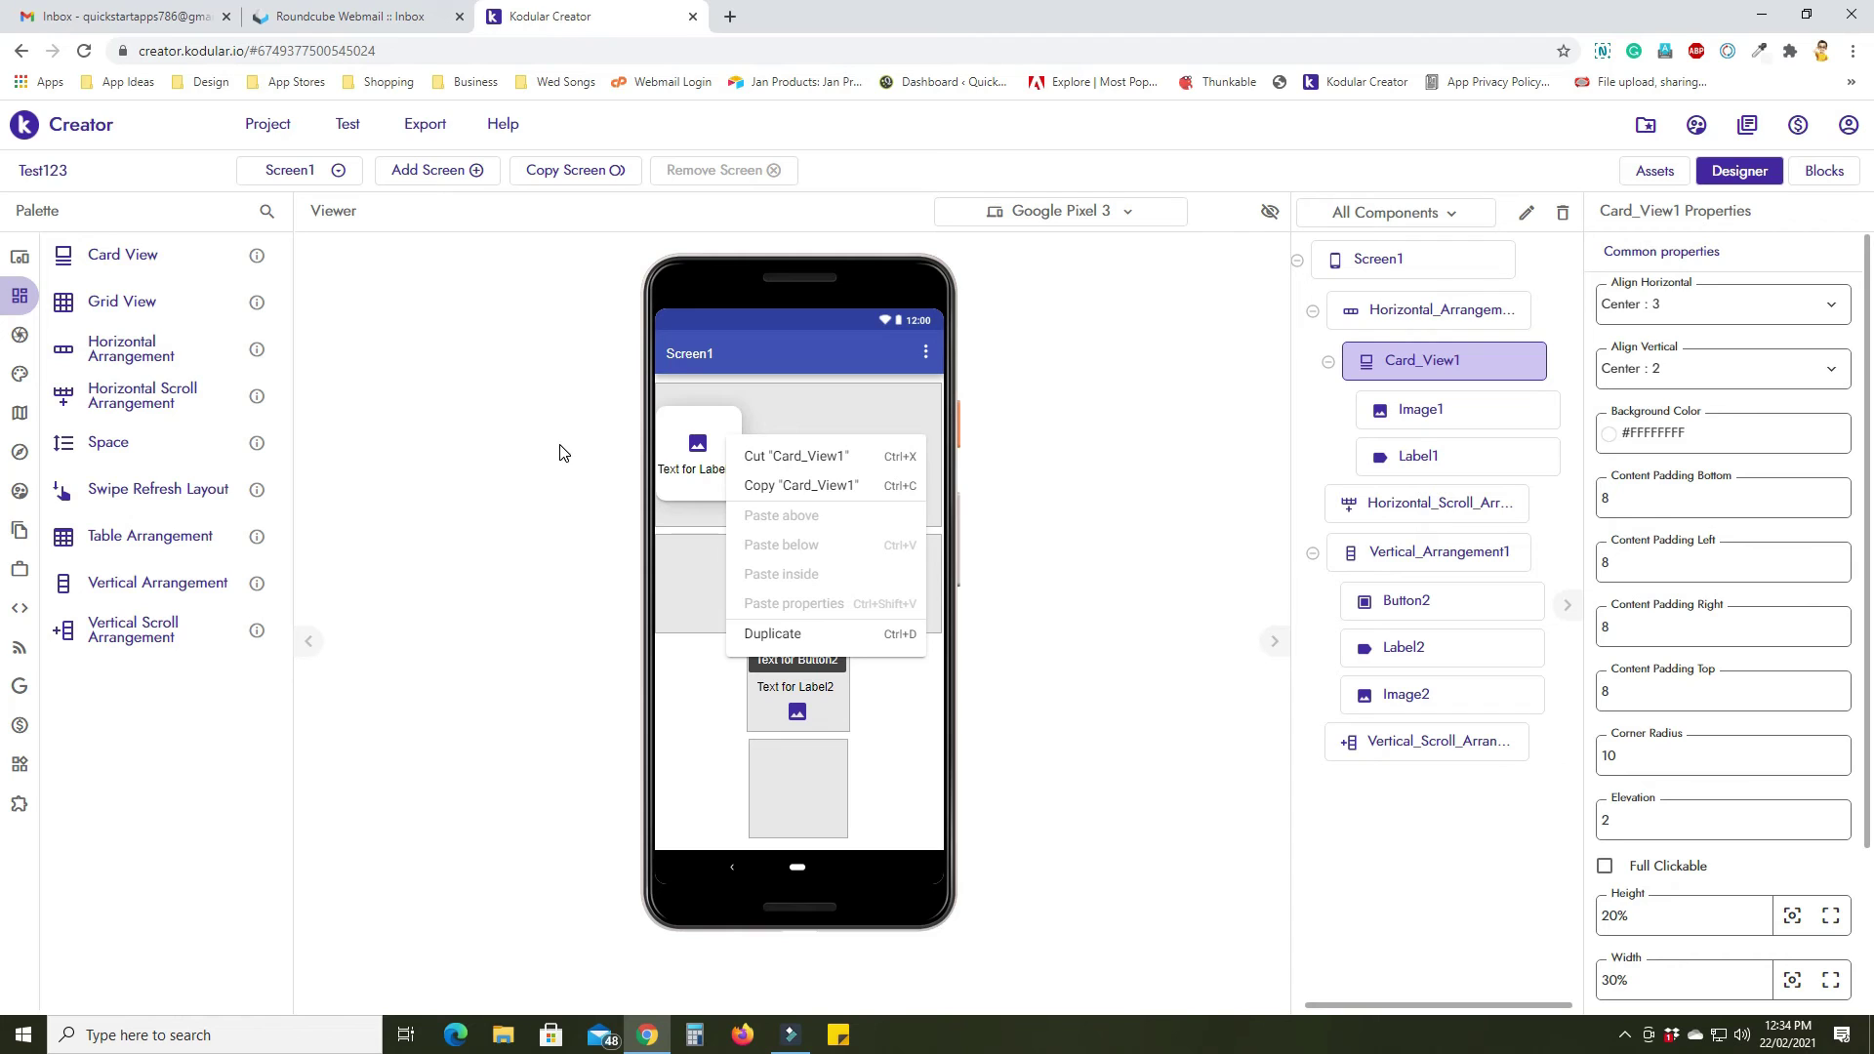
{"action": "left_click", "coordinate": [804, 493]}
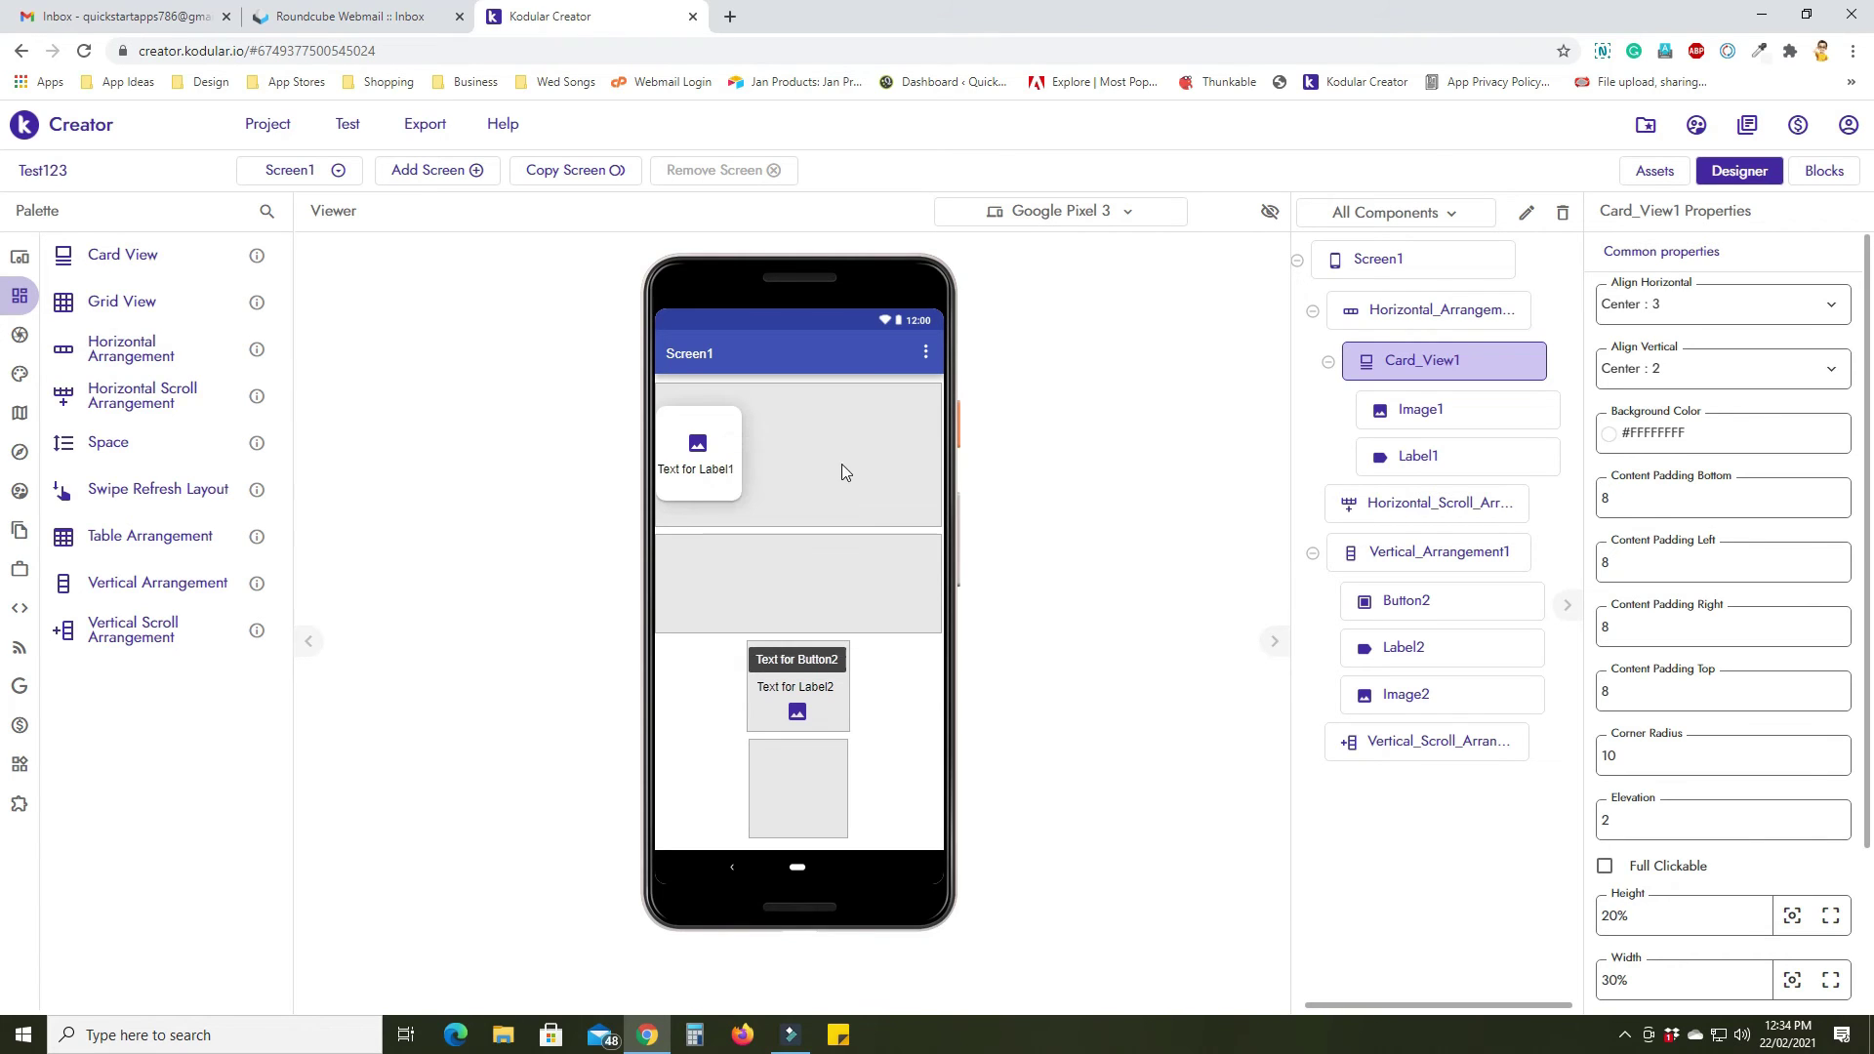
{"action": "left_click", "coordinate": [848, 458]}
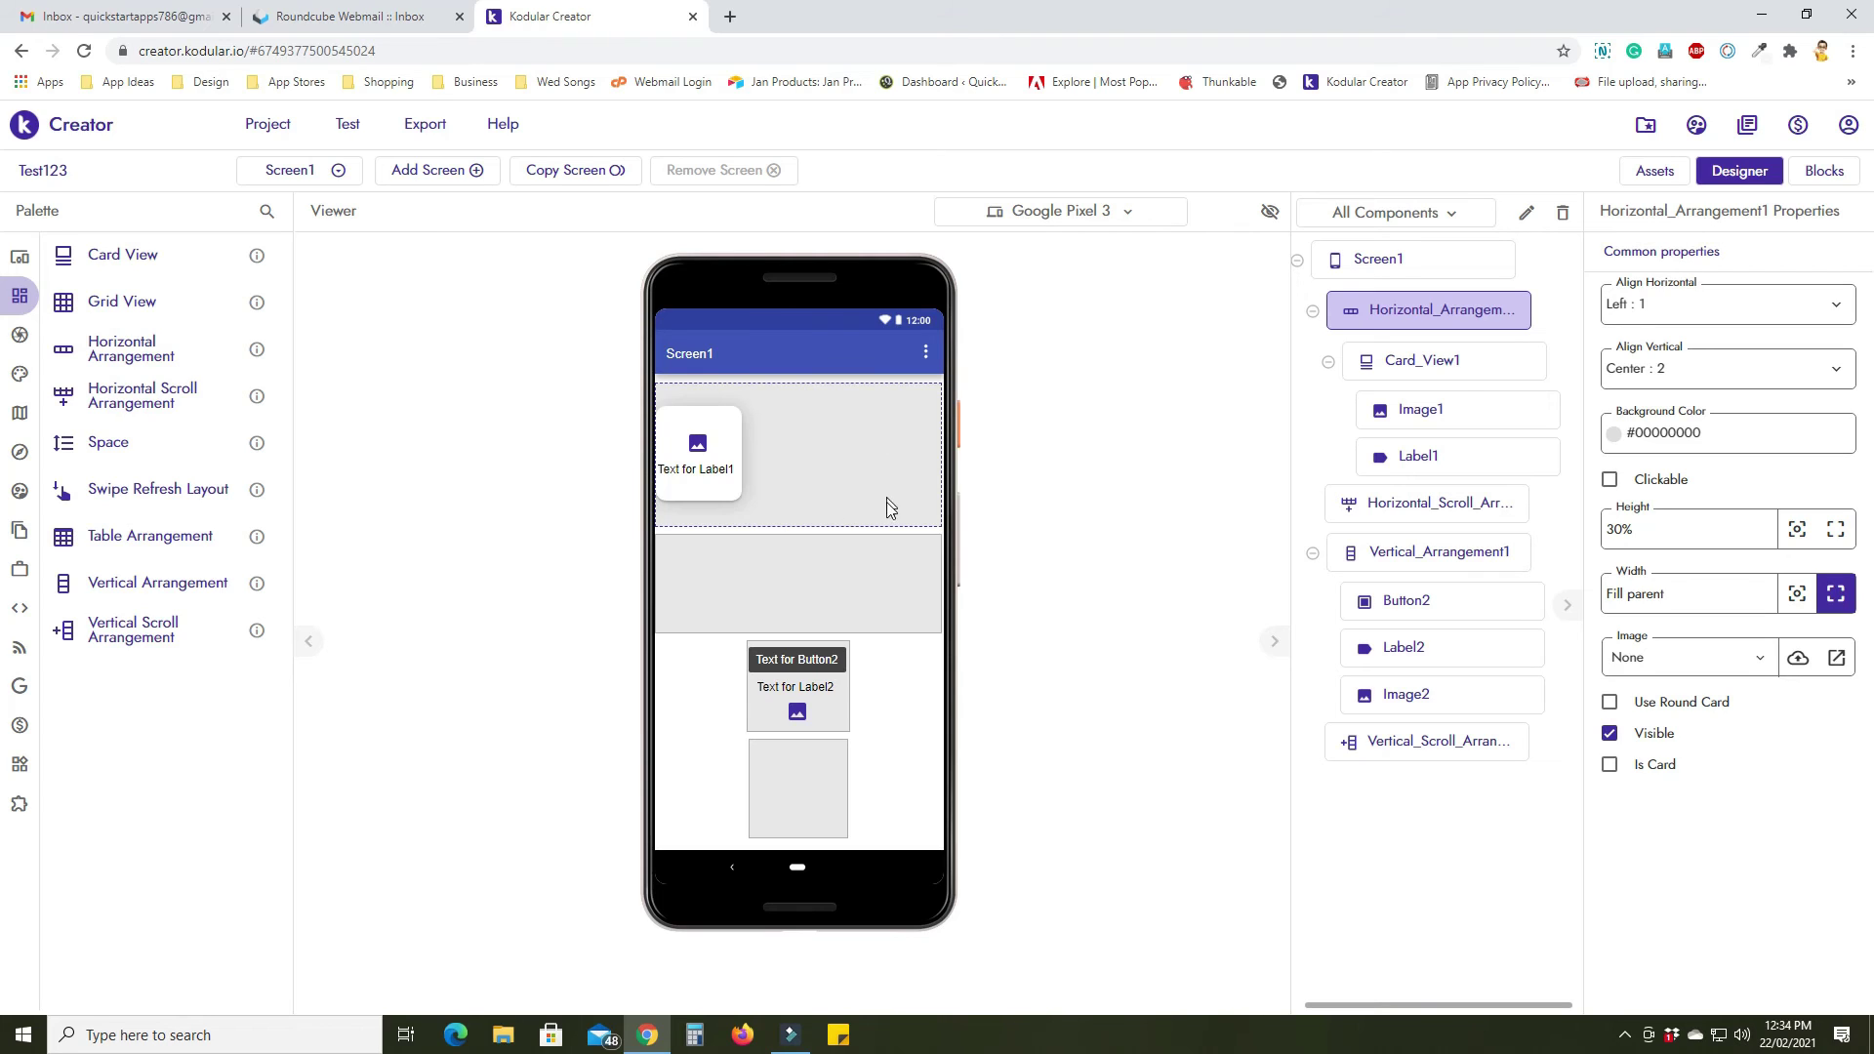
{"action": "left_click", "coordinate": [884, 457]}
{"action": "right_click", "coordinate": [830, 411]}
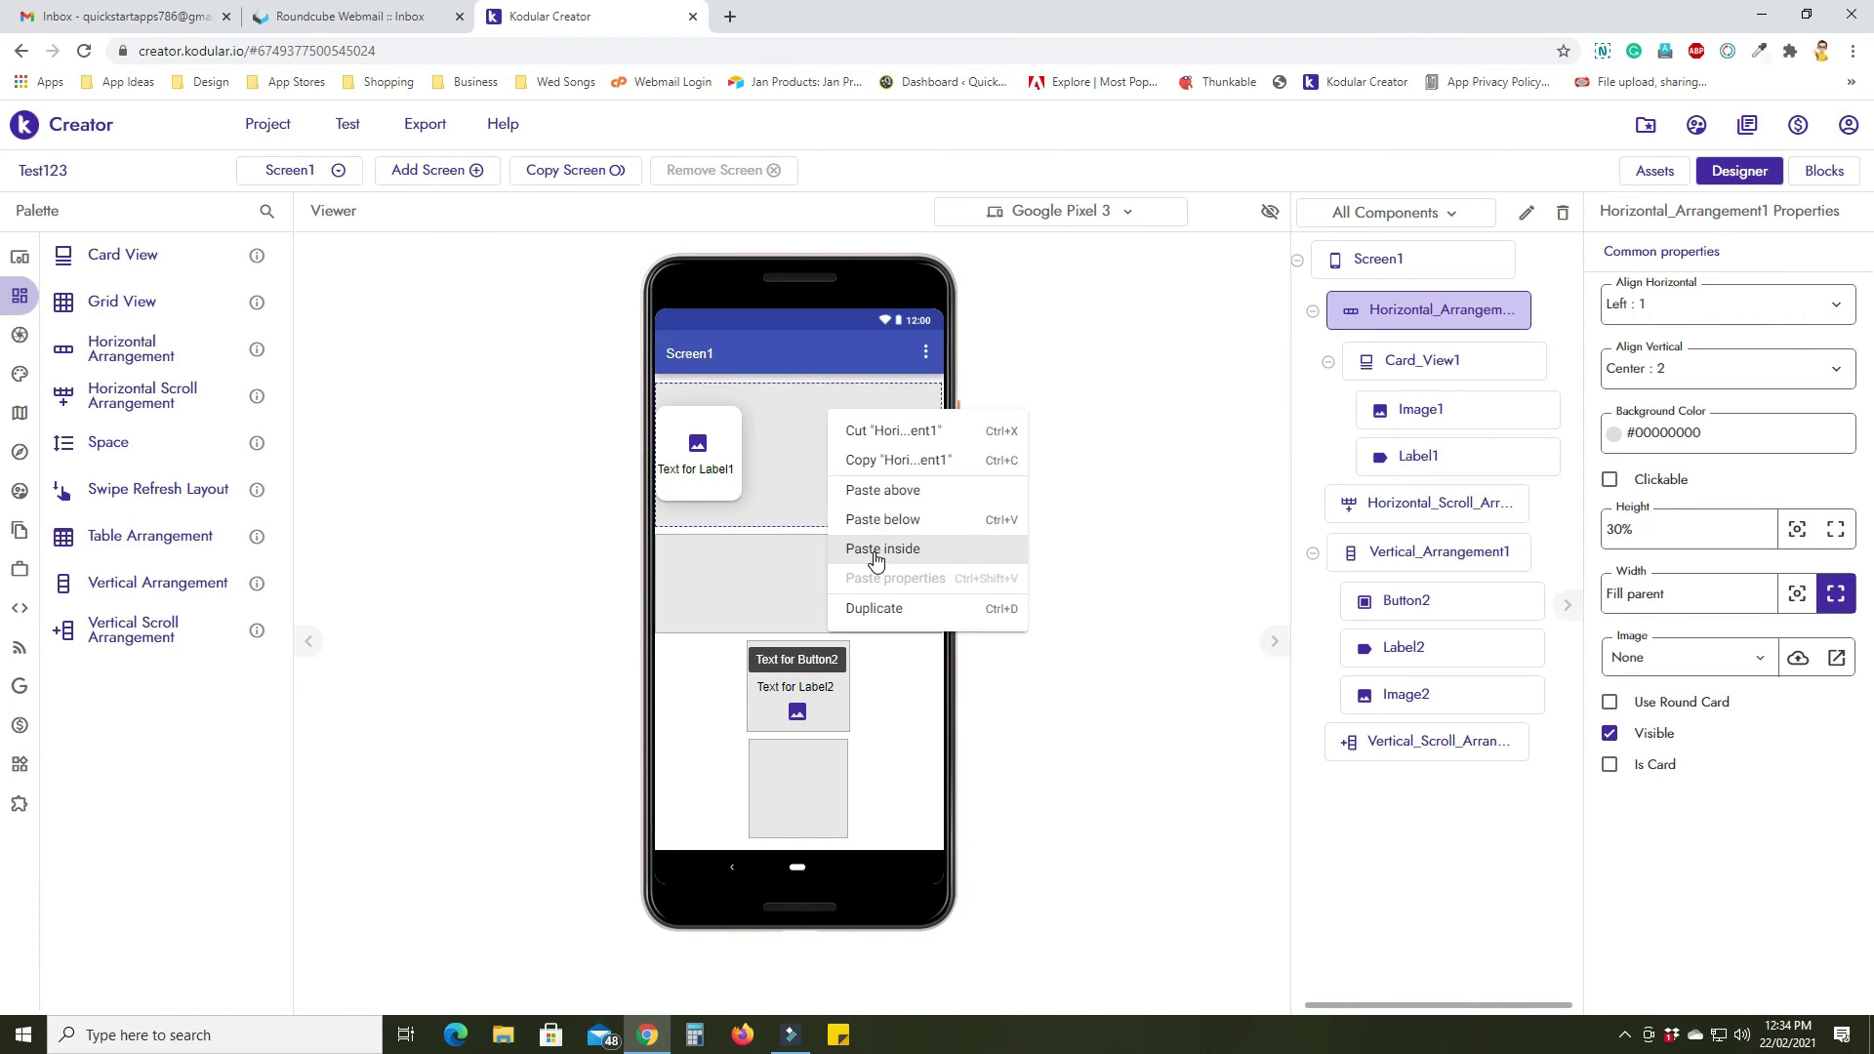
{"action": "left_click", "coordinate": [876, 555]}
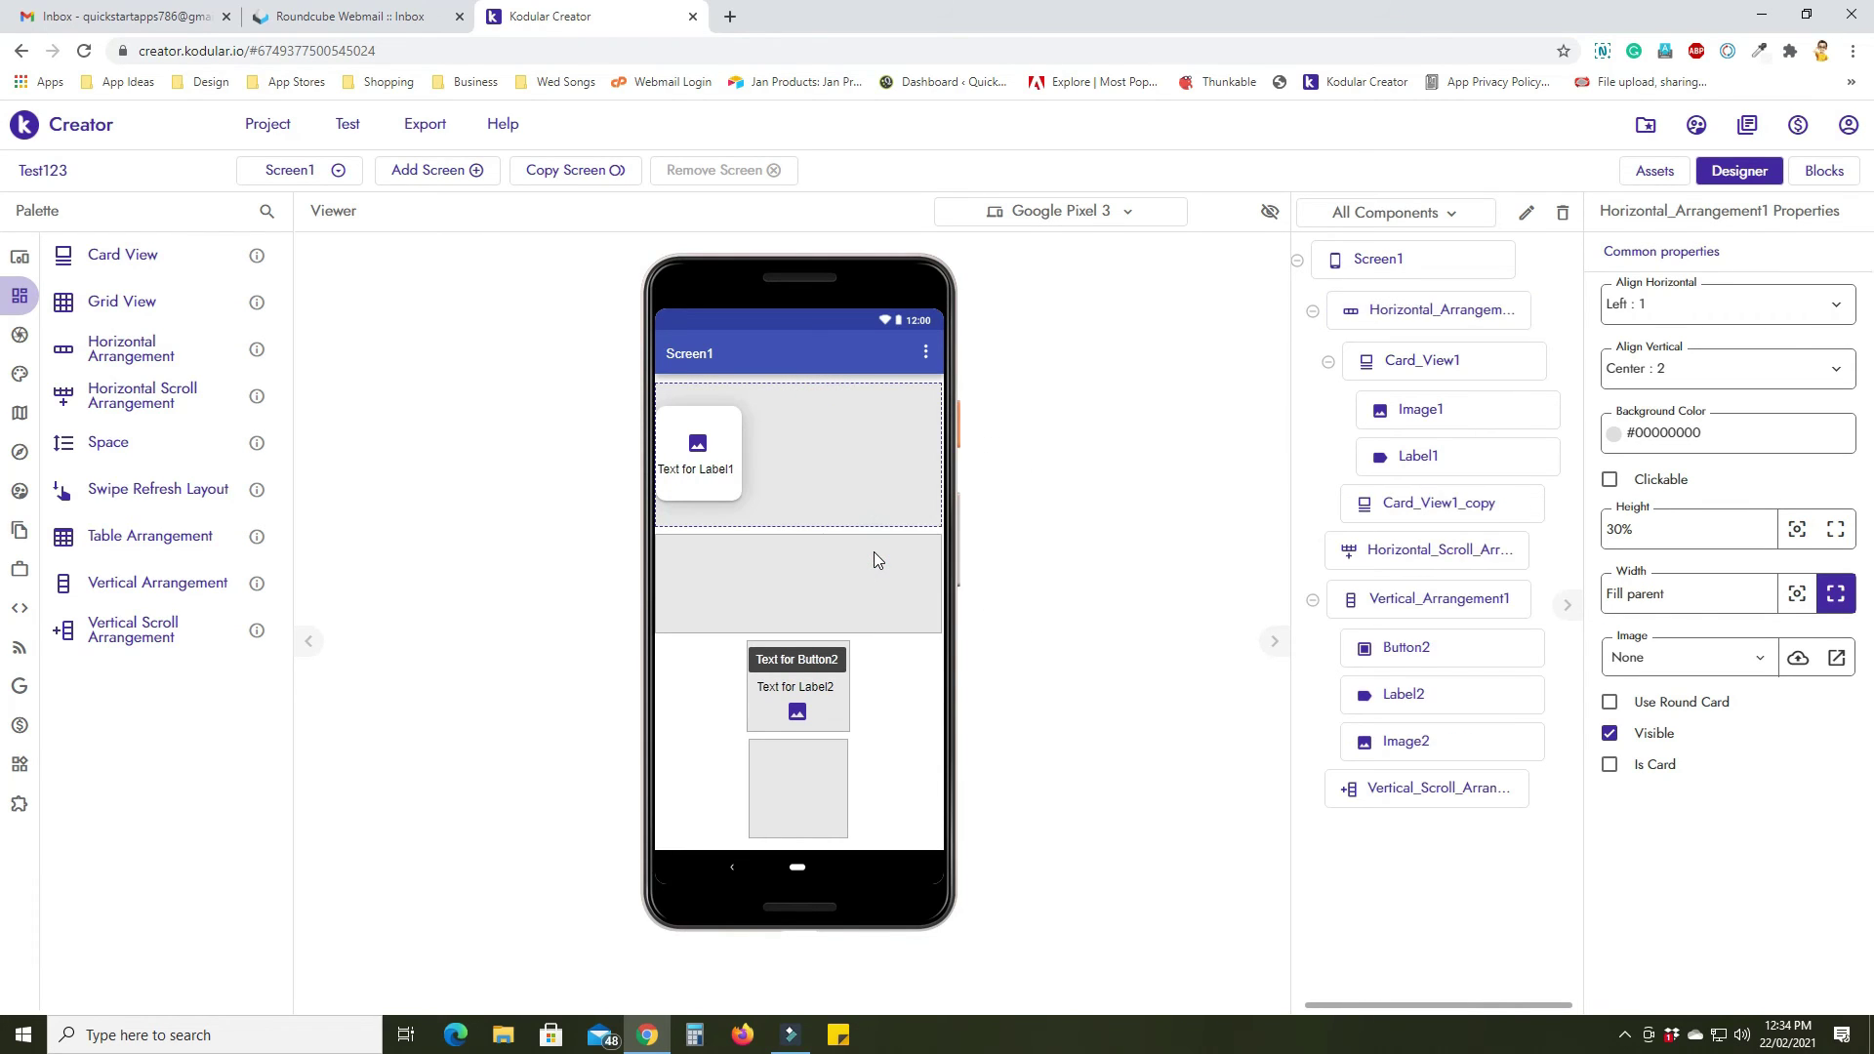
{"action": "right_click", "coordinate": [900, 472]}
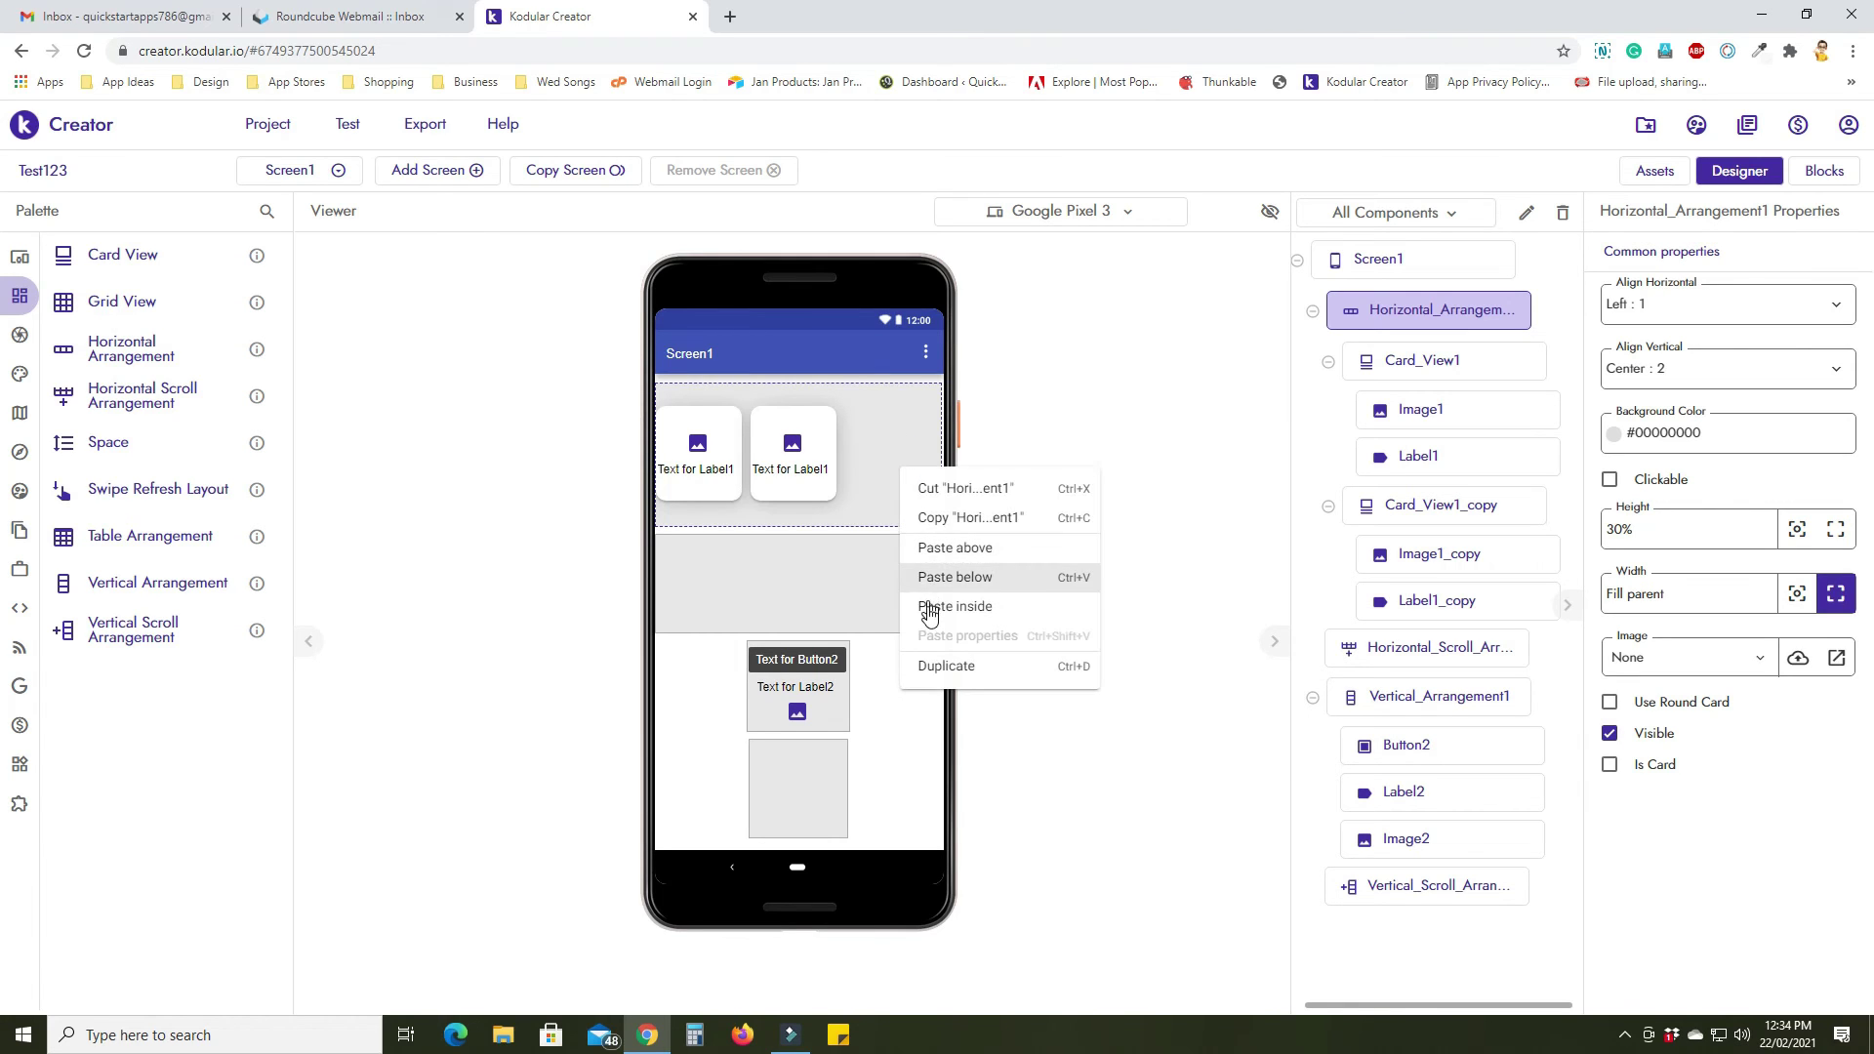
{"action": "left_click", "coordinate": [928, 607]}
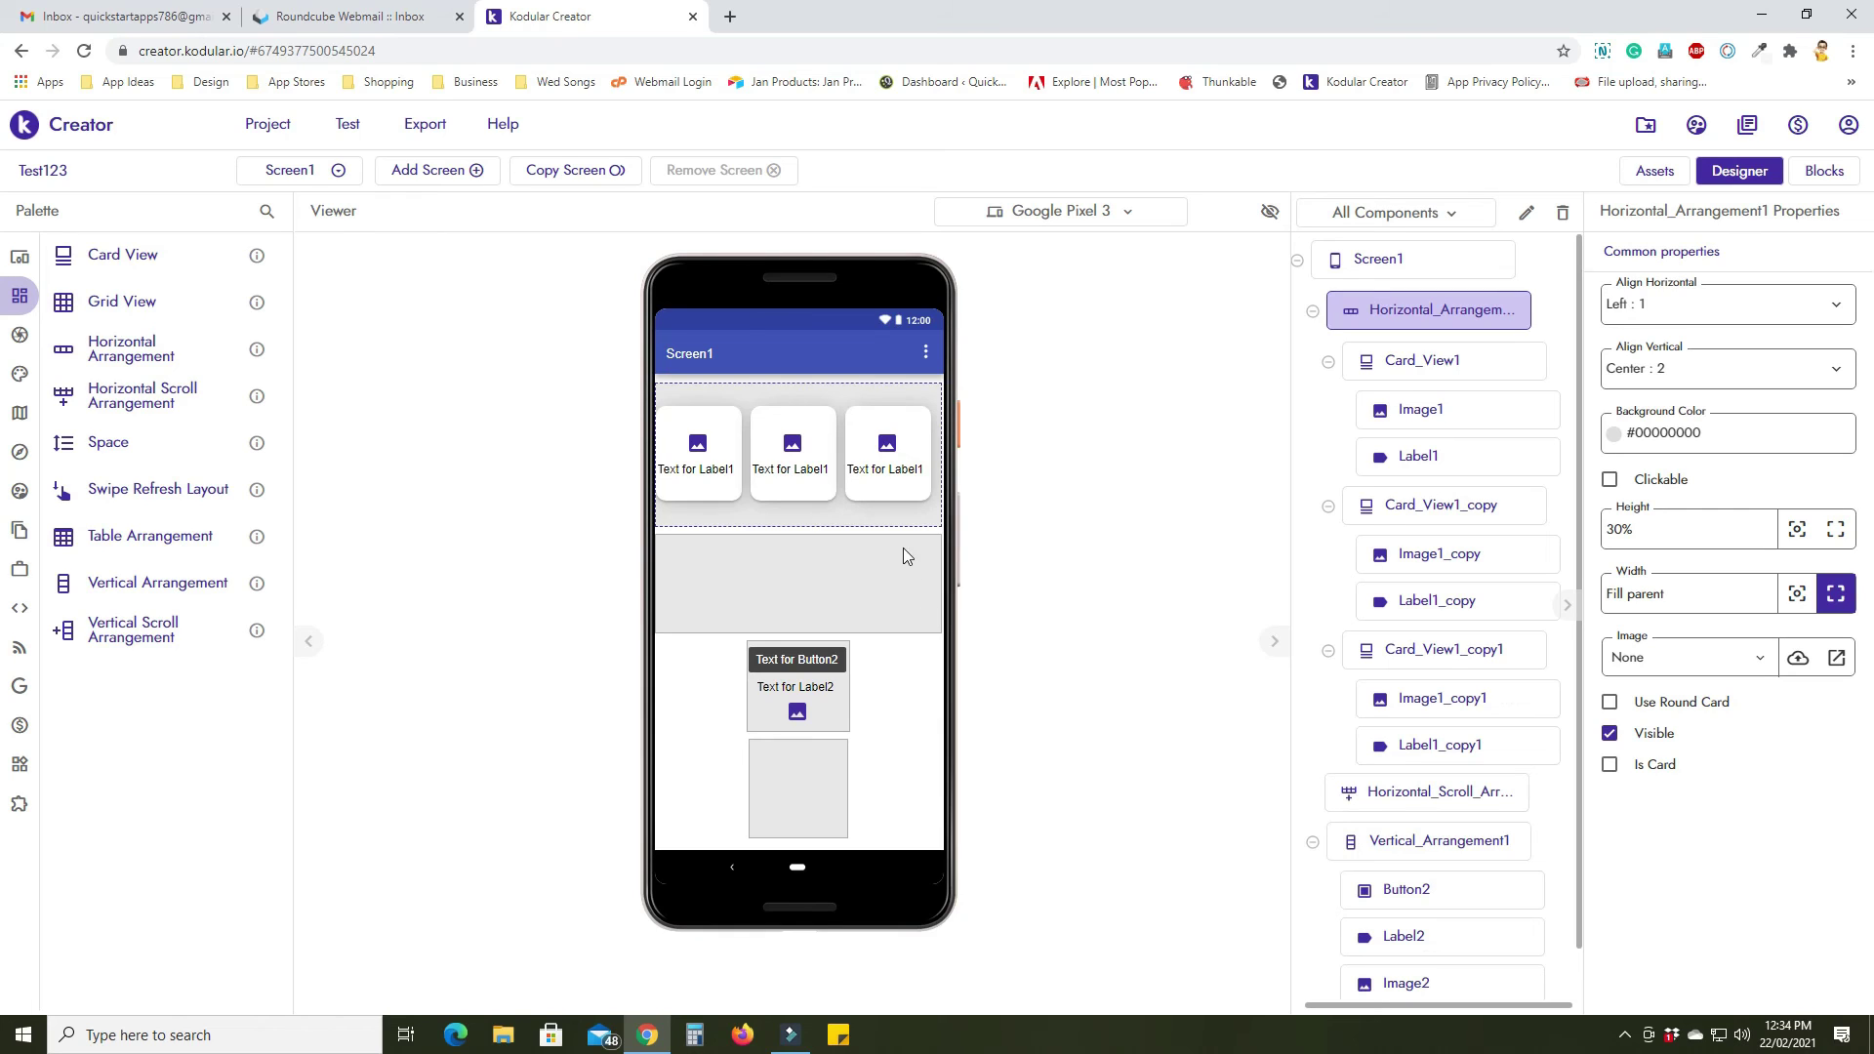
Set the Horizontal Arrangement's horizontal alignment to Center so its three cards are centred.
{"action": "left_click", "coordinate": [897, 507]}
{"action": "left_click", "coordinate": [1646, 304]}
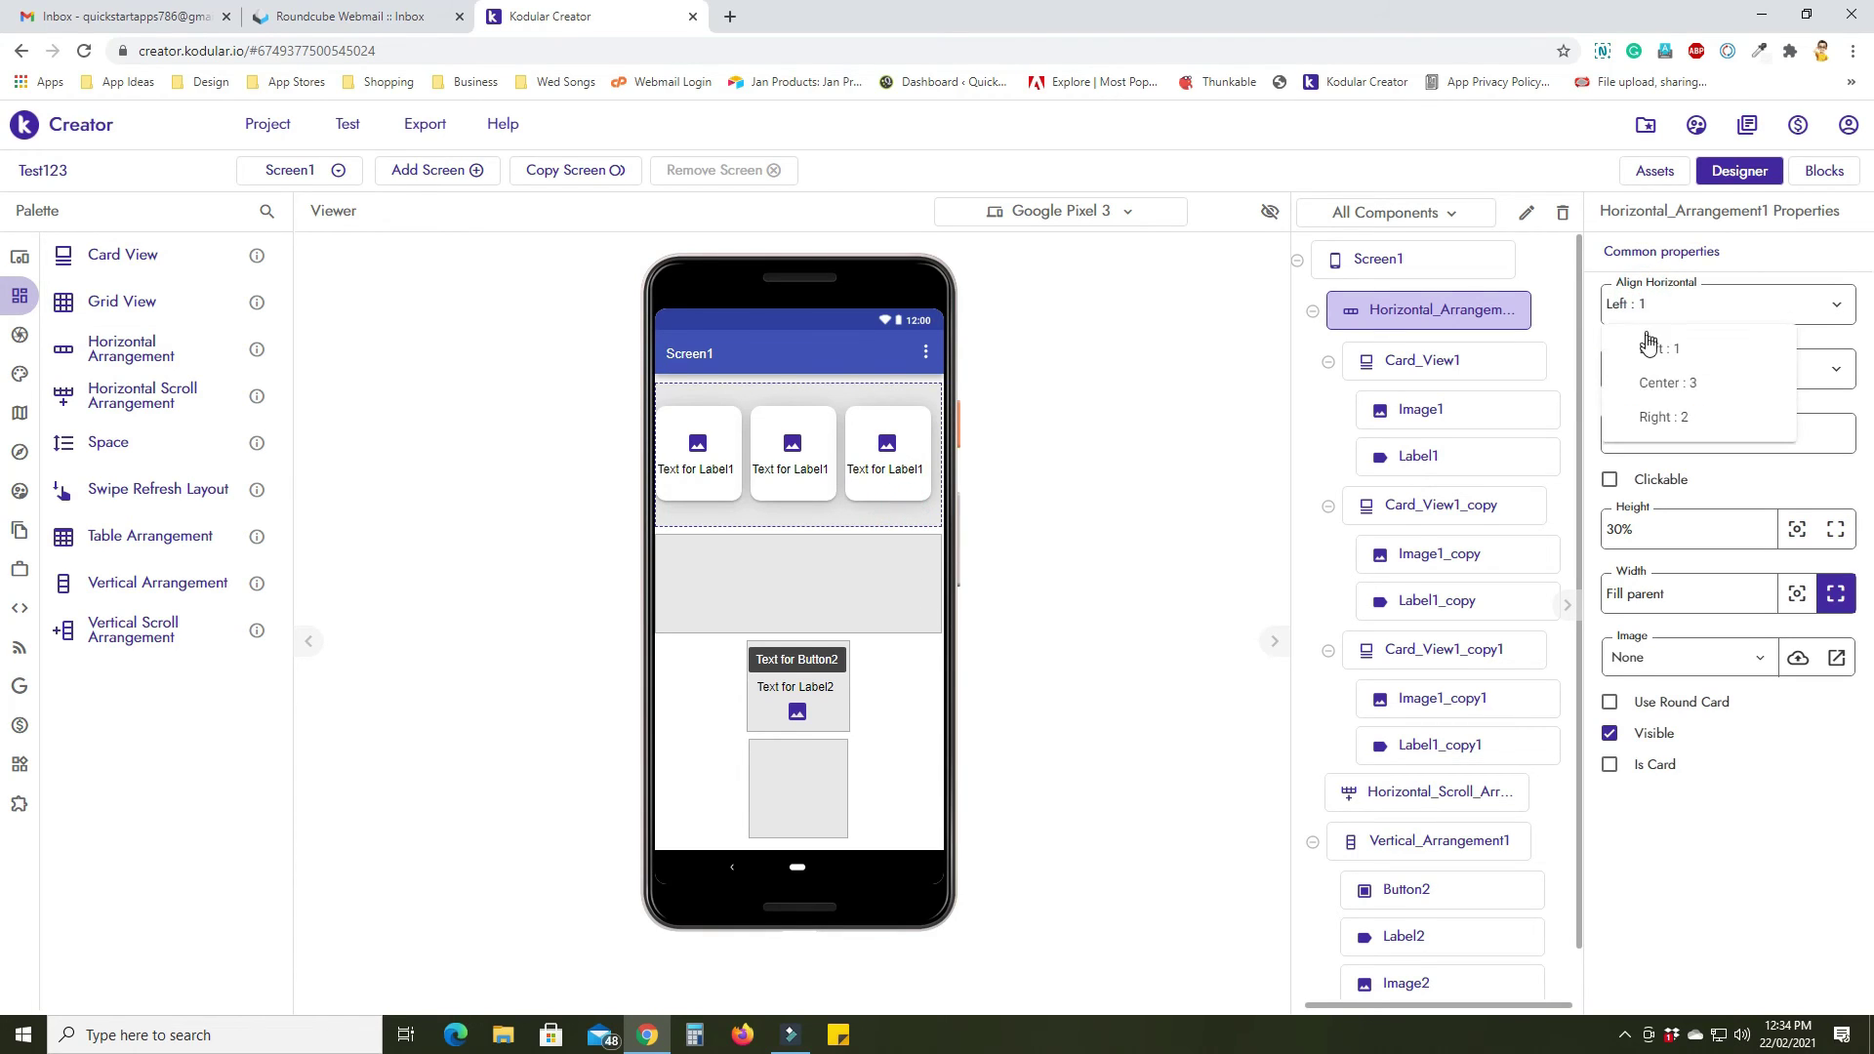
{"action": "left_click", "coordinate": [1653, 386]}
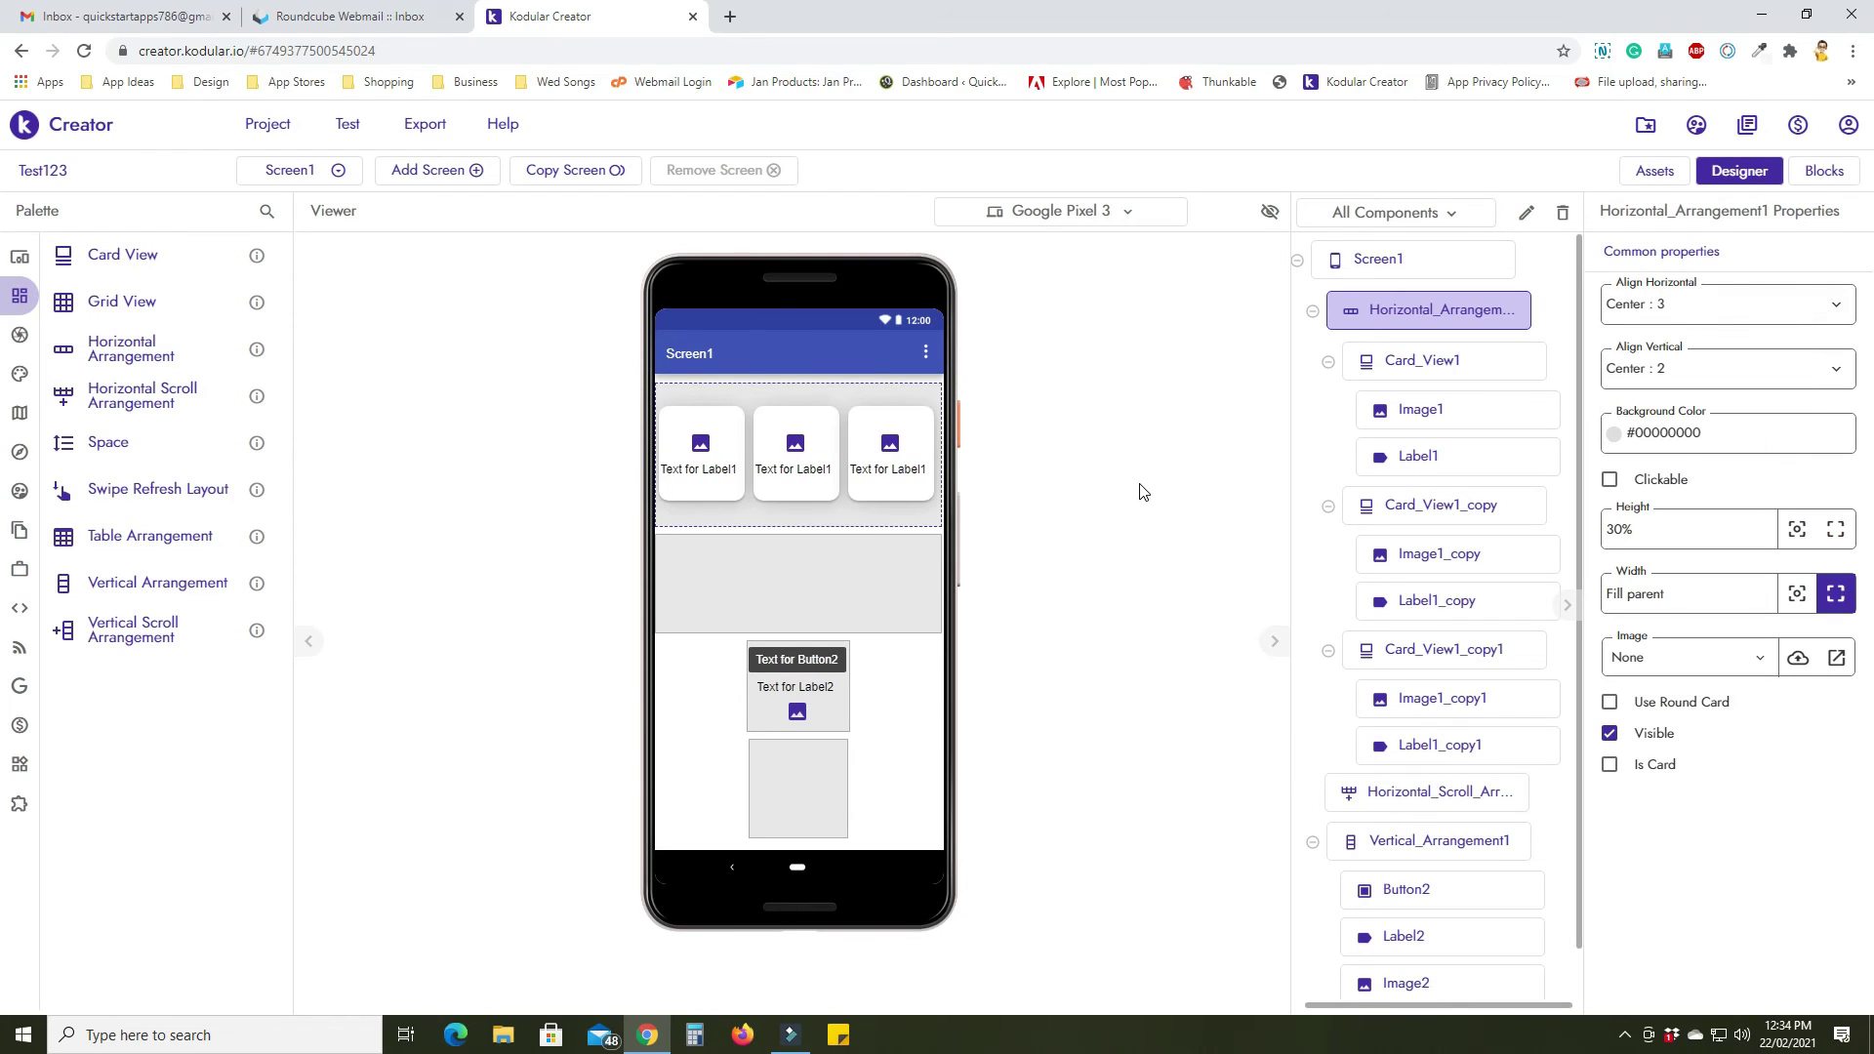
Delete the empty Horizontal Scroll Arrangement below the row of cards.
{"action": "left_click", "coordinate": [874, 565]}
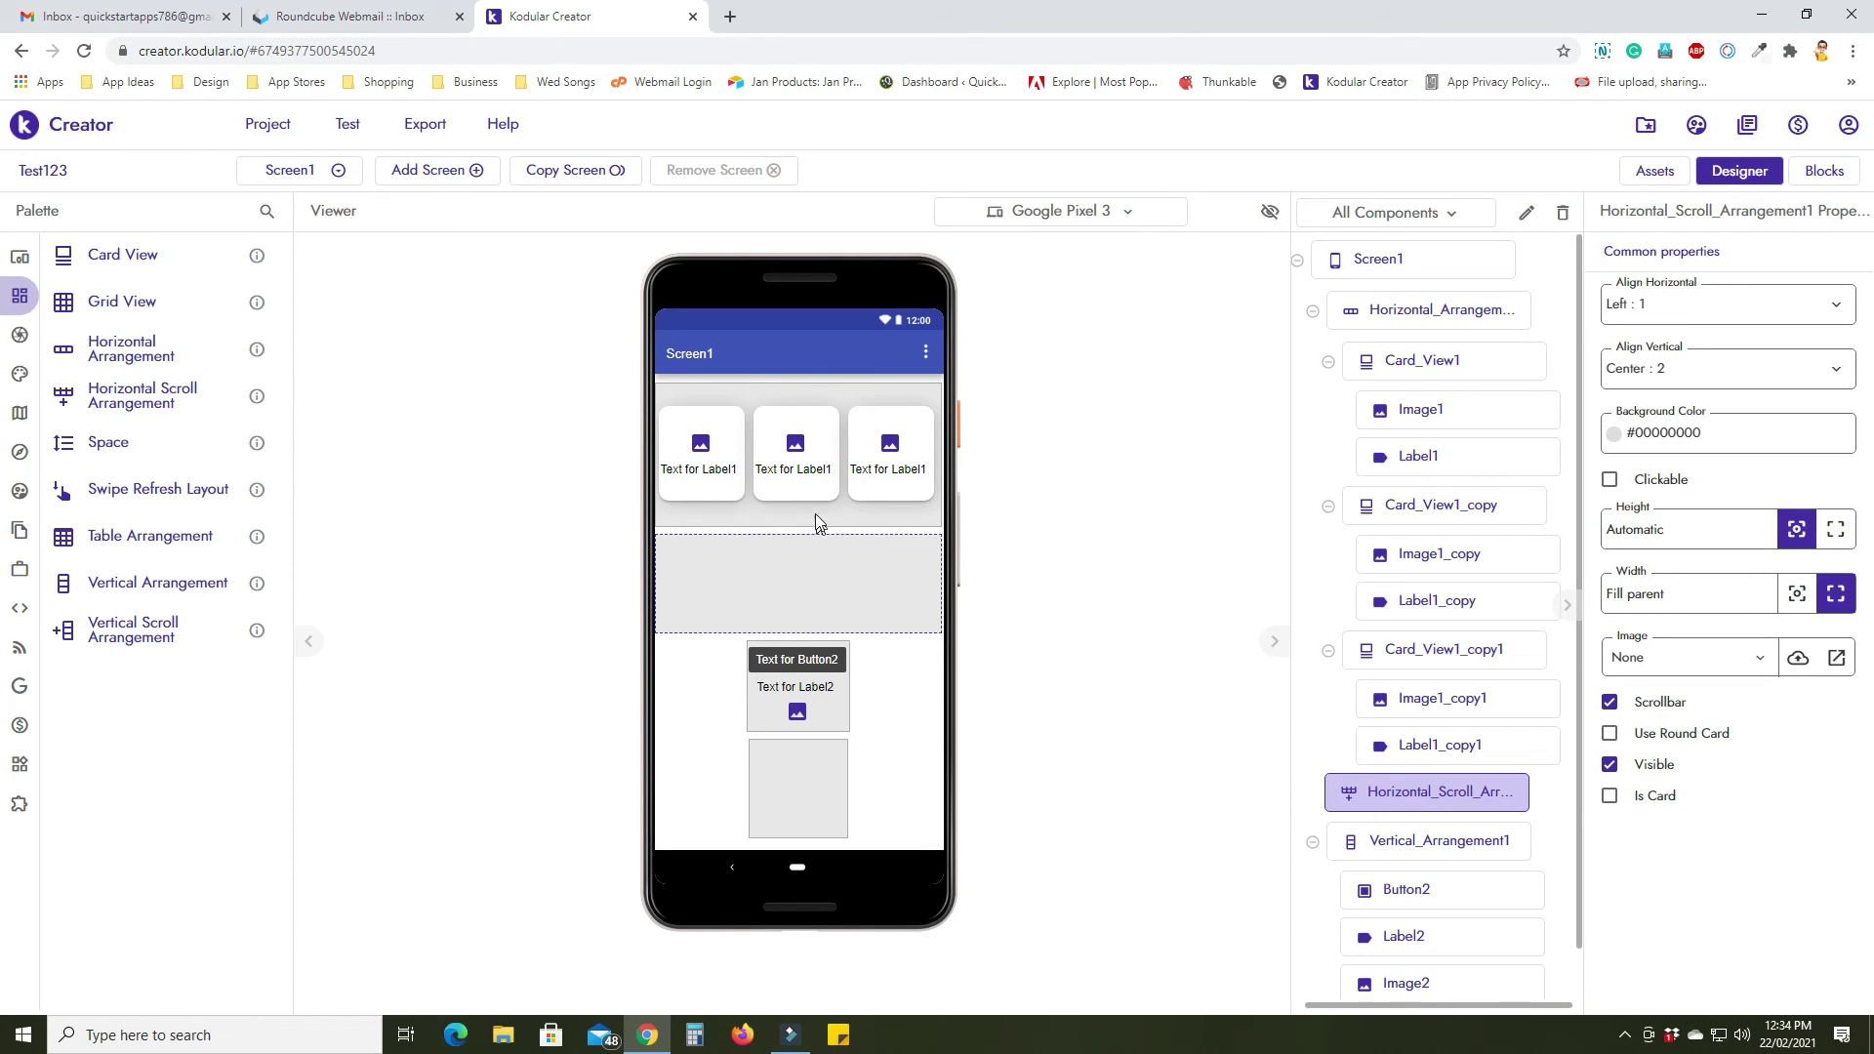
{"action": "left_click", "coordinate": [885, 573]}
{"action": "left_click", "coordinate": [1563, 212]}
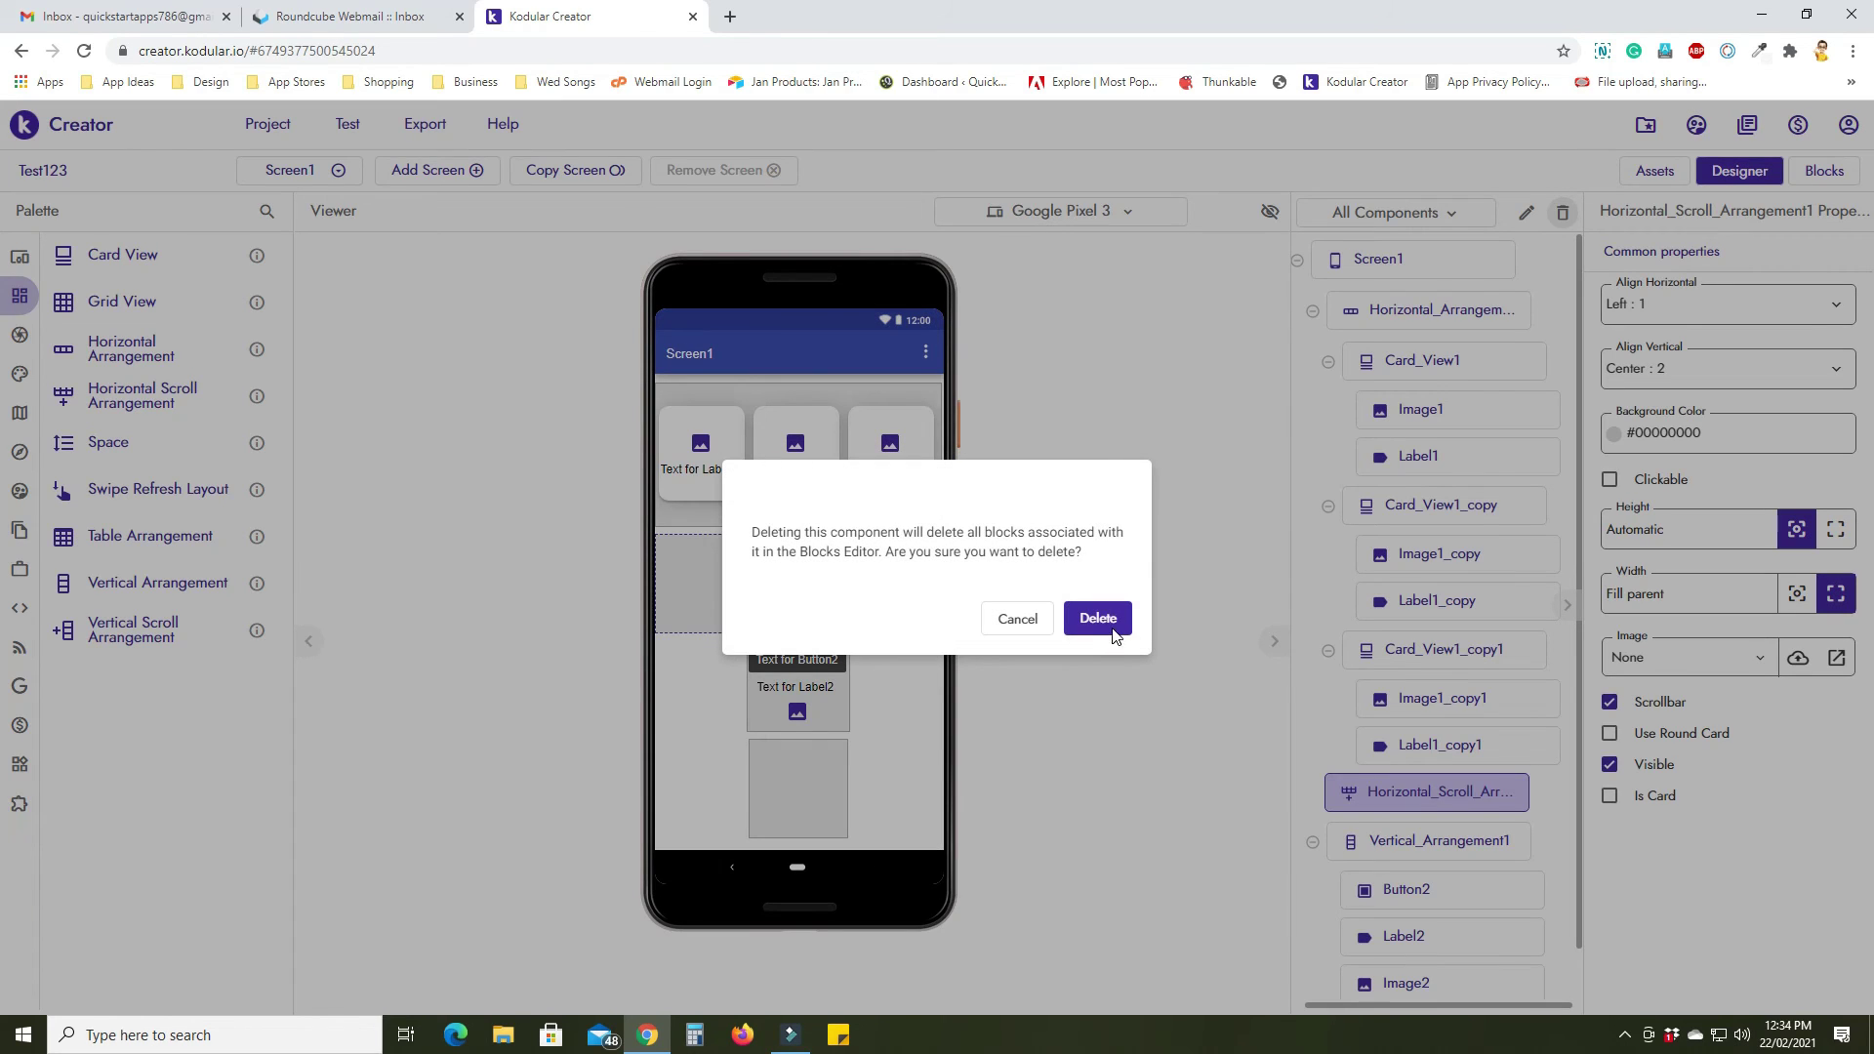
{"action": "left_click", "coordinate": [1113, 630]}
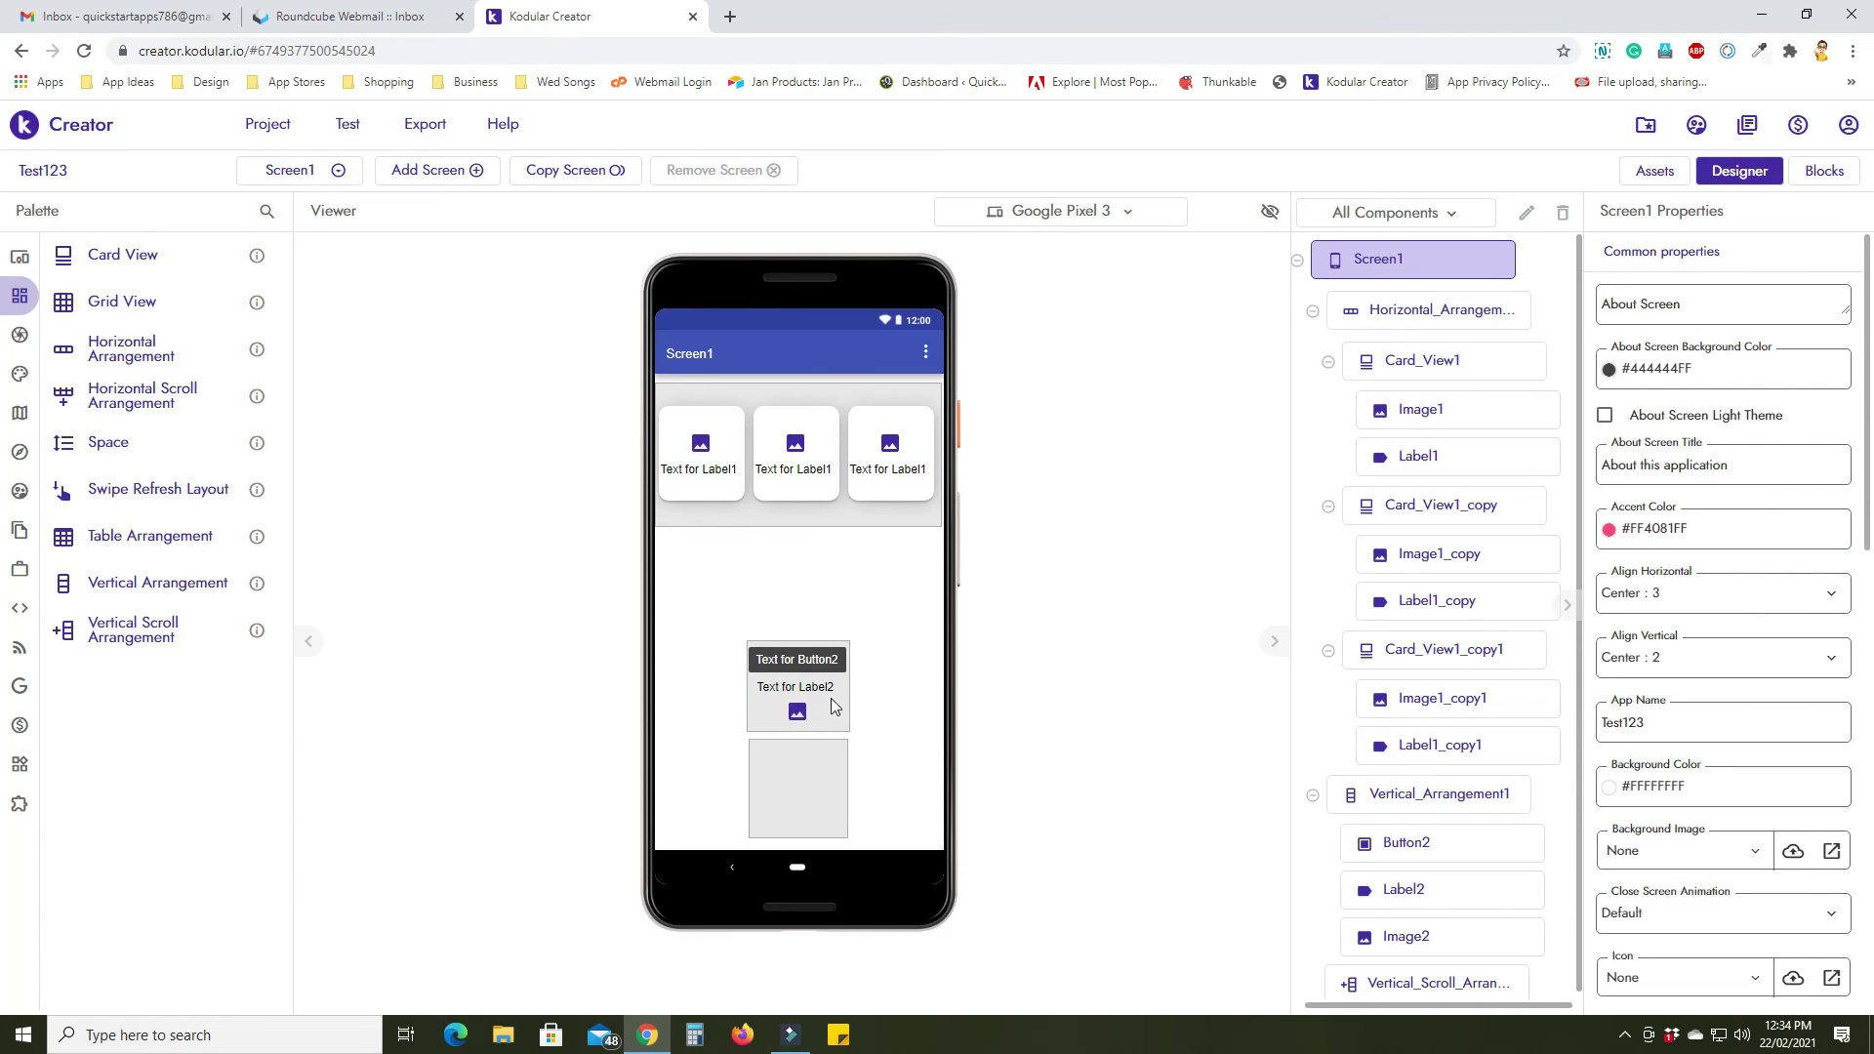
Delete the Vertical Arrangement with its button, label and image, and the empty Vertical Scroll Arrangement below it.
{"action": "left_click", "coordinate": [829, 695]}
{"action": "left_click", "coordinate": [836, 682]}
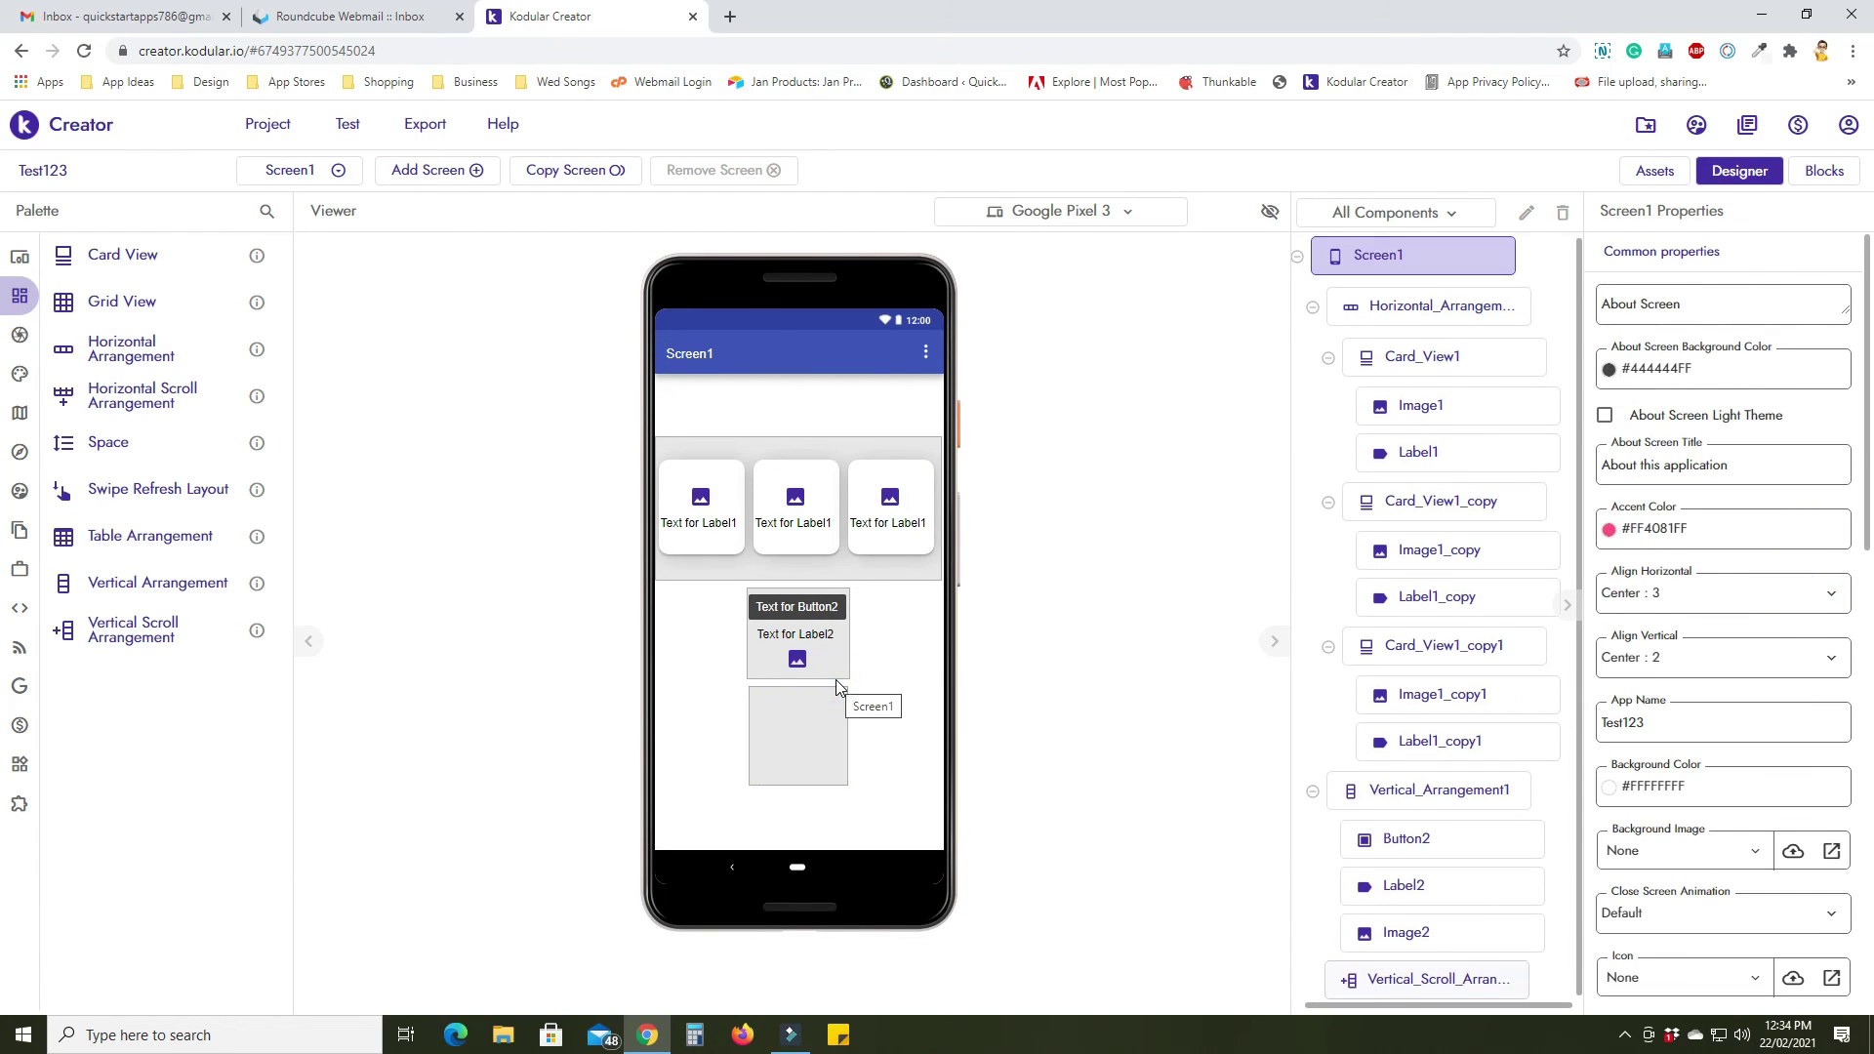
{"action": "left_click", "coordinate": [833, 669]}
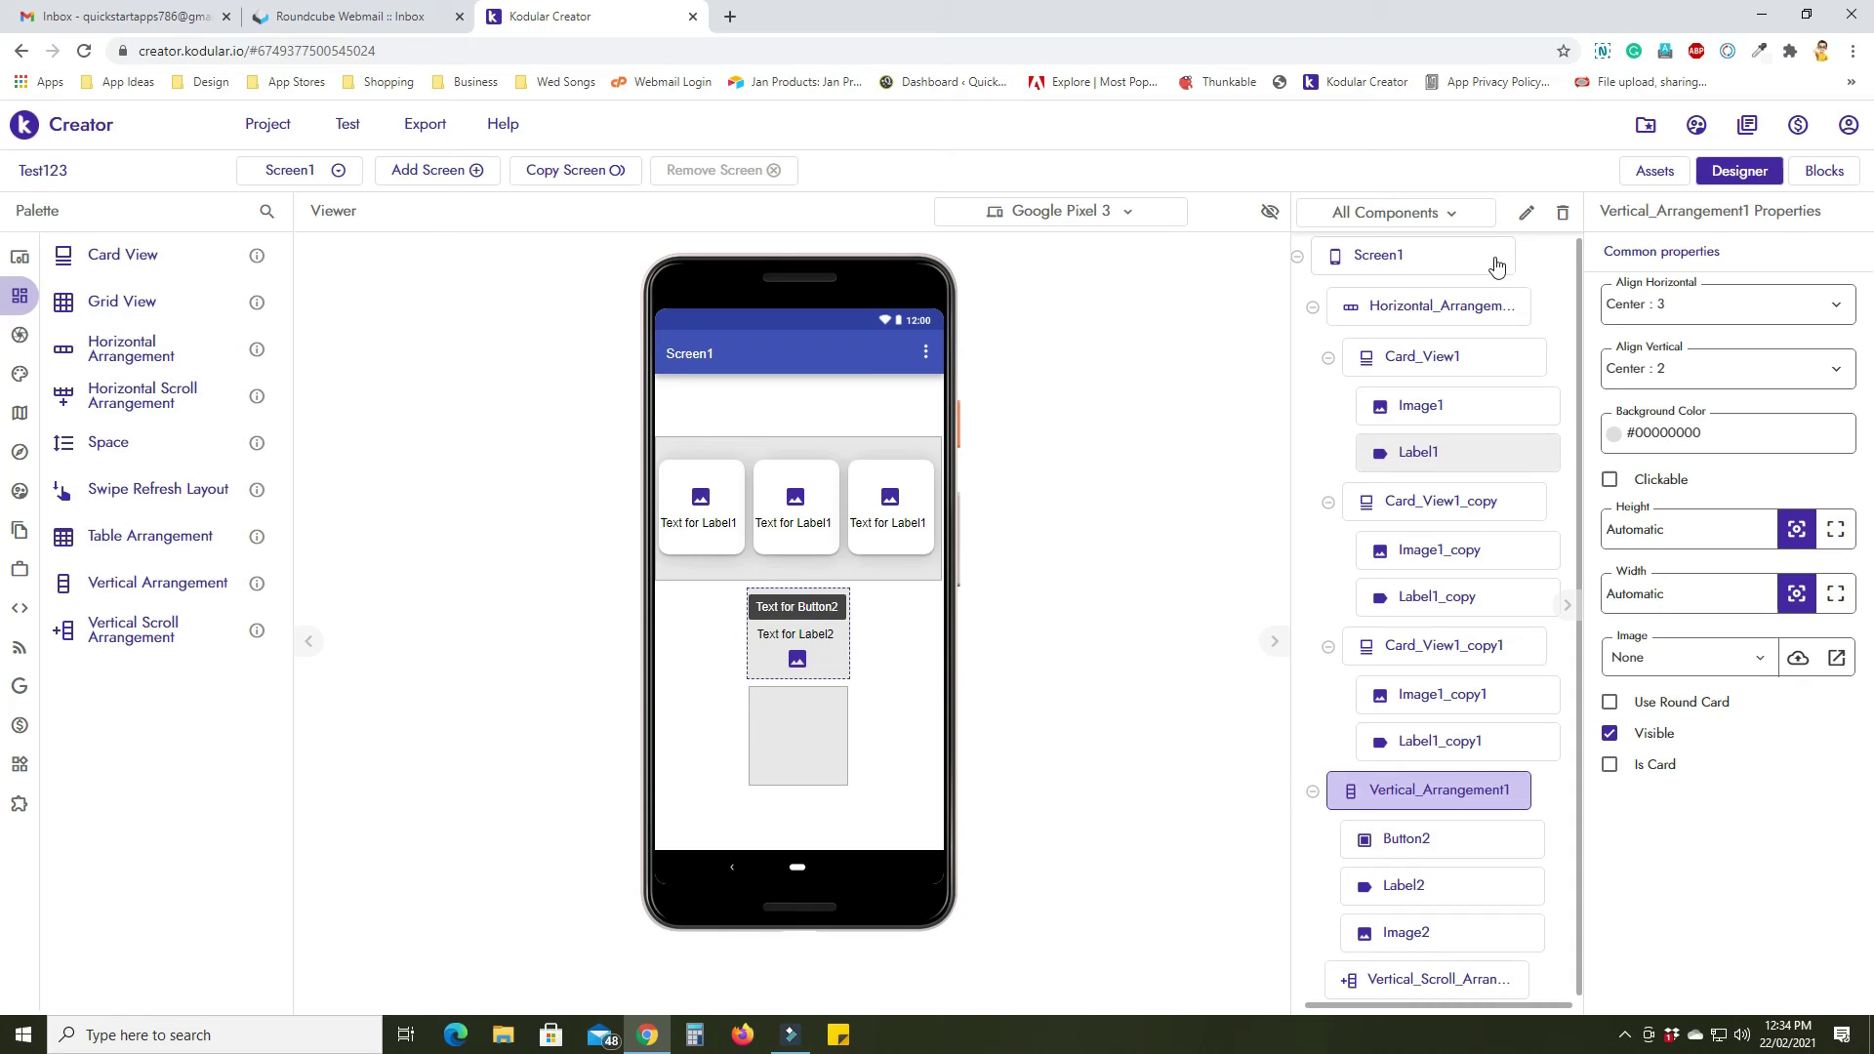
{"action": "left_click", "coordinate": [1564, 212]}
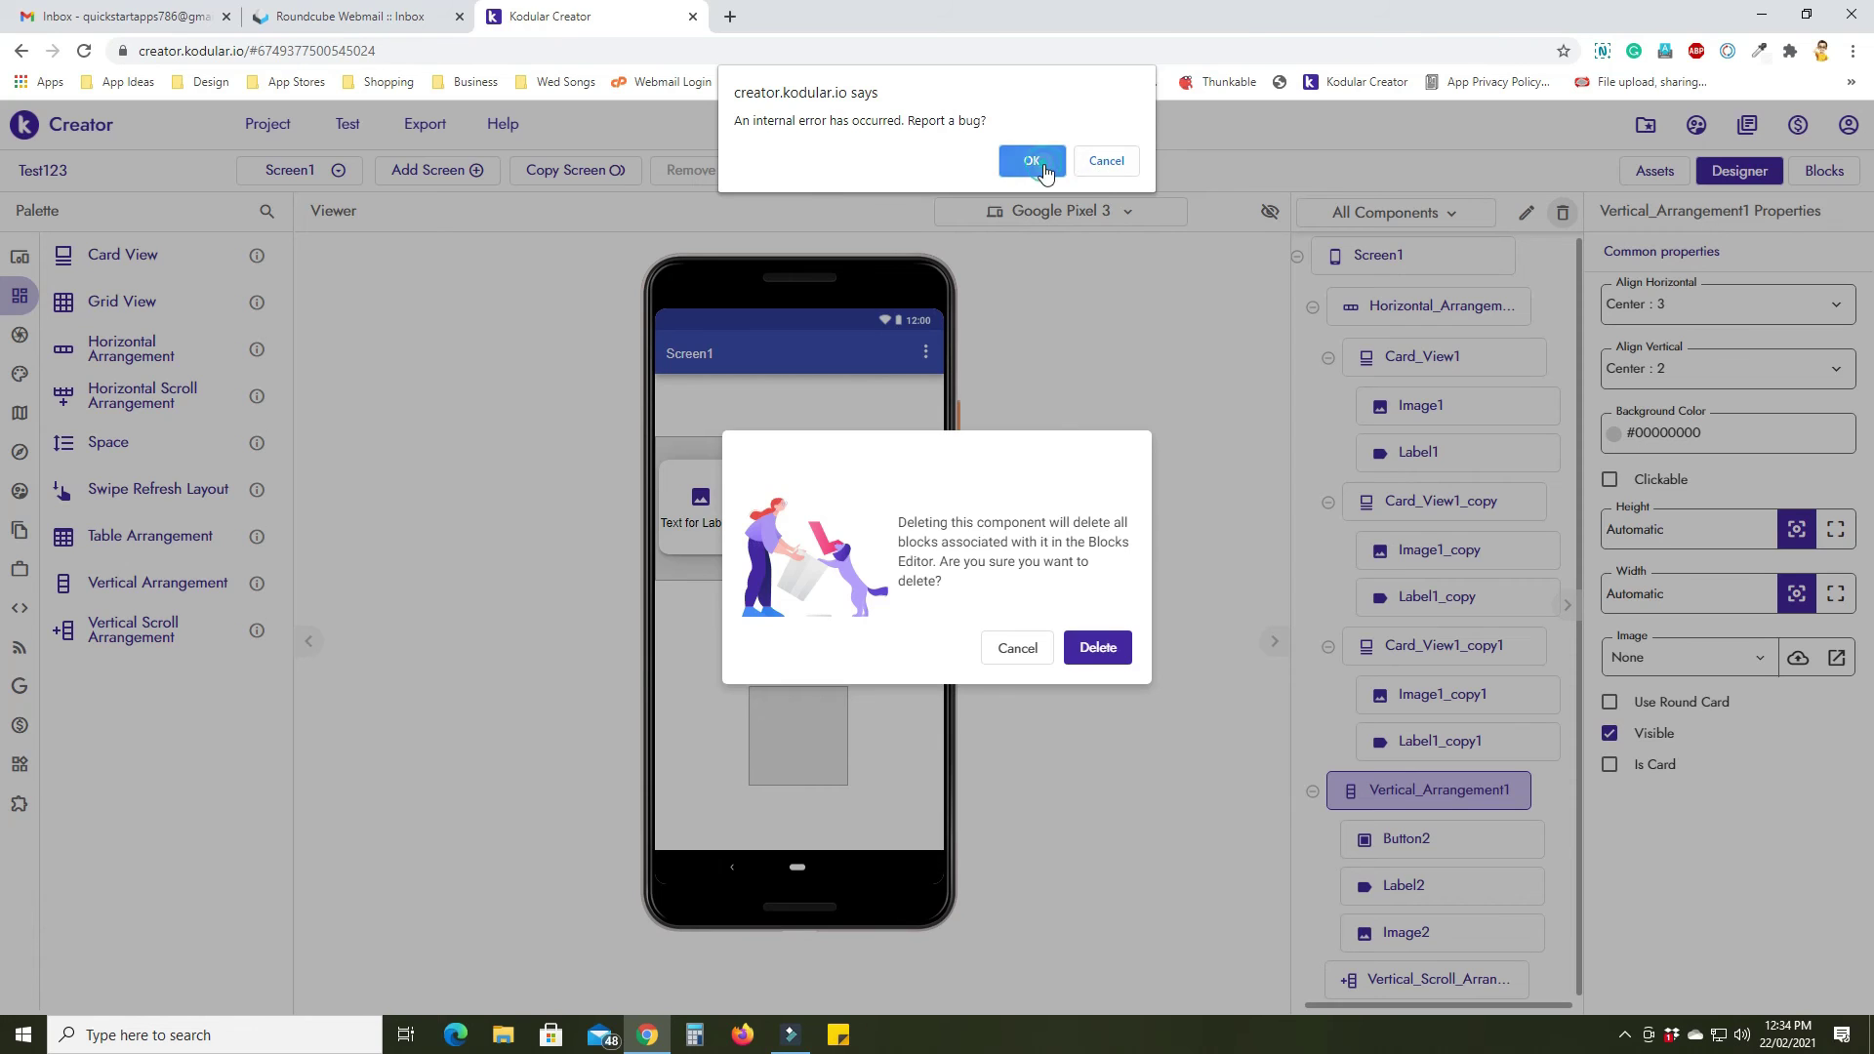
{"action": "left_click", "coordinate": [1042, 169]}
{"action": "left_click", "coordinate": [603, 17]}
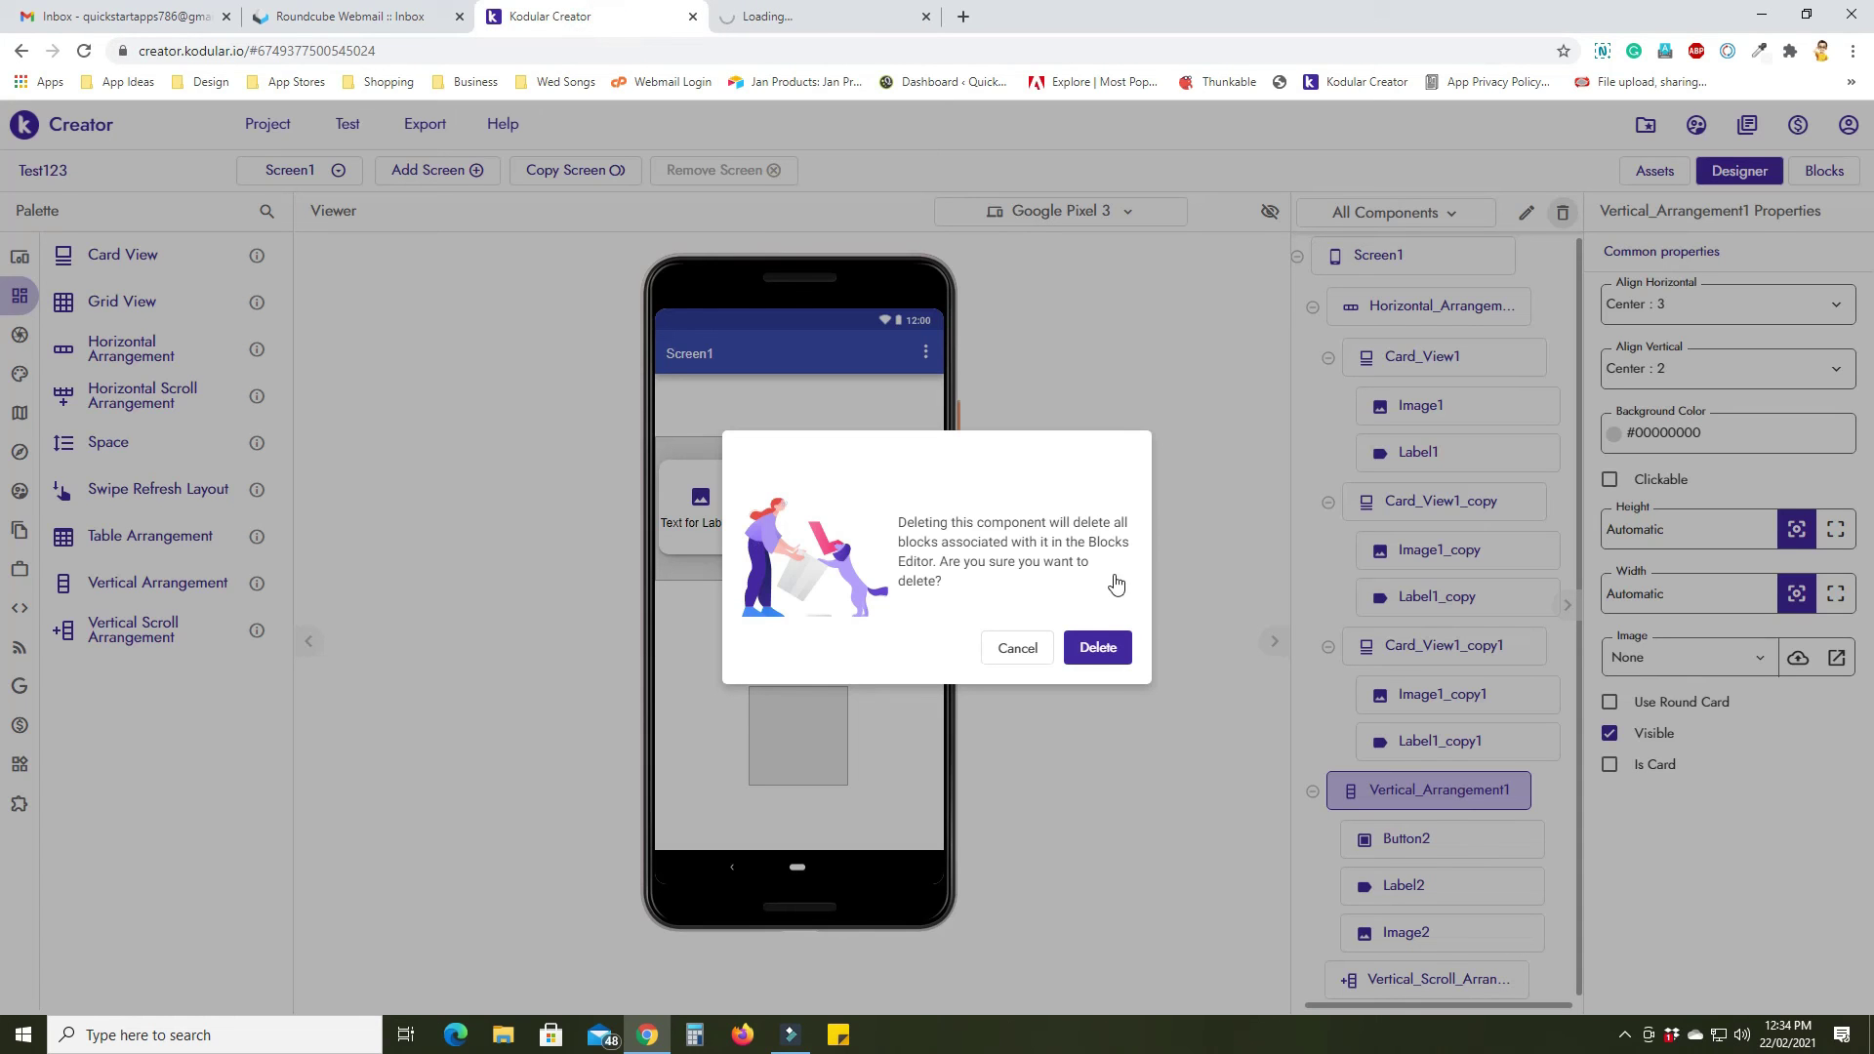
{"action": "left_click", "coordinate": [1082, 648]}
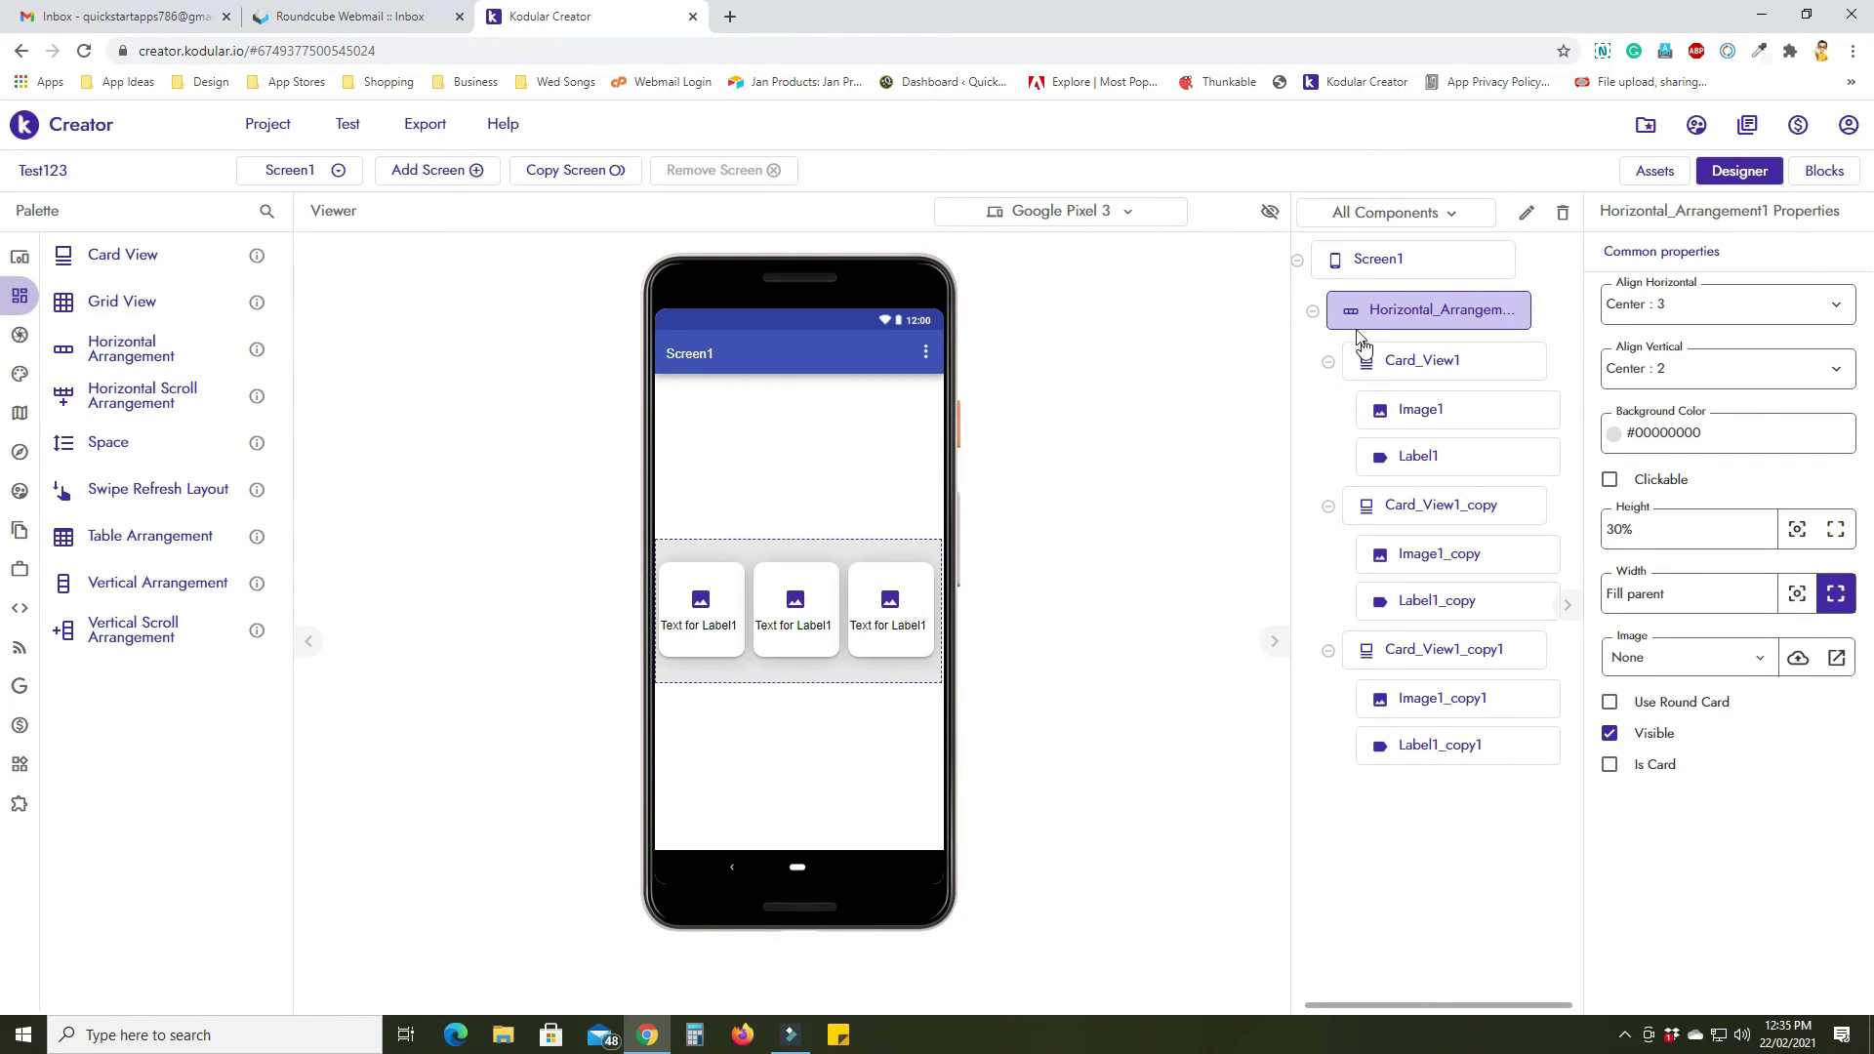
Collapse the Horizontal Arrangement's contents in the component tree and expand them again.
{"action": "left_click", "coordinate": [1314, 313]}
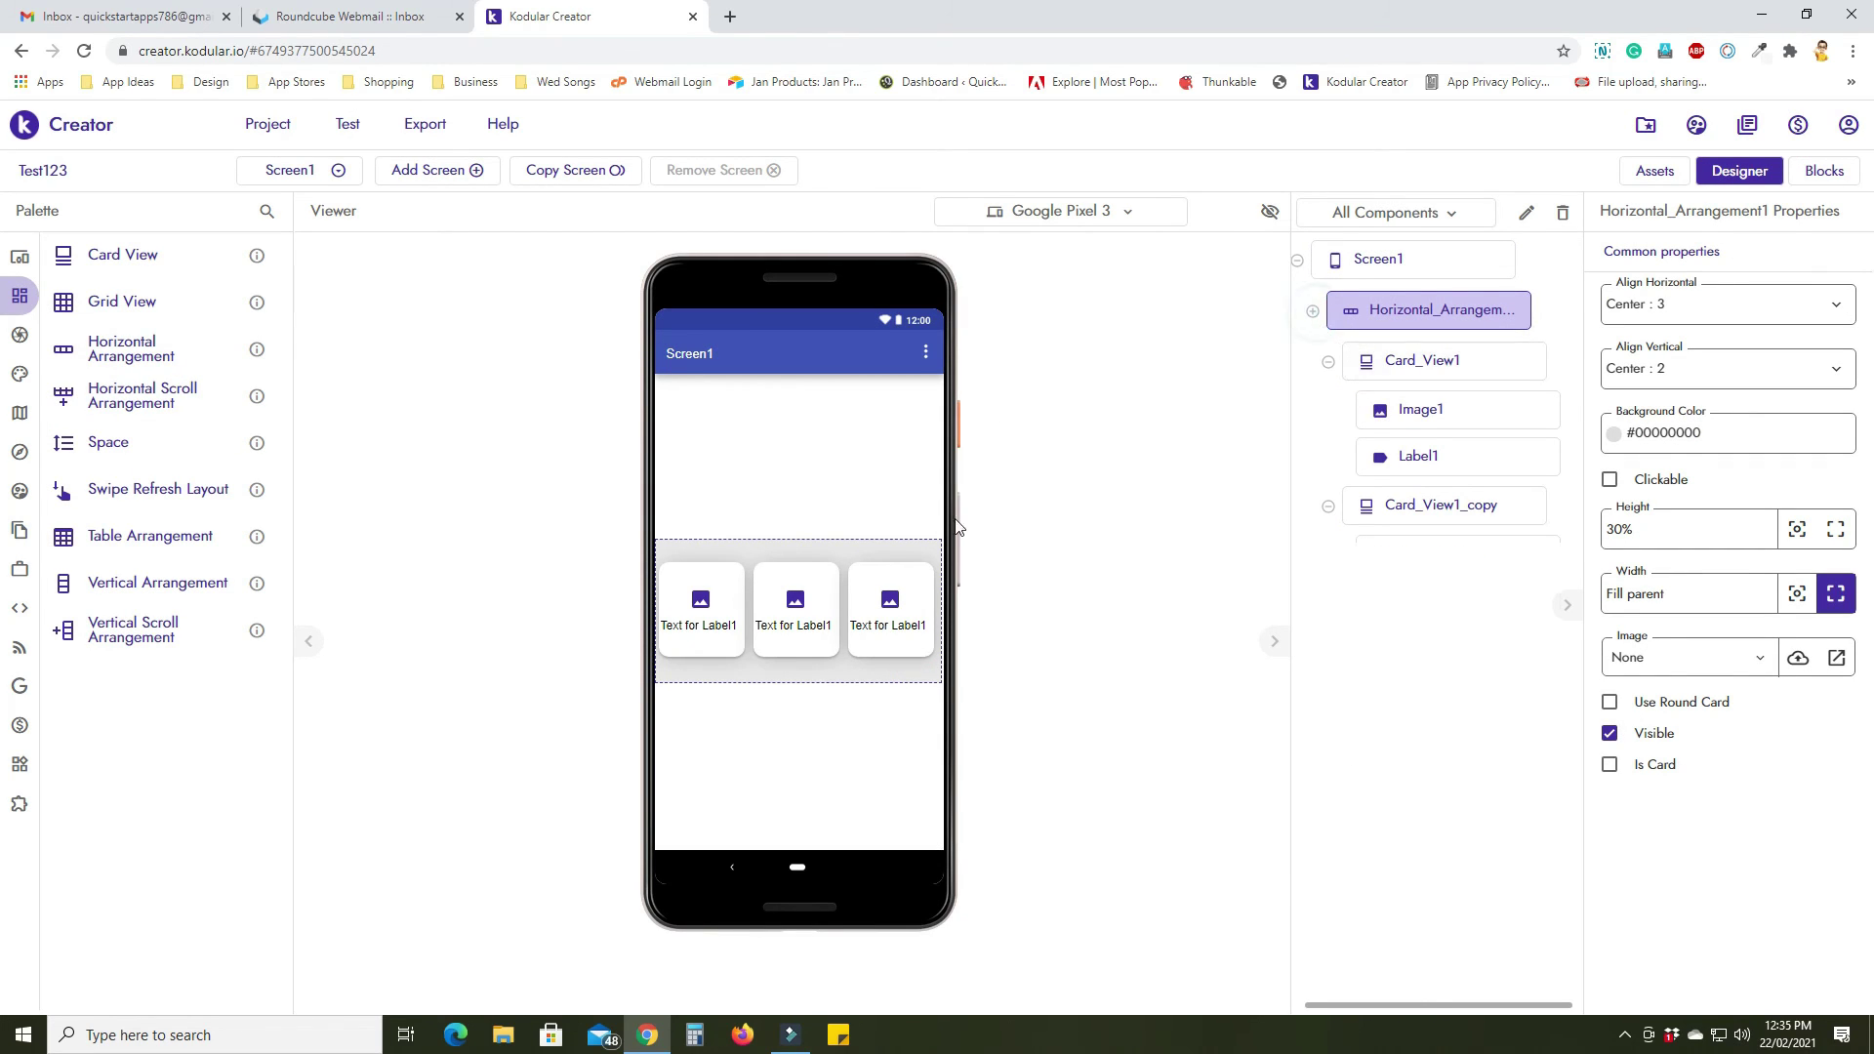
{"action": "left_click", "coordinate": [1313, 310]}
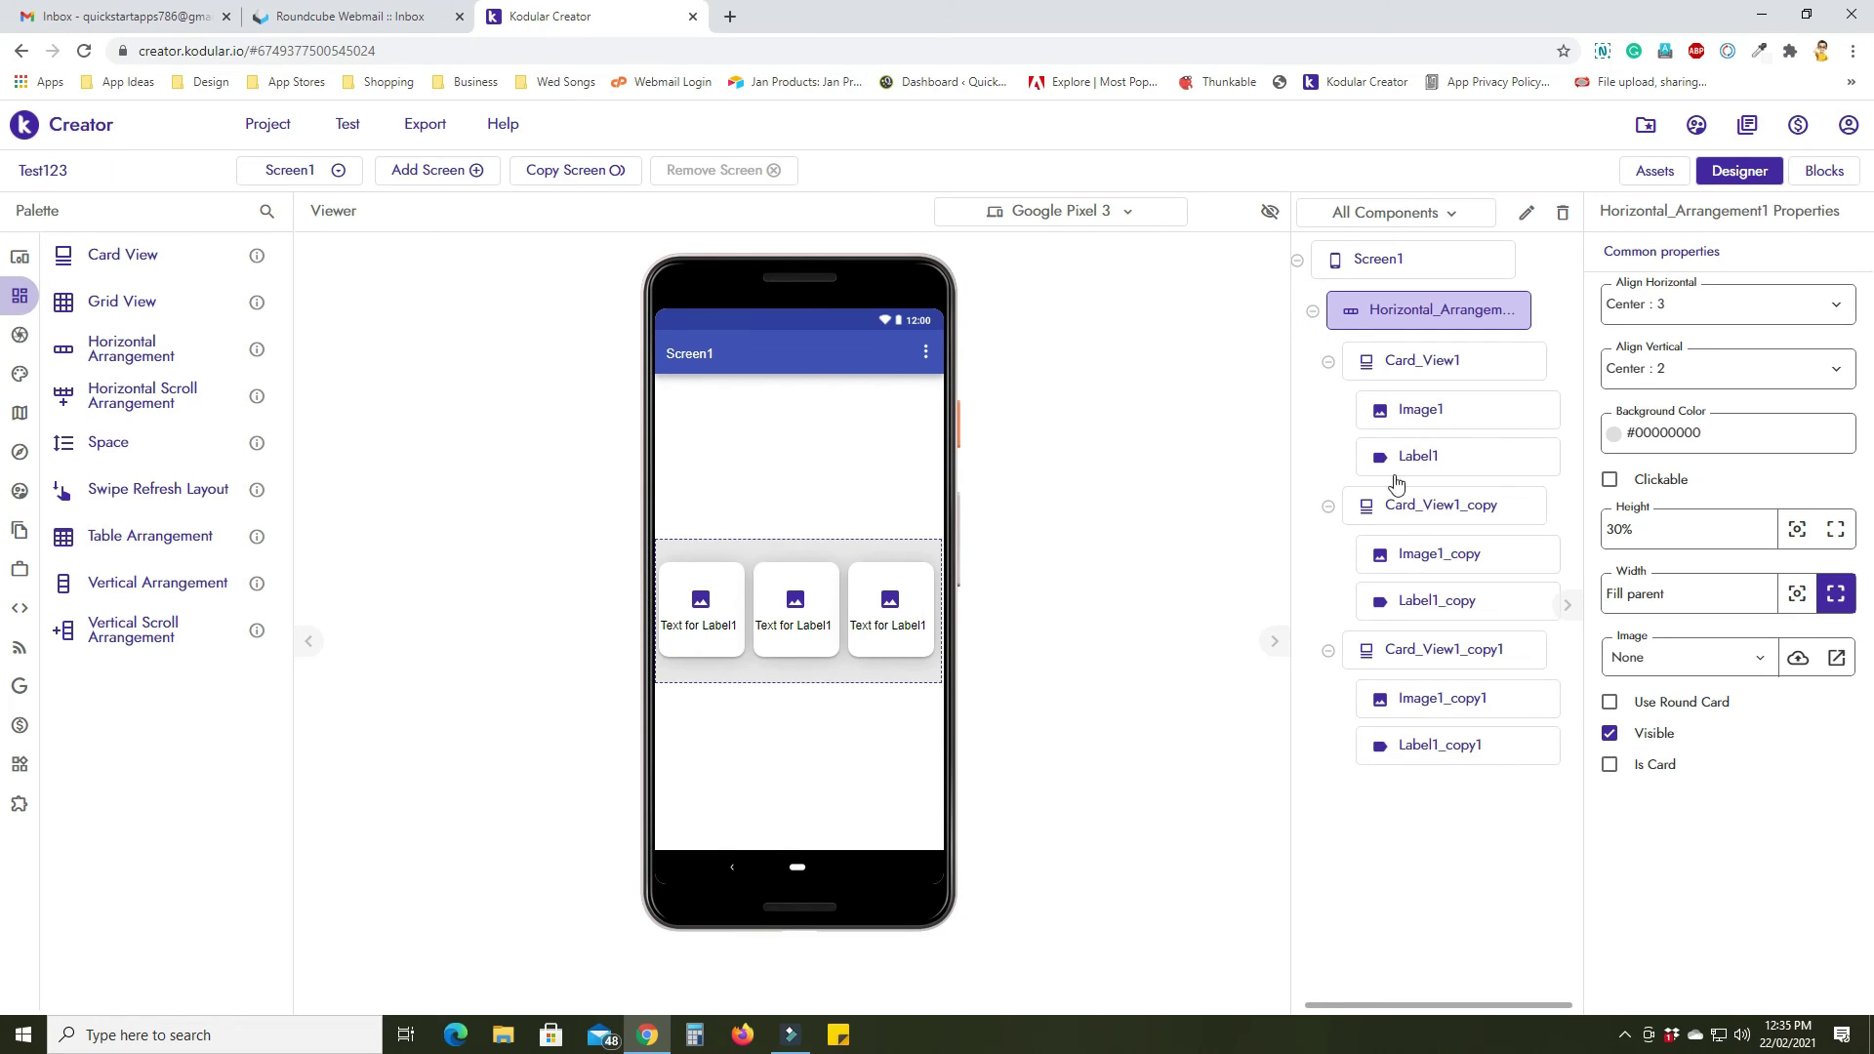
{"action": "left_click", "coordinate": [1313, 312]}
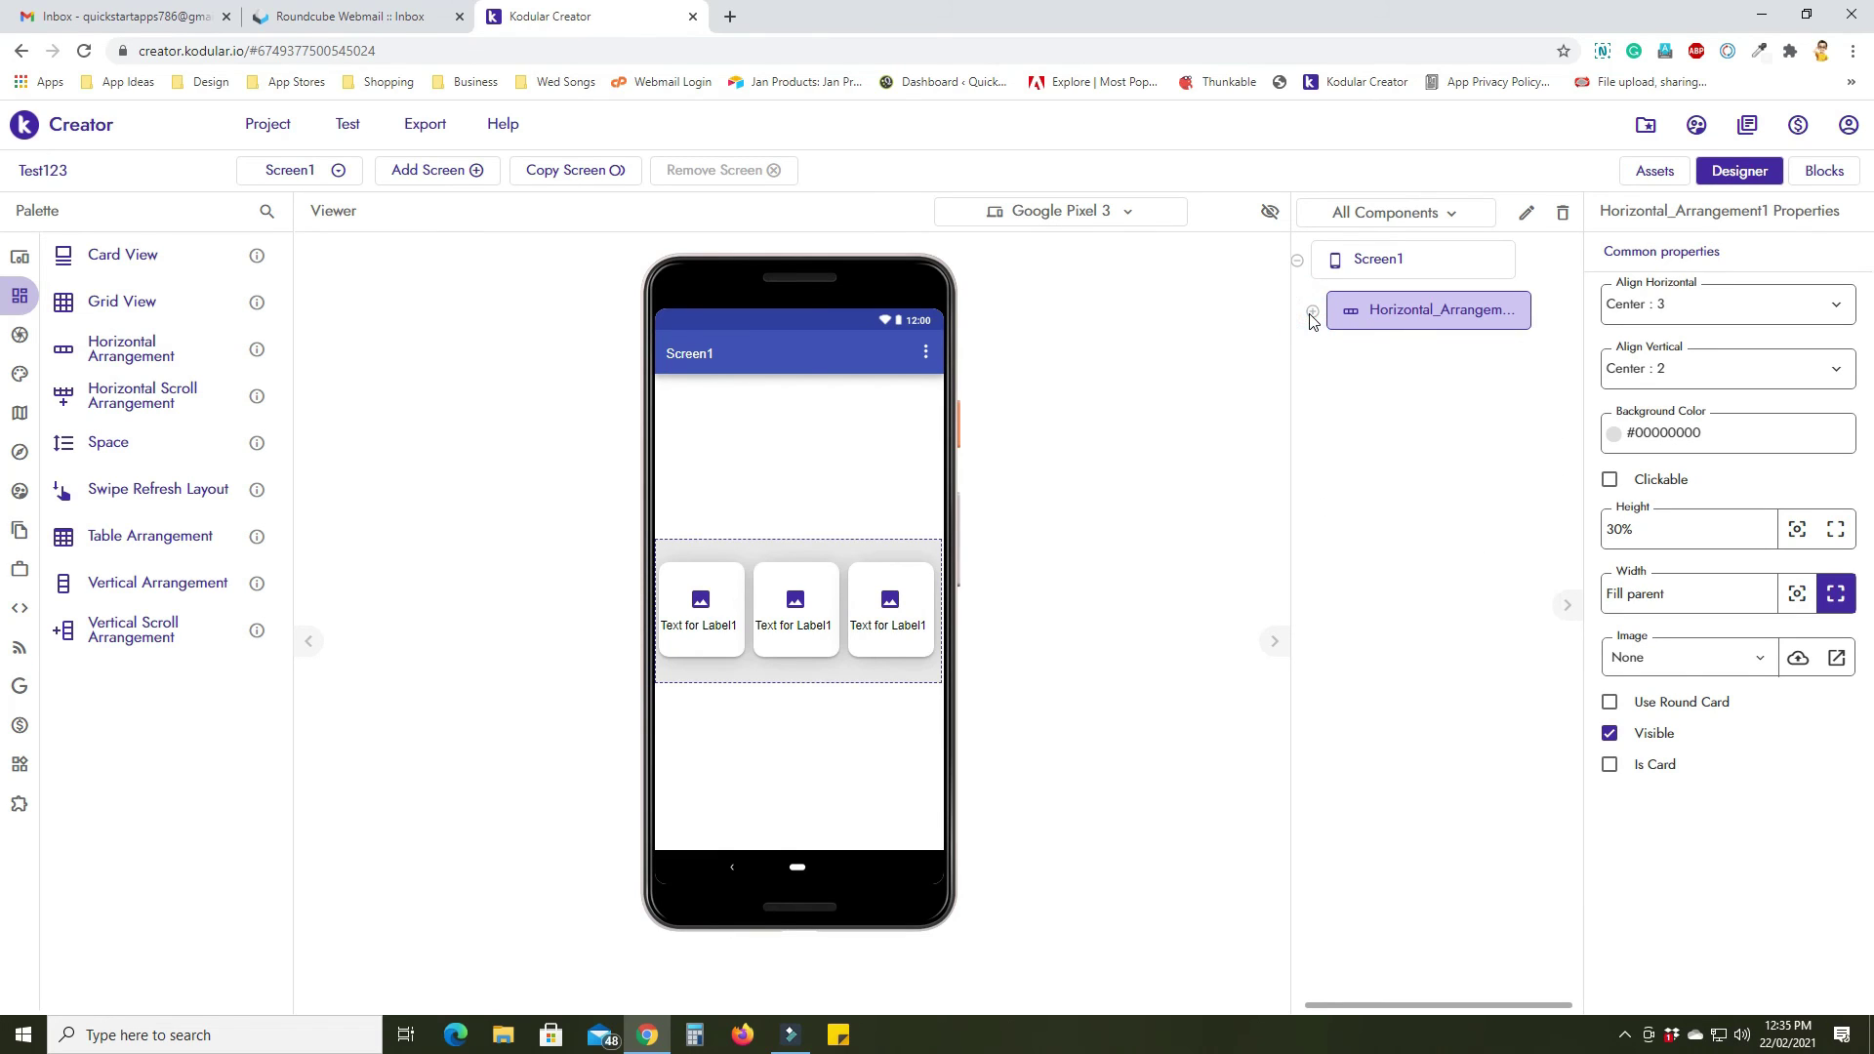
{"action": "left_click", "coordinate": [1314, 314]}
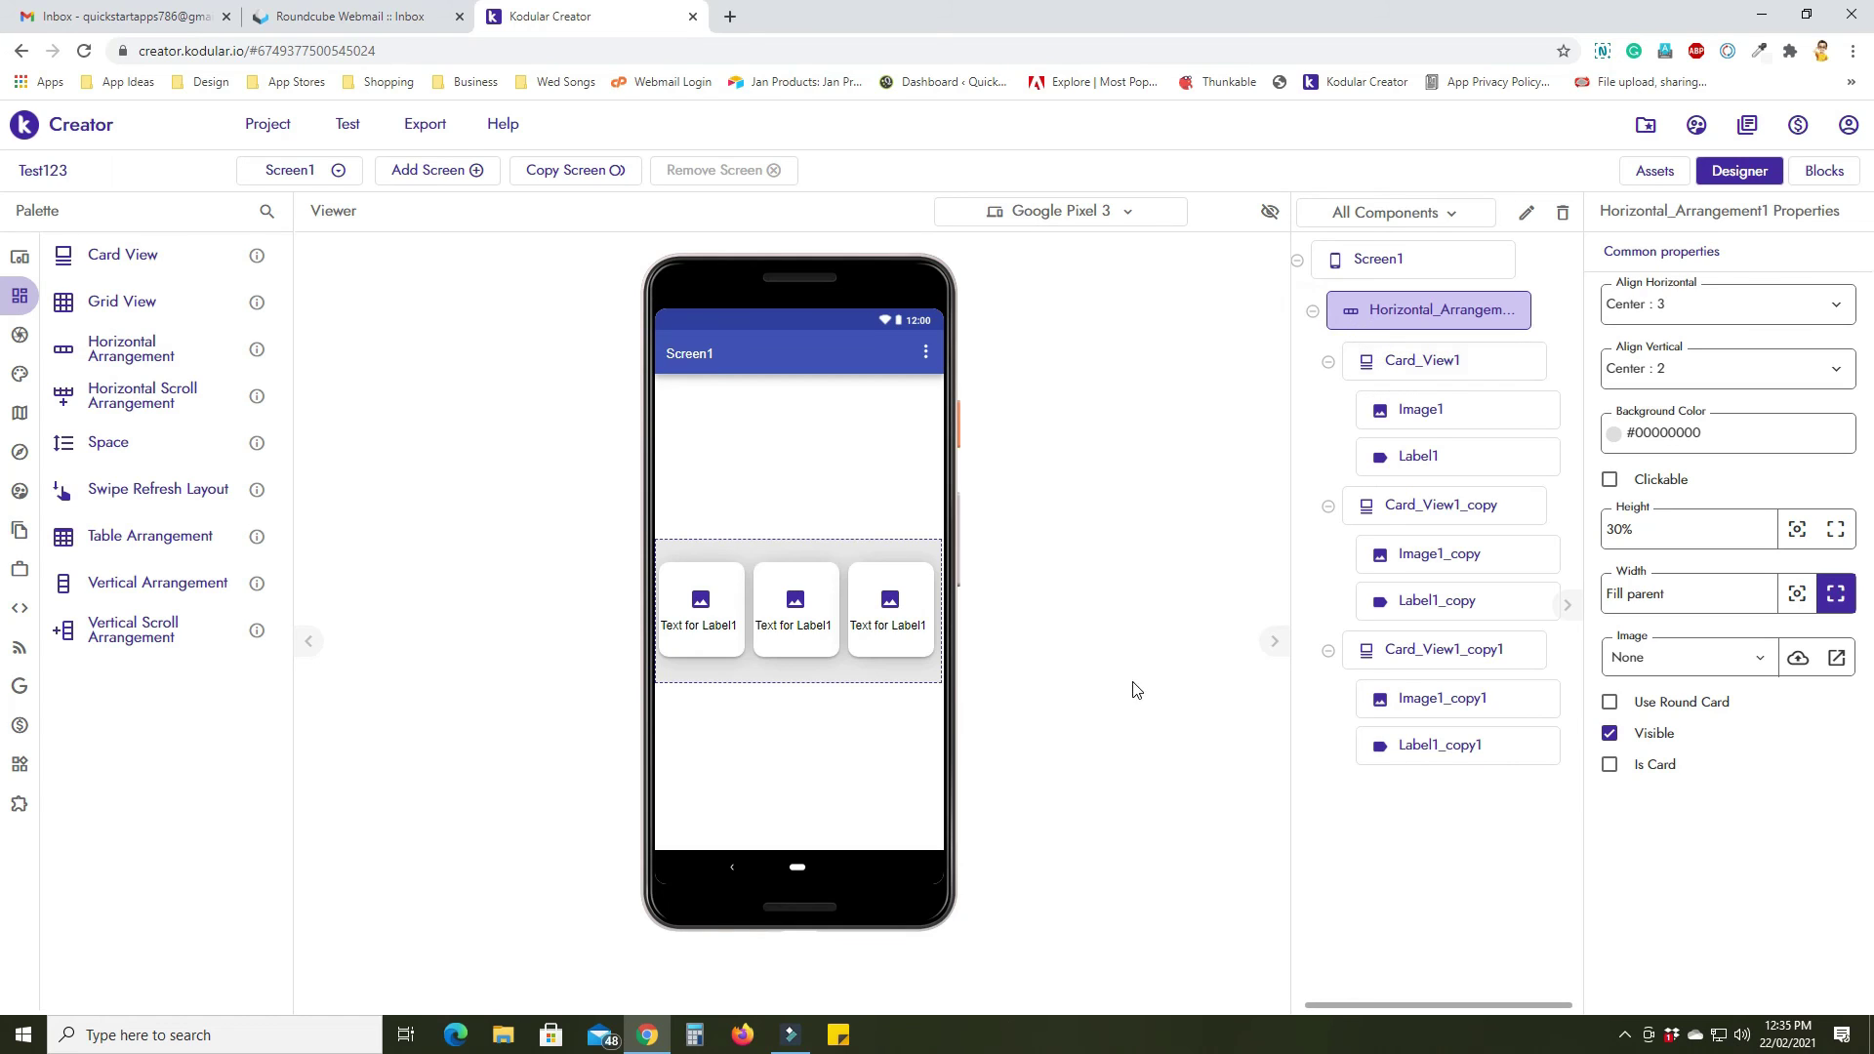
Copy the Horizontal Arrangement with its three cards and paste it onto the screen as a second row.
{"action": "right_click", "coordinate": [925, 673]}
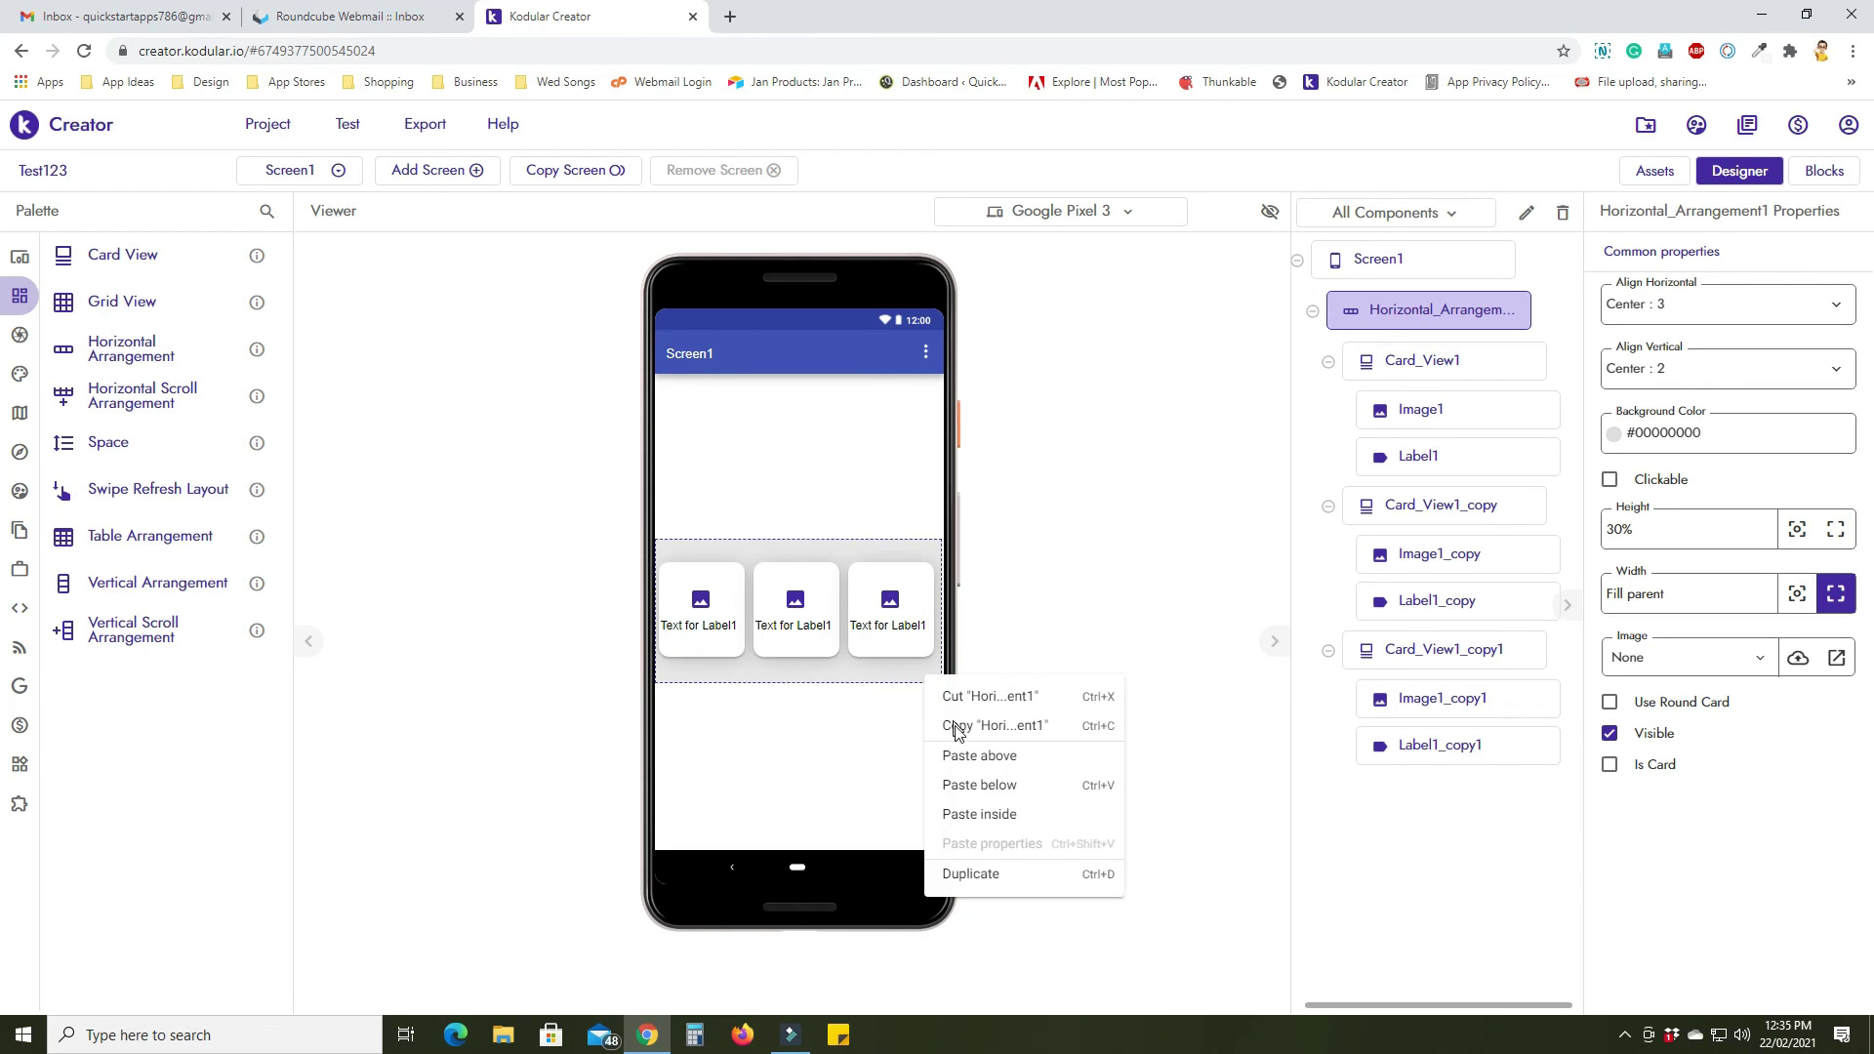
{"action": "left_click", "coordinate": [958, 737]}
{"action": "right_click", "coordinate": [877, 734]}
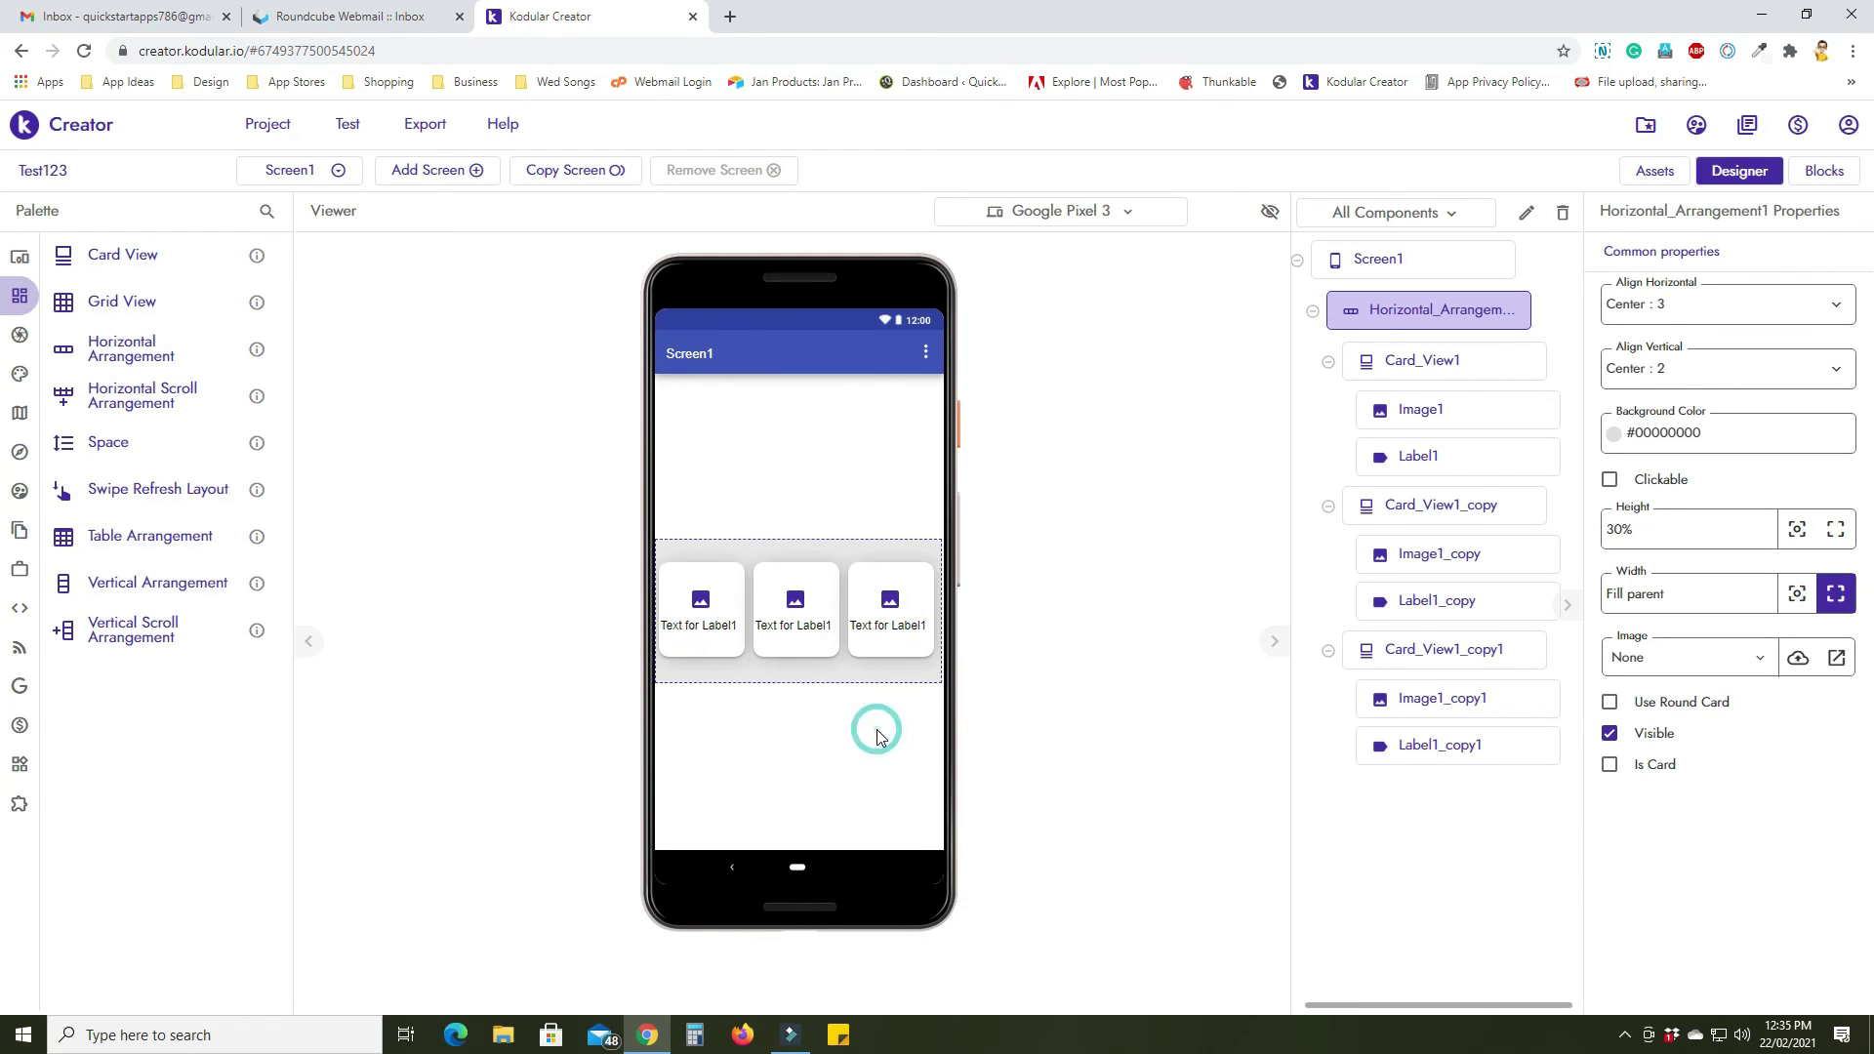
{"action": "left_click", "coordinate": [859, 734]}
{"action": "right_click", "coordinate": [859, 734]}
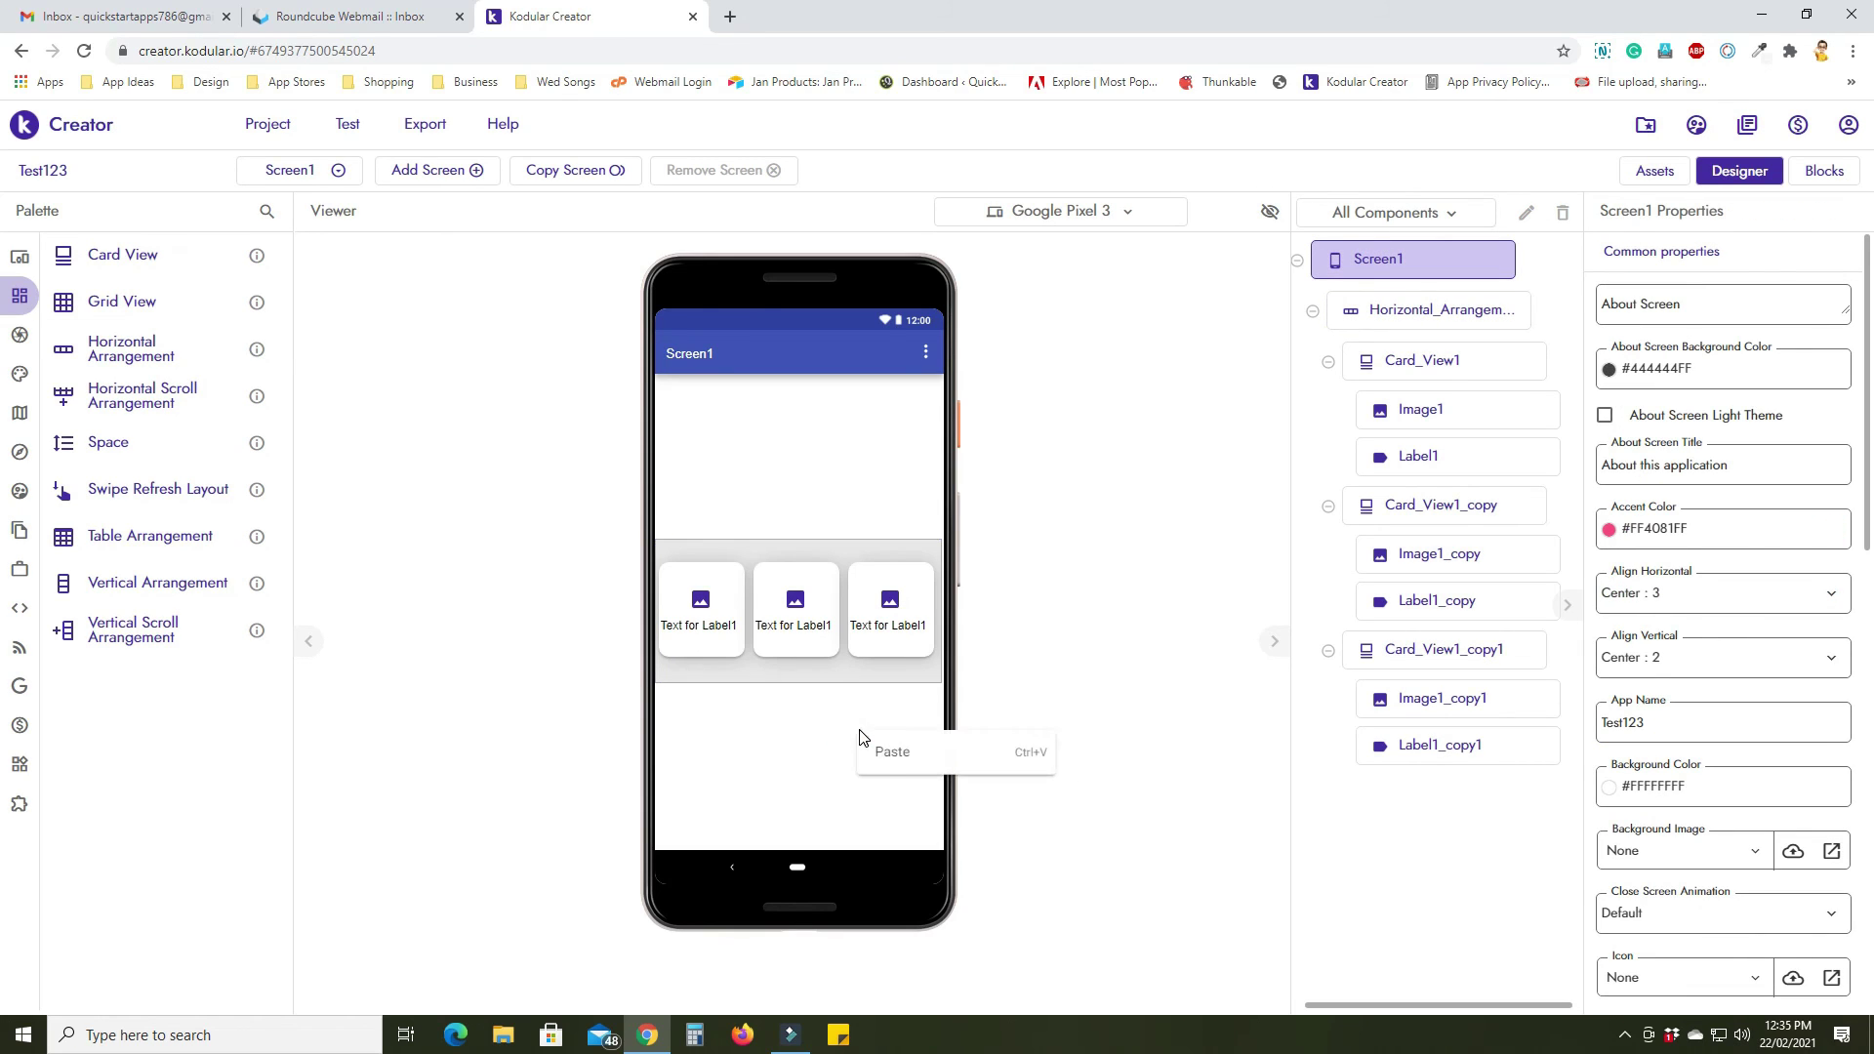
{"action": "left_click", "coordinate": [893, 760]}
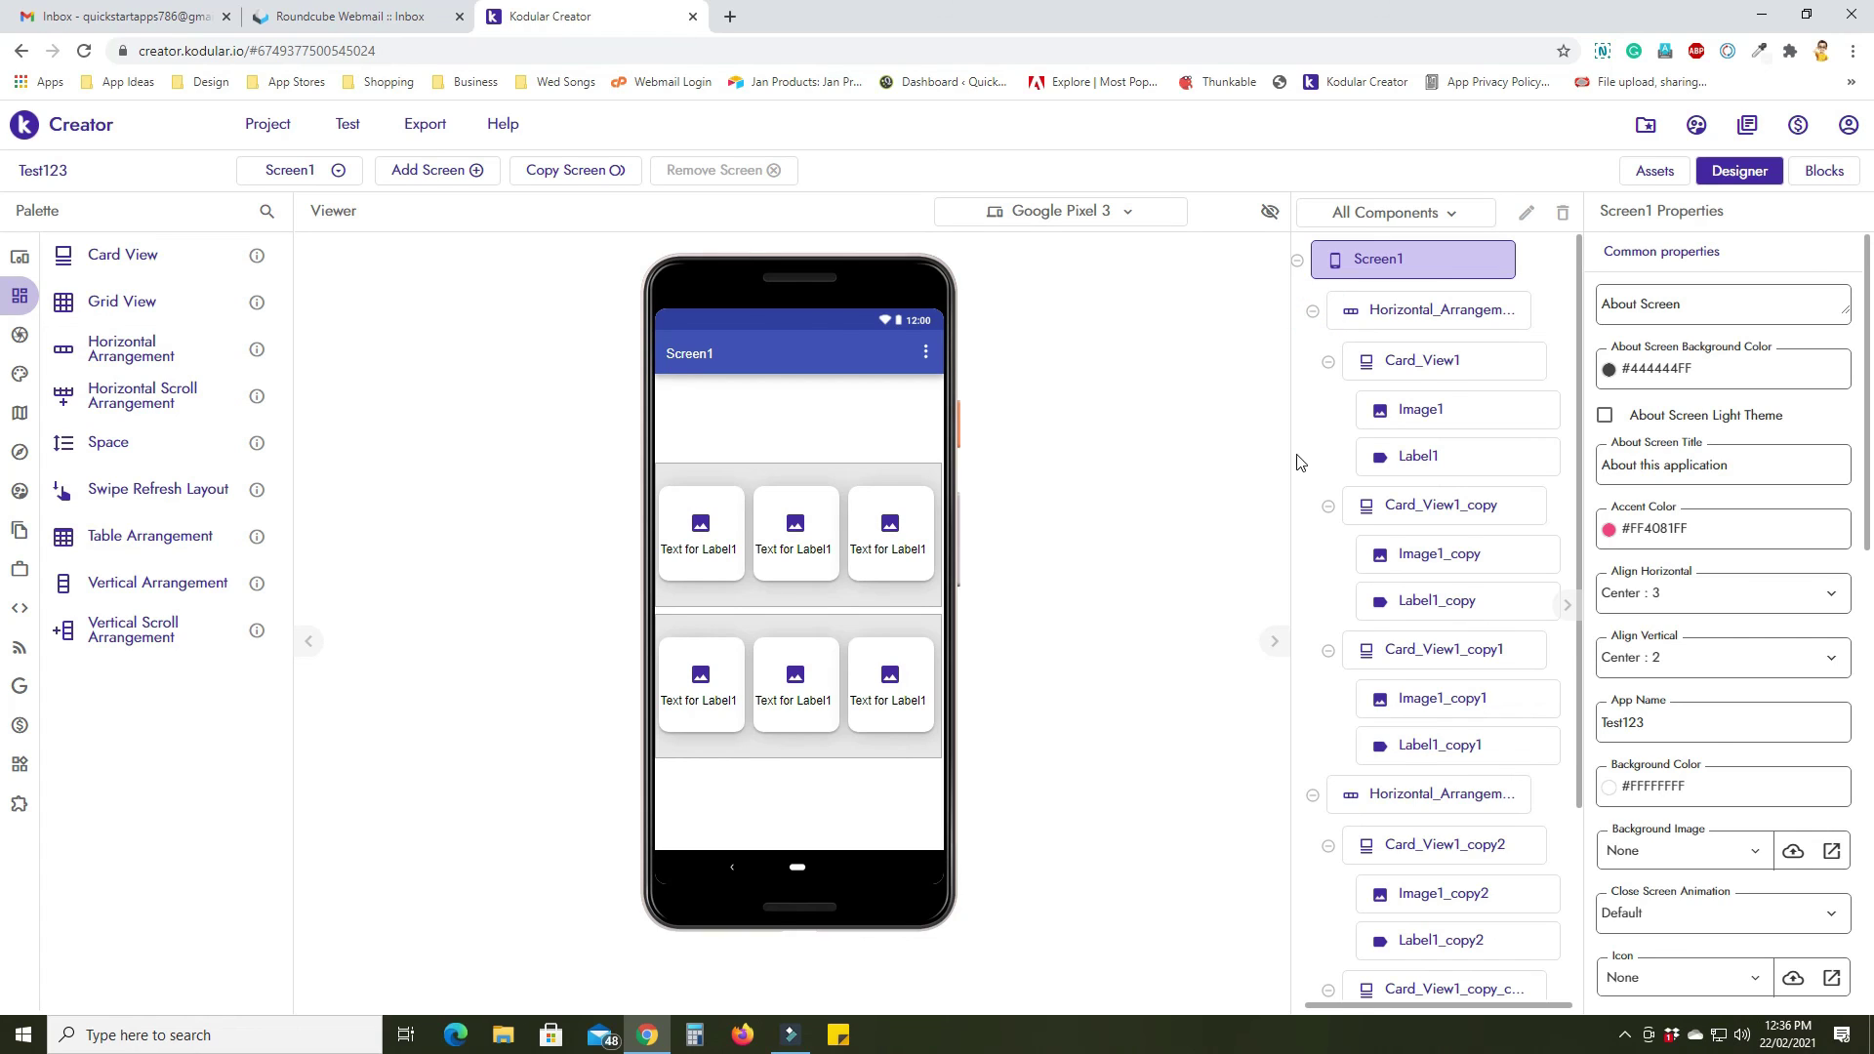
Collapse both Horizontal Arrangements in the component tree and insert a Space component between the two rows of cards.
{"action": "left_click", "coordinate": [1313, 310]}
{"action": "left_click", "coordinate": [1313, 363]}
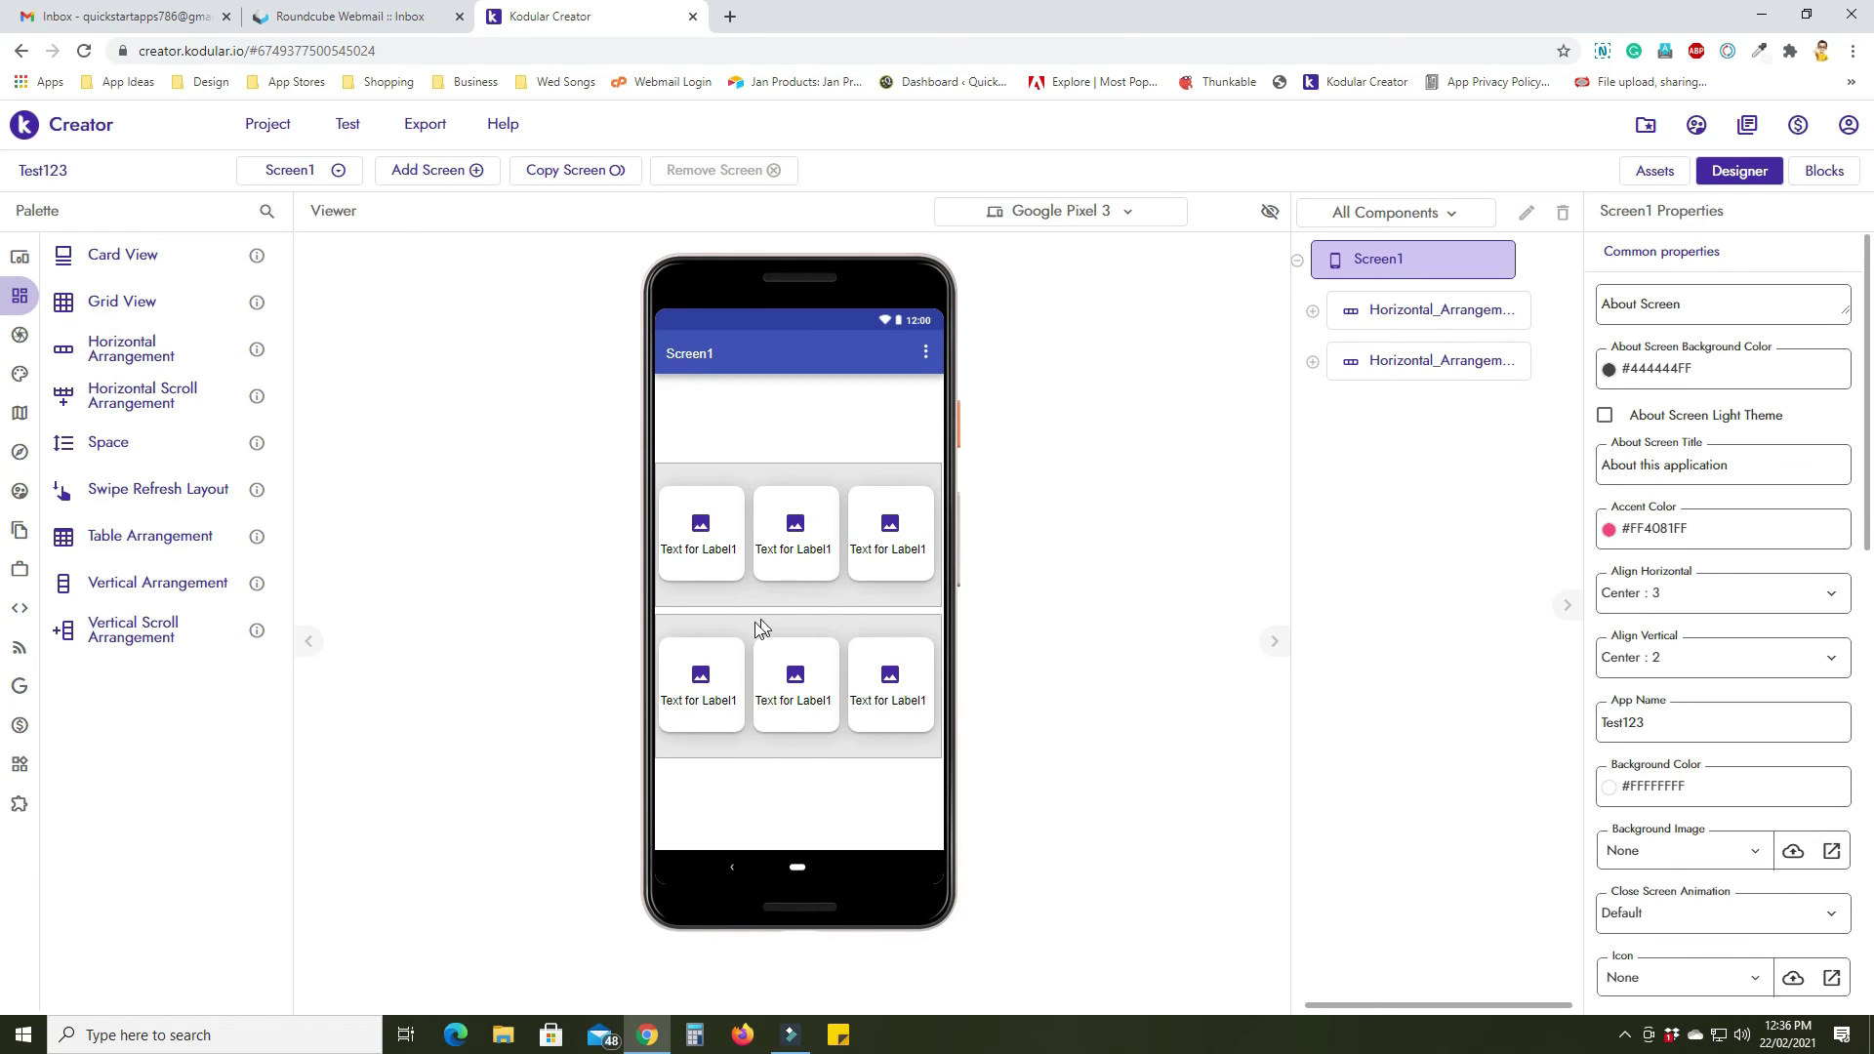
{"action": "left_click_drag", "start_coordinate": [108, 445], "coordinate": [647, 601]}
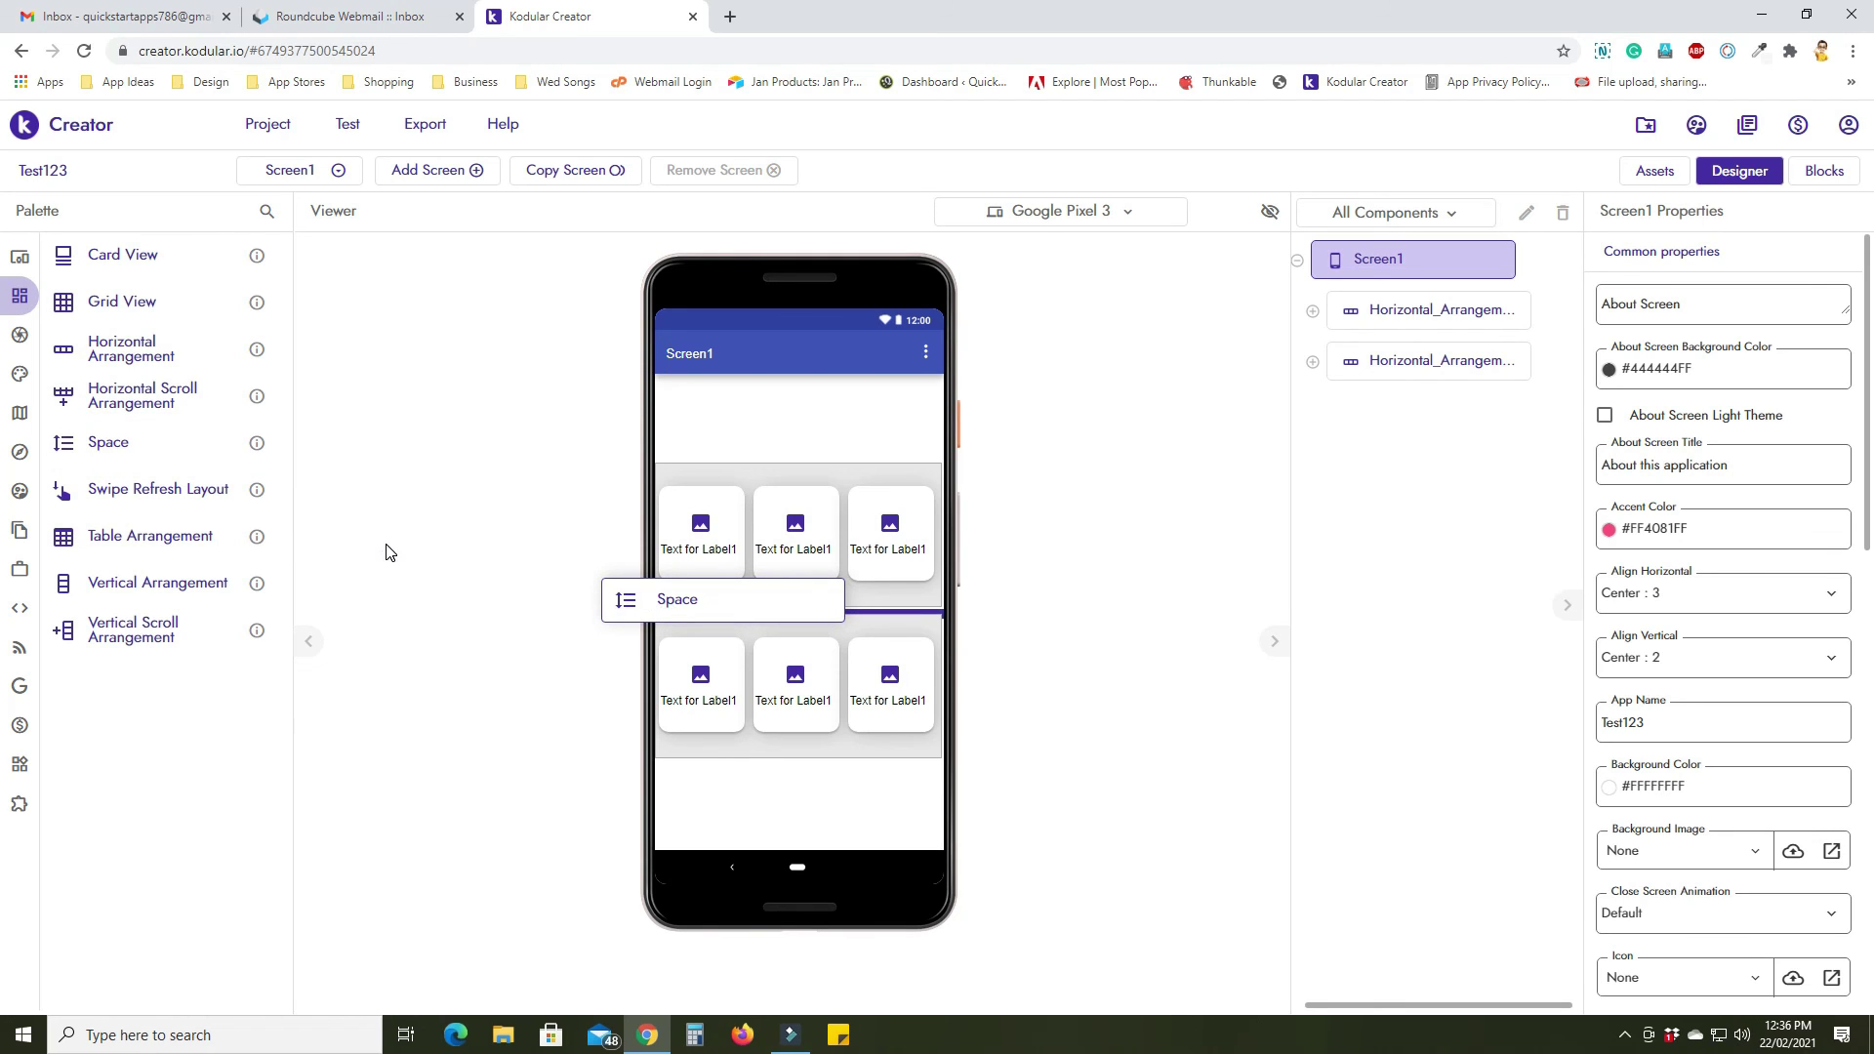
Set the height of the Space between the two card rows to 30 px.
{"action": "left_click", "coordinate": [1654, 308]}
{"action": "double_click", "coordinate": [1656, 310]}
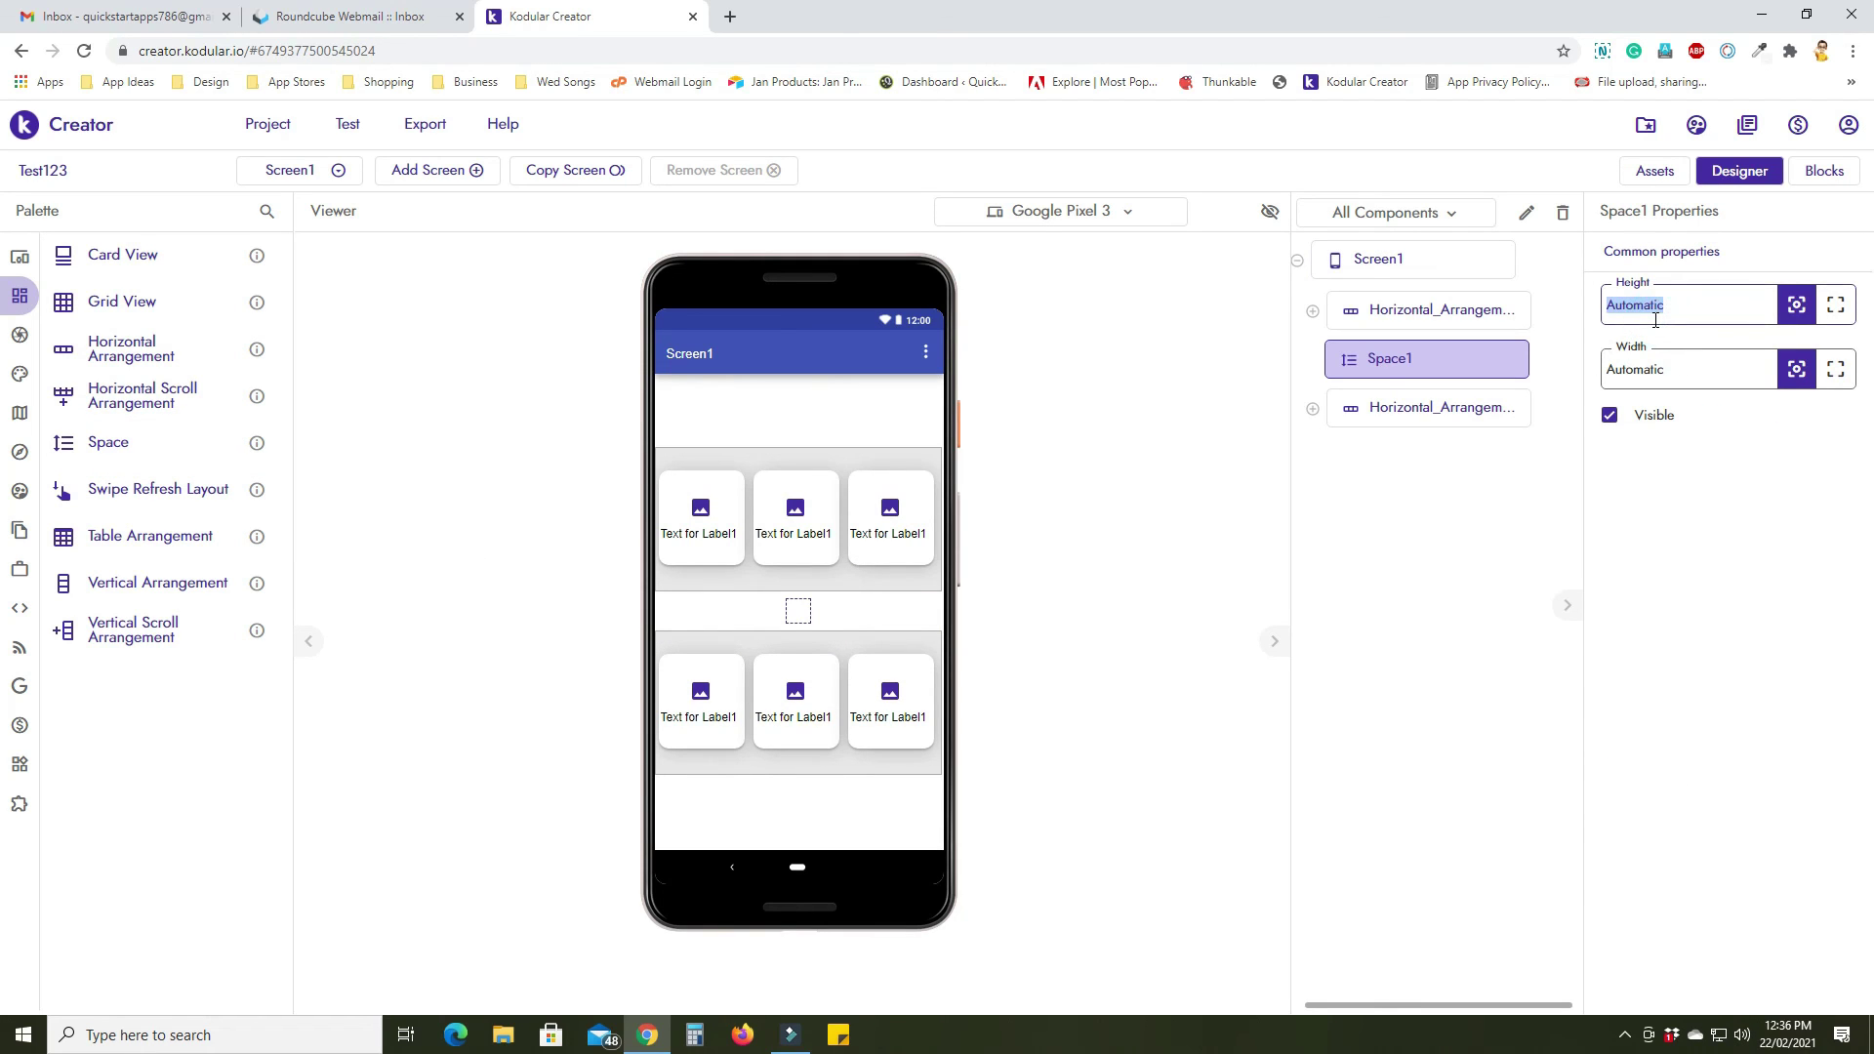
{"action": "type", "text": "30"}
{"action": "left_click", "coordinate": [1471, 552]}
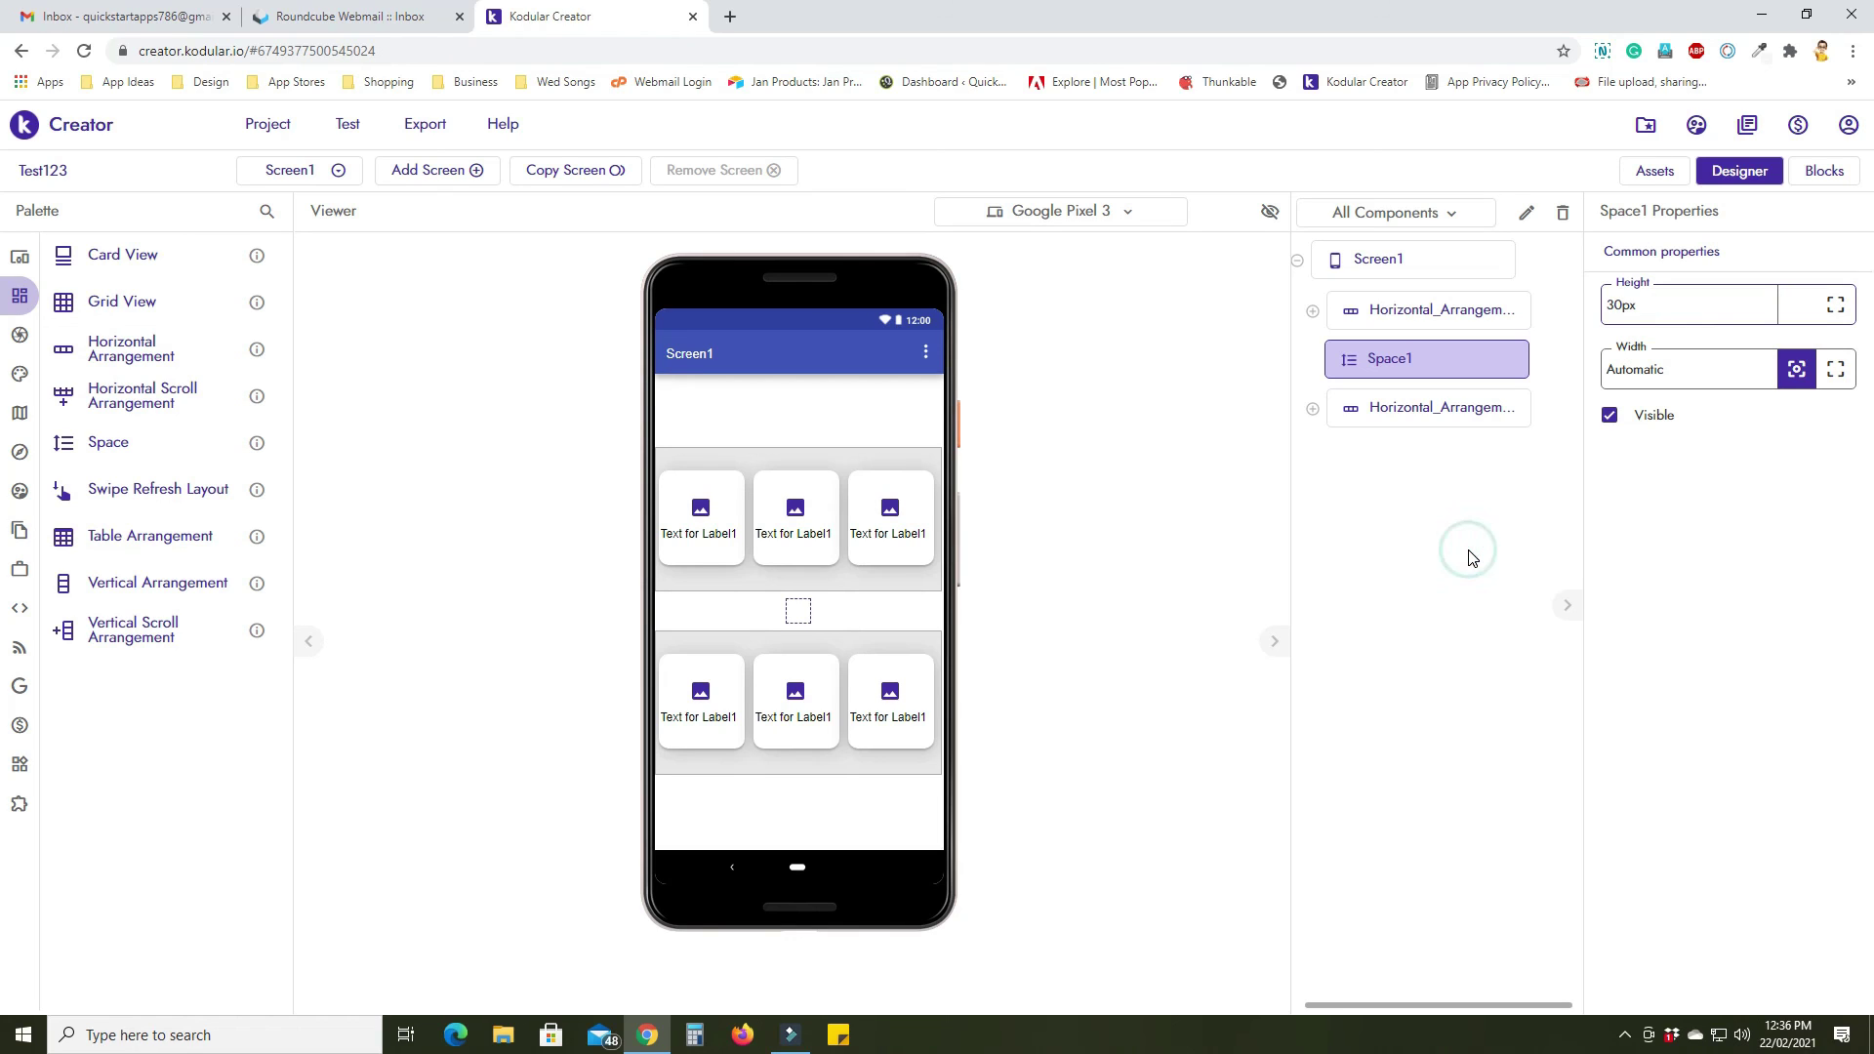